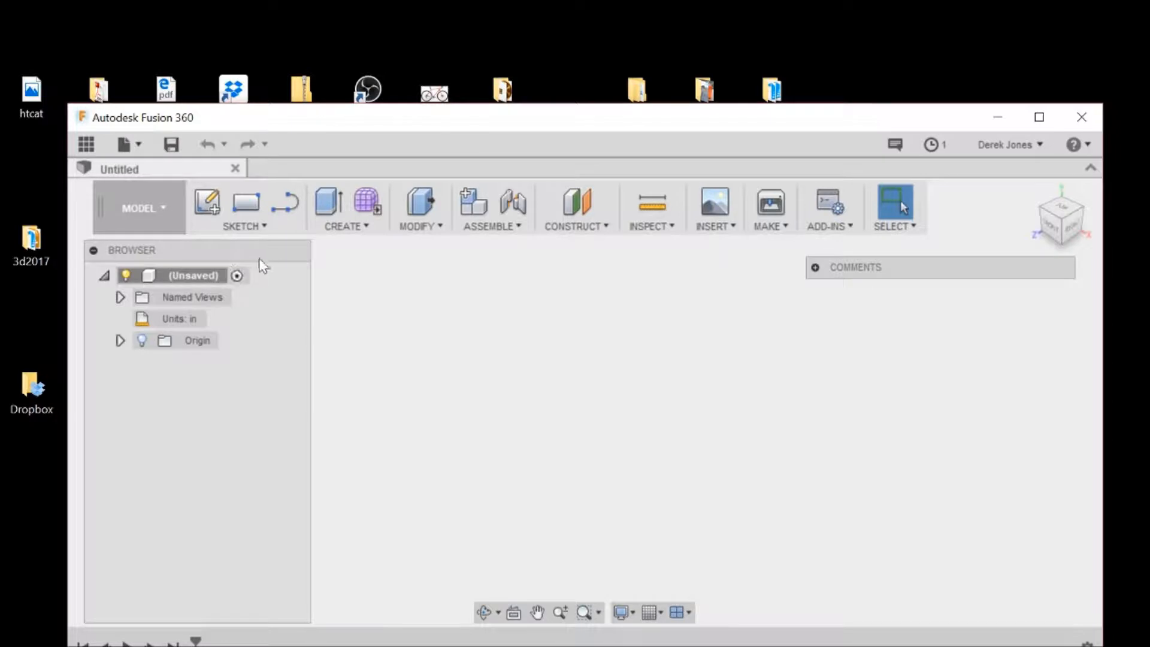
Step: Start a line sketch on the front origin plane and draw a vertical line about 0.3 in long upward from the origin
click(267, 228)
mouse_move(251, 237)
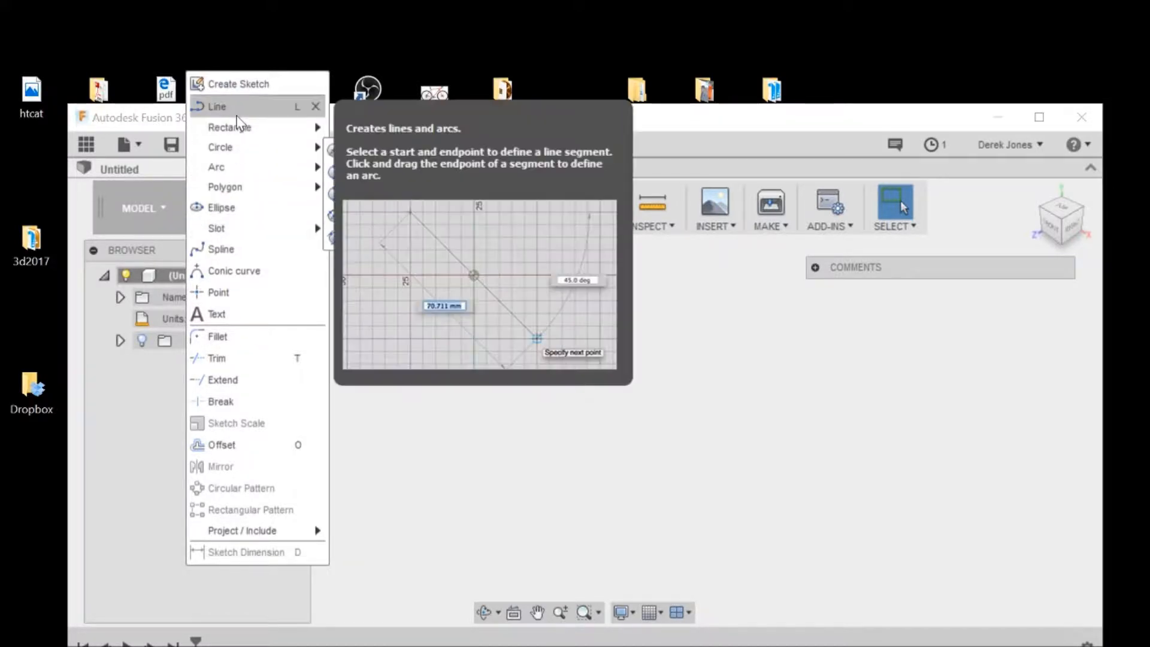
click(234, 109)
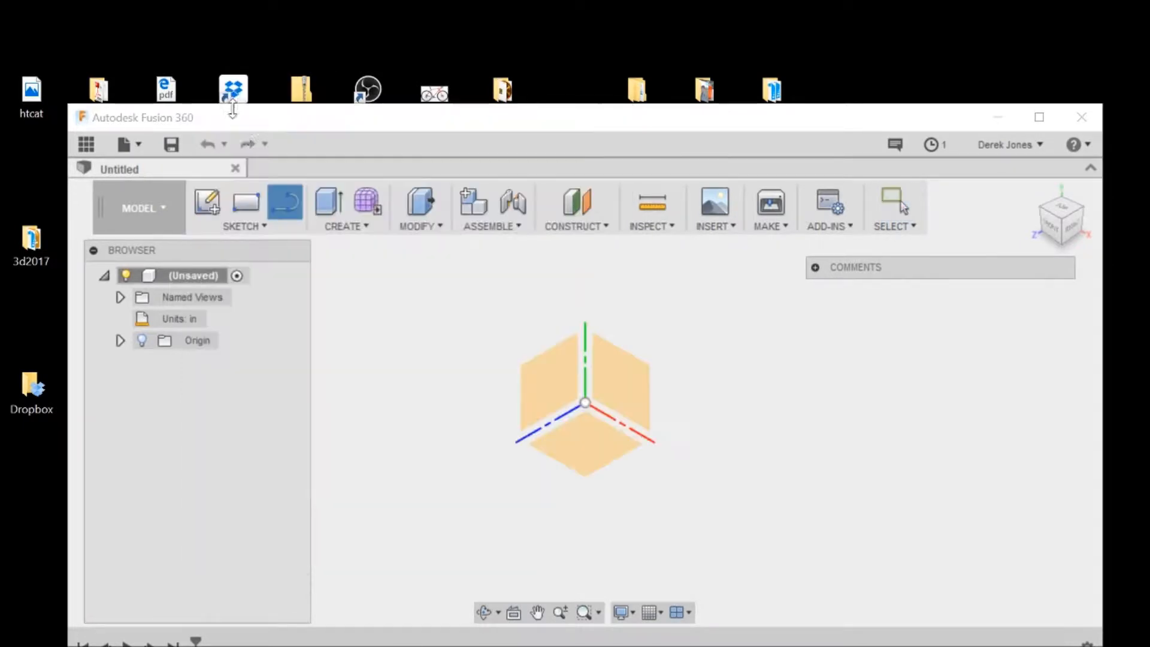
click(608, 399)
scroll(548, 413, up, 5)
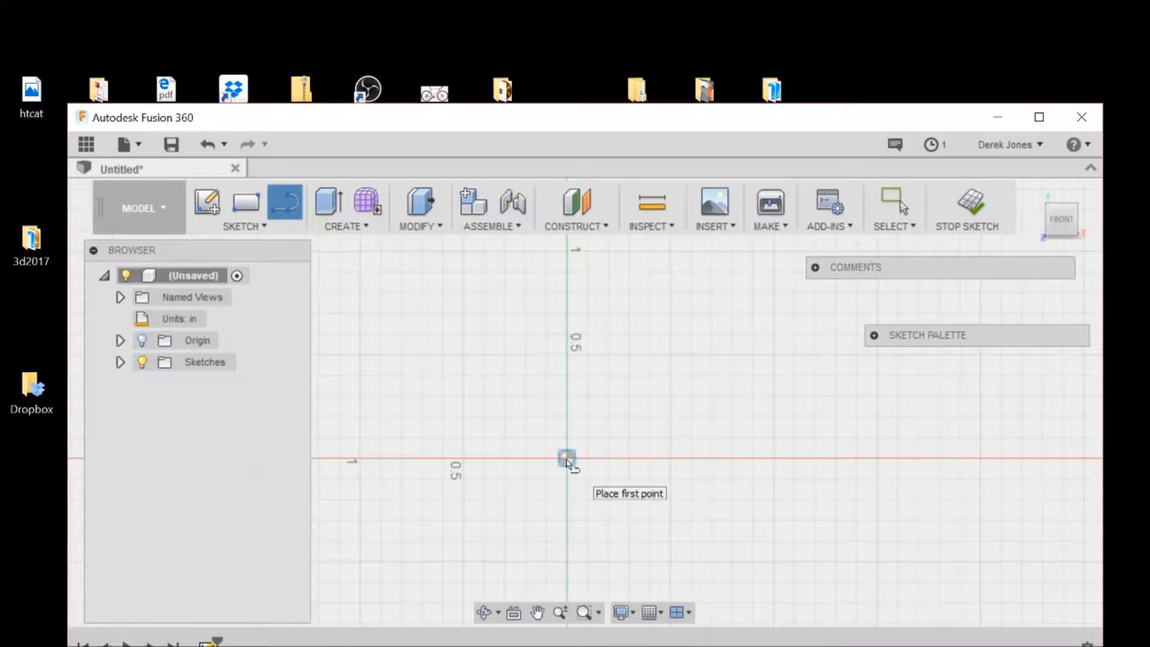
click(567, 459)
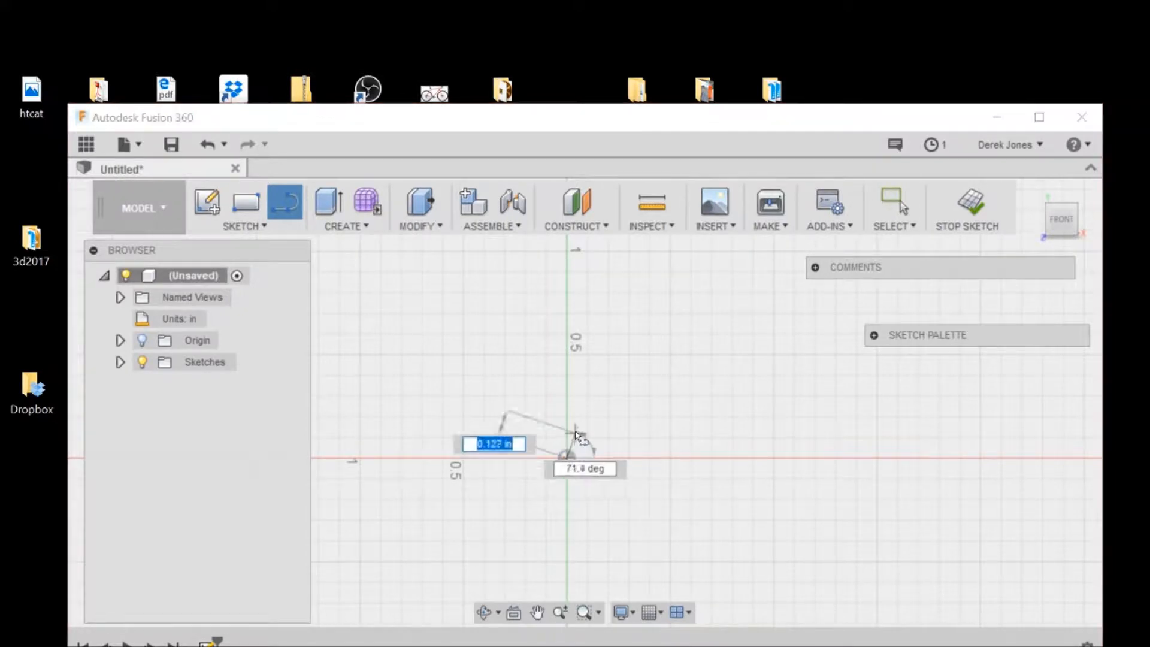
click(567, 397)
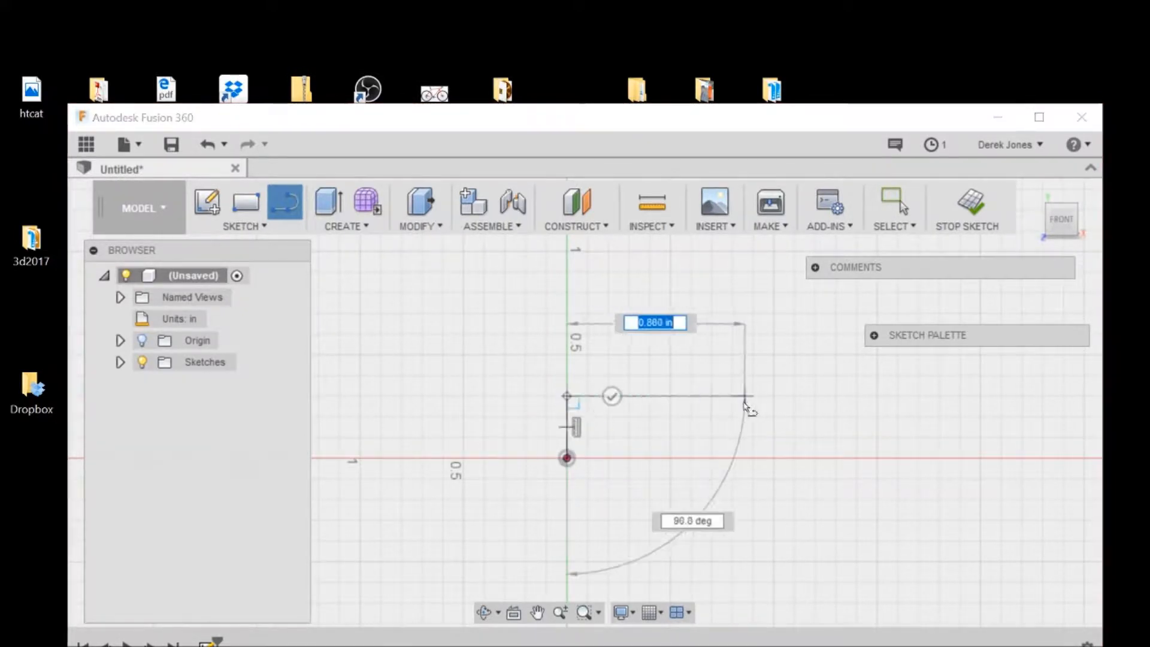
key(Escape)
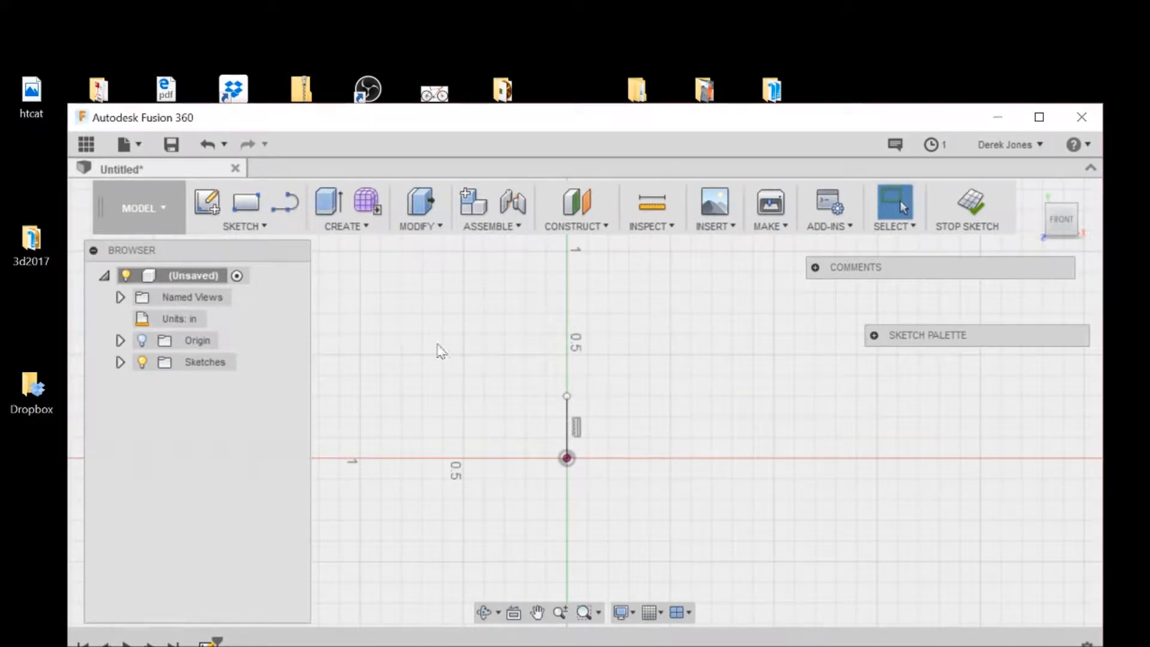
Step: Draw a 0.4 in horizontal line to the right from the vertical line's midpoint, then undo the last dimension
click(214, 235)
click(220, 103)
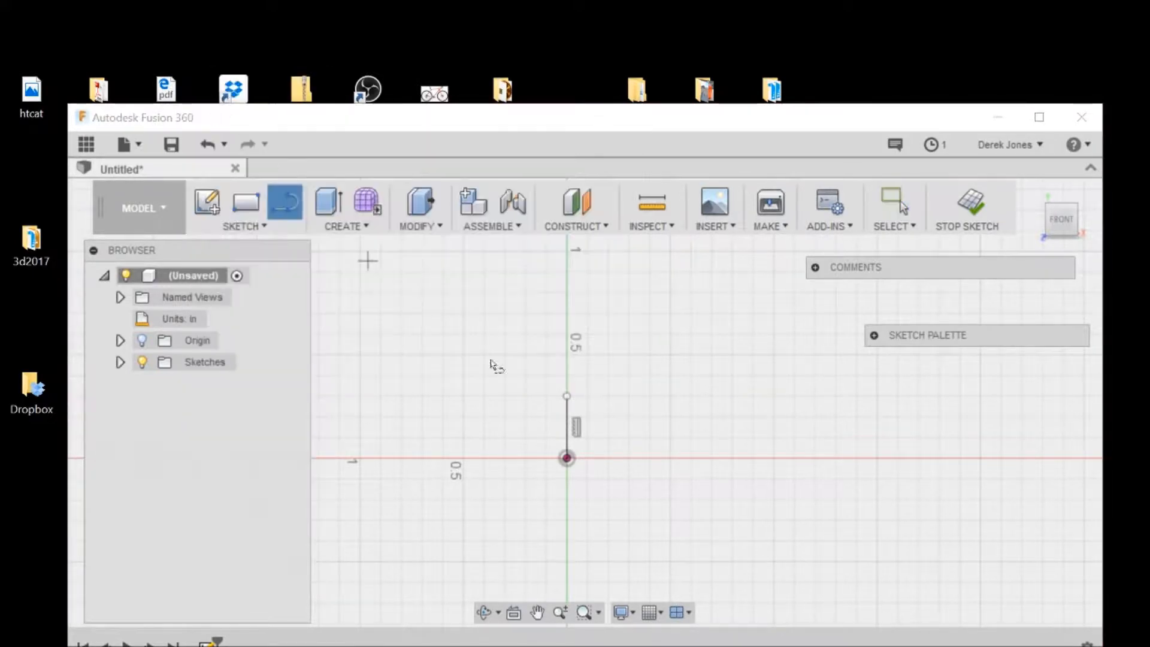
click(567, 426)
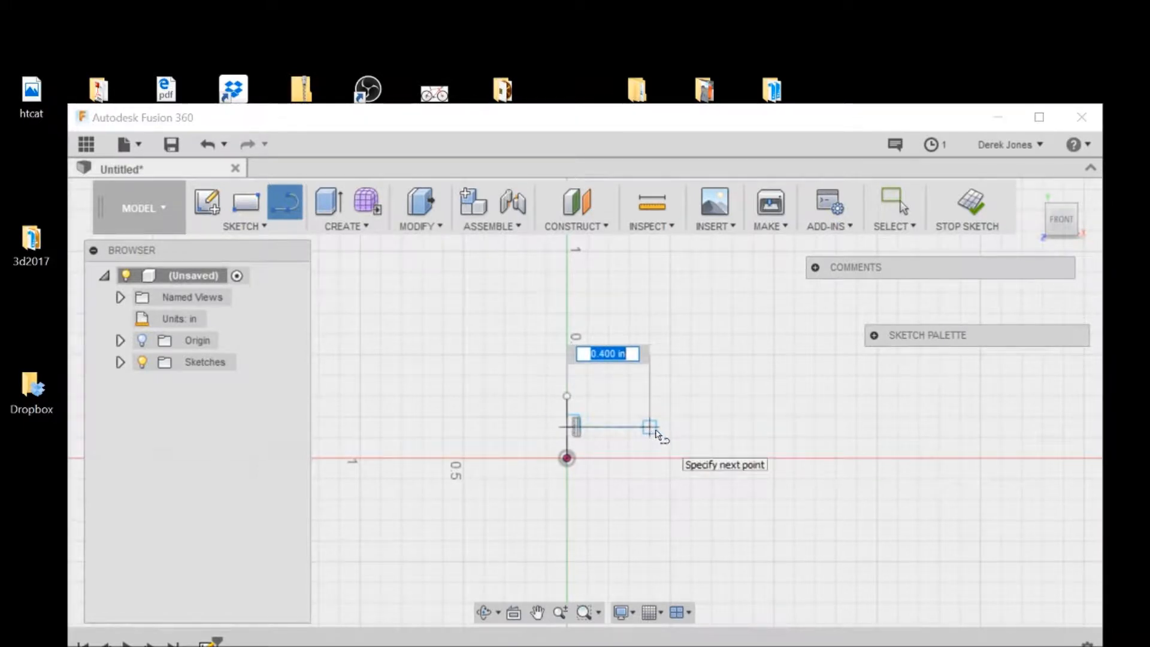
key(Return)
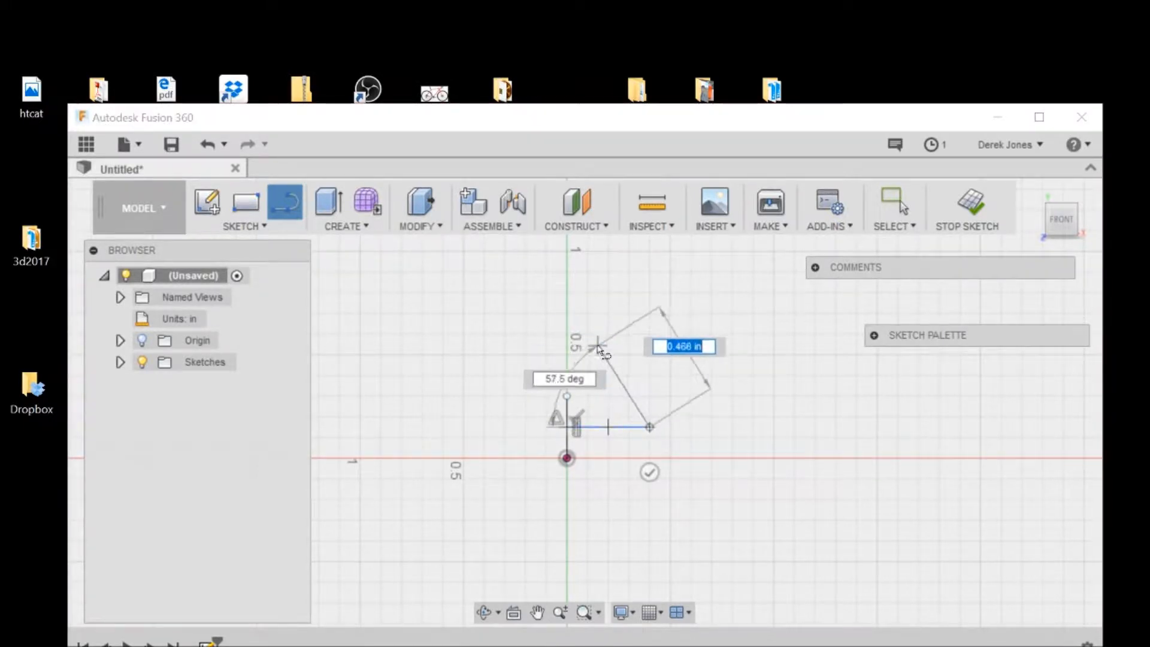
key(Escape)
click(209, 147)
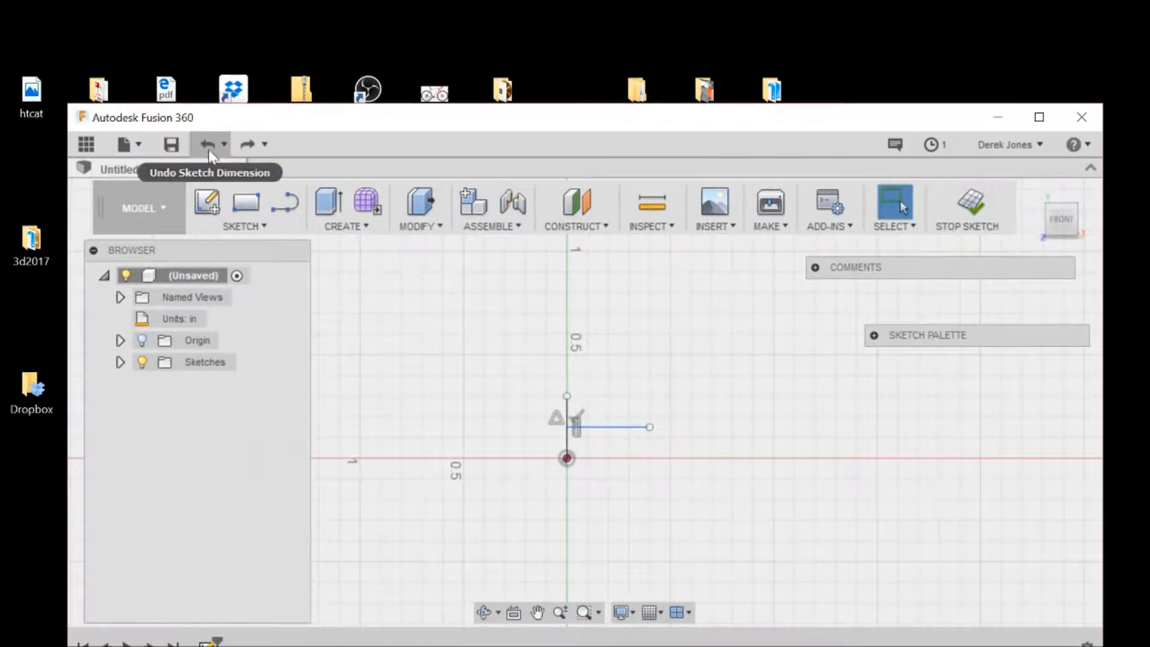
Step: Convert the horizontal line to construction geometry and dimension its length at 0.40 in, placing the dimension below it
right_click(611, 435)
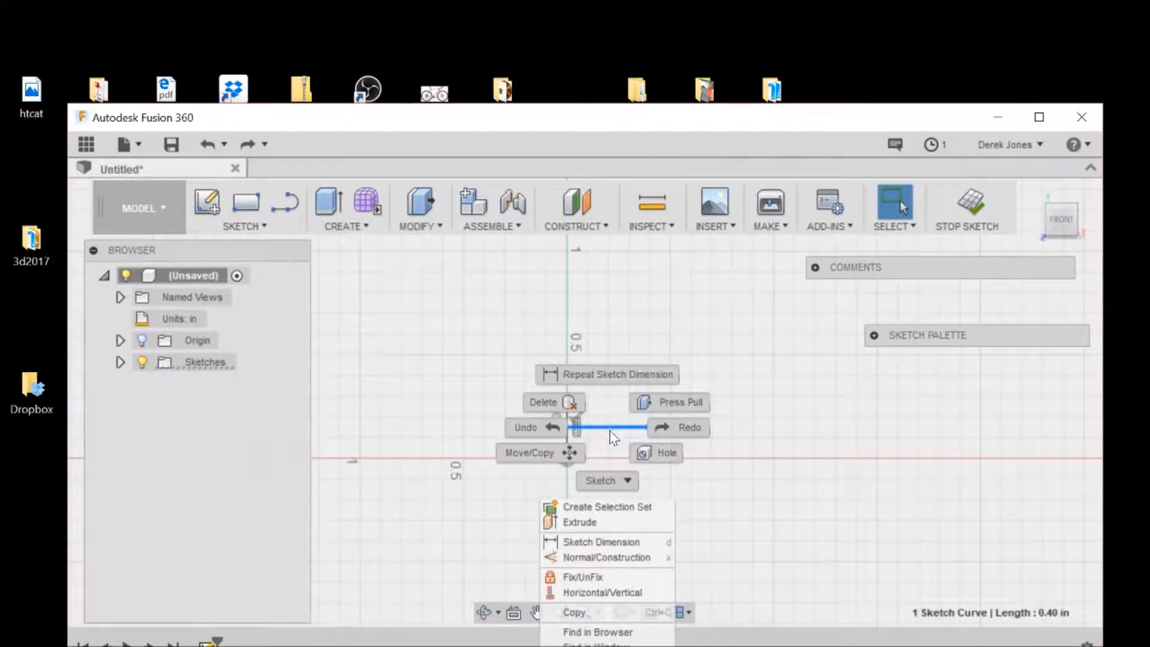
click(620, 558)
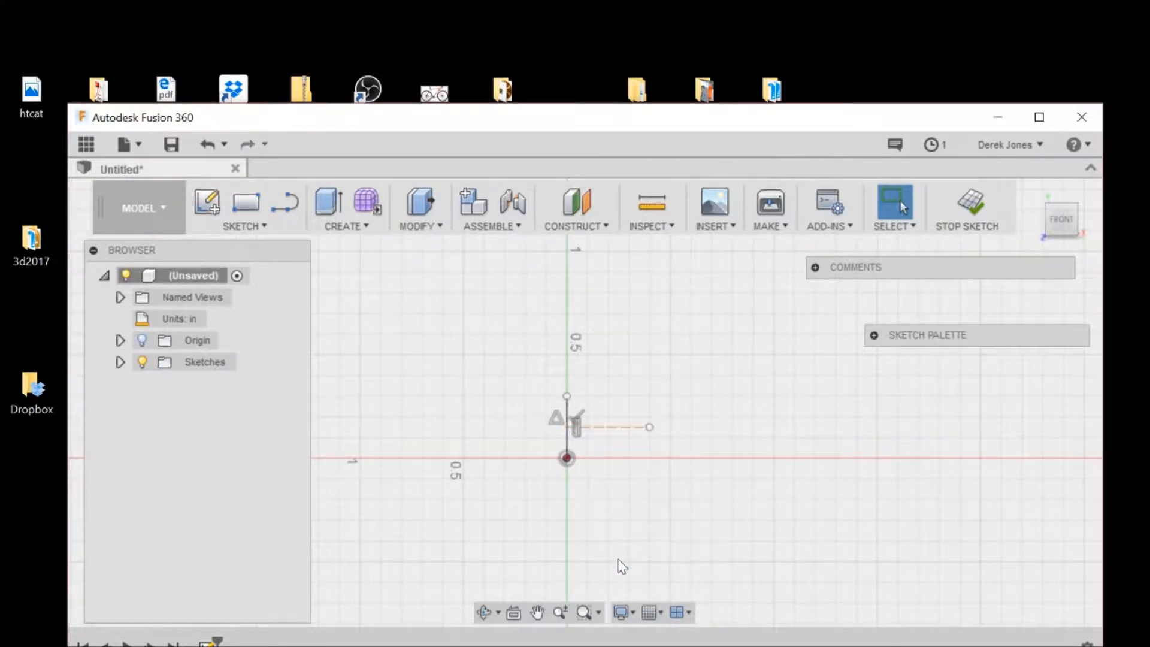
right_click(612, 431)
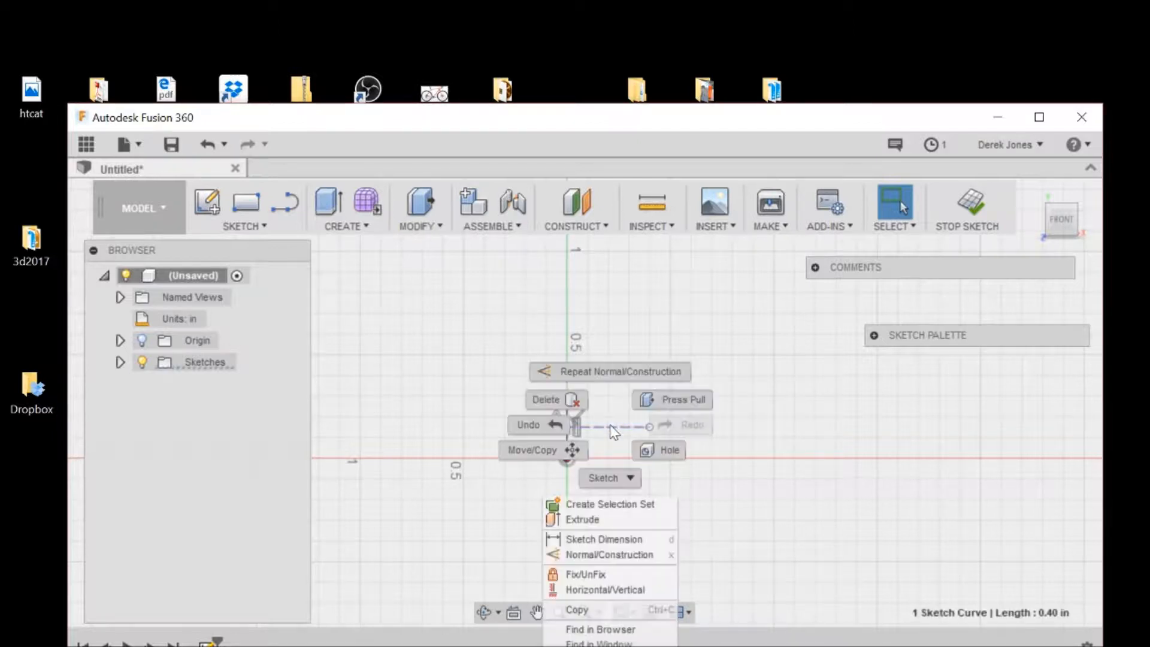
click(604, 539)
click(619, 521)
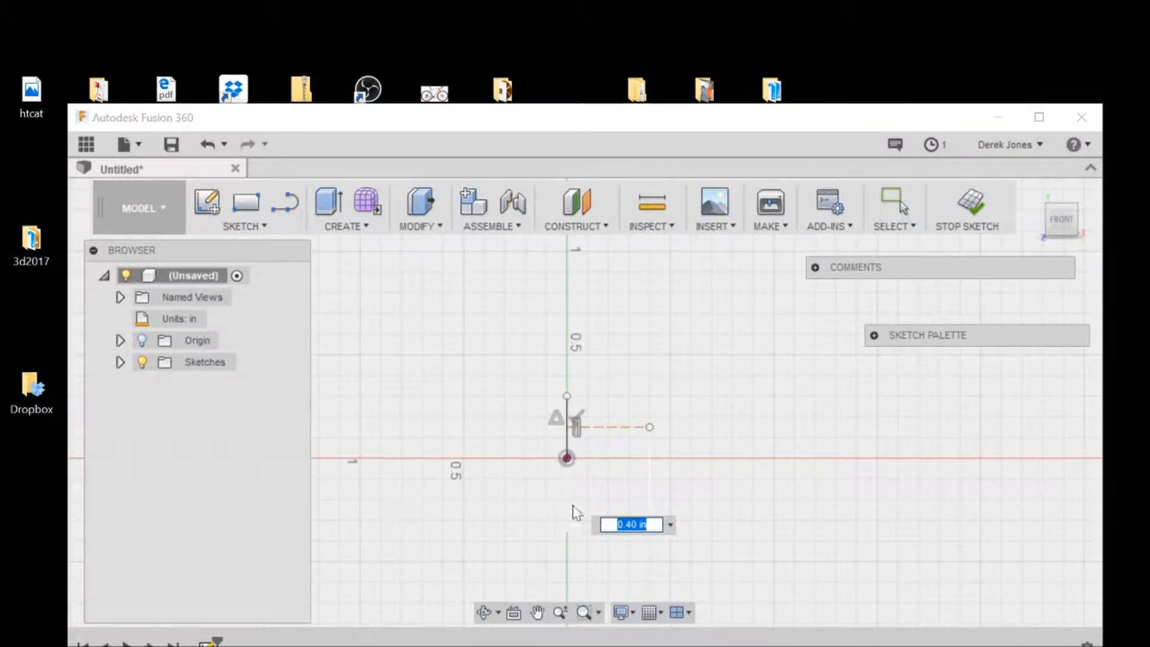
Step: Draw a 3-point arc between the two ends of the vertical line, bulging slightly to the right
click(246, 227)
mouse_move(248, 171)
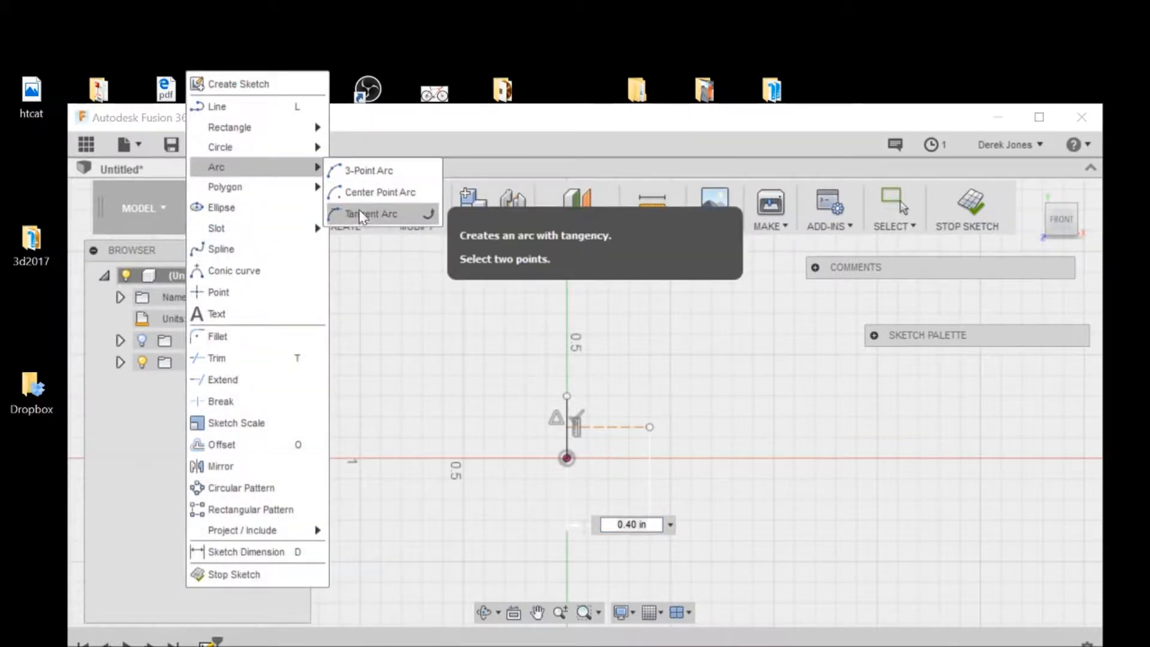
click(359, 174)
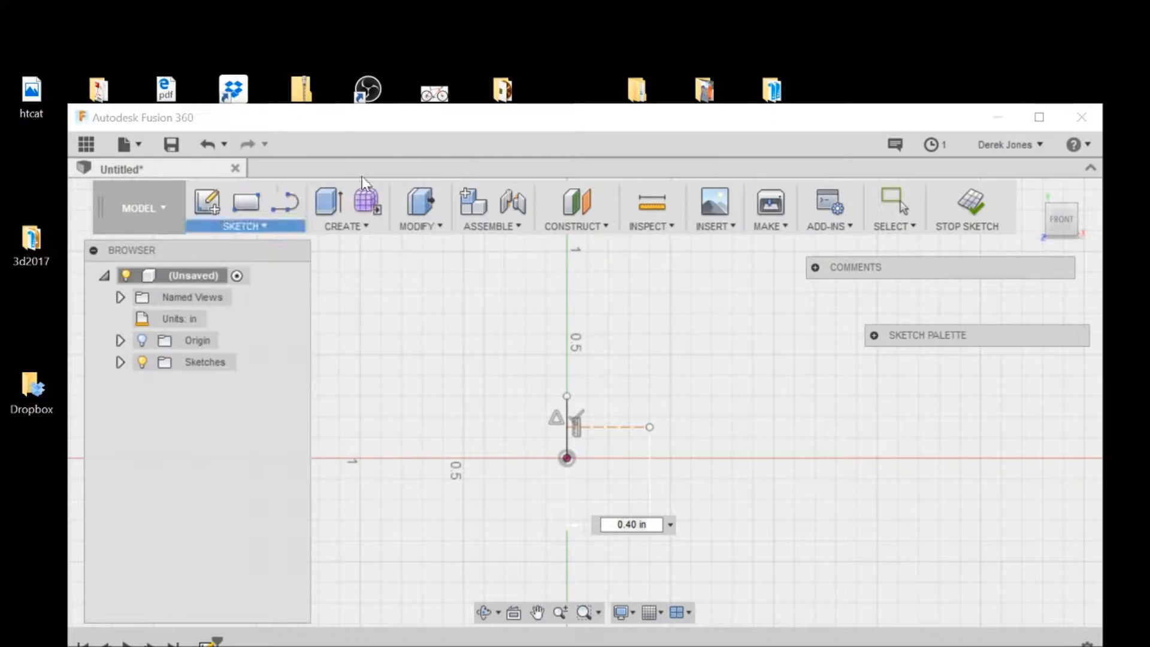
click(567, 458)
click(567, 397)
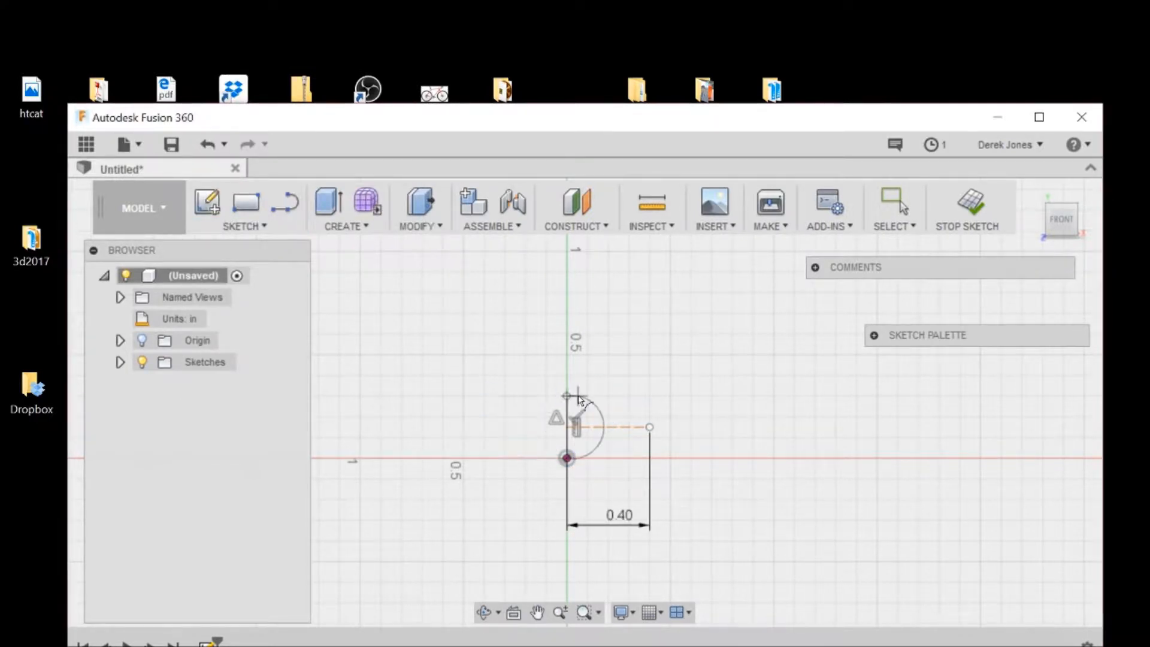
scroll(577, 402, up, 5)
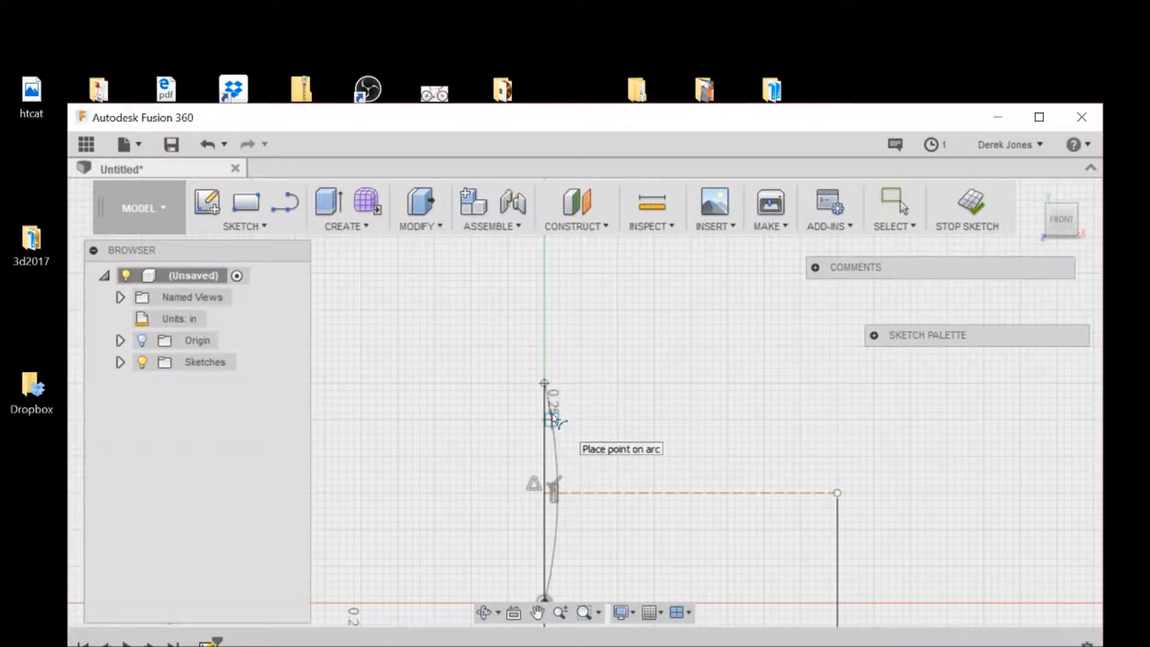
click(558, 424)
scroll(638, 494, down, 2)
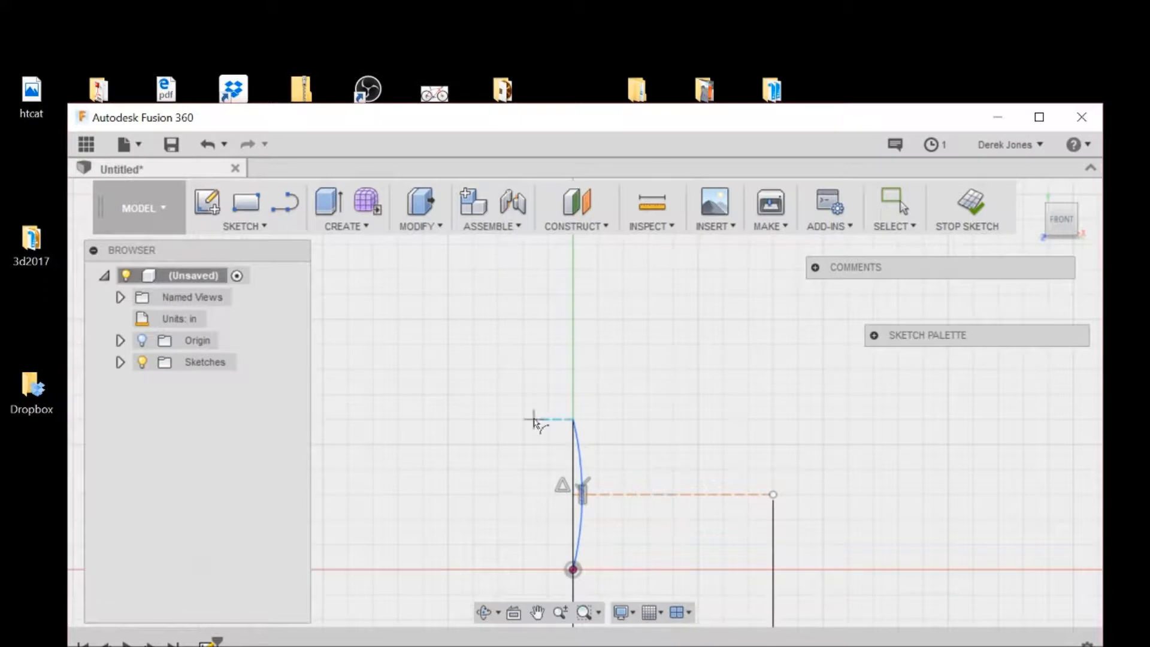
click(572, 422)
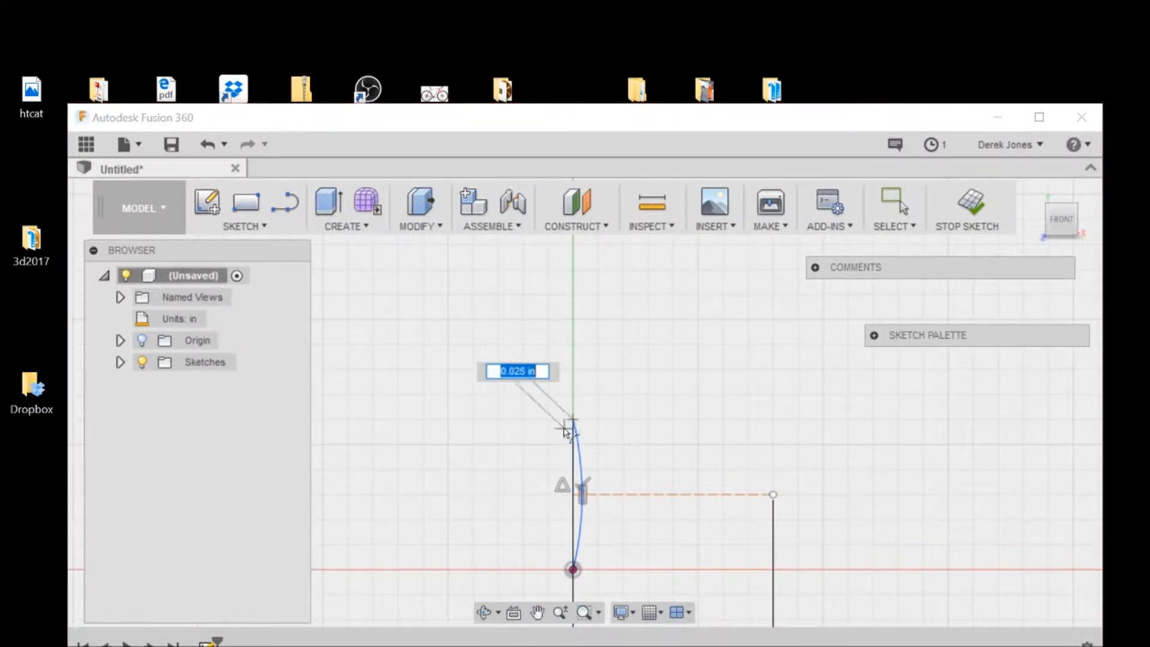
click(573, 569)
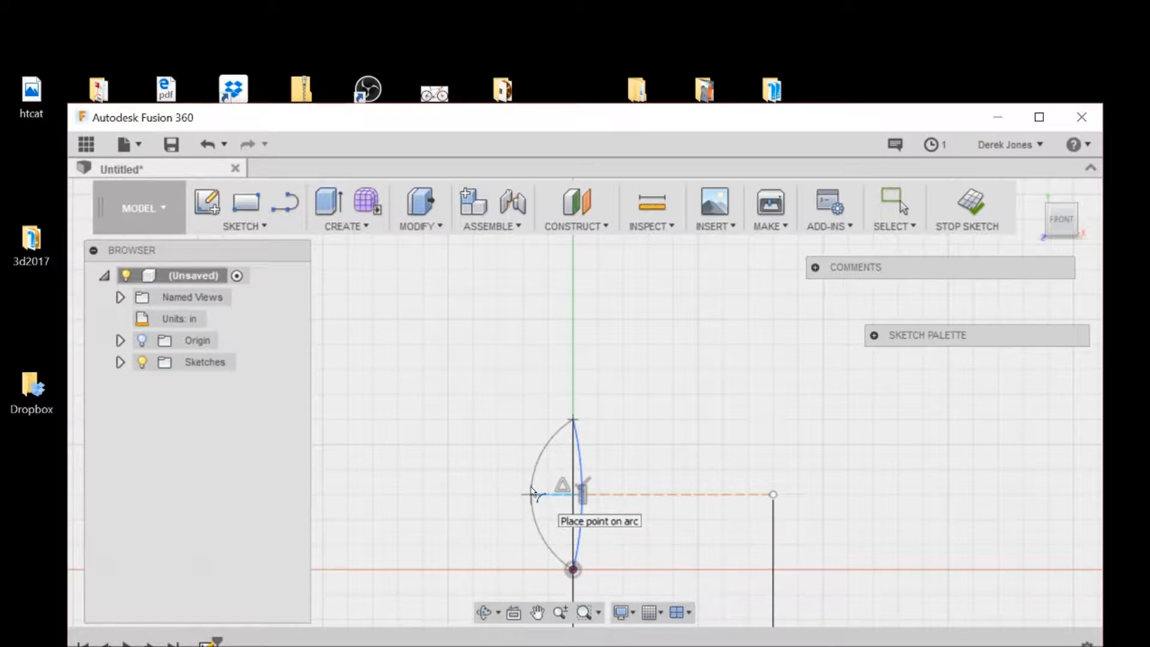
key(Escape)
Step: Close the profile left of the arc with a 0.141 in diagonal at 135°, a vertical segment about 0.1 in long, and a diagonal back to the origin
click(264, 227)
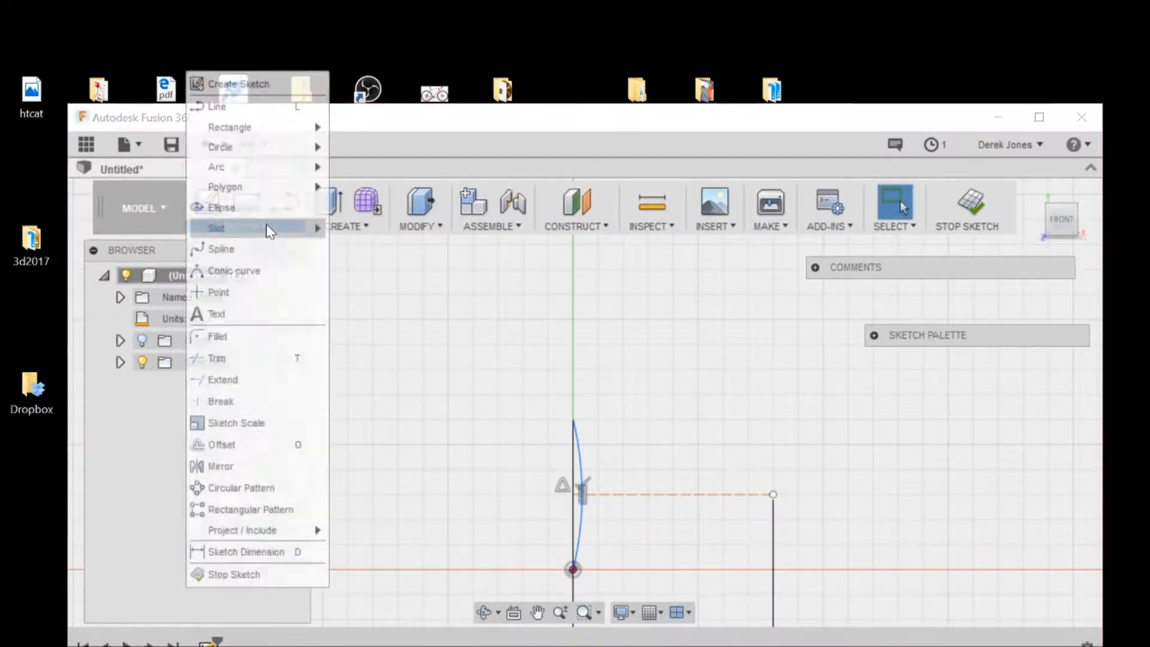
click(237, 106)
click(572, 423)
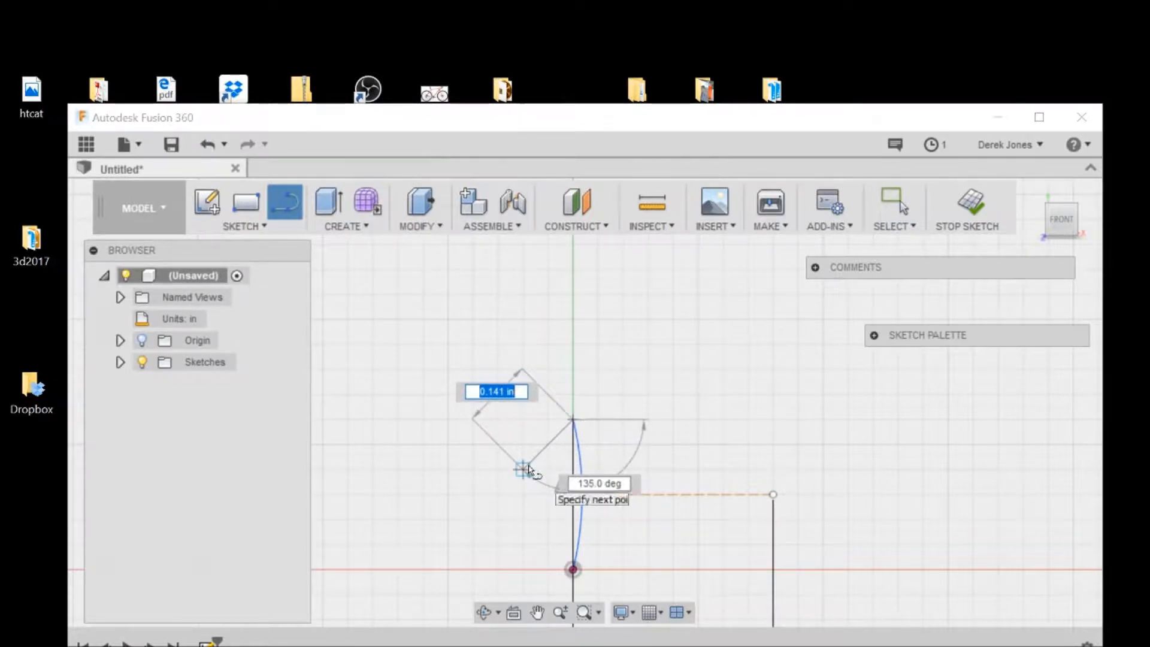
click(523, 470)
click(524, 520)
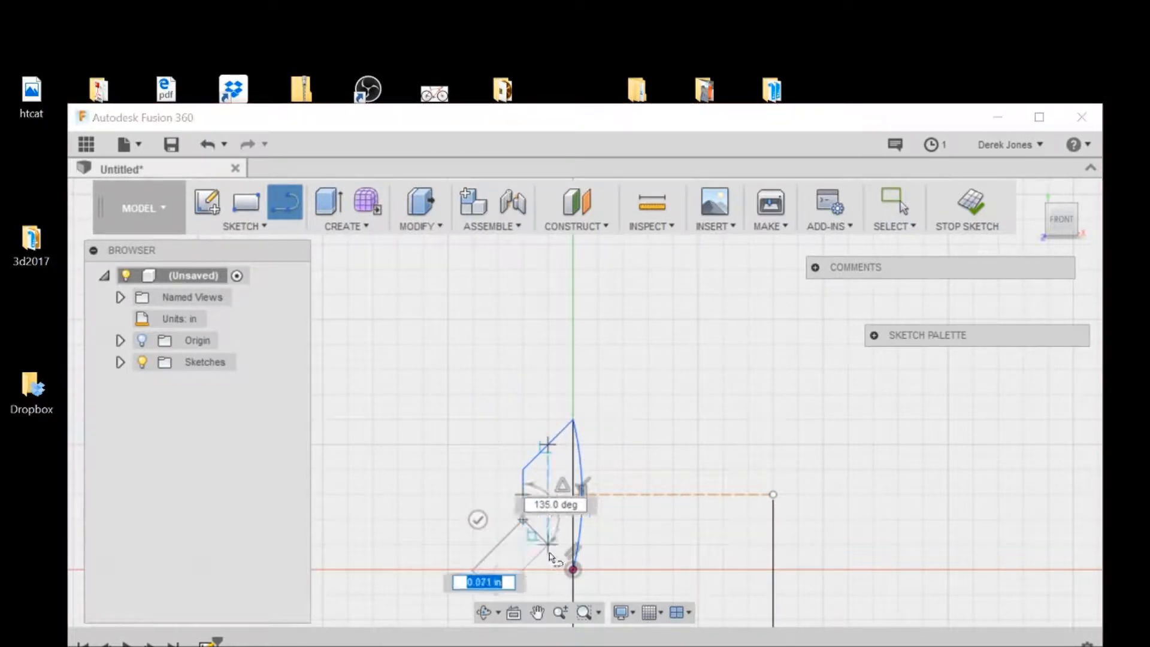
click(573, 569)
scroll(674, 519, down, 1)
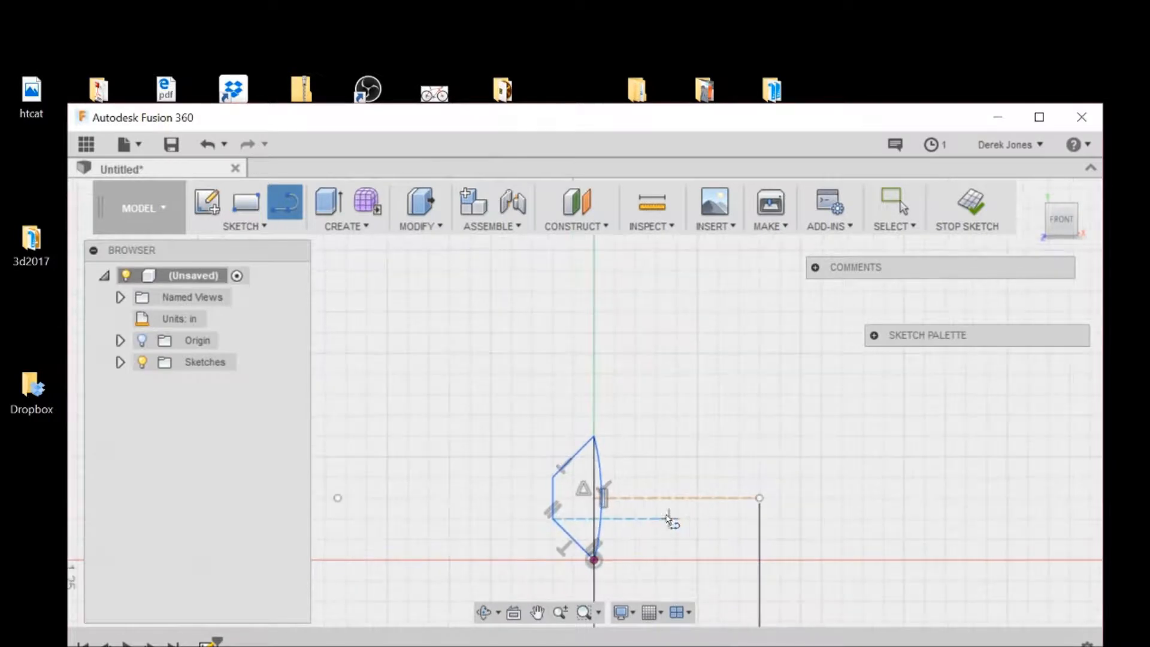
Step: Trim away the original vertical line inside the closed profile
click(252, 226)
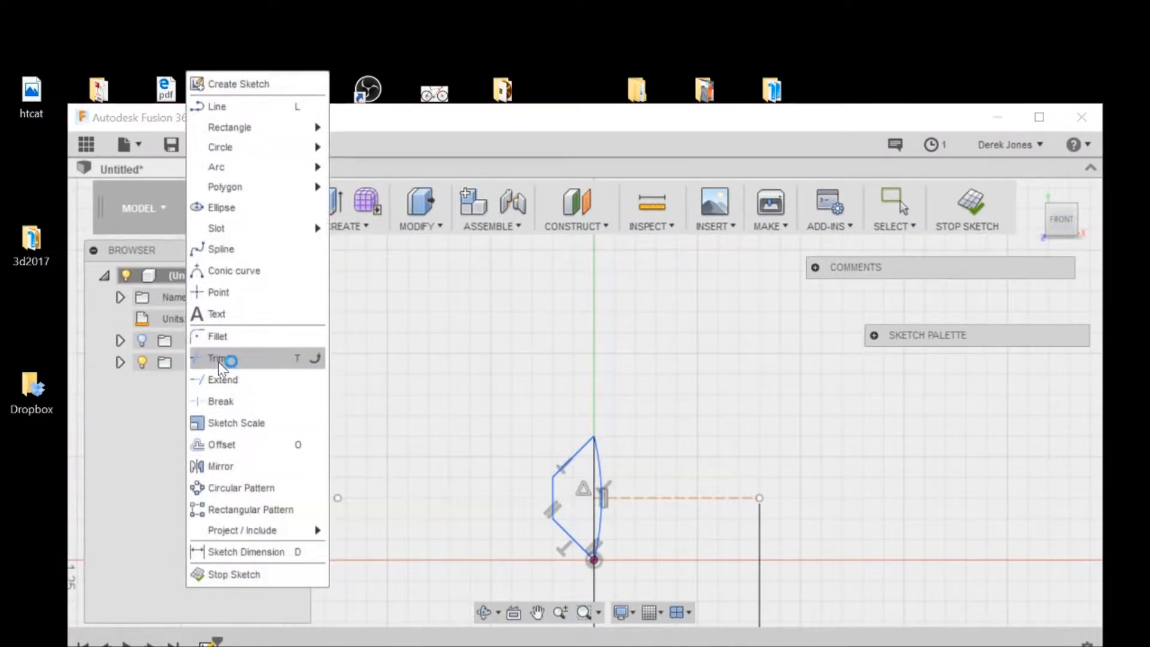
click(218, 359)
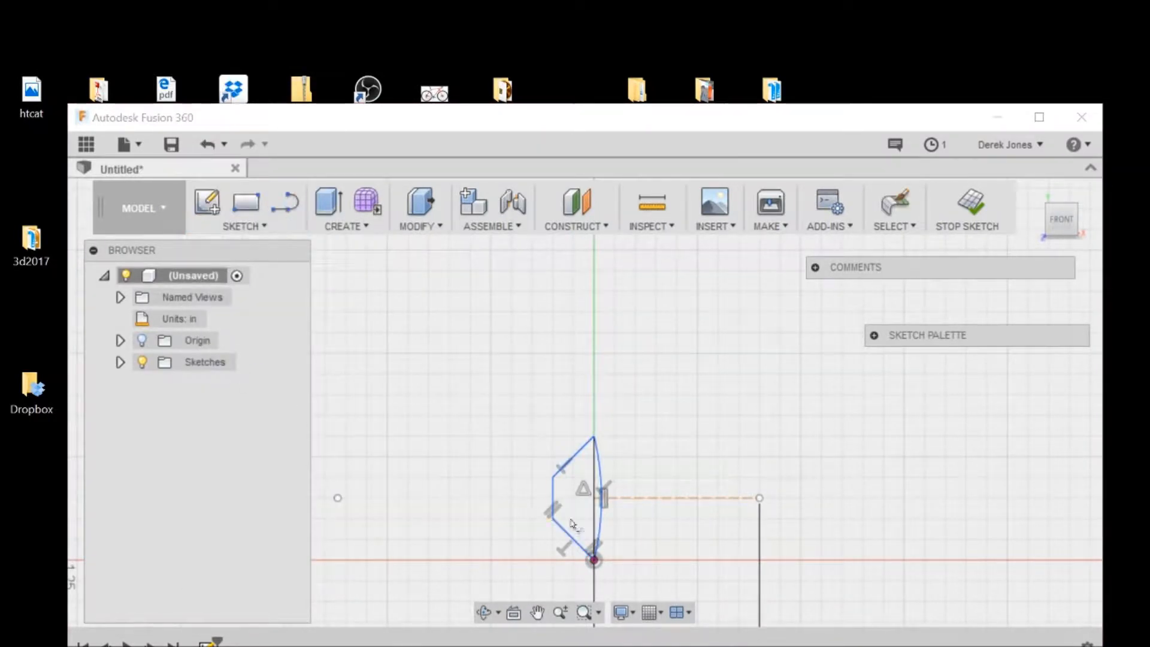
click(593, 487)
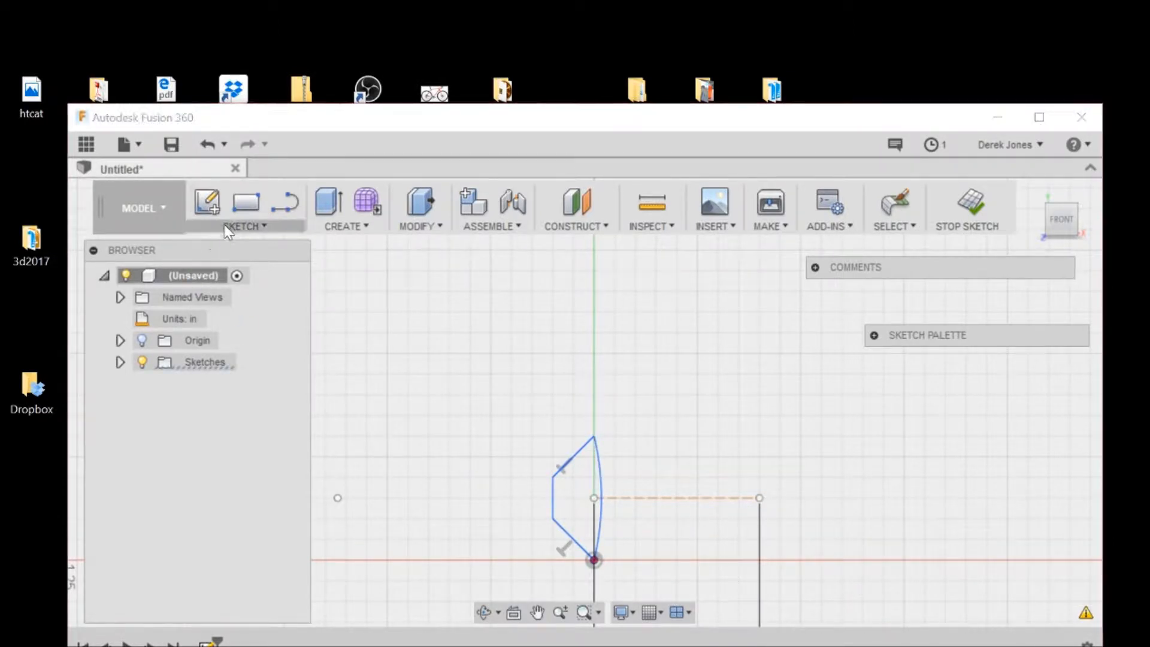
Step: Draw a vertical line through the right end of the construction line, from just above it down to the horizontal axis
click(241, 226)
click(230, 103)
click(759, 456)
click(760, 478)
click(760, 560)
scroll(832, 553, down, 2)
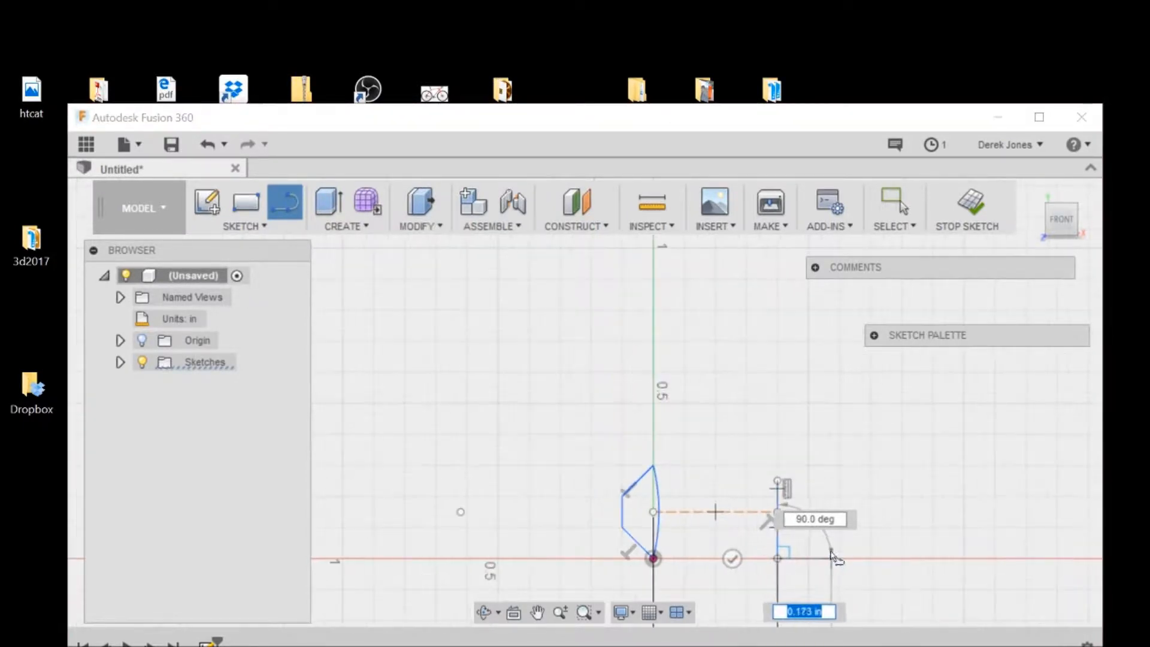
key(Escape)
scroll(830, 539, down, 1)
middle_drag(840, 449, 632, 410)
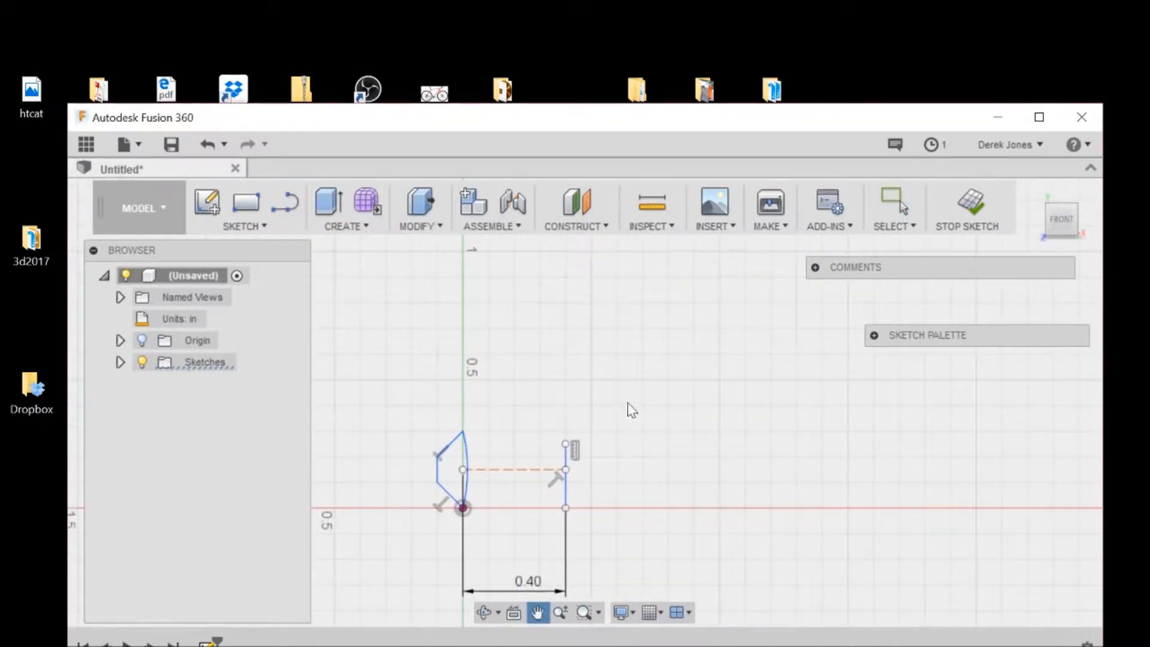
scroll(633, 410, down, 1)
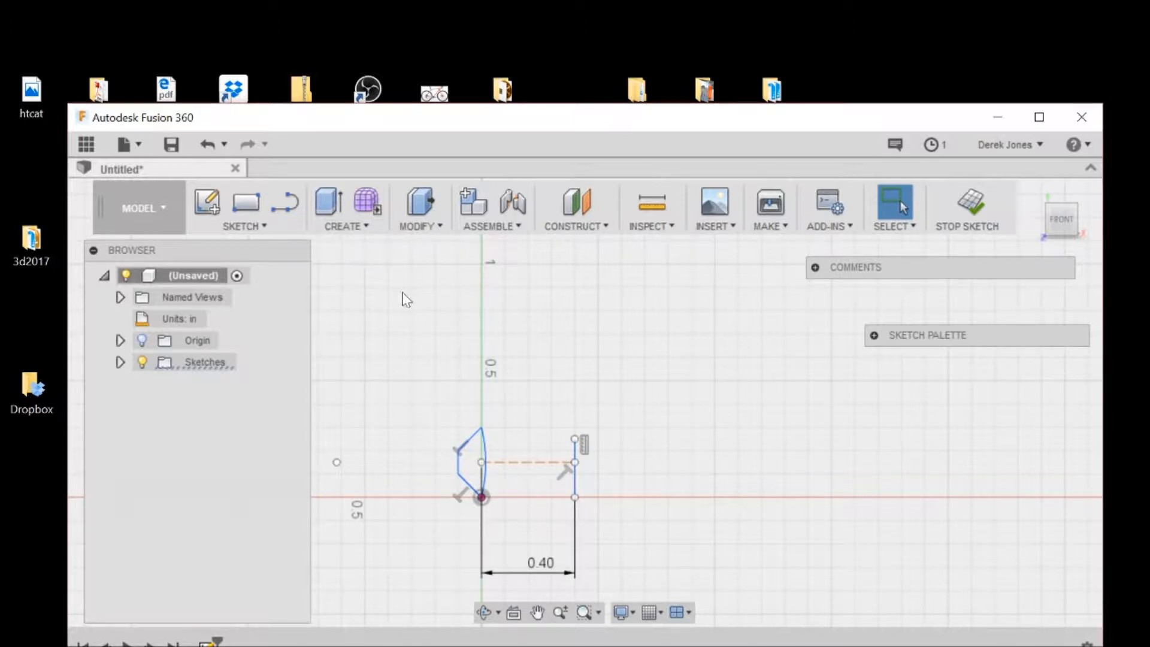
Step: Revolve the closed profile 360° about the offset vertical line as a new body
click(342, 227)
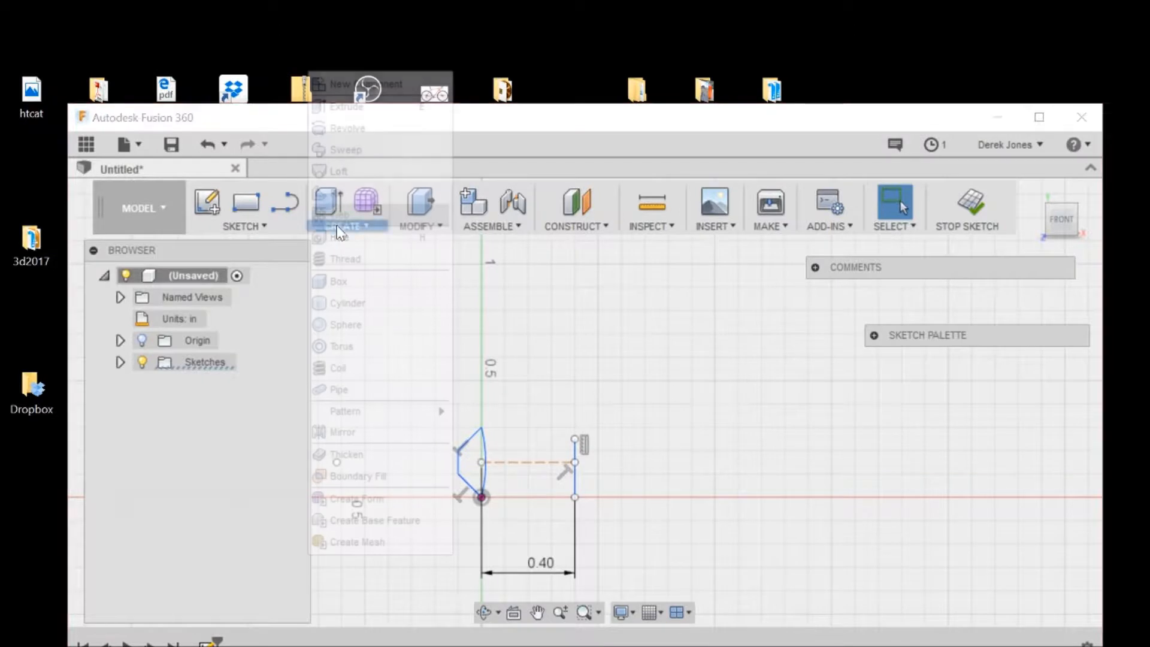
click(350, 130)
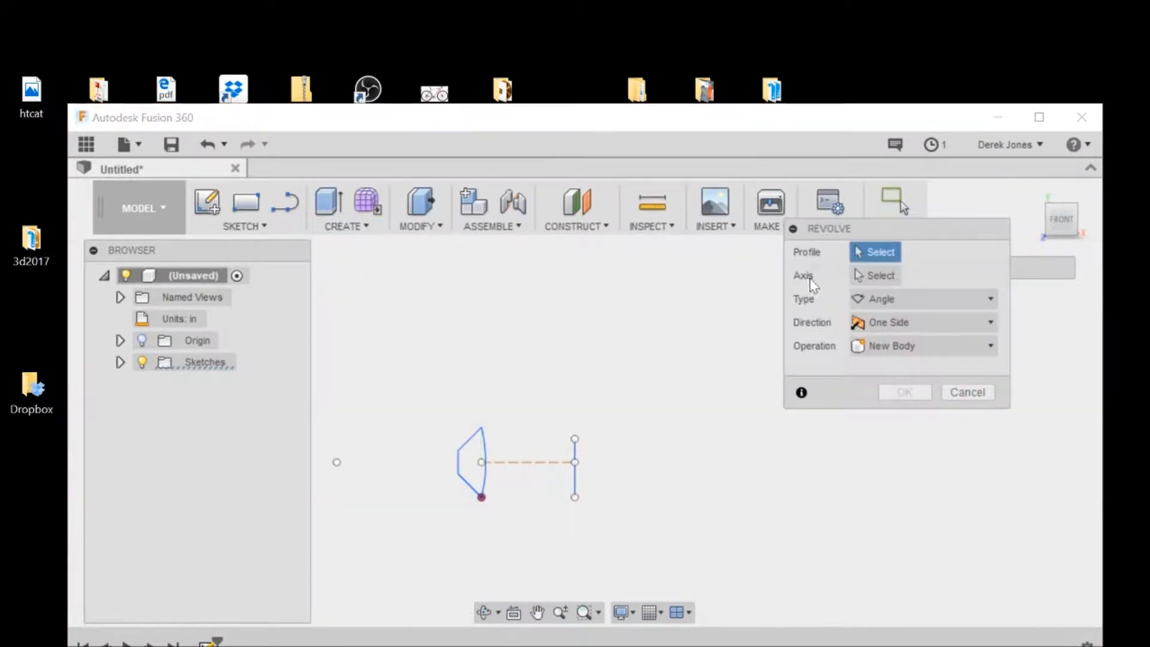
click(472, 463)
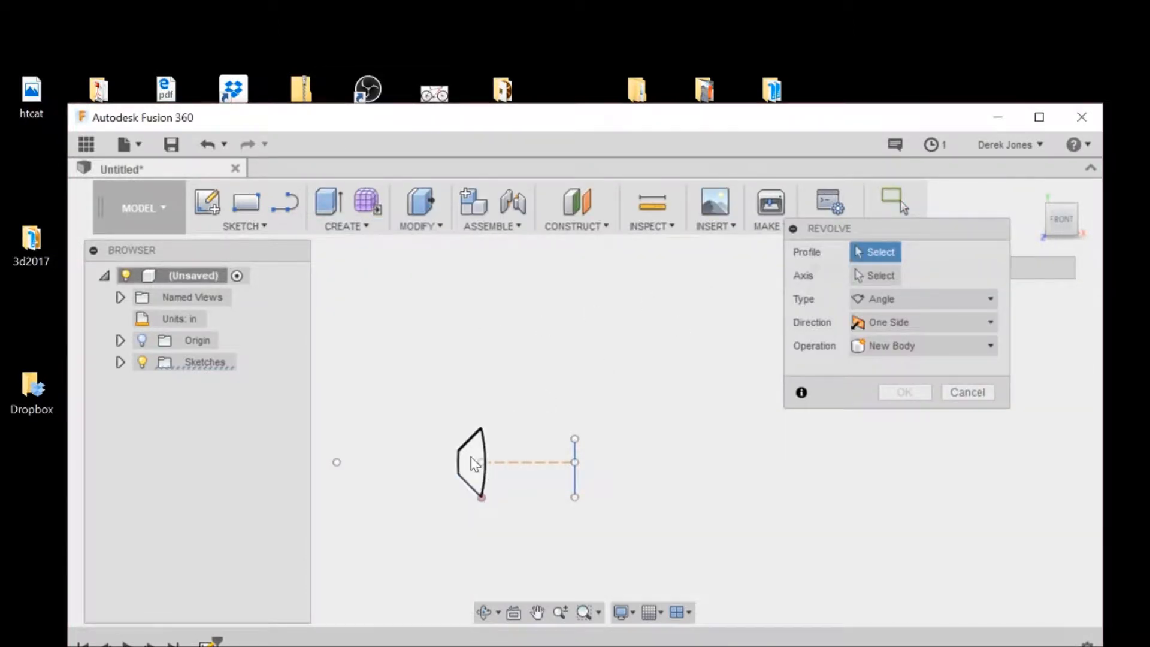
click(870, 277)
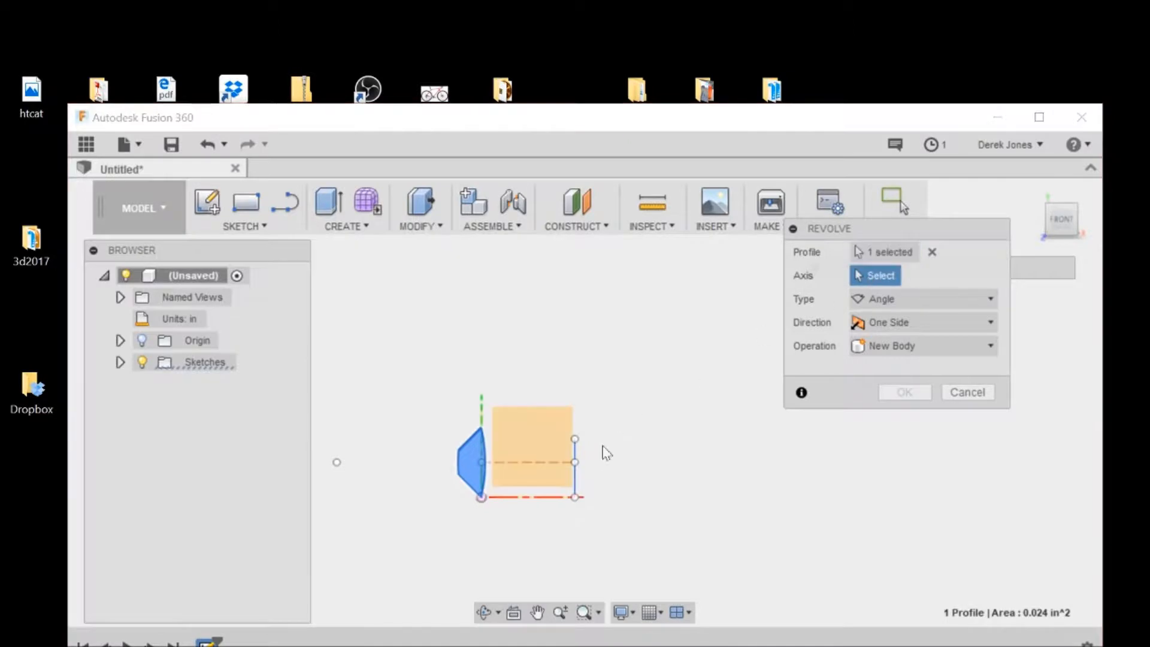
click(577, 482)
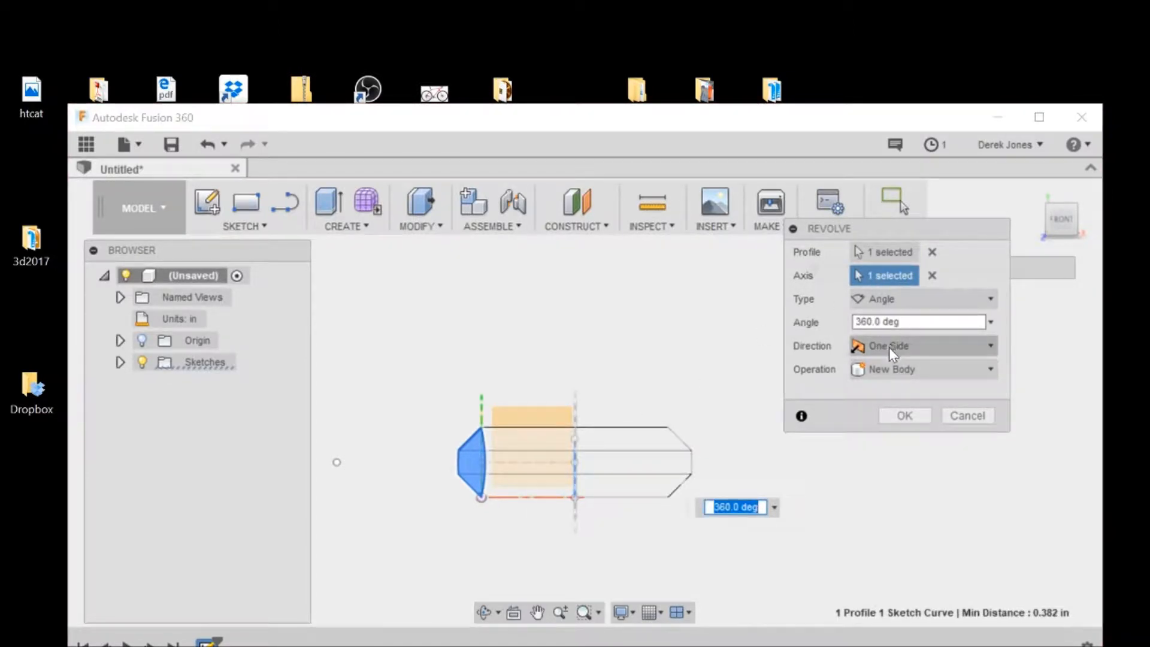
click(904, 415)
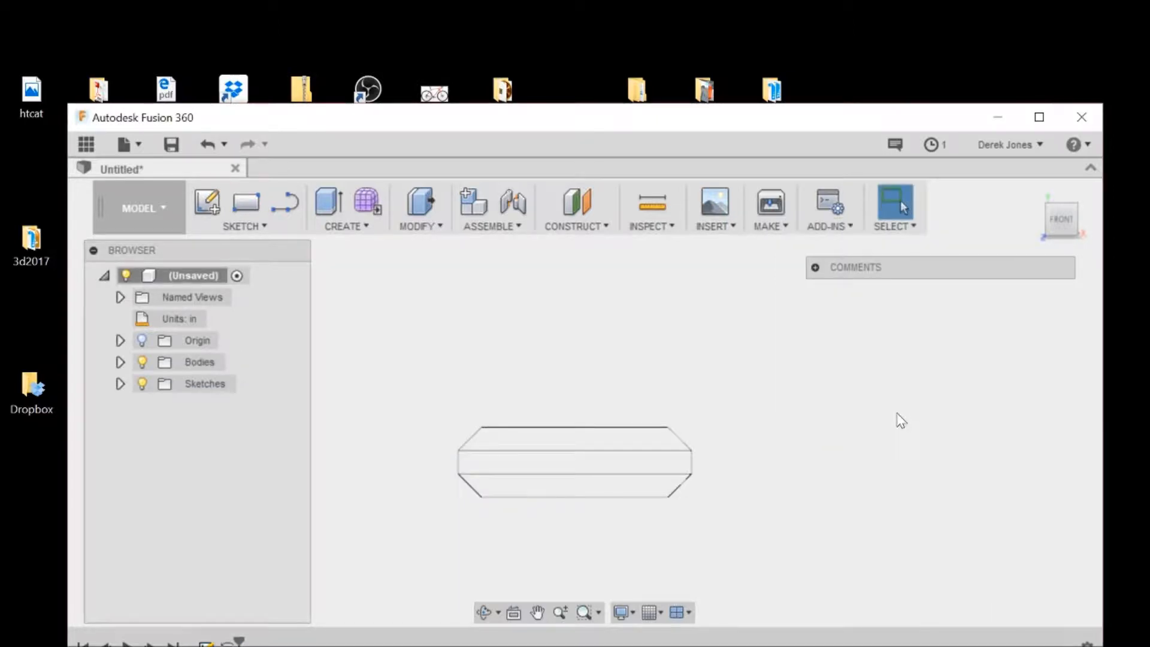
Step: Fillet the two inner rim edges of the ring with a constant radius of 0.02 in
shift+middle_drag(904, 371, 905, 275)
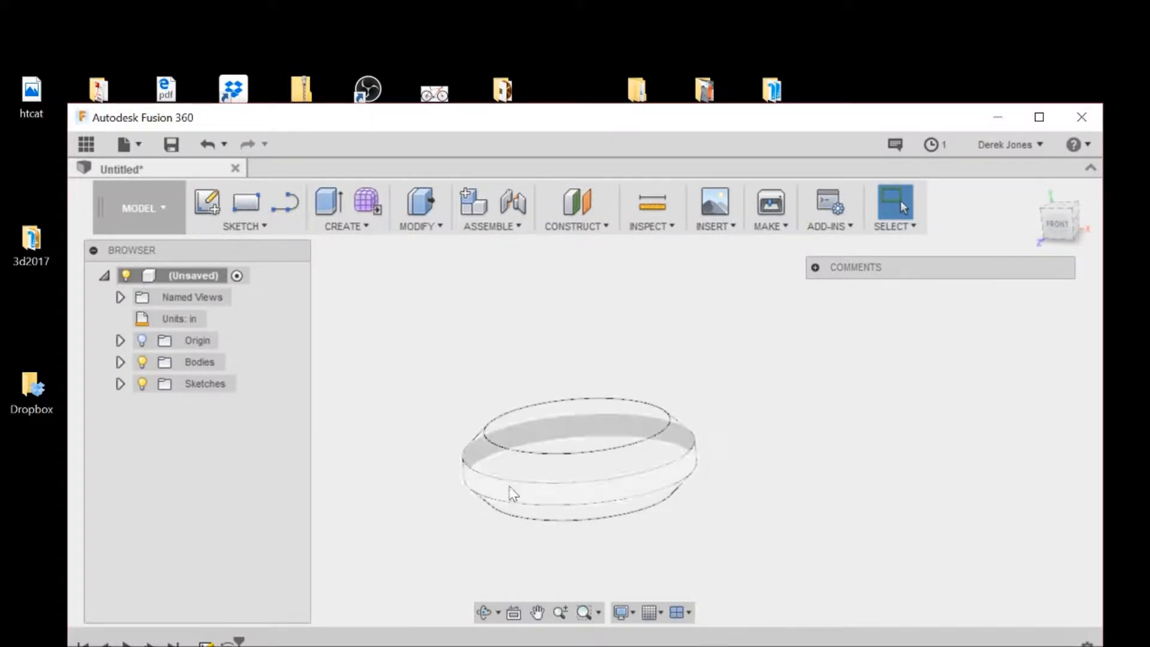
click(420, 226)
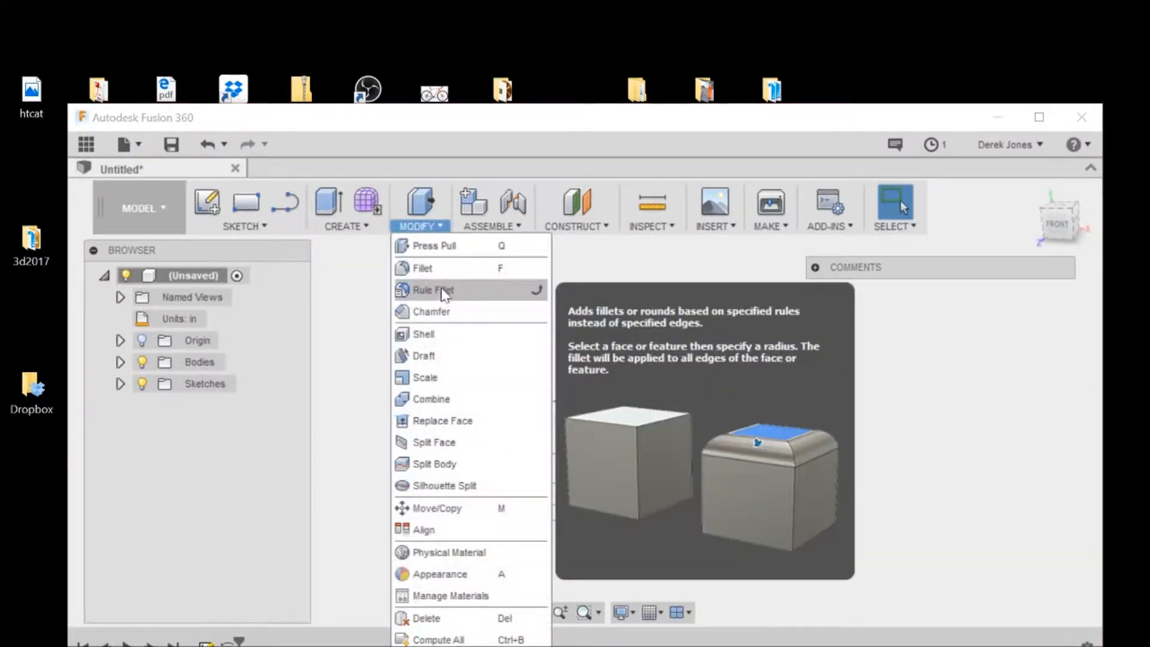
click(441, 276)
click(502, 419)
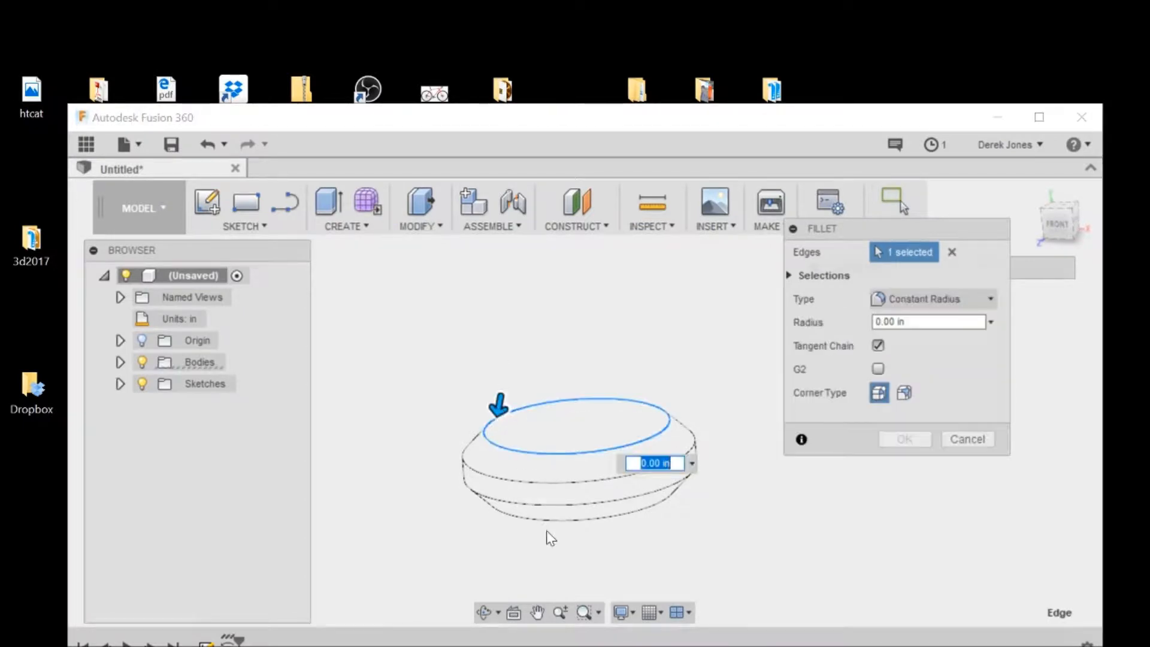
click(551, 521)
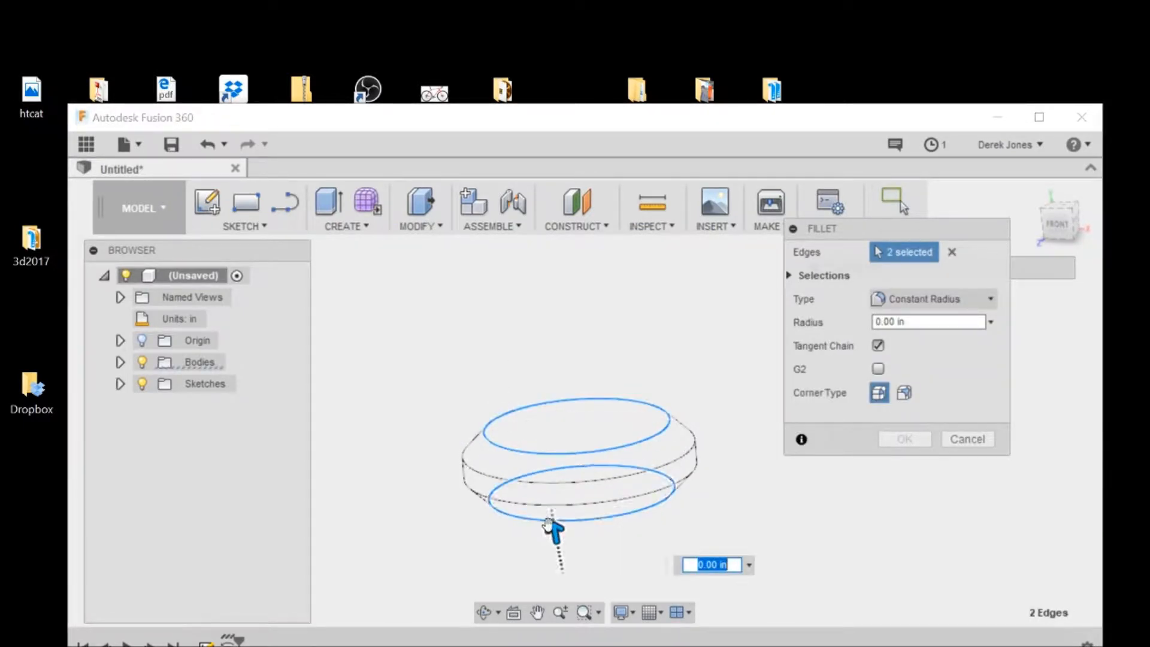
drag(546, 522, 544, 519)
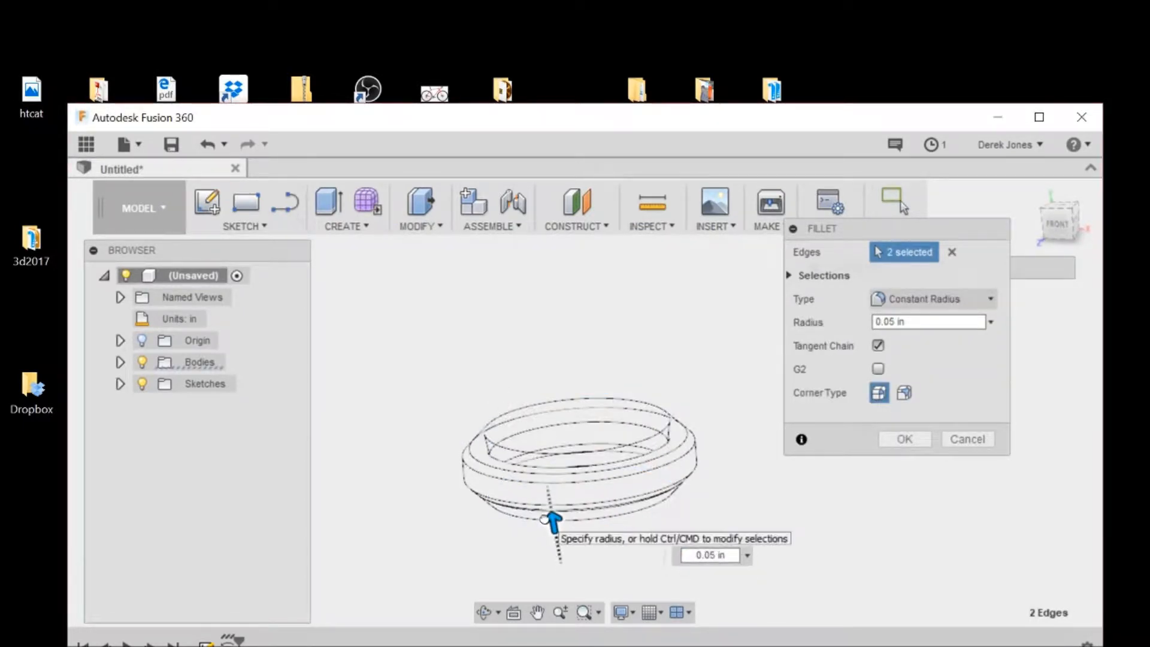
click(689, 555)
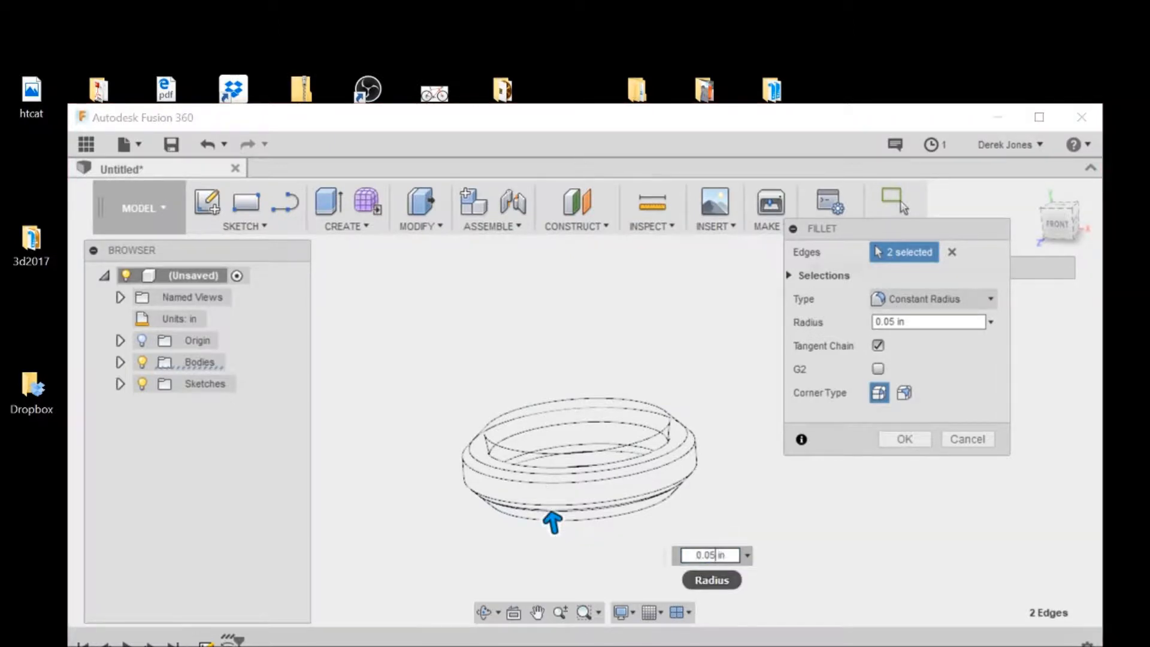
text(0.02)
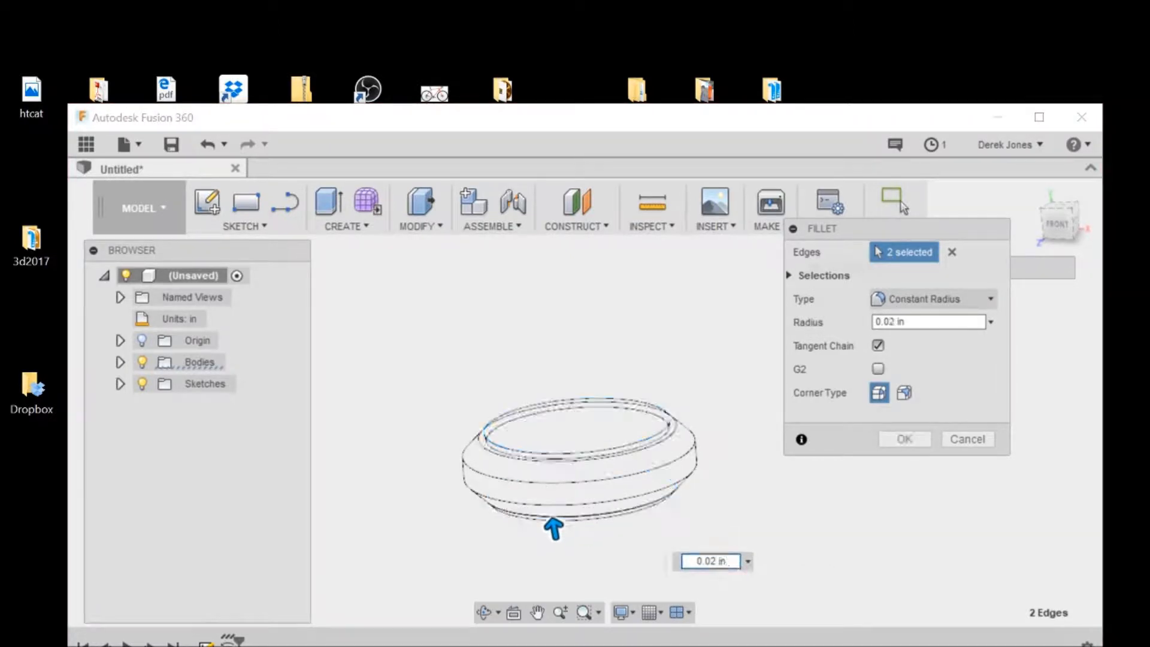
click(903, 439)
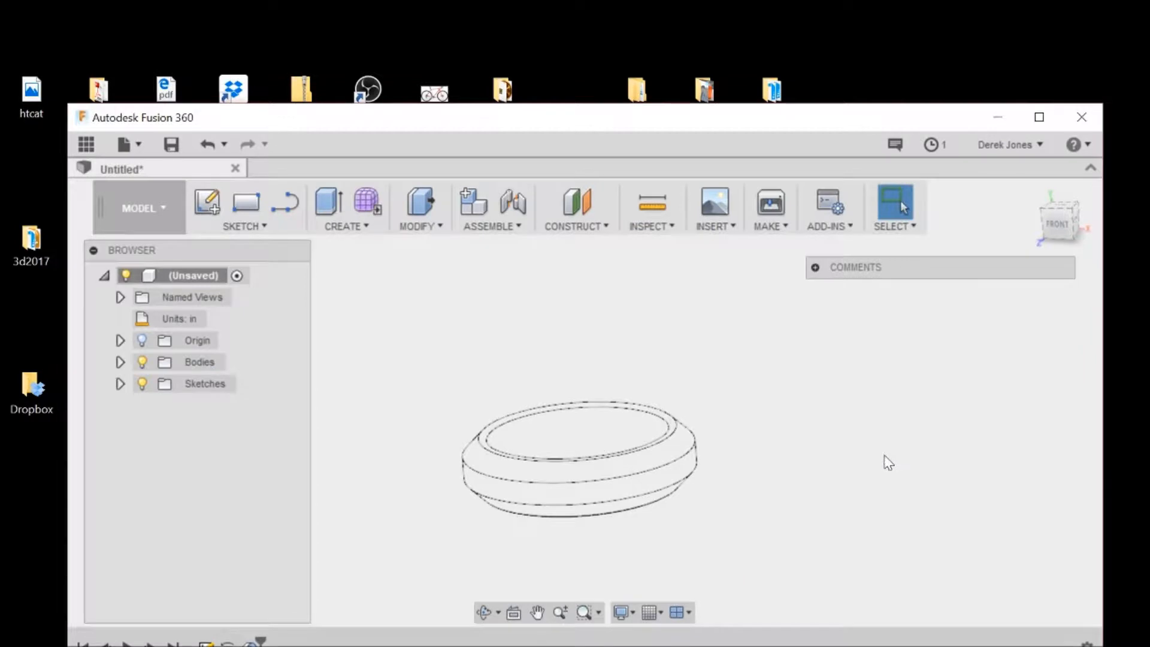
Step: Fillet the two edges of the ring's outer band with a constant radius of 0.08 in
mouse_move(1047, 221)
mouse_down()
mouse_move(1065, 207)
mouse_move(1059, 239)
mouse_move(1060, 209)
mouse_up()
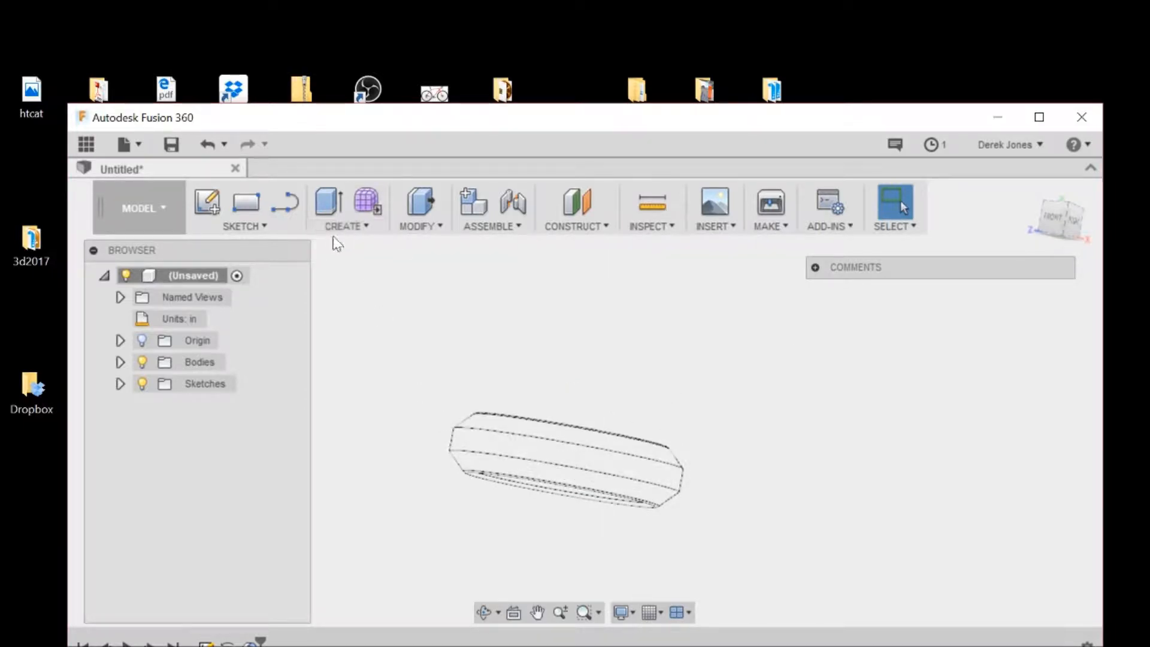
click(418, 226)
click(421, 269)
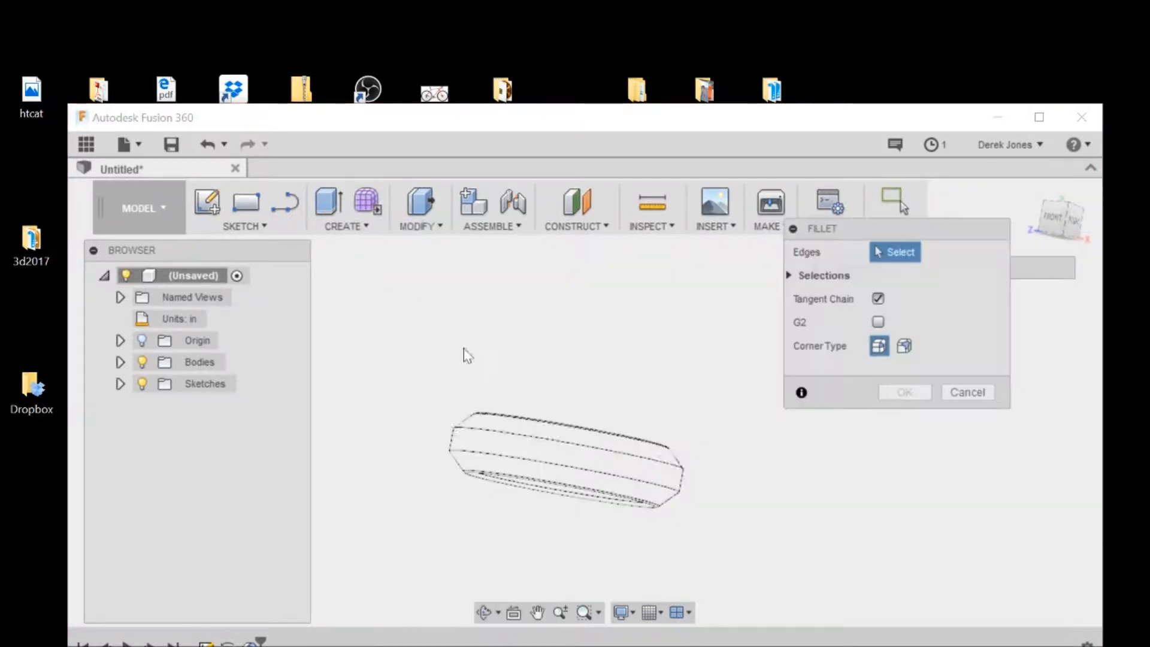
click(498, 452)
click(497, 453)
drag(494, 456, 491, 456)
mouse_move(1059, 219)
mouse_down()
mouse_move(1041, 246)
mouse_move(1061, 227)
mouse_move(1056, 234)
mouse_up()
scroll(558, 465, up, 4)
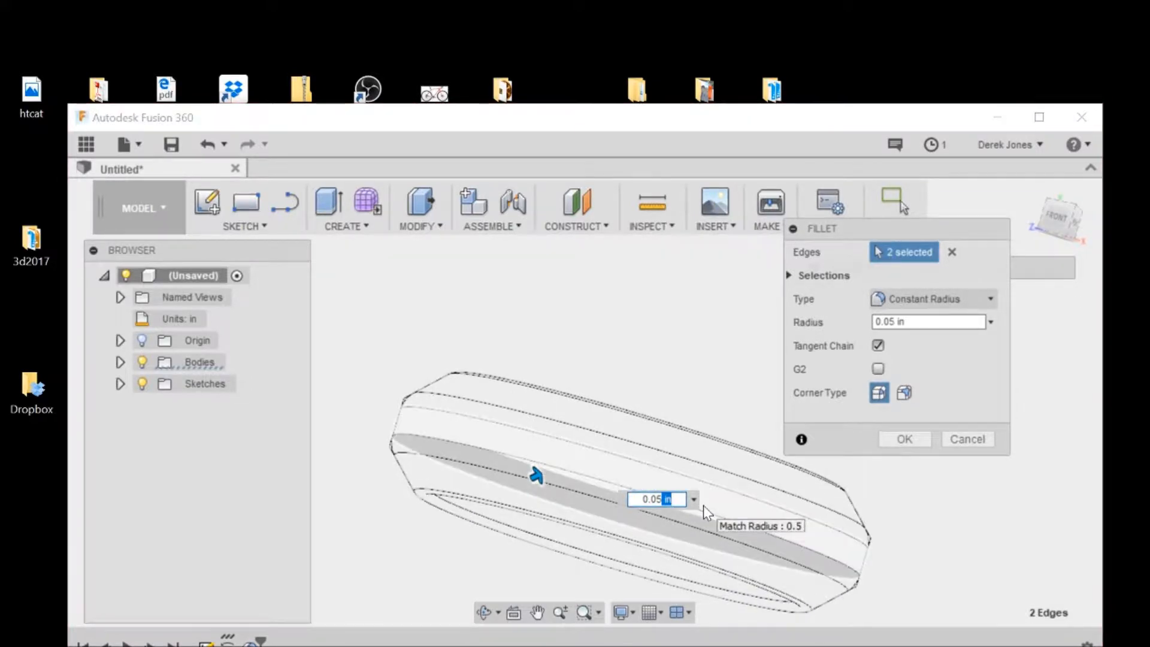
key(BackSpace)
text(8)
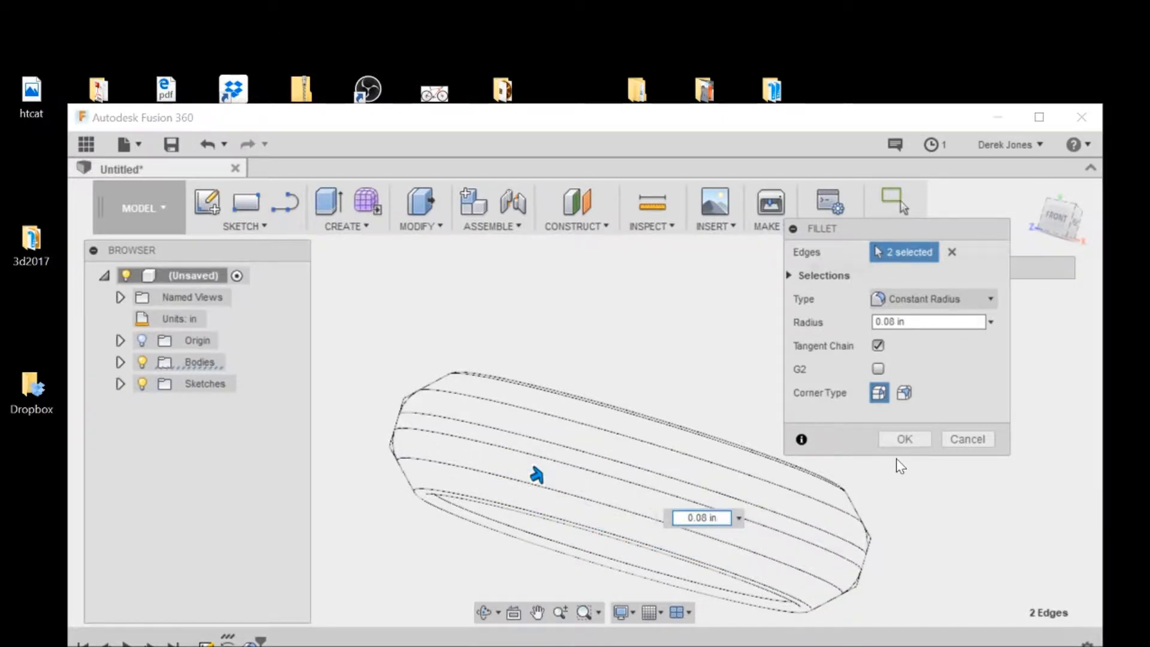
click(905, 439)
Step: Assign a gold-toned metal from the Fusion 360 Material Library to the ring as its physical material
shift+middle_drag(1078, 265, 1070, 264)
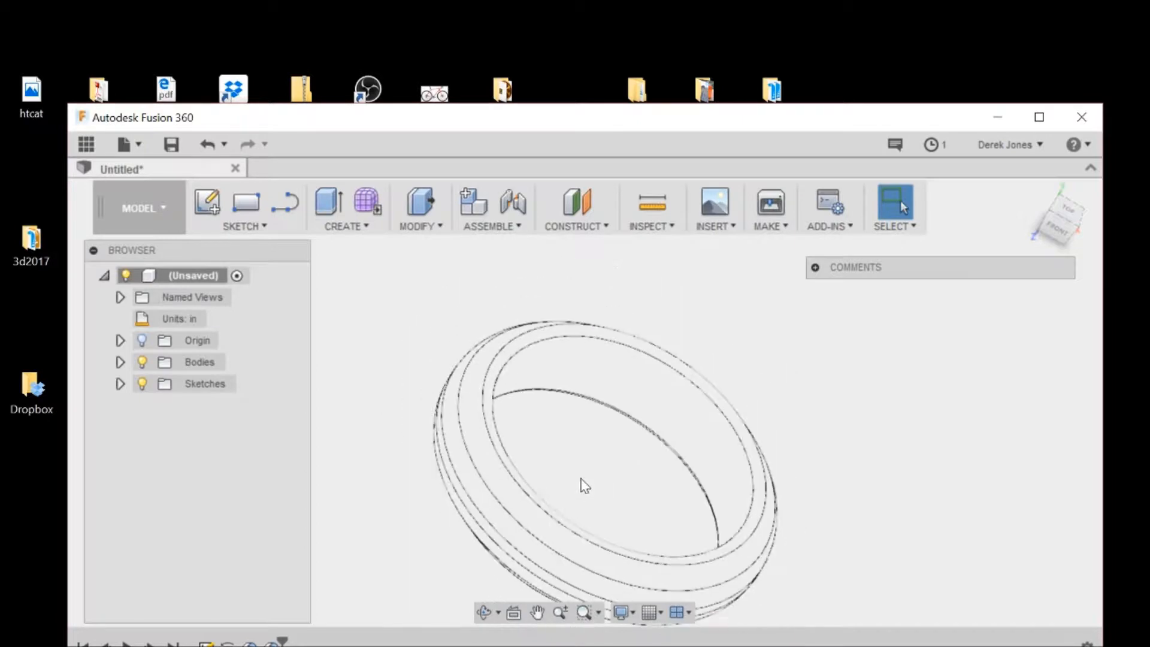
click(482, 226)
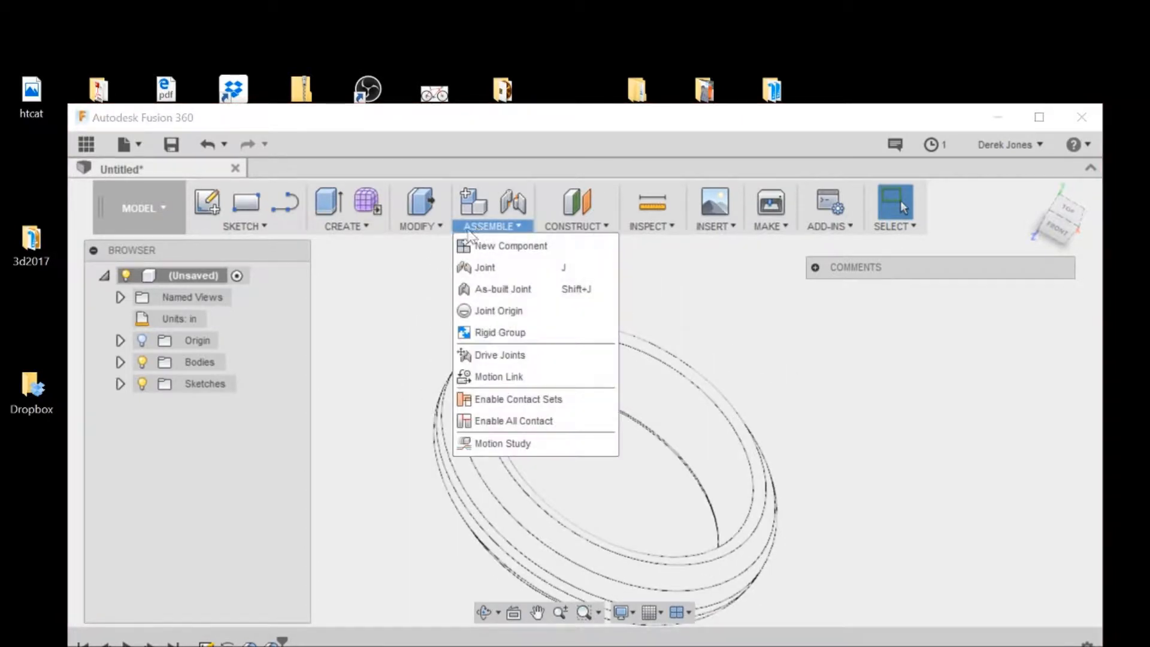
mouse_move(421, 227)
click(452, 556)
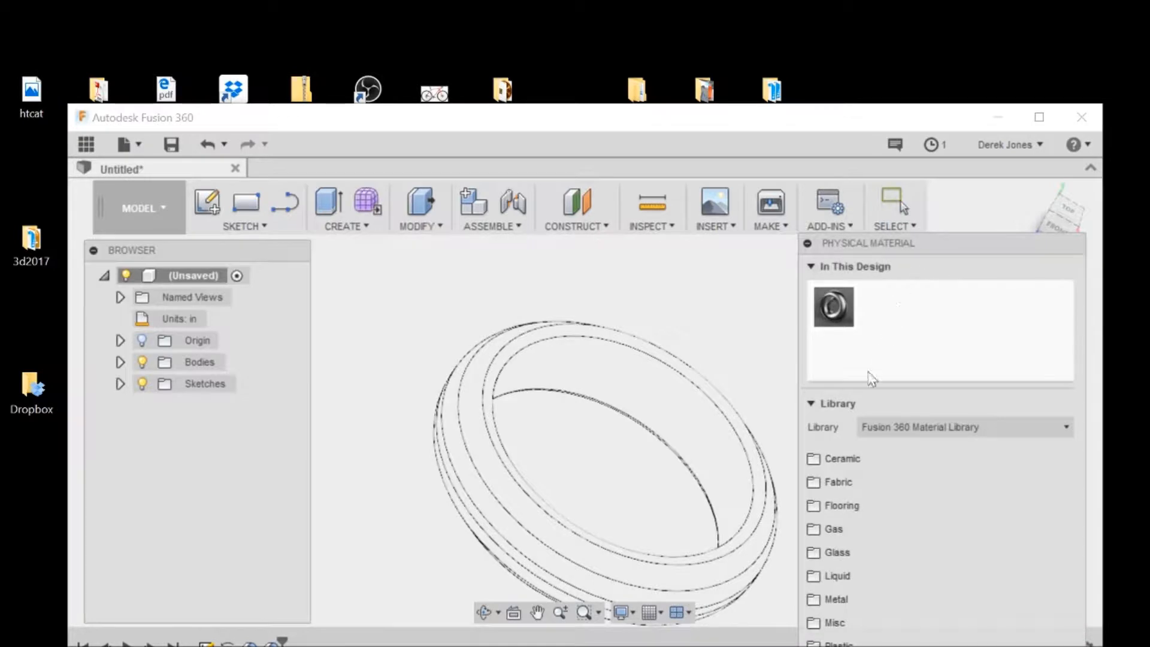
scroll(873, 593, down, 15)
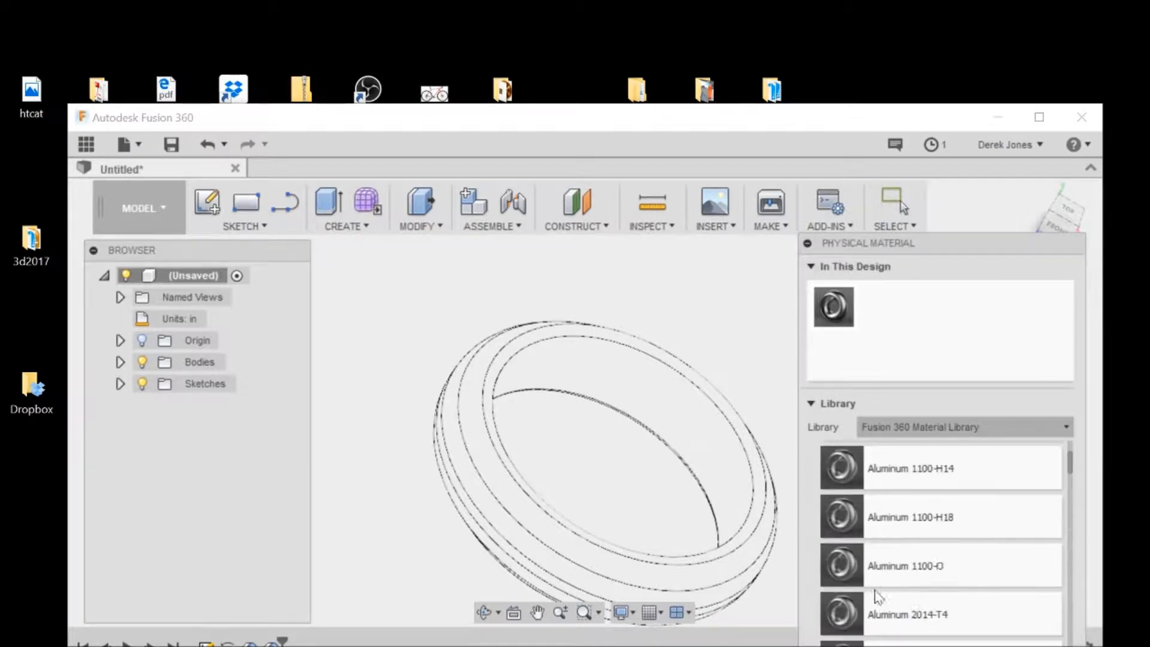
scroll(876, 586, down, 15)
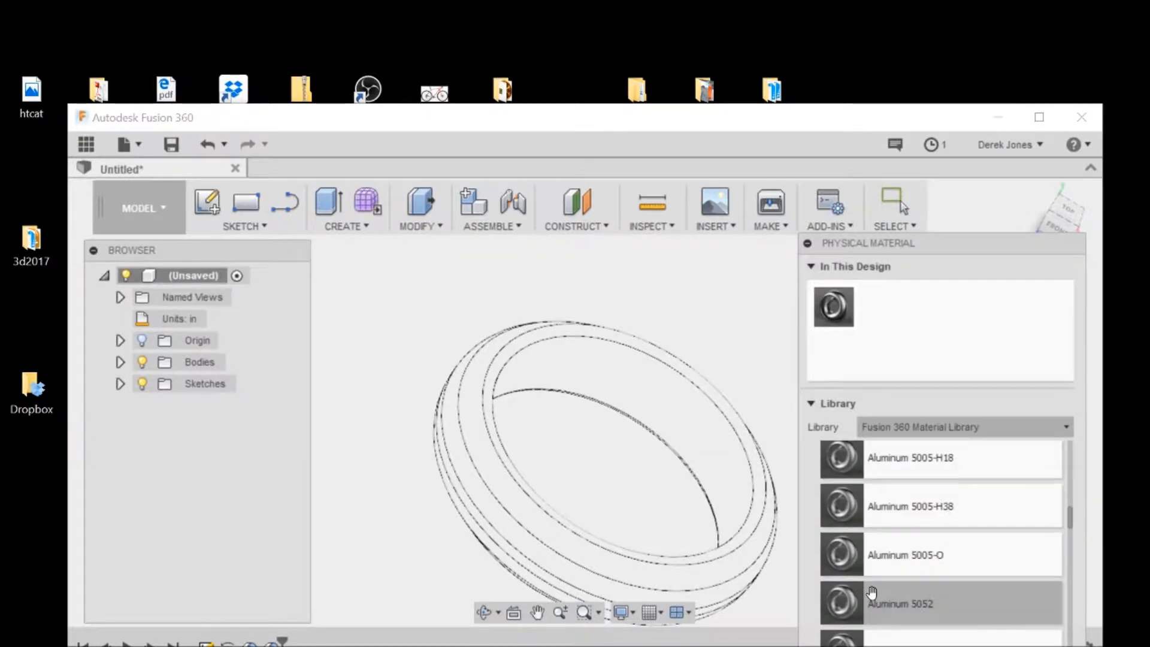
scroll(896, 561, down, 5)
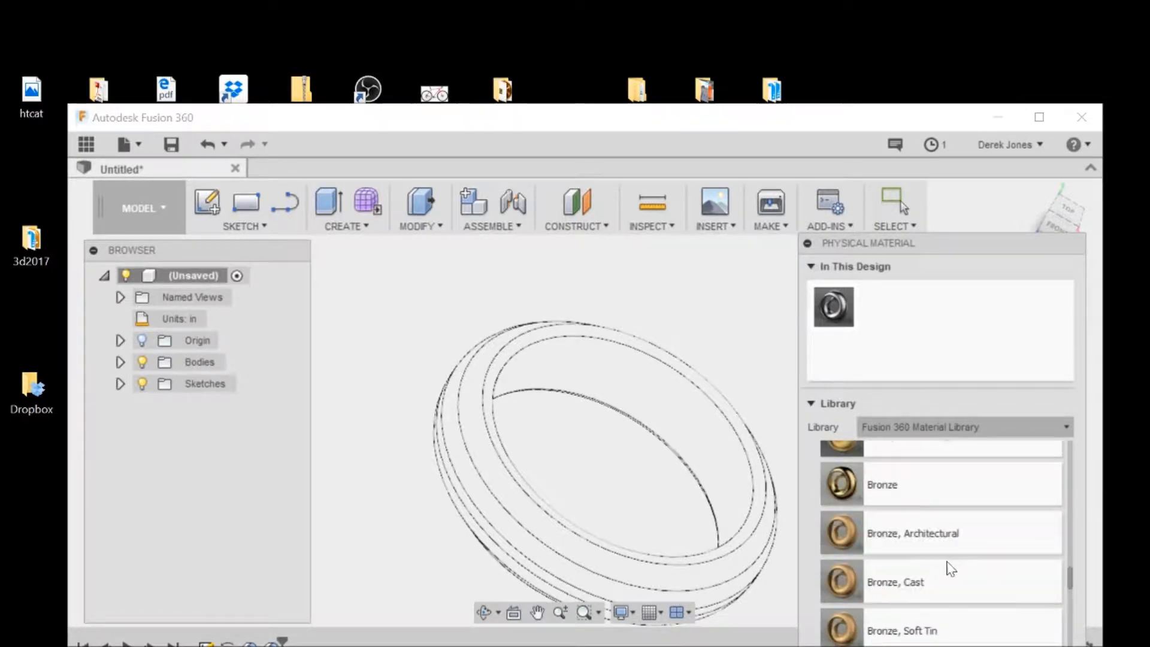
drag(928, 572, 530, 520)
click(808, 243)
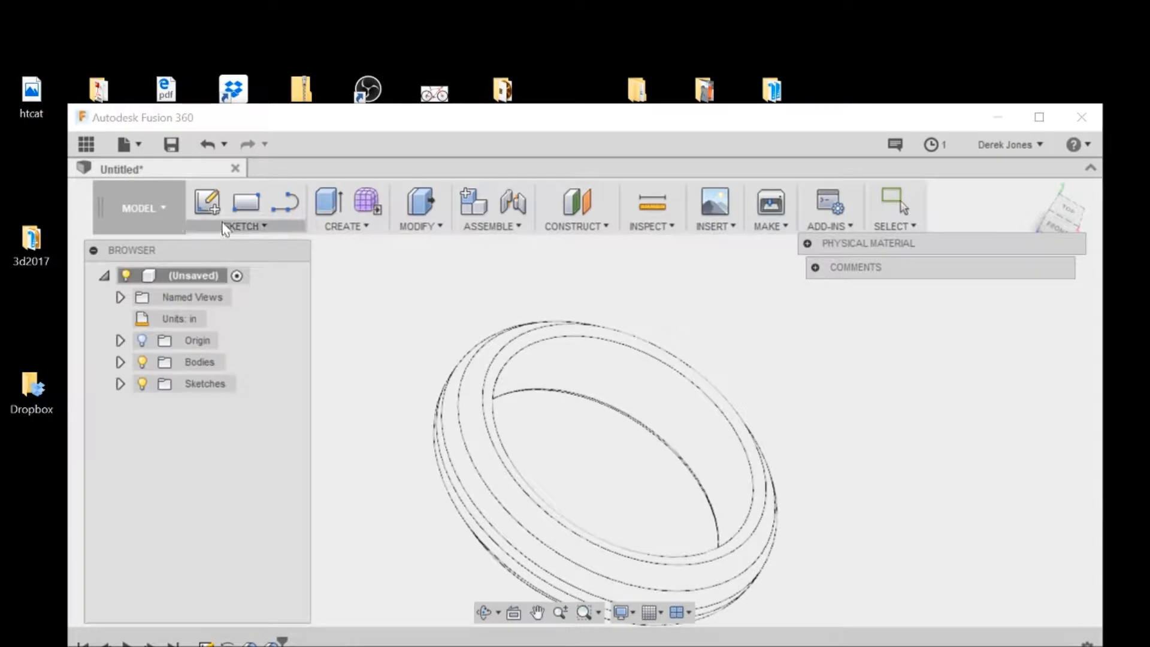
Step: Switch to the Render workspace and examine the shaded ring from an isometric angle
click(168, 210)
click(140, 317)
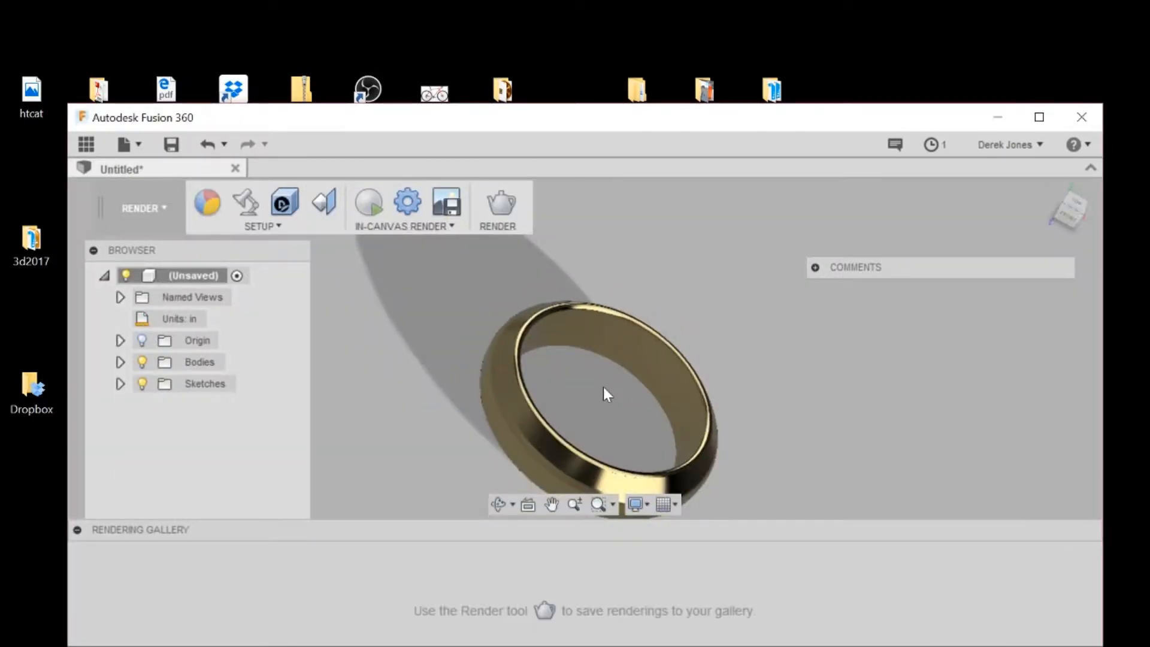
click(1082, 207)
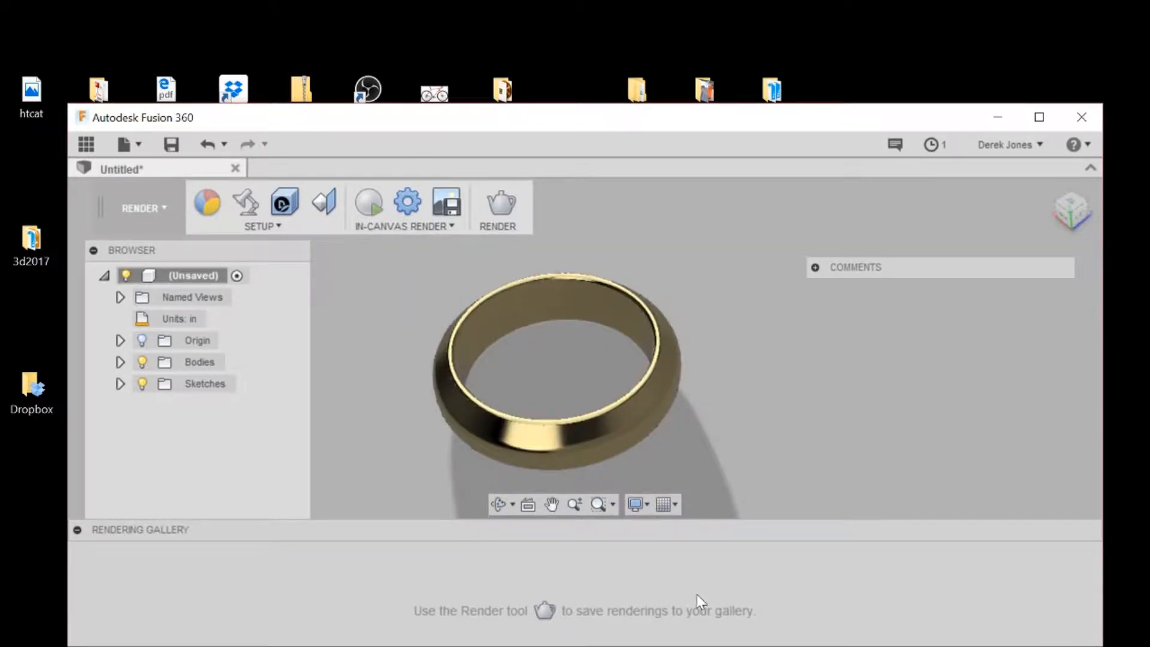
Step: Return to the Model workspace and view the whole ring from the top
click(133, 213)
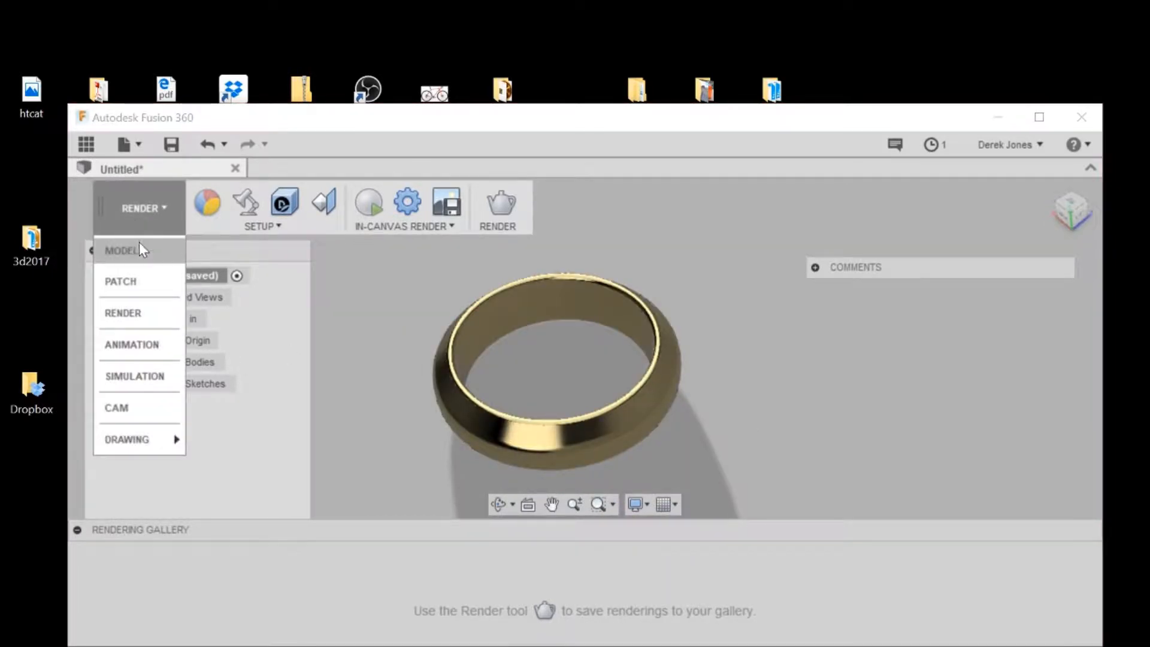
click(126, 250)
click(1062, 214)
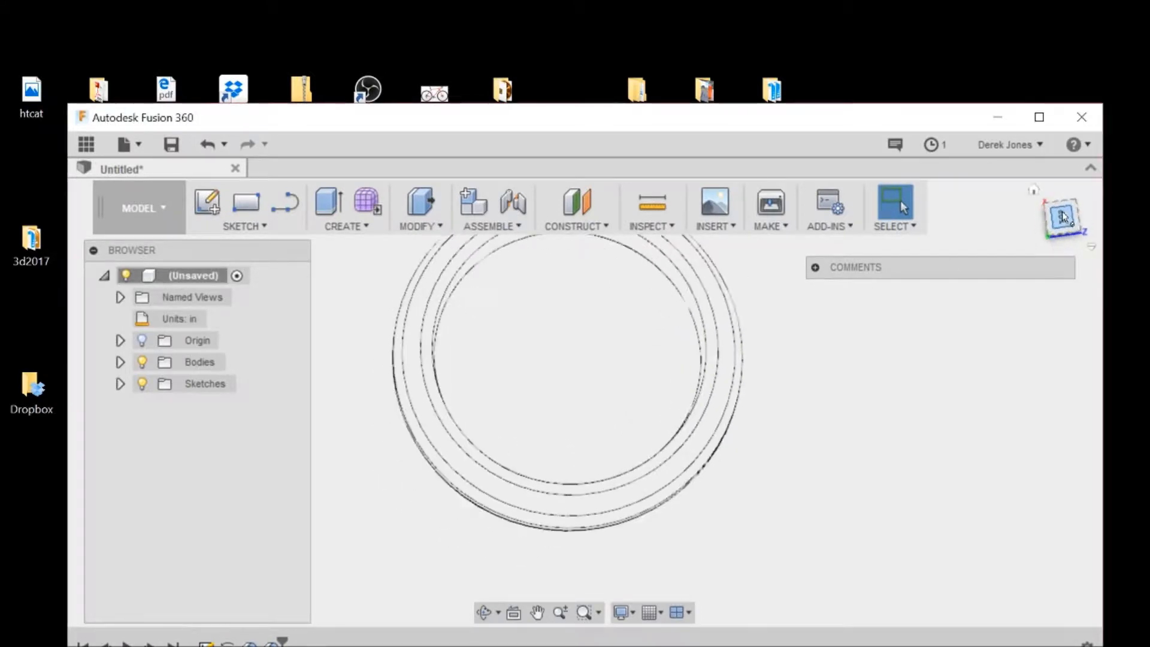
click(1092, 199)
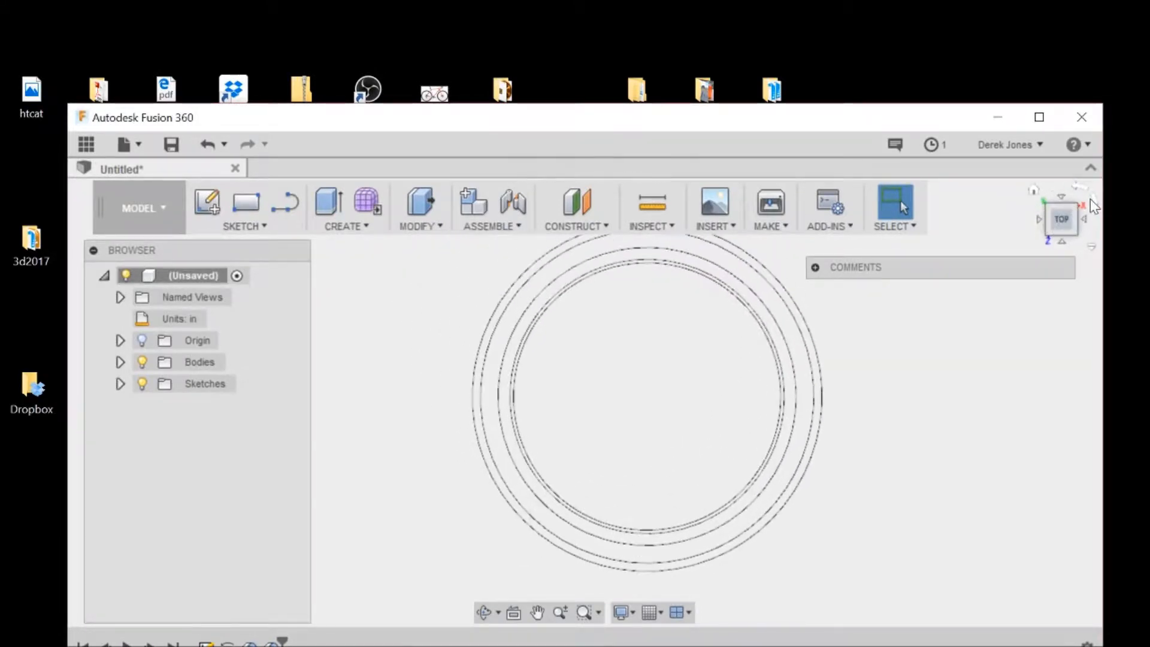
click(1036, 189)
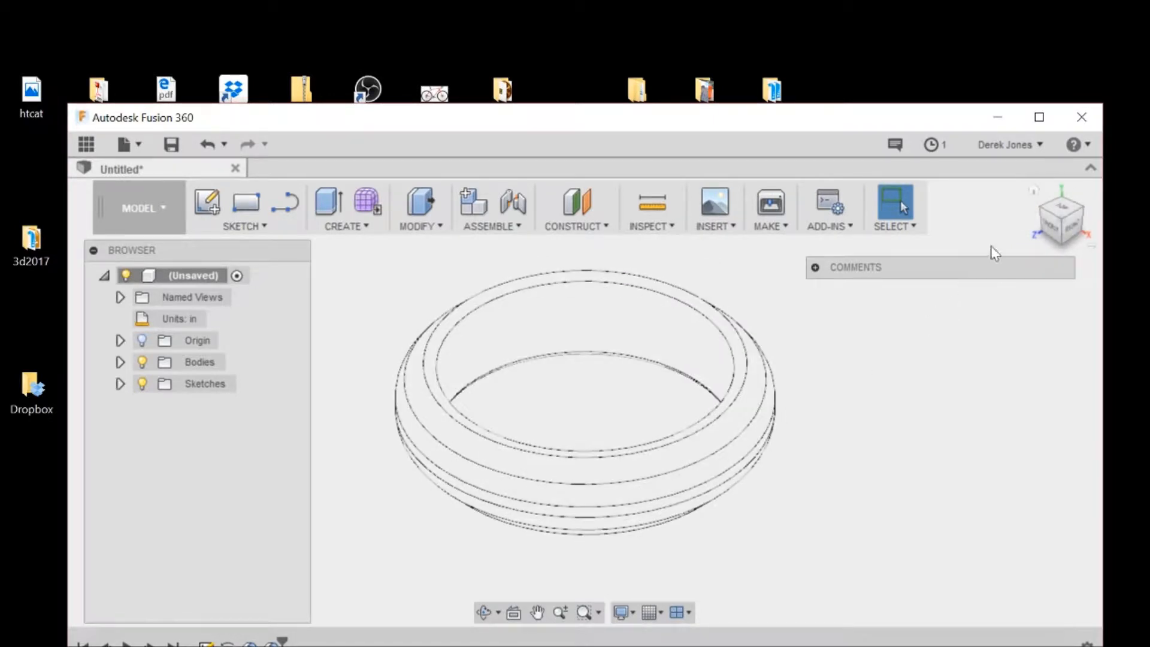
click(1066, 210)
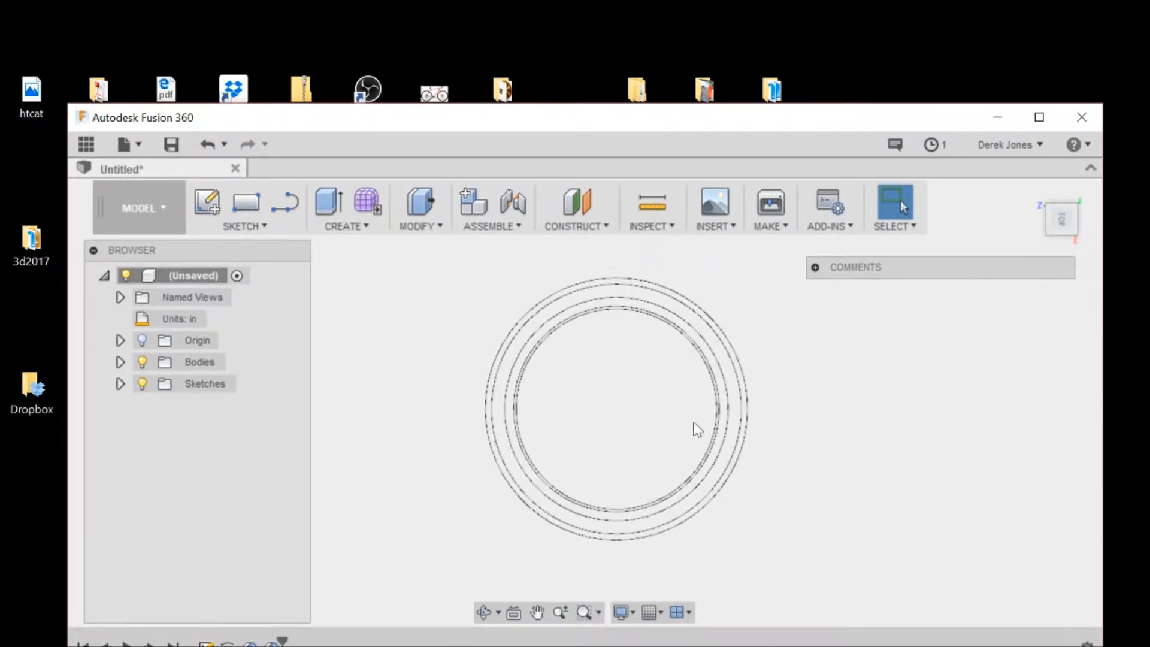
click(1083, 189)
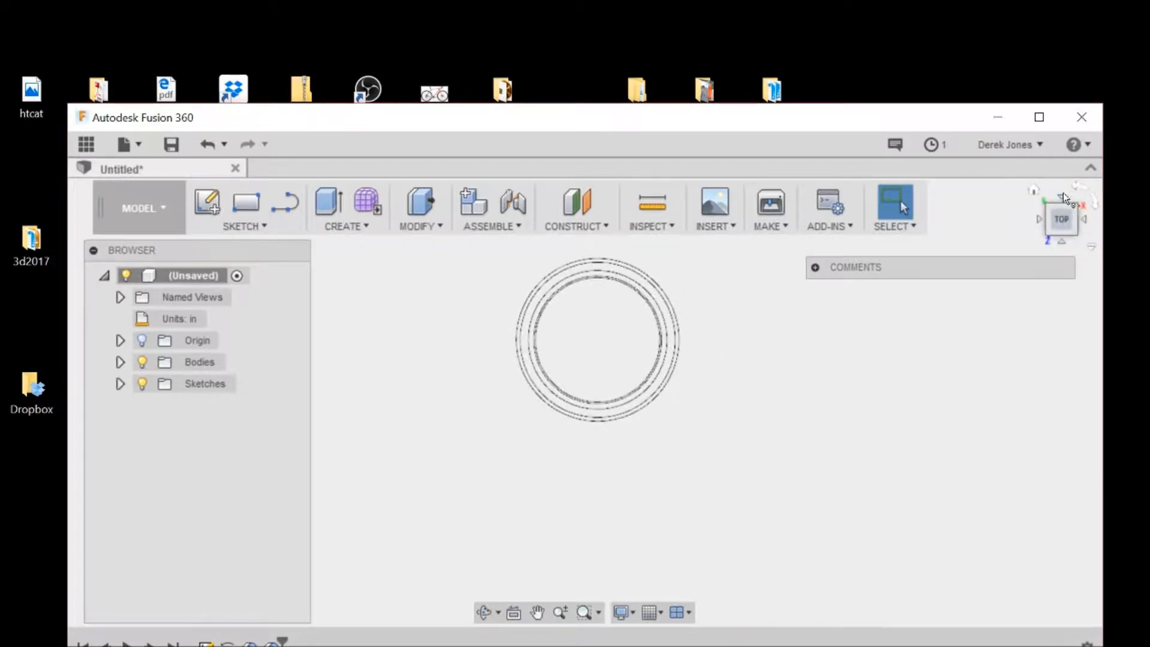
scroll(693, 427, down, 3)
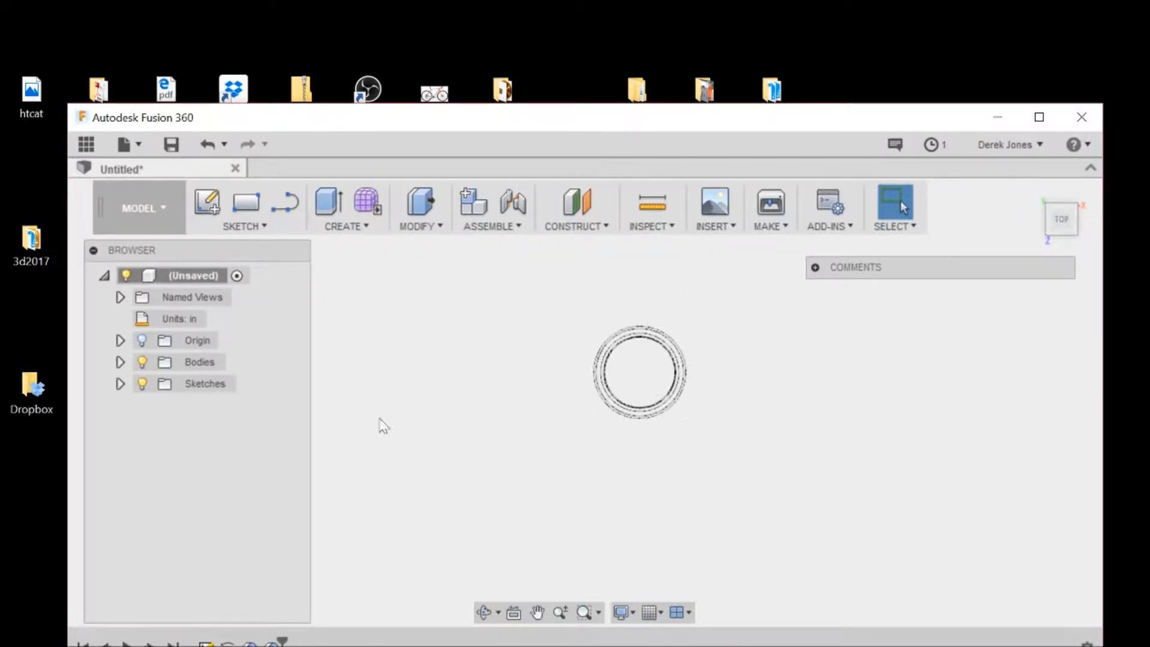
Step: Create two new empty components in the design and convert the ring body into a component of its own
right_click(207, 278)
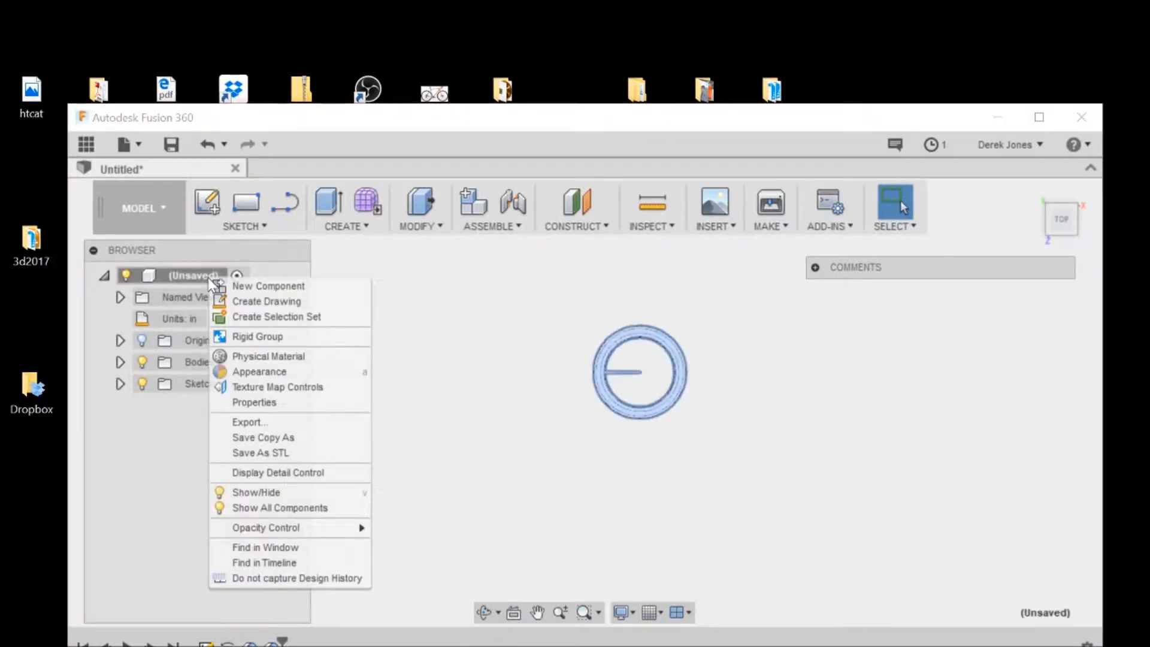
click(259, 283)
right_click(203, 278)
click(249, 304)
right_click(198, 359)
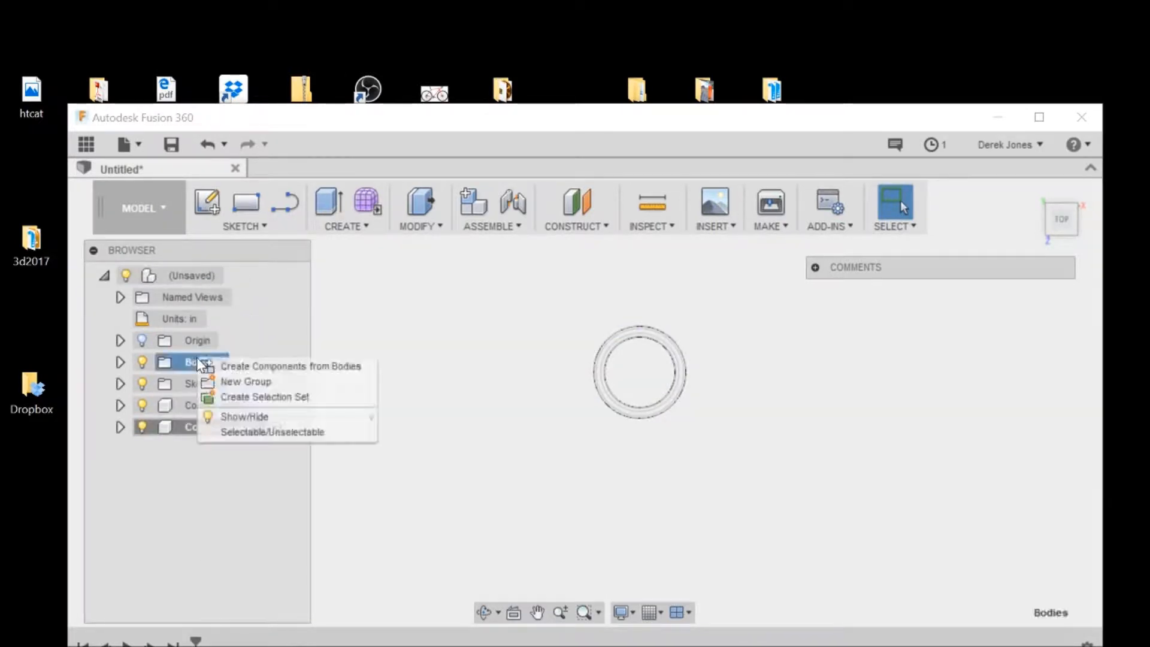
click(253, 368)
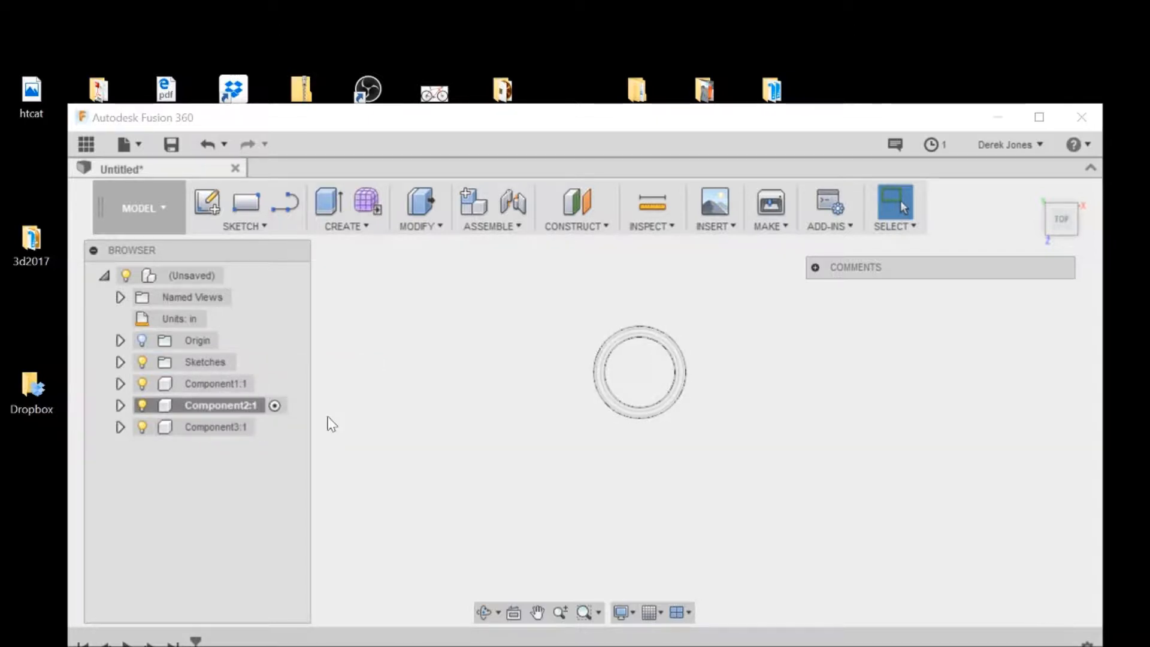
Step: Rename the component that holds the ring body as ring
click(218, 431)
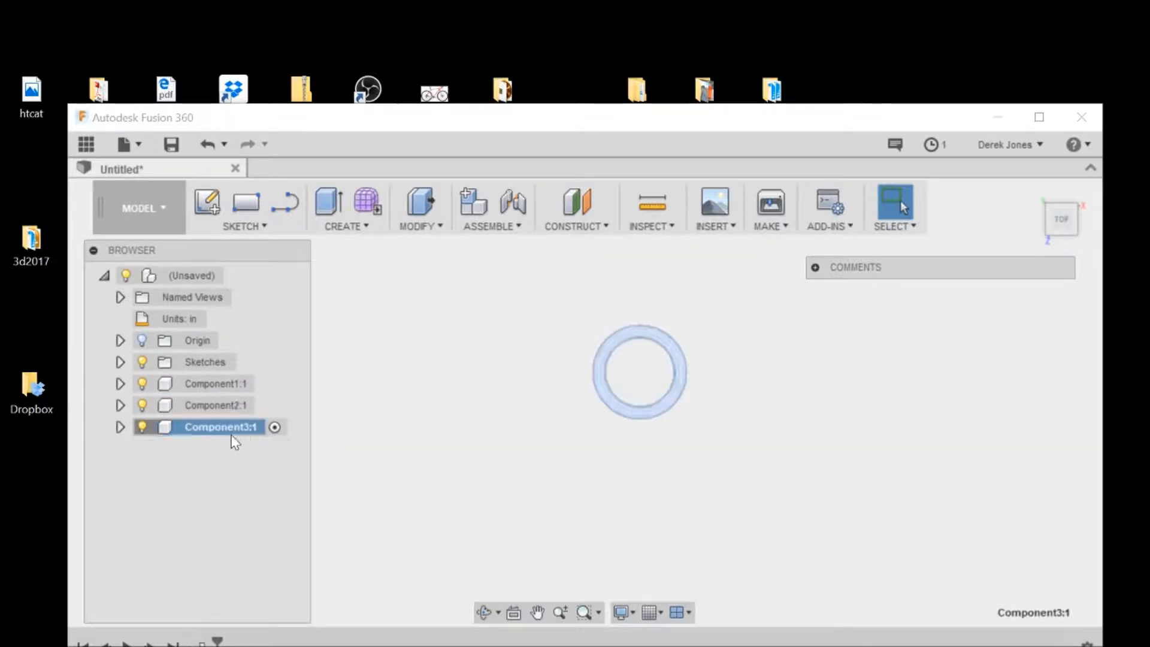
double_click(232, 430)
text(r)
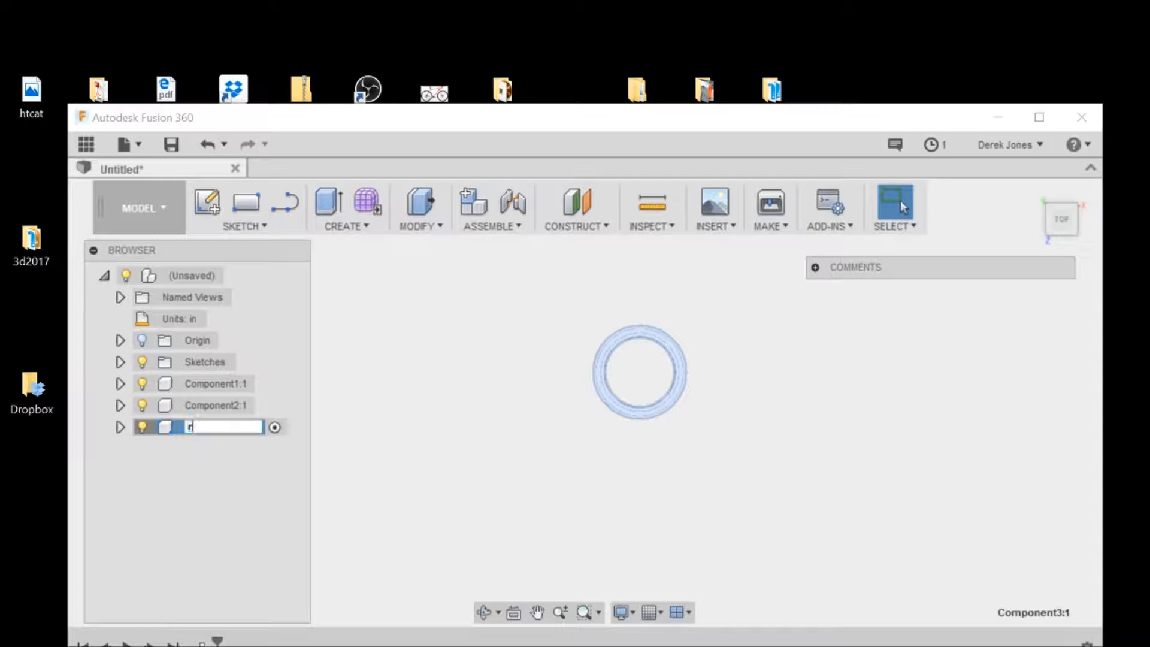
text(ing)
key(Return)
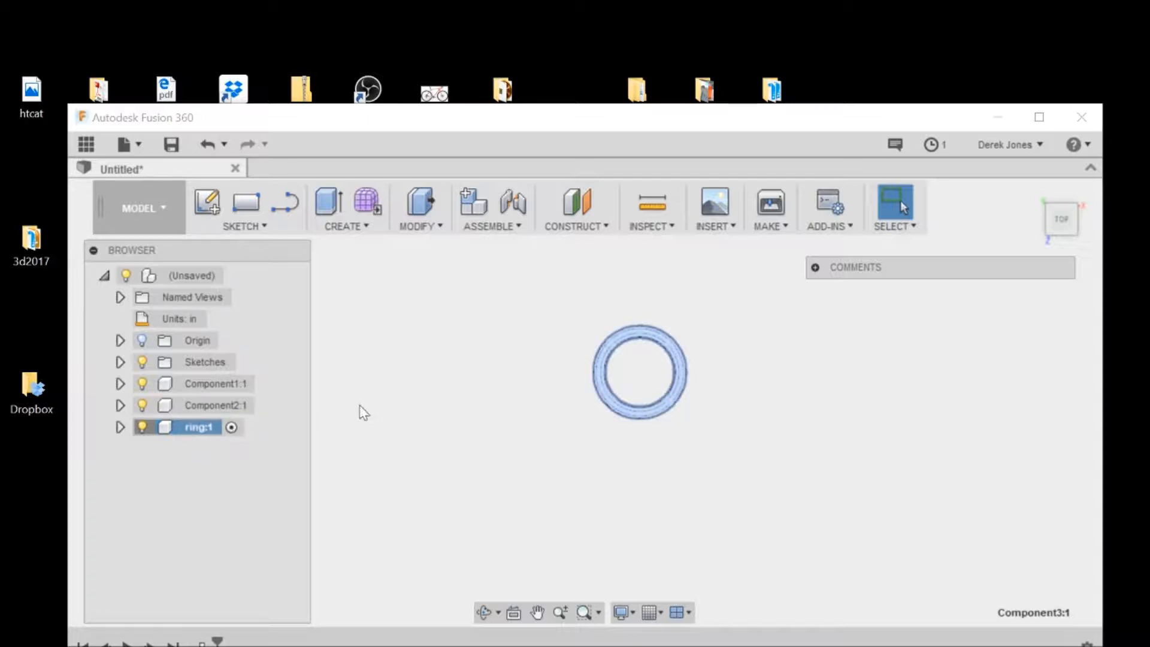
Step: Rename Component2 as bottom and Component1 as top
click(210, 406)
click(274, 405)
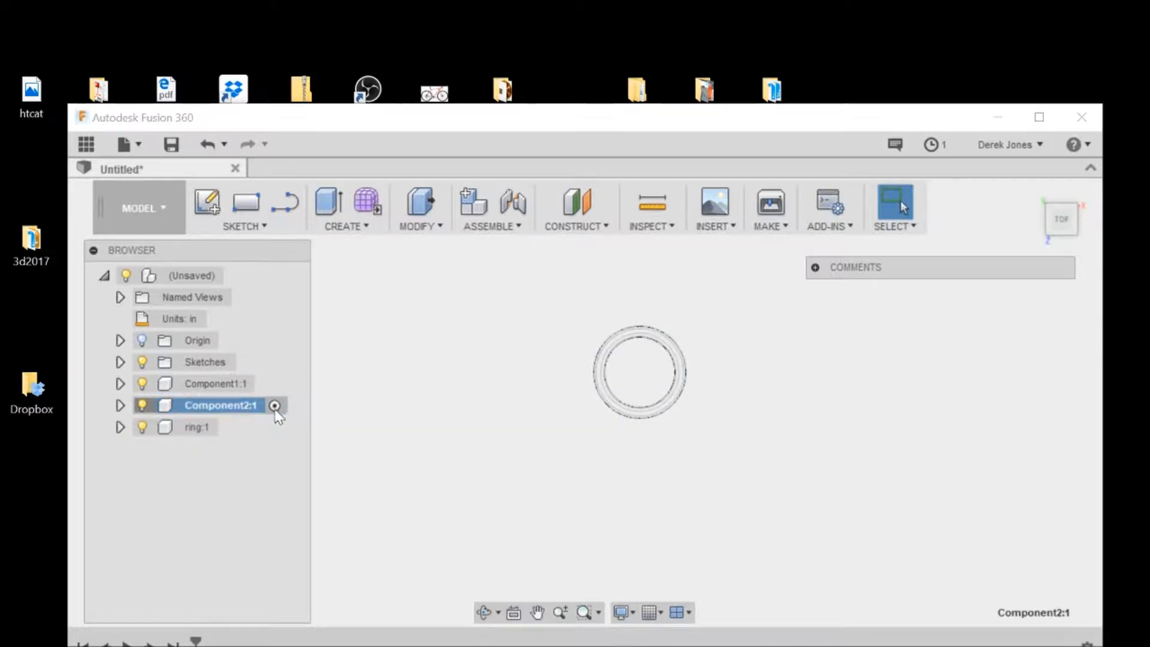
double_click(219, 405)
text(bottom)
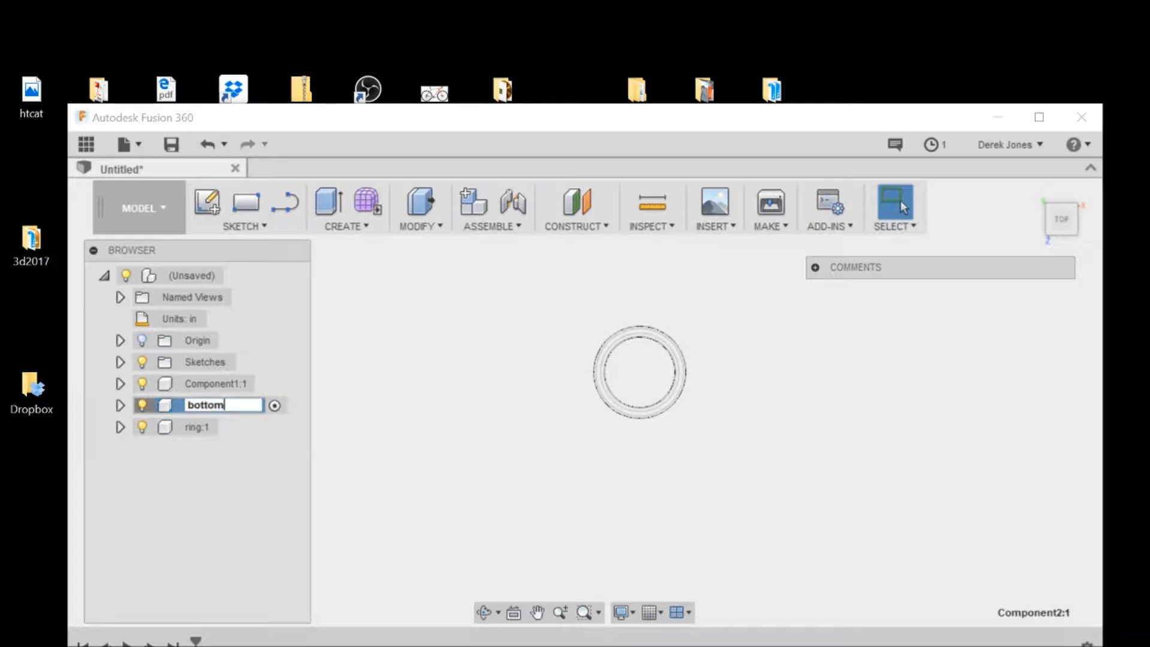
click(228, 383)
double_click(228, 383)
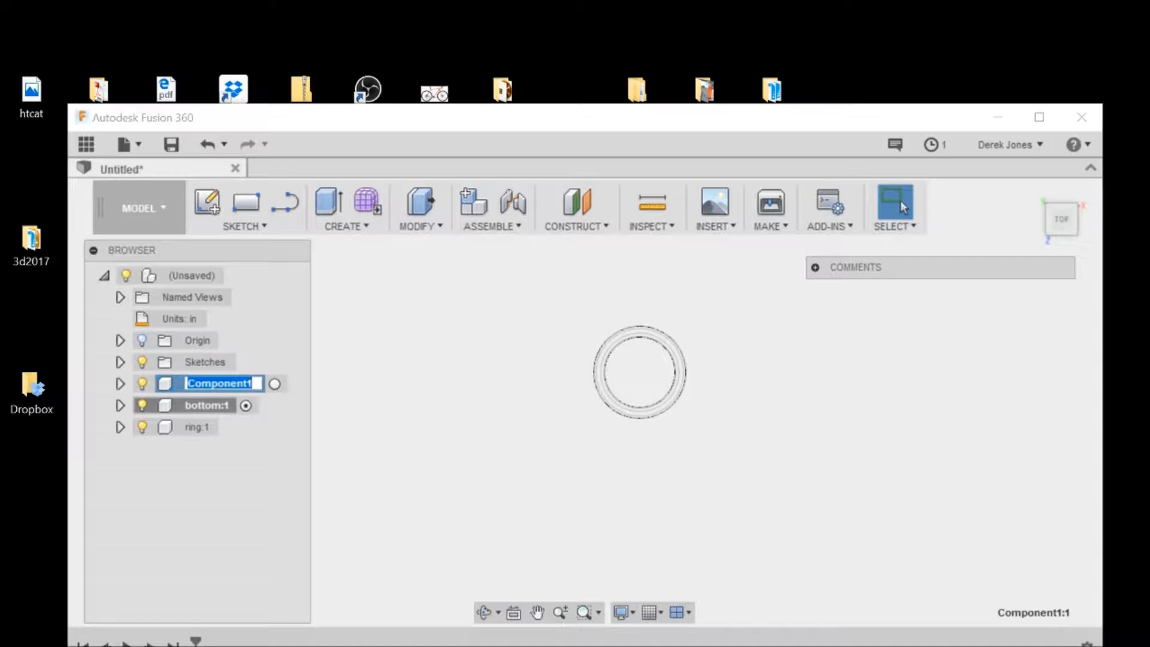
text(top)
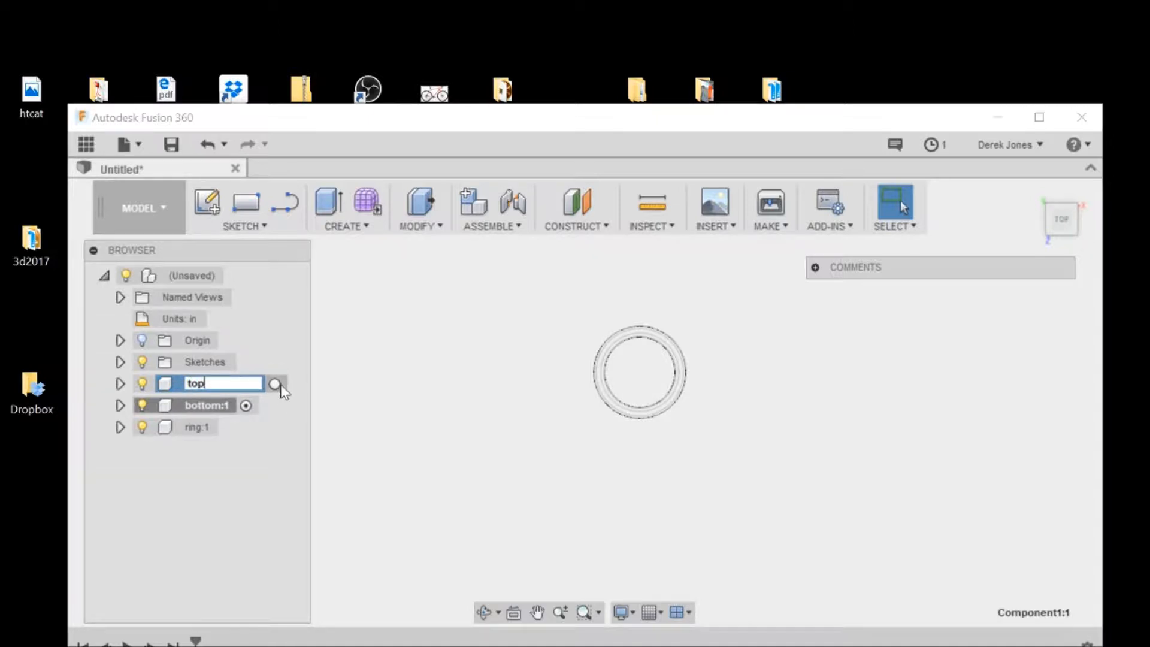
key(Return)
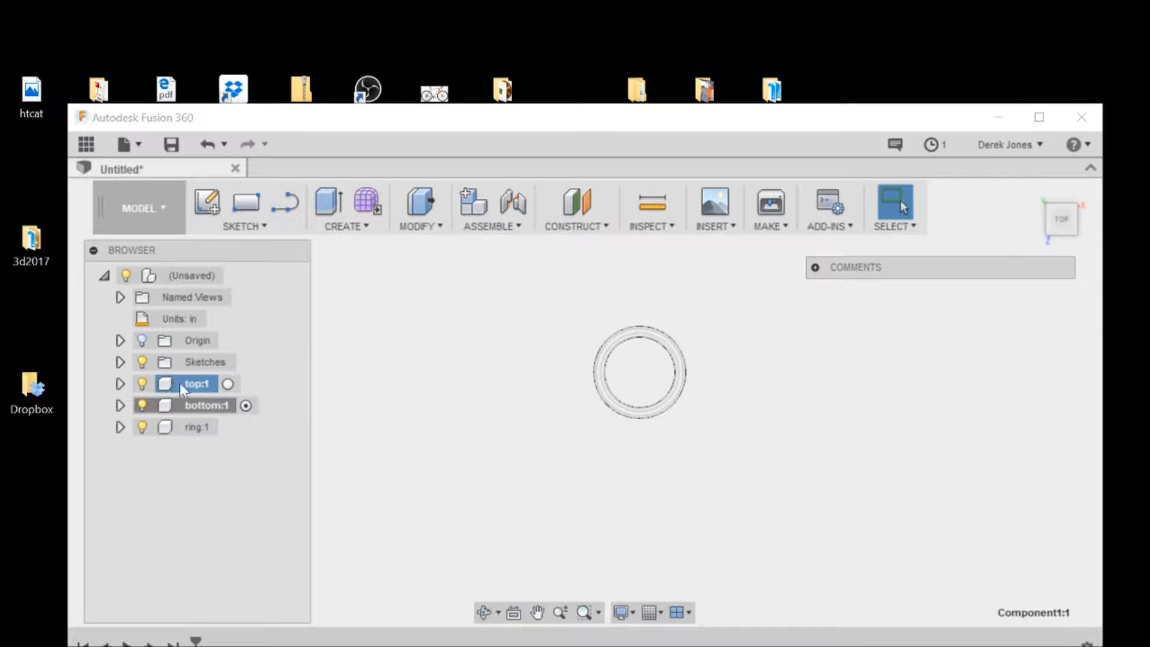
Step: In the bottom component, sketch a rectangle about 2.7 in by 1.9 in around the ring on the horizontal origin plane
click(217, 405)
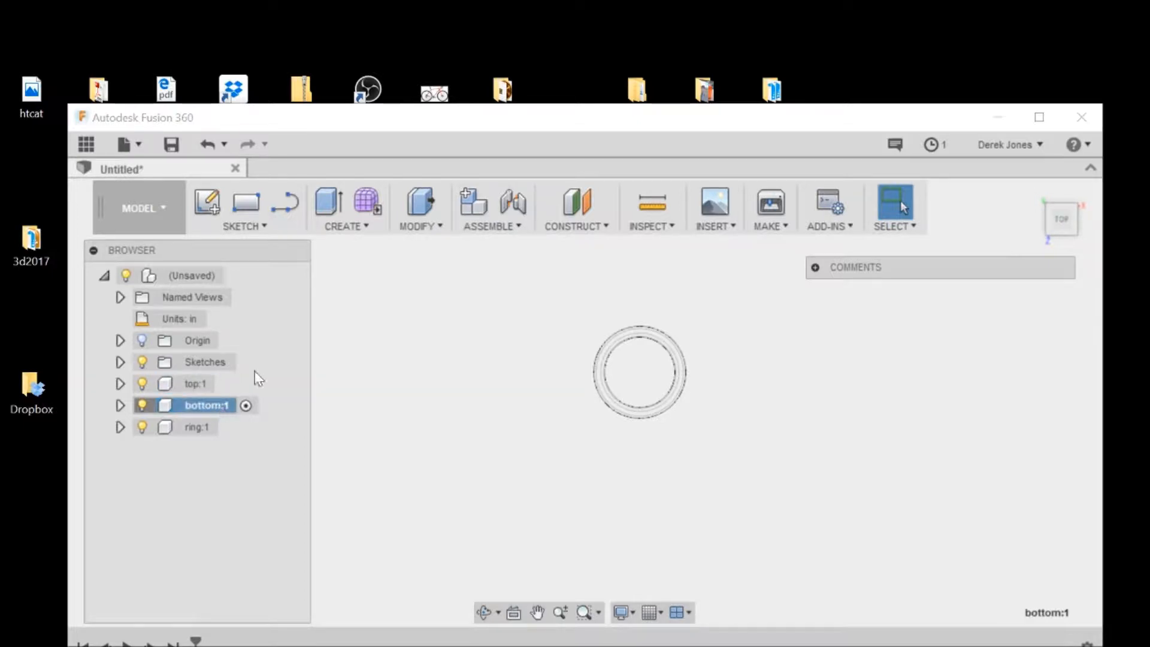
click(267, 226)
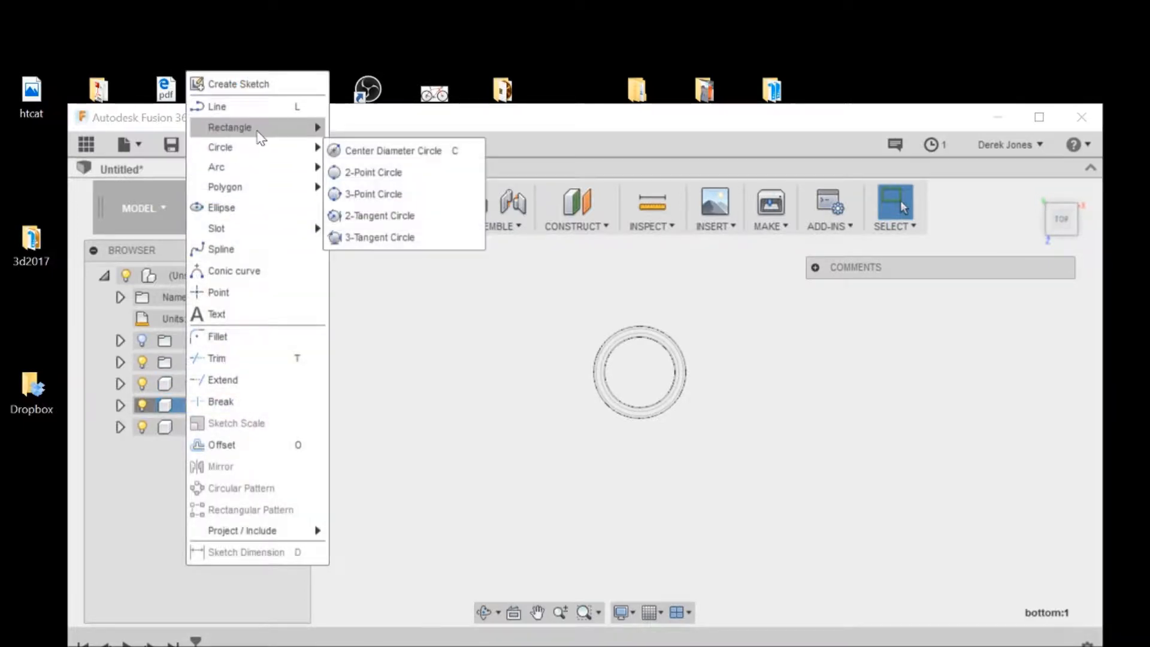
mouse_move(258, 133)
click(362, 127)
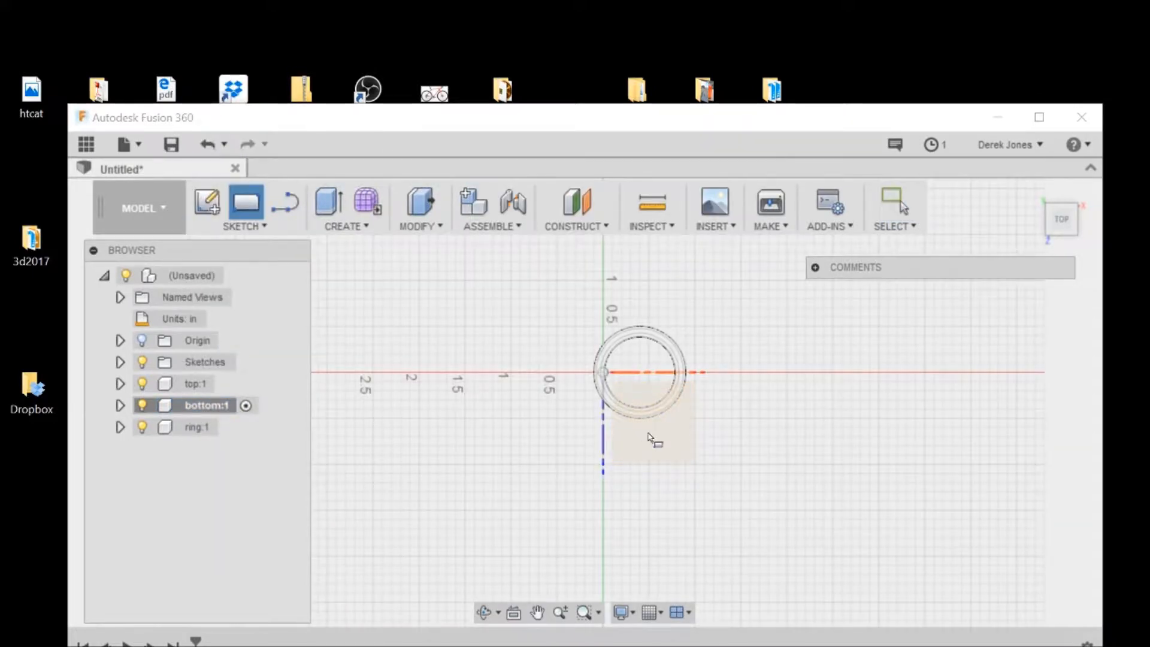
click(651, 438)
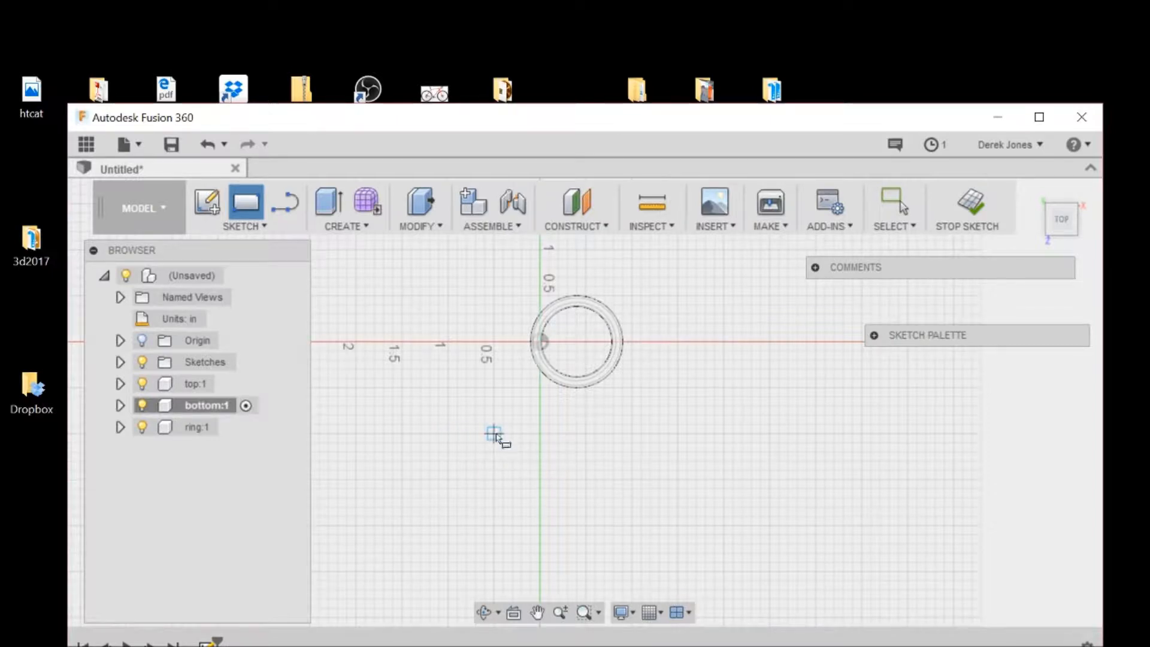
click(448, 433)
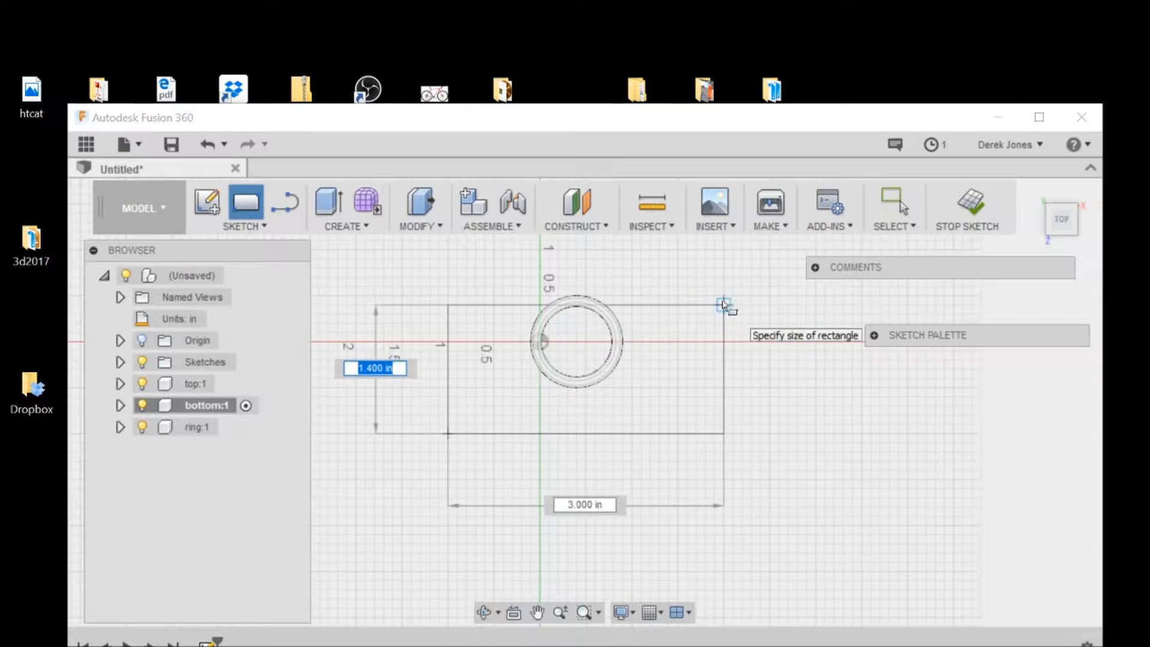
scroll(722, 311, down, 1)
scroll(701, 334, down, 2)
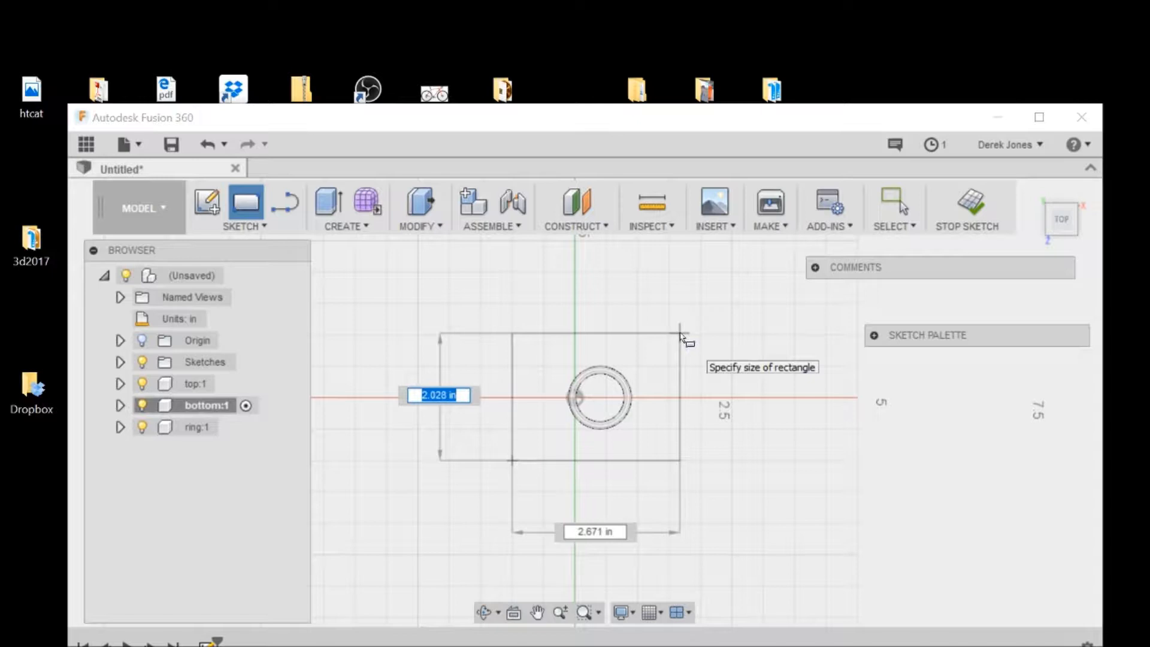
scroll(682, 335, up, 3)
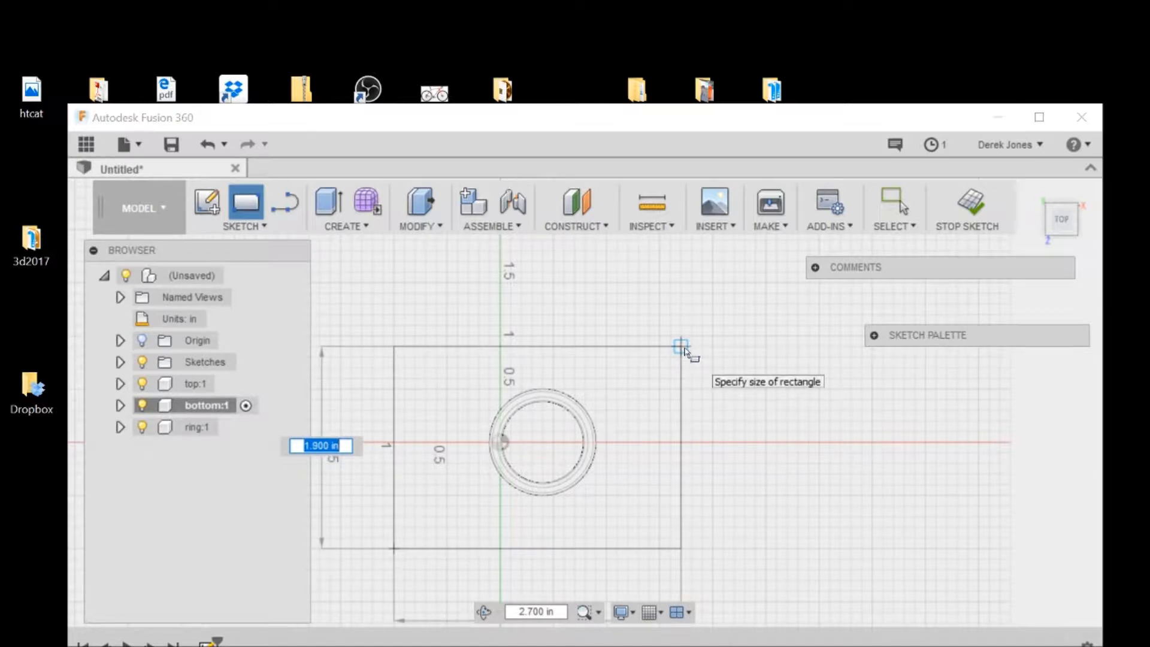
click(685, 349)
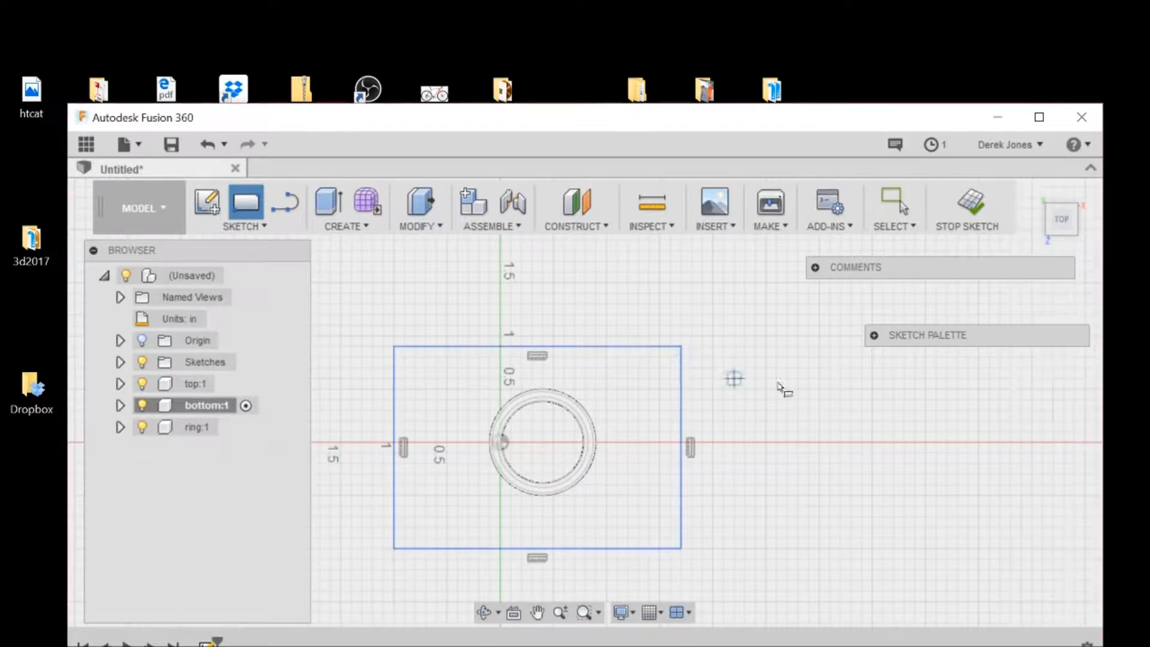
Step: Extrude the rectangle 0.30 in downward (-0.30 in) as a new body using Press Pull
mouse_move(1049, 228)
mouse_down()
mouse_move(1052, 180)
mouse_move(1053, 194)
mouse_up()
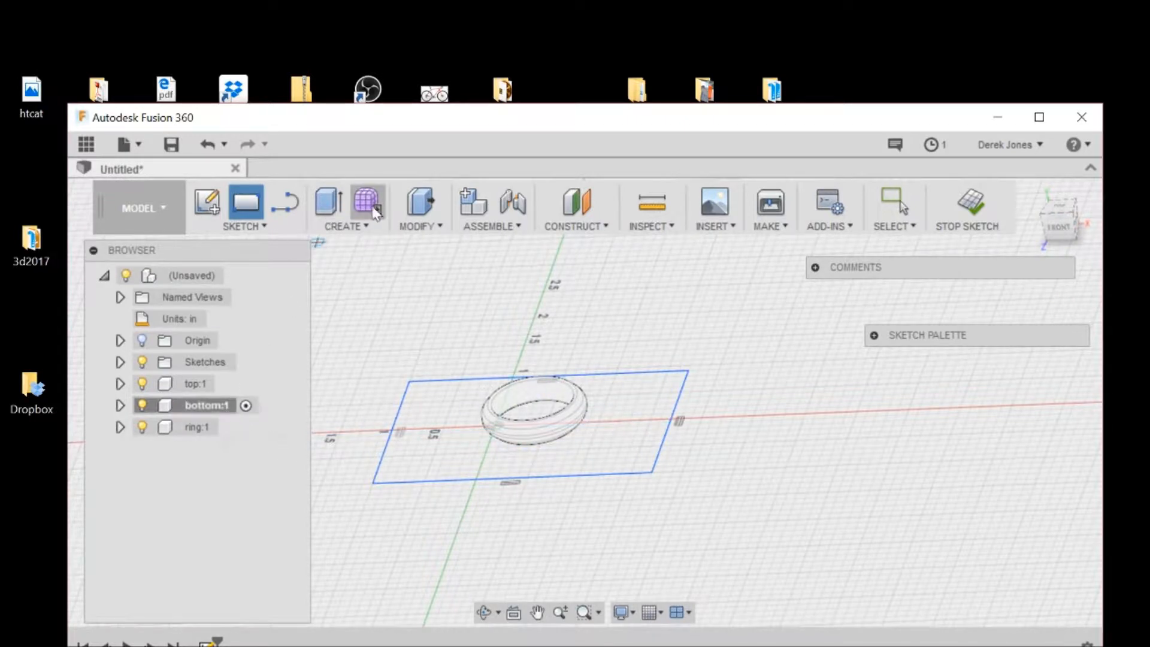
click(405, 237)
click(421, 244)
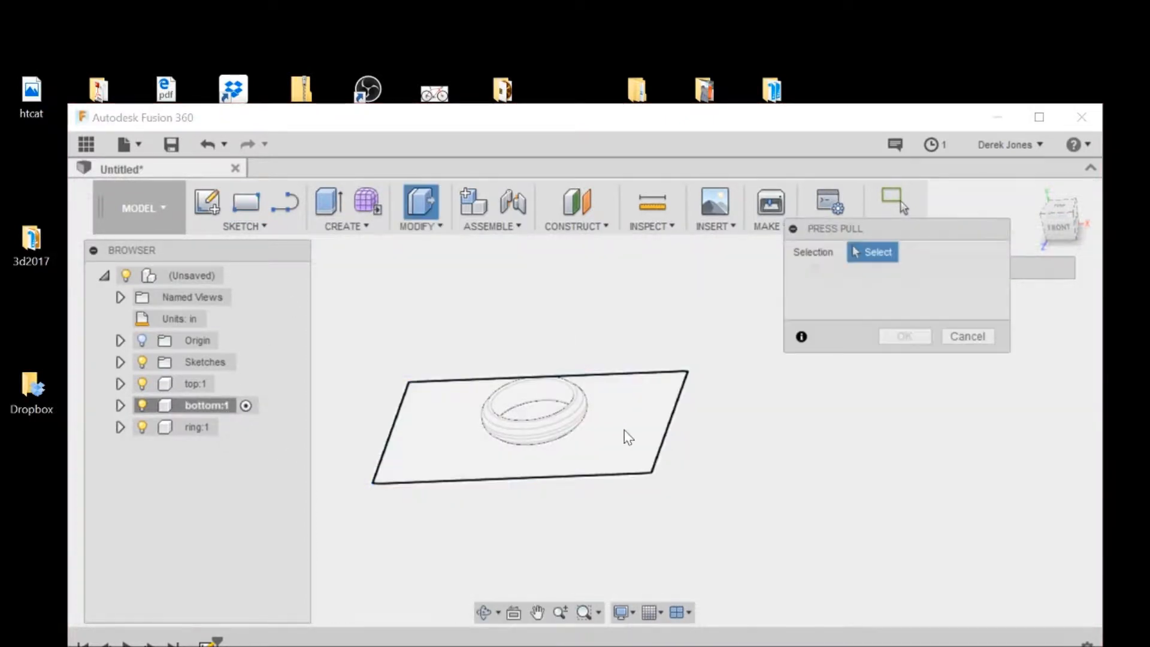
click(625, 430)
drag(527, 411, 537, 440)
click(709, 501)
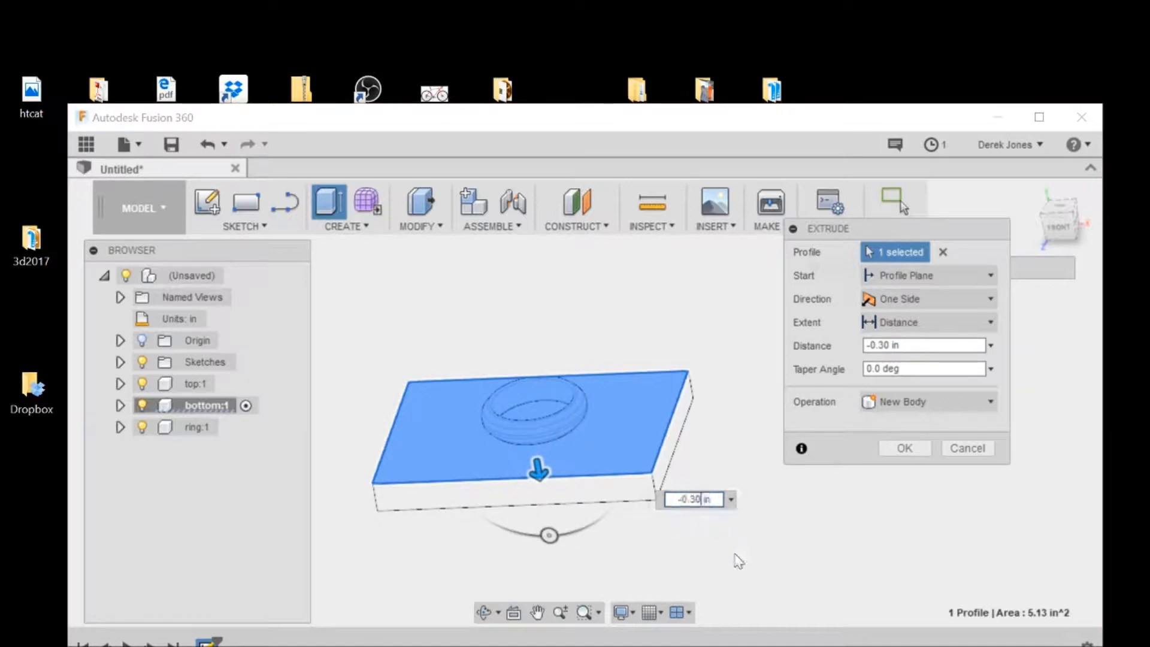
click(904, 449)
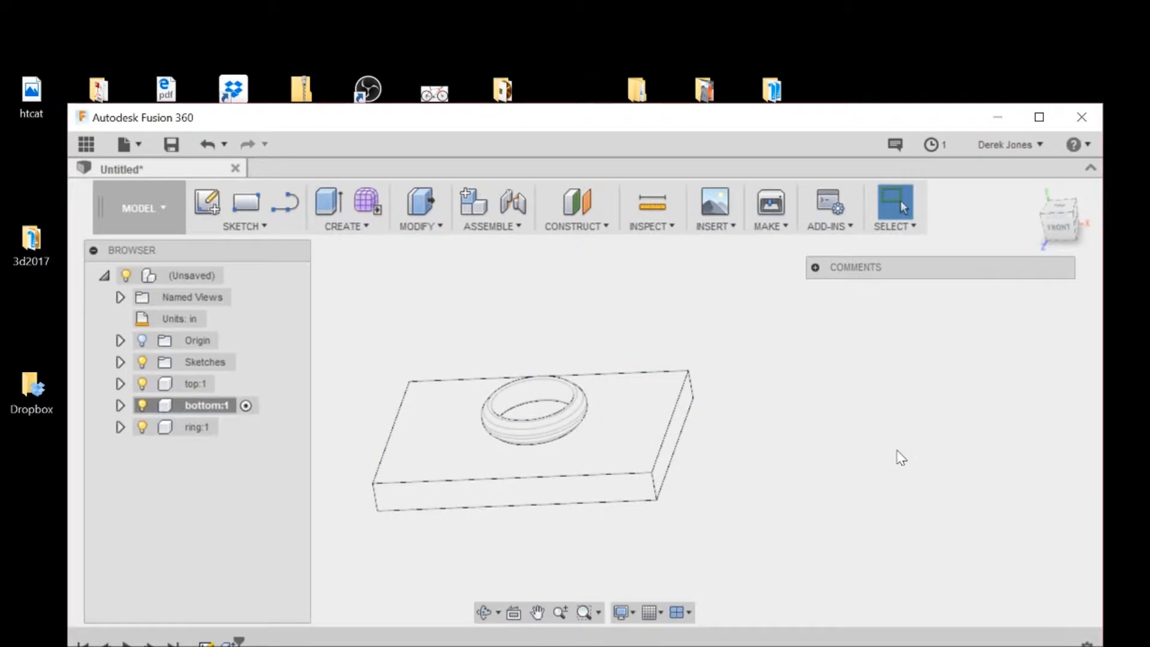
Step: Offset the block's upper face by 0.15 in with Press Pull, keeping the Automatic offset type
click(418, 228)
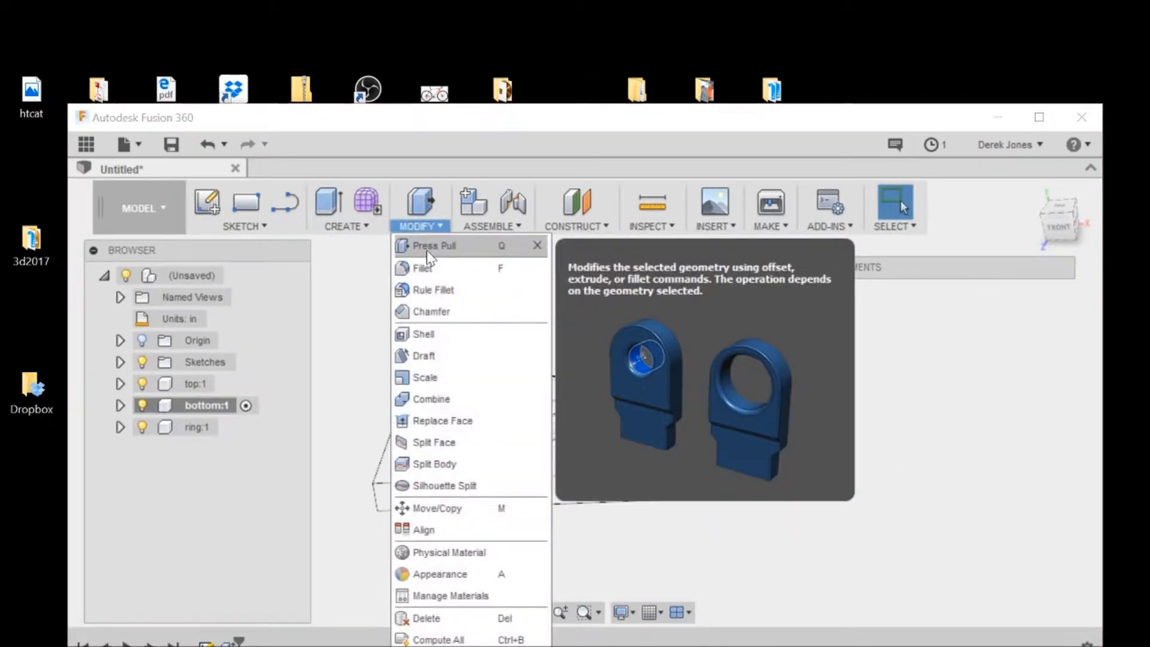
click(430, 251)
click(631, 432)
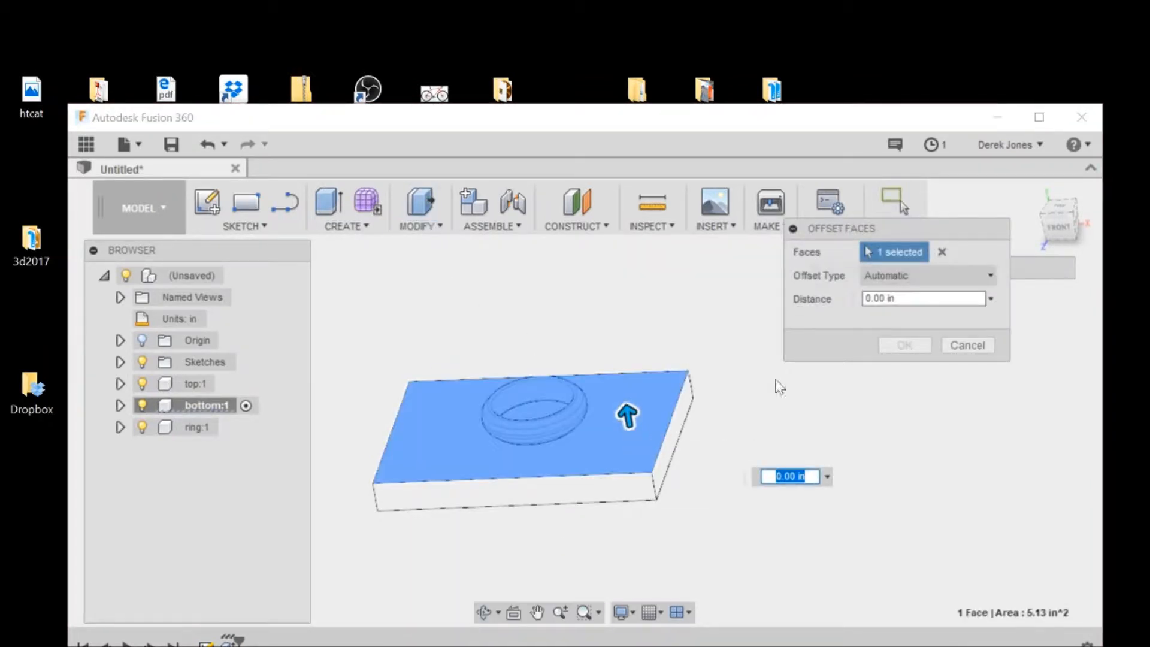
click(920, 277)
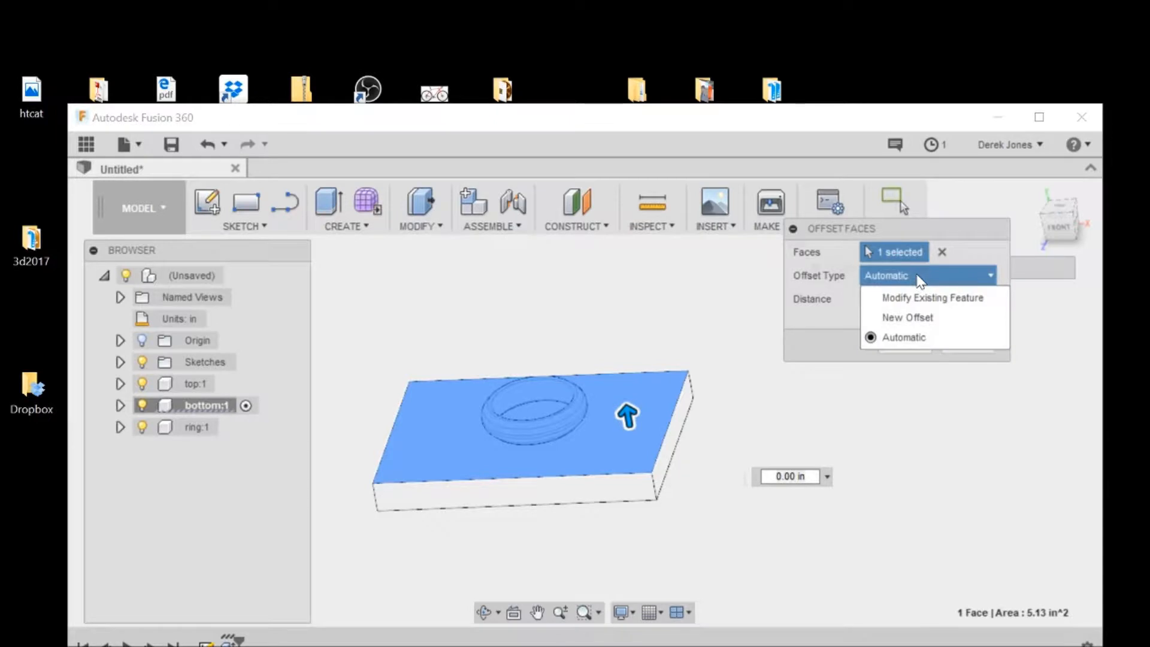
click(625, 412)
drag(626, 414, 637, 412)
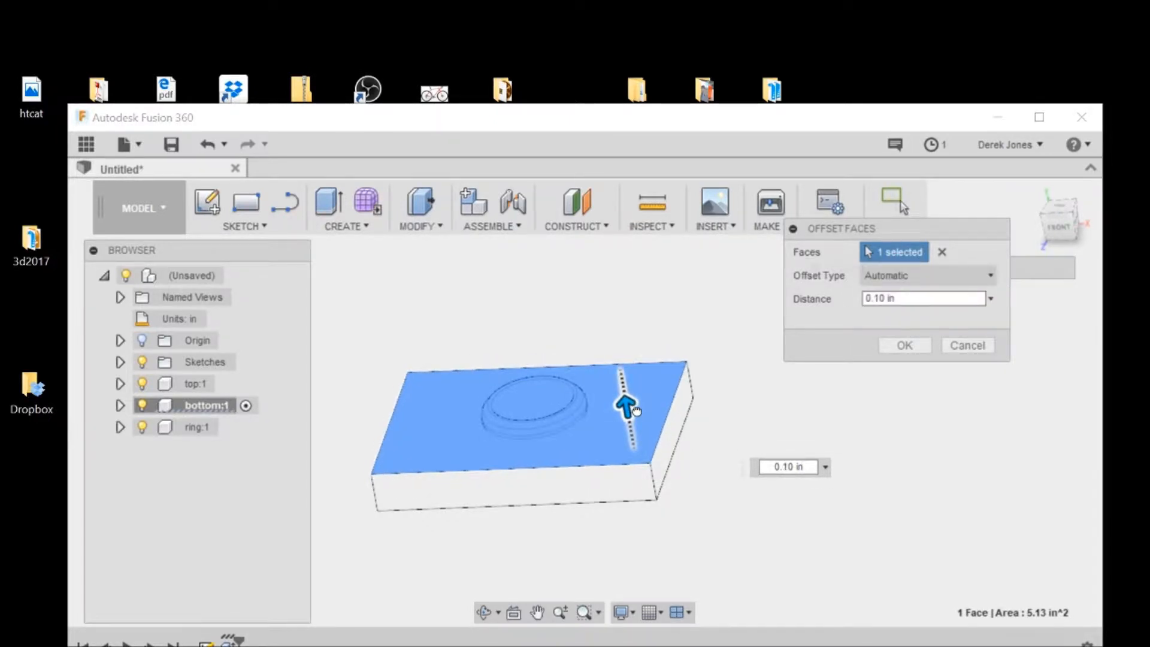
drag(788, 466, 794, 467)
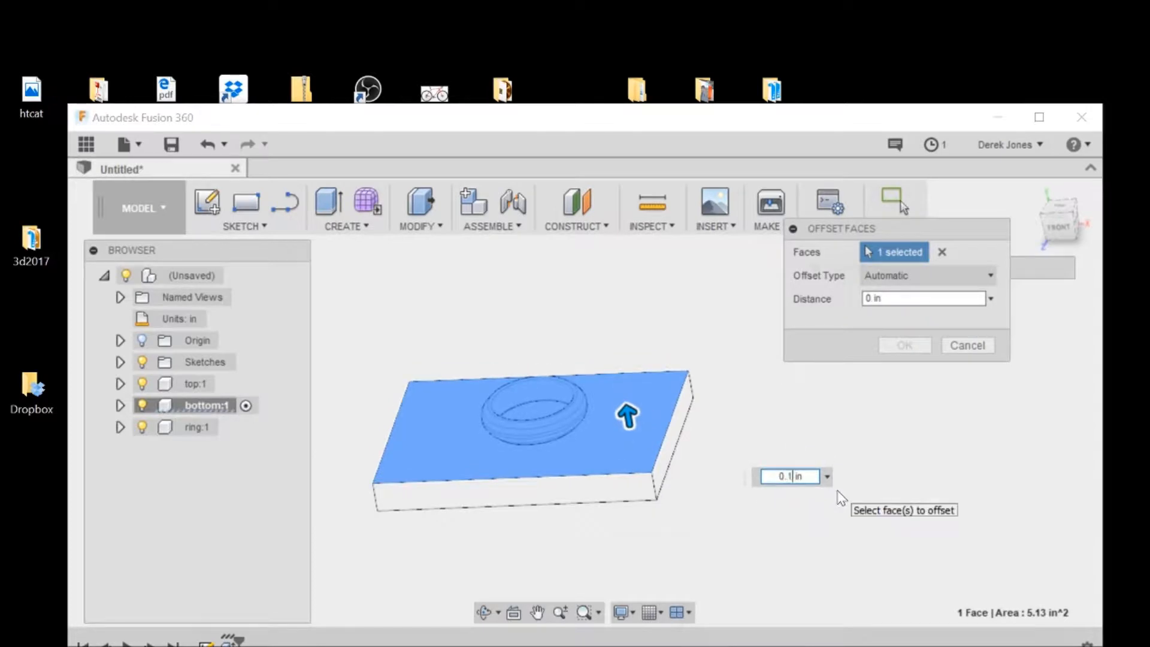
text(5)
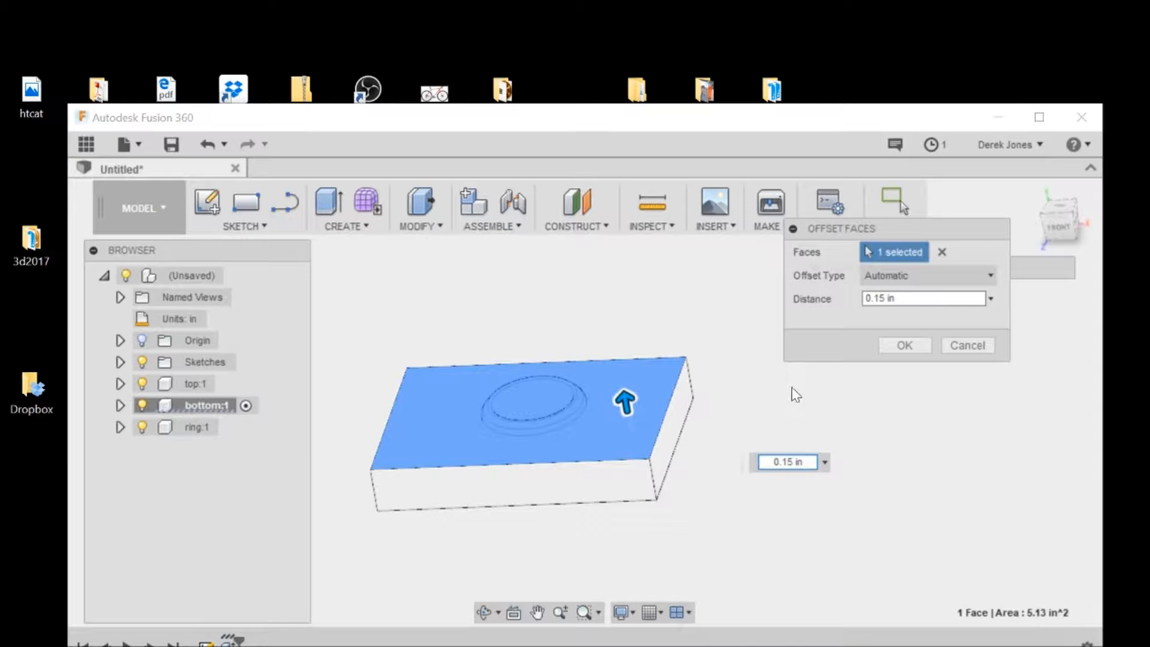
click(905, 346)
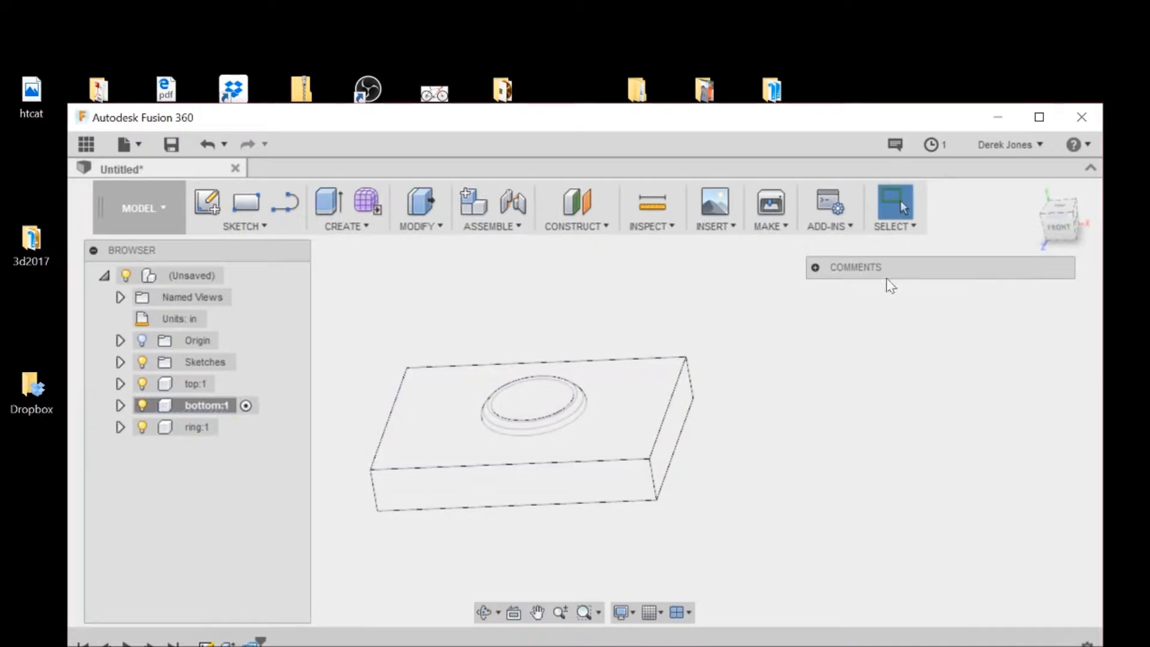
Step: Switch to the Render workspace and examine how the gold ring sits in the shaded block from an oblique angle
mouse_move(1065, 227)
mouse_down()
mouse_move(1055, 192)
mouse_move(1037, 222)
mouse_move(1054, 251)
mouse_up()
shift+middle_drag(665, 461, 690, 483)
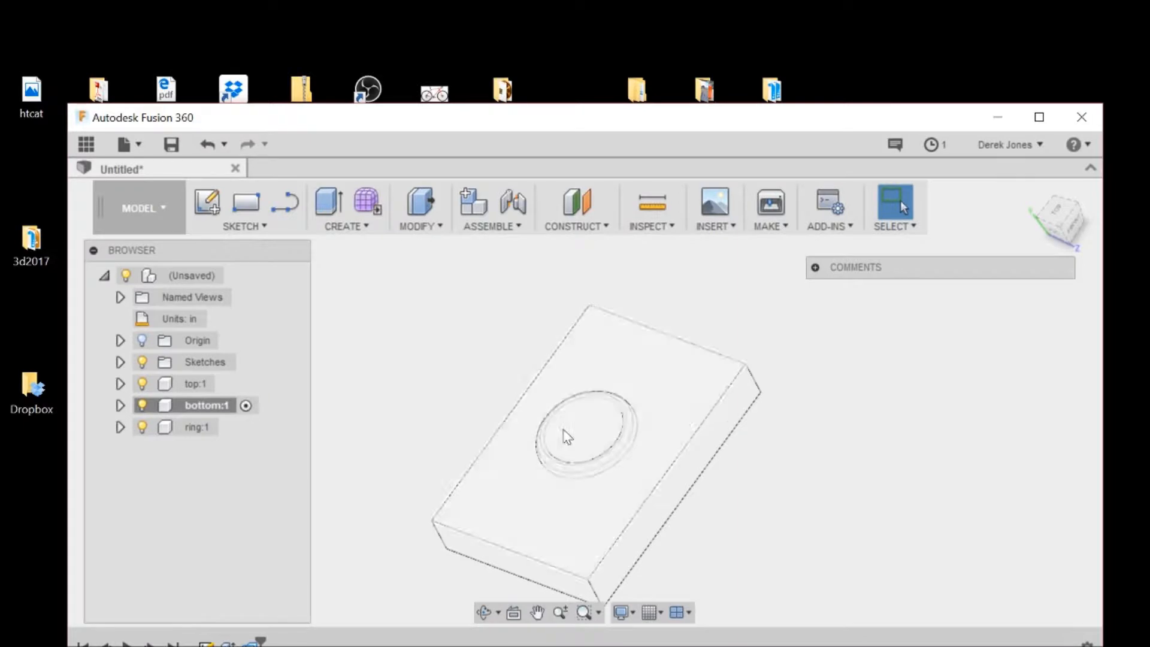
click(136, 198)
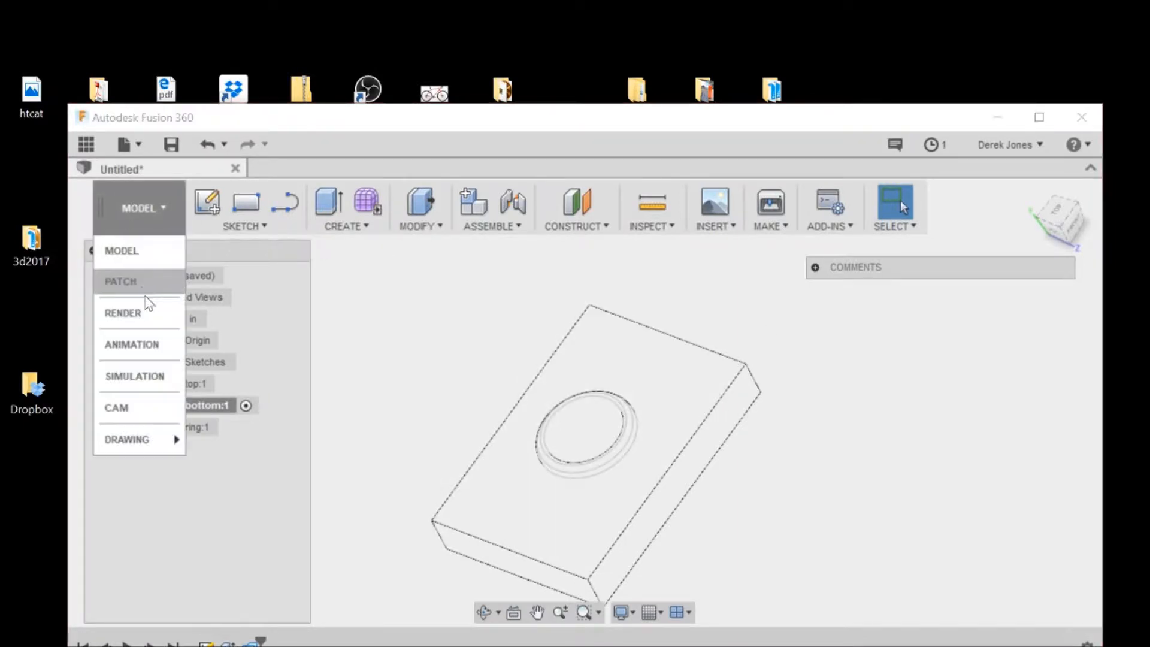
click(139, 309)
scroll(608, 392, up, 3)
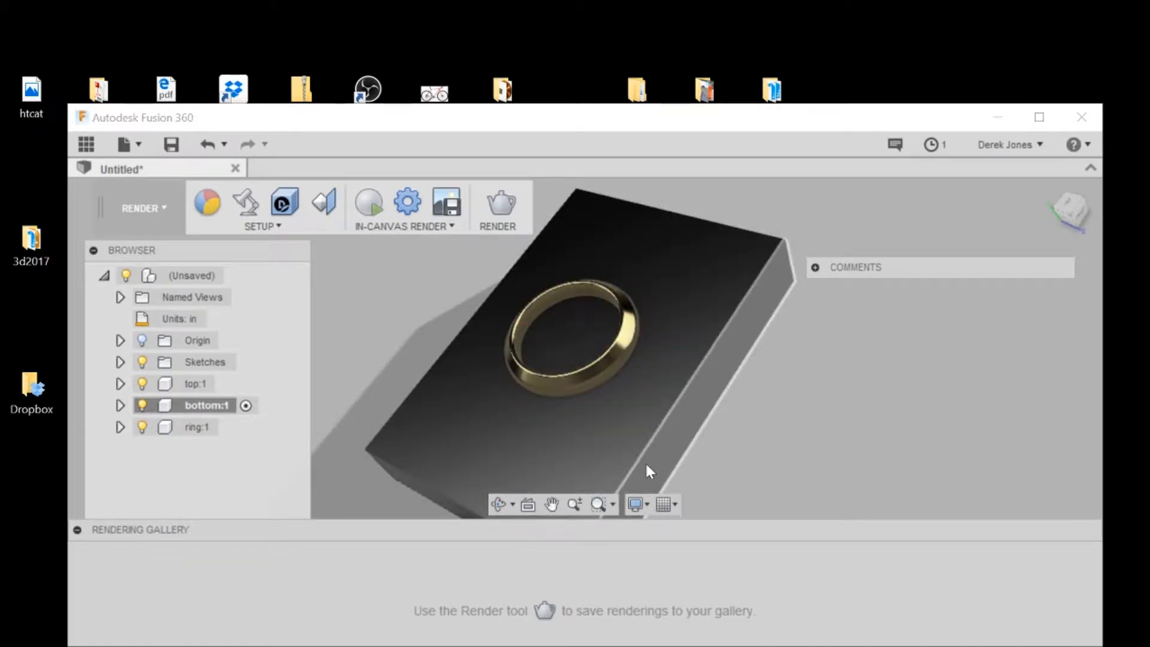
Step: Return to the Model workspace and activate the top component
click(145, 209)
click(152, 246)
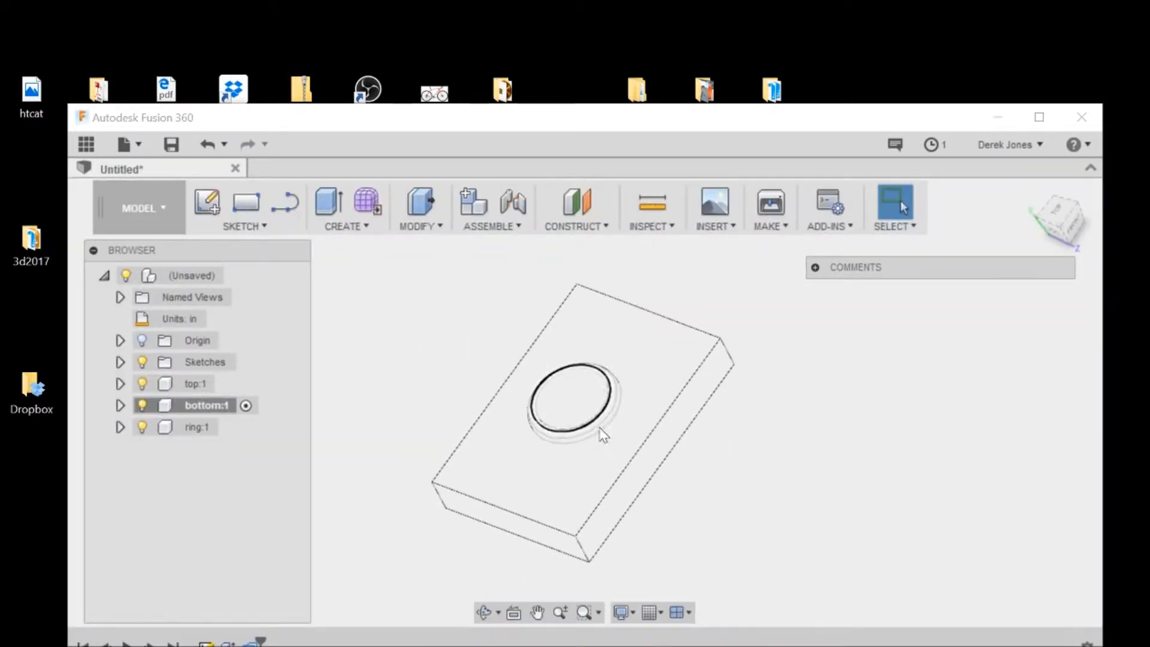
mouse_move(1034, 210)
mouse_down()
mouse_move(1042, 185)
mouse_move(1055, 221)
mouse_up()
click(176, 383)
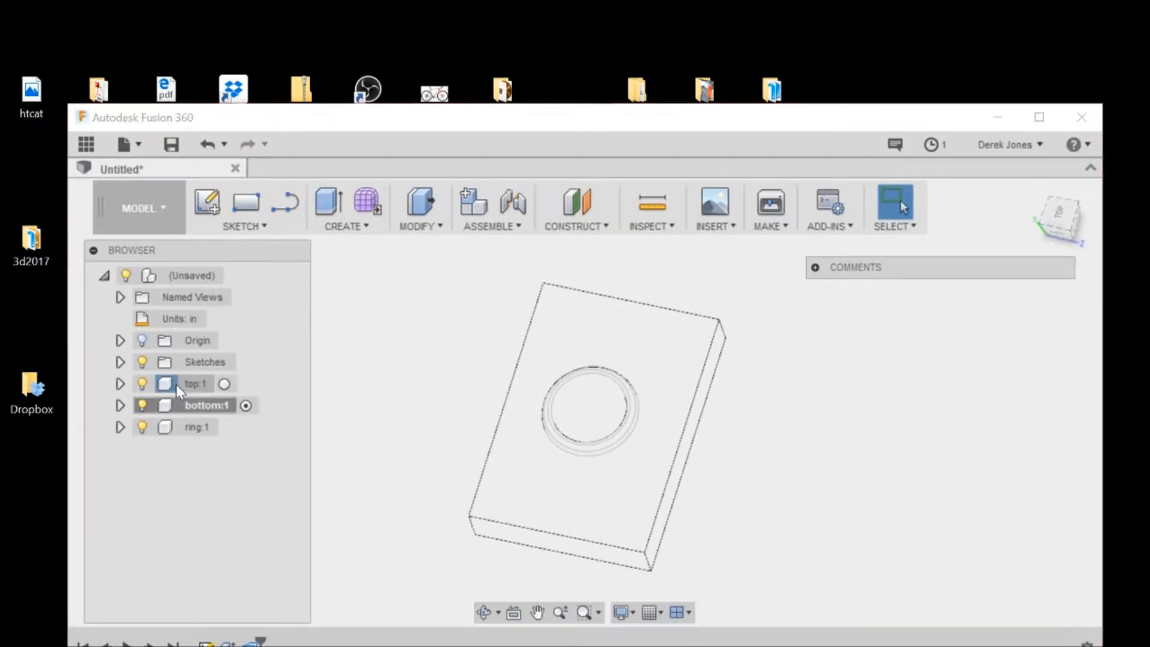
click(228, 384)
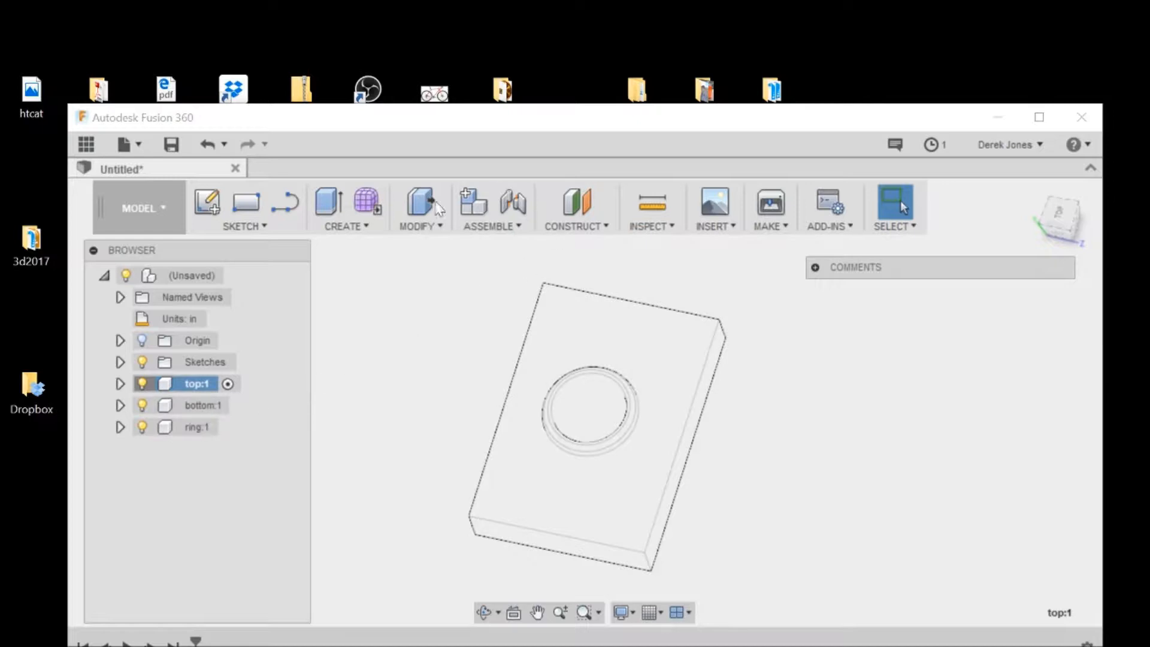
Step: In the top component, sketch a two-point rectangle on the bottom block's upper face, matching the block's outline from corner to corner
click(234, 224)
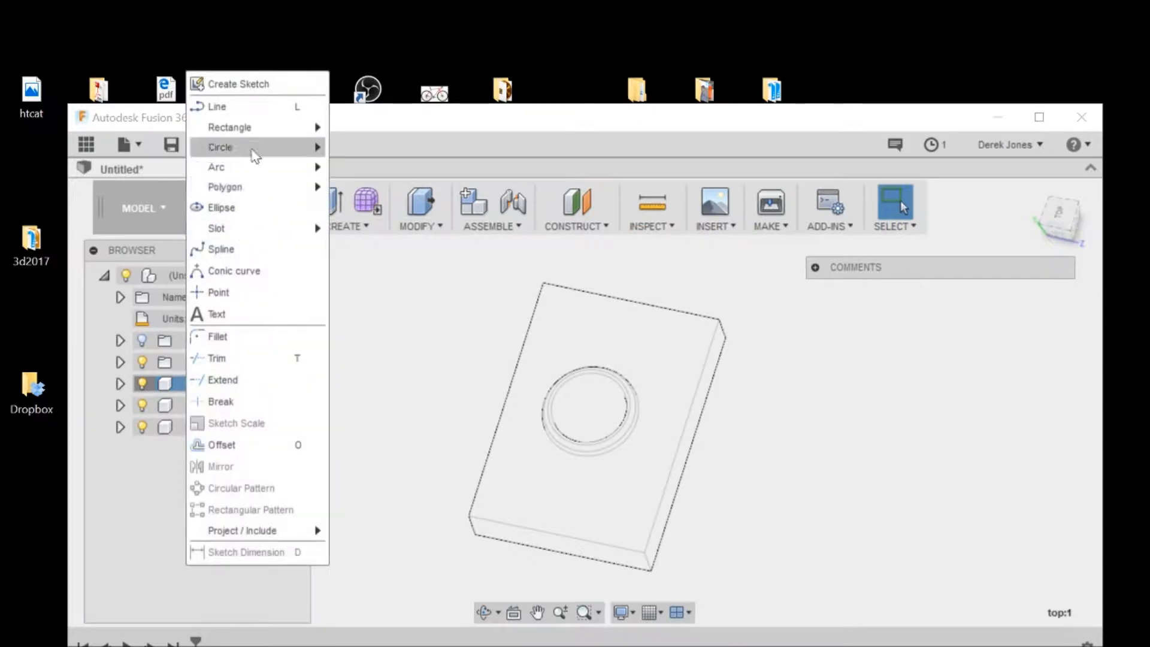
mouse_move(258, 127)
click(342, 136)
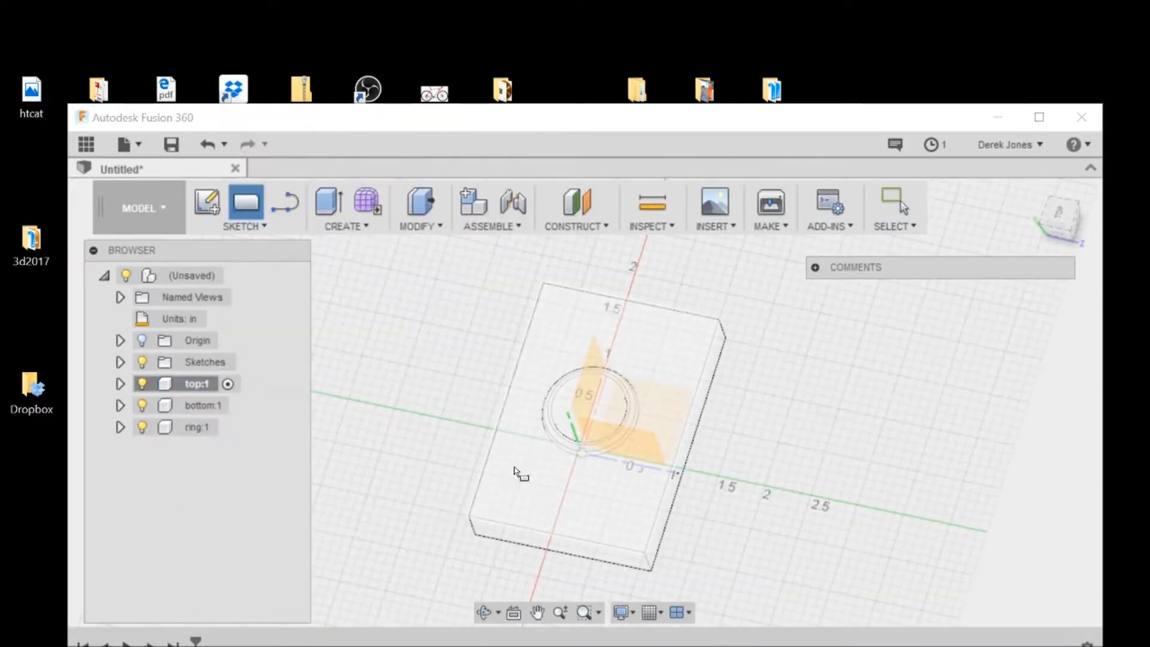
click(516, 468)
click(526, 373)
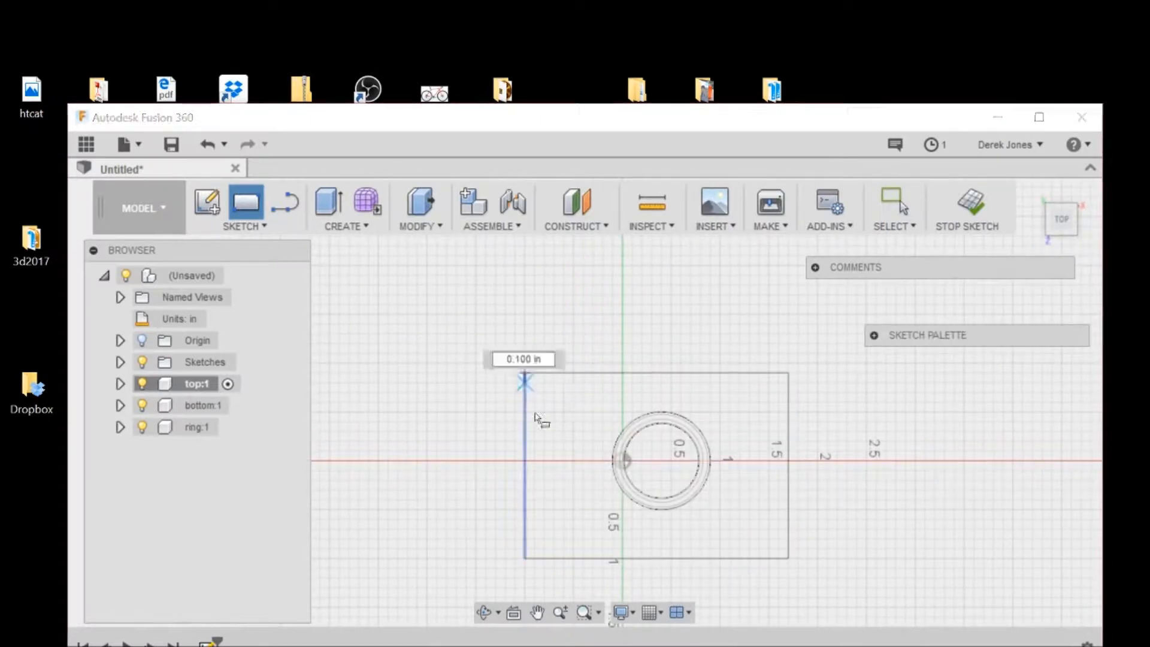
click(787, 558)
Step: Extrude the rectangle 0.45 in upward as a new body with Press Pull to form the top block
drag(1062, 219, 1041, 200)
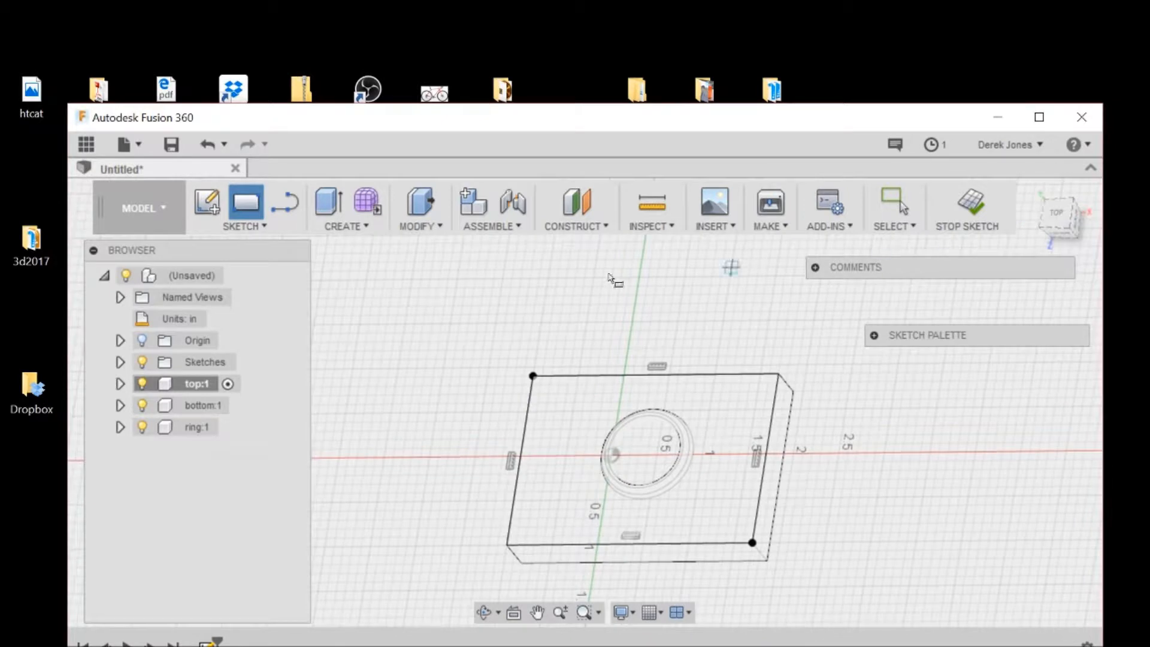
click(420, 226)
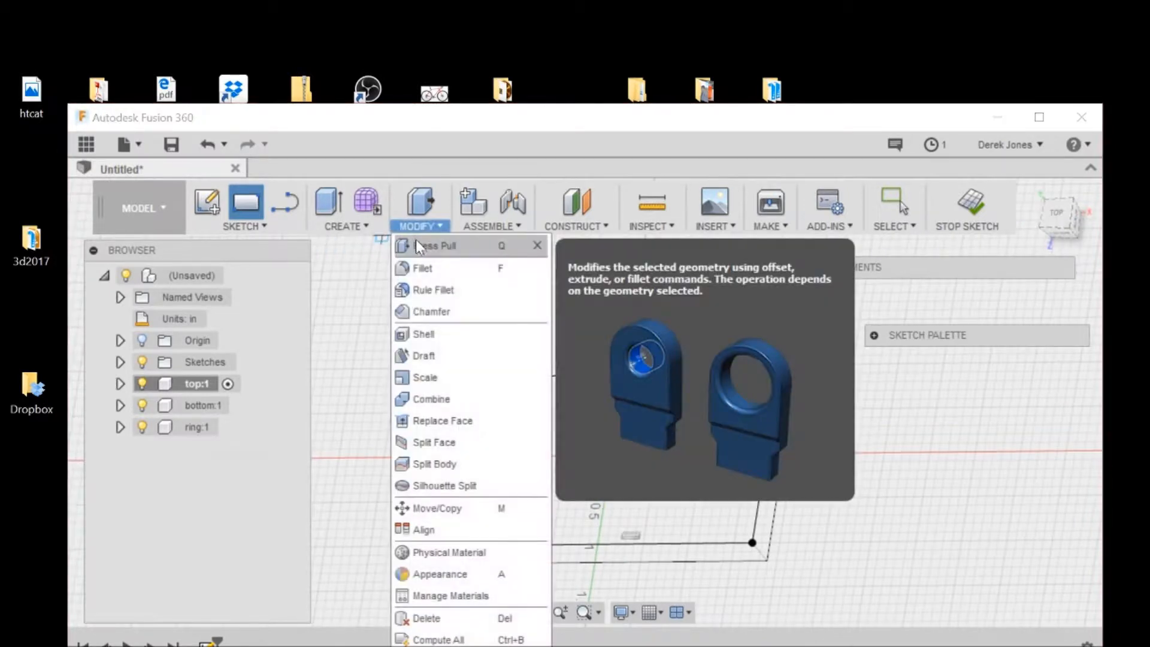
click(416, 241)
click(599, 405)
drag(629, 455, 635, 422)
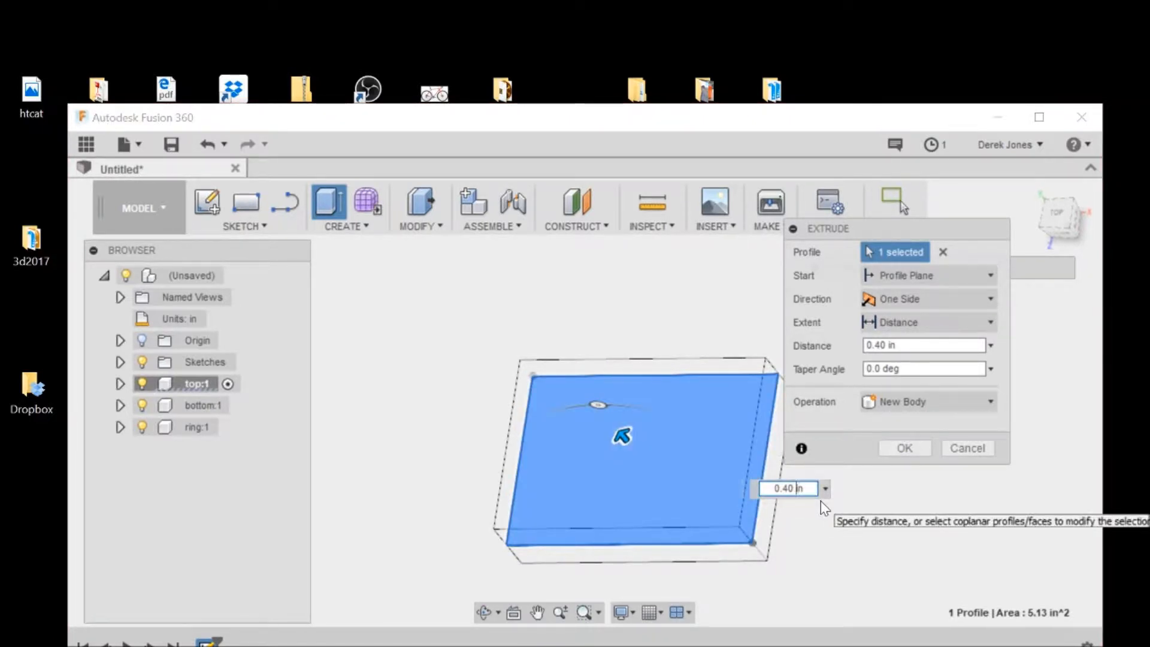
key(BackSpace)
text(5)
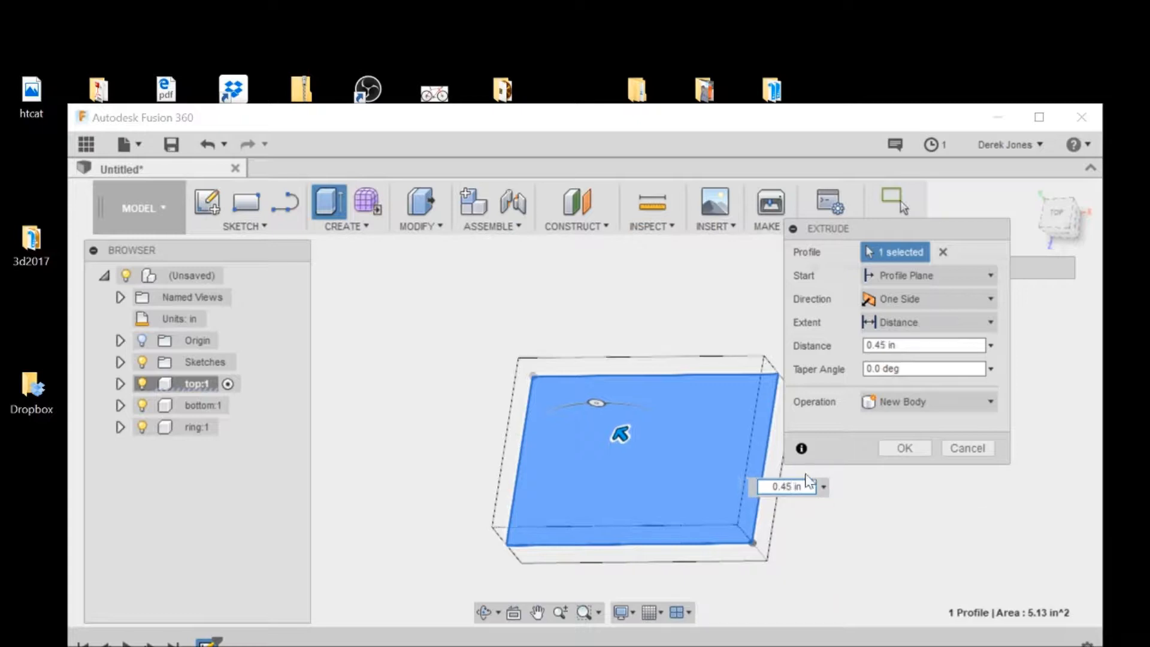
drag(1055, 236, 1055, 200)
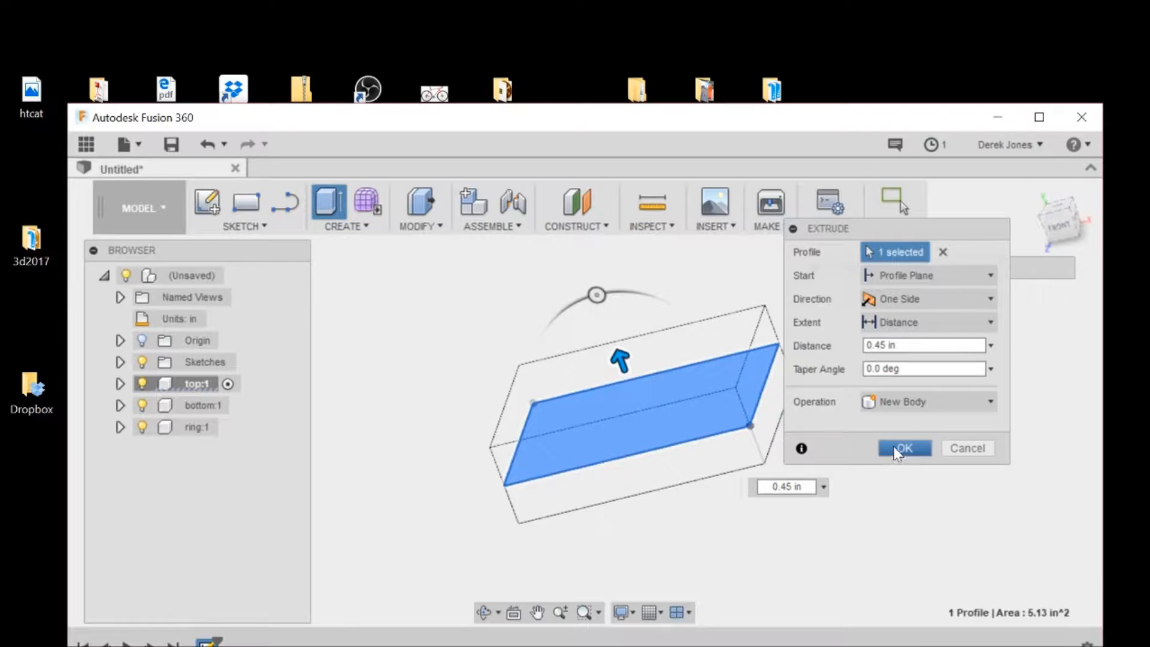
click(903, 449)
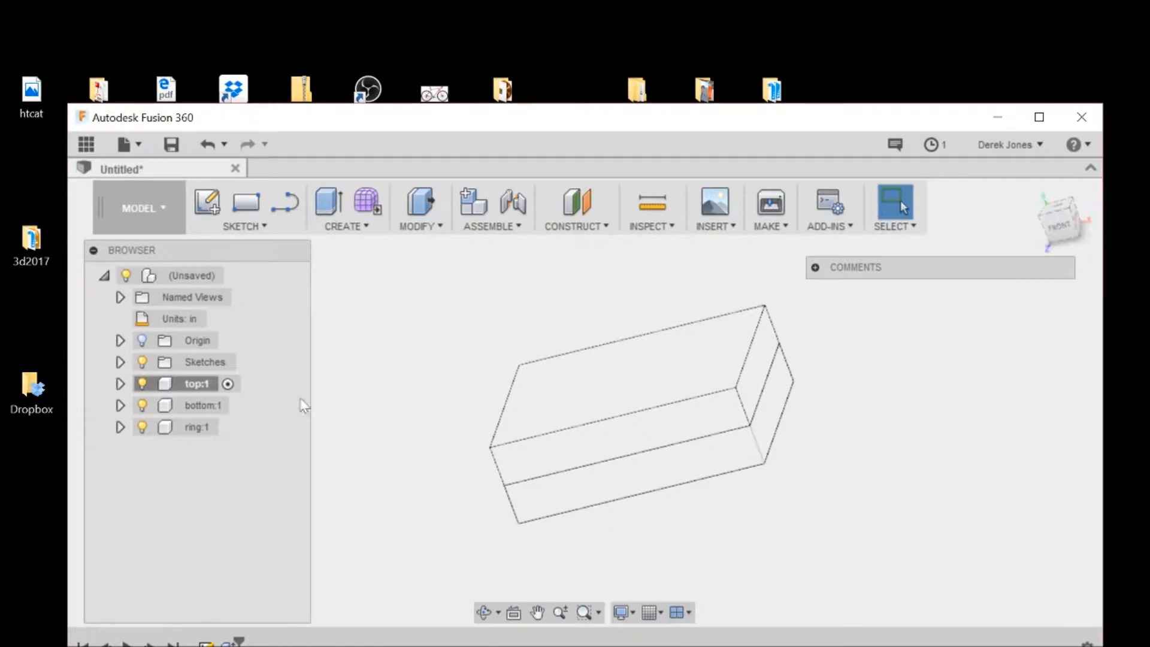
Step: Start a sketch on the top block's upper face and draw a small center-diameter circle near its back-left corner
click(1059, 209)
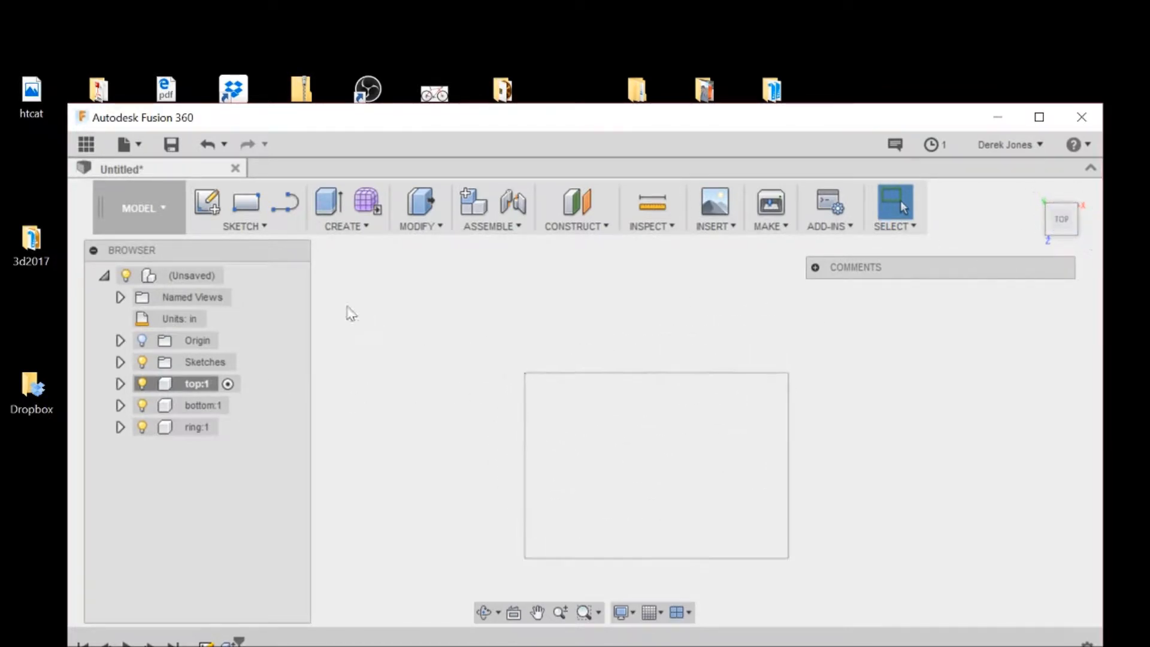
click(235, 230)
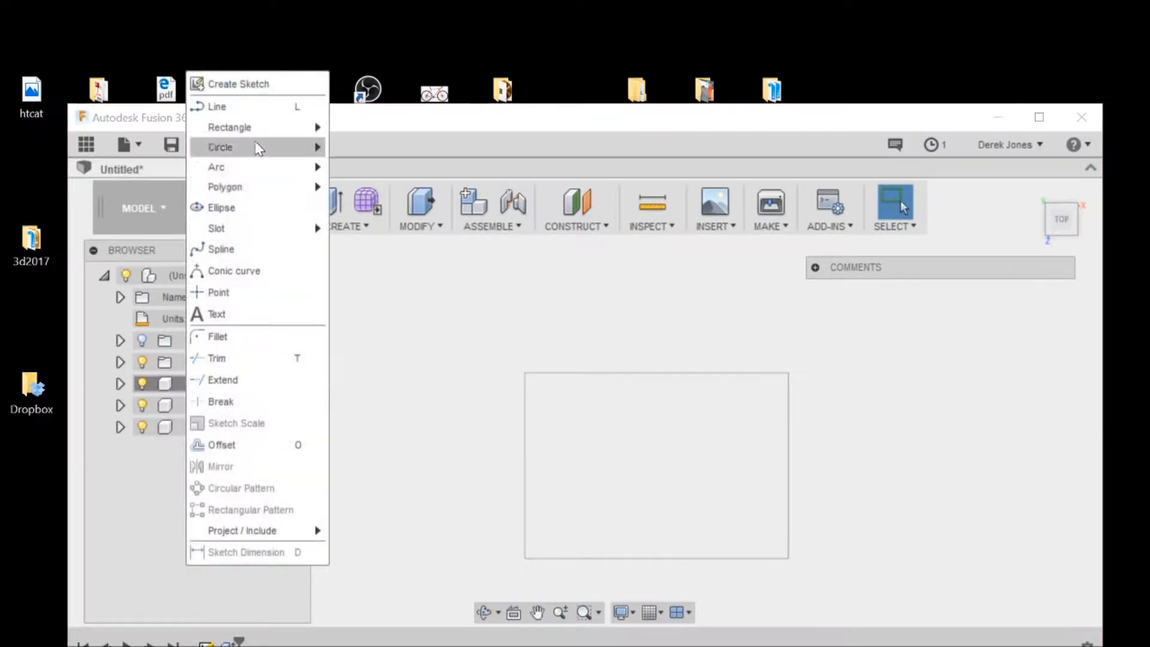
mouse_move(258, 148)
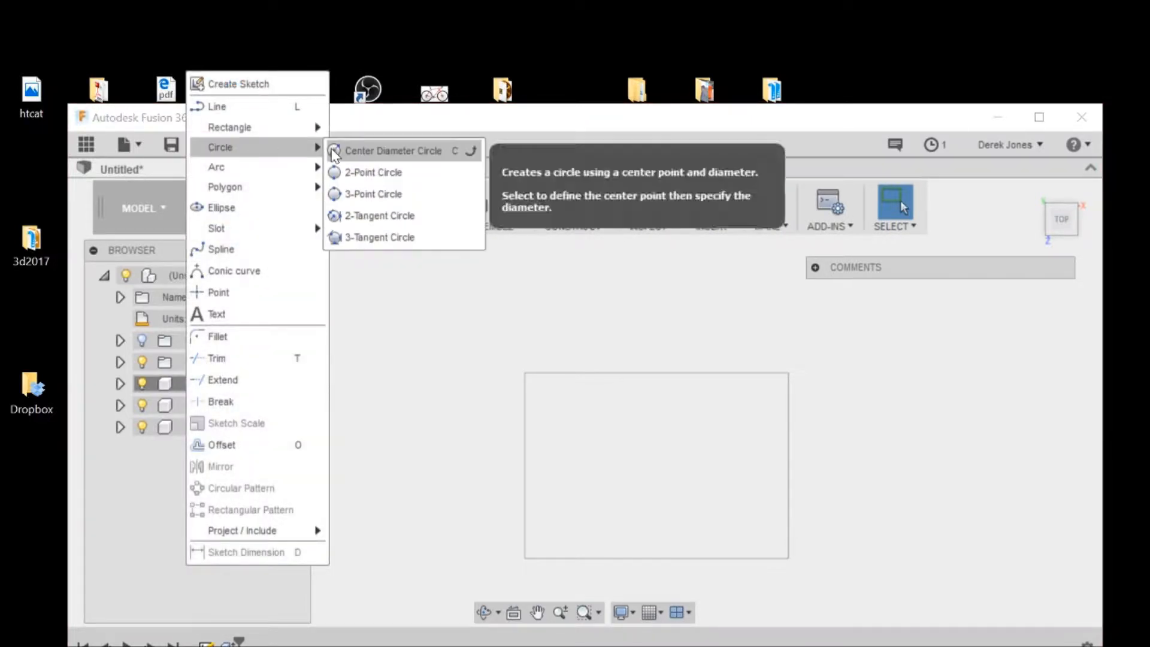
click(413, 150)
click(556, 394)
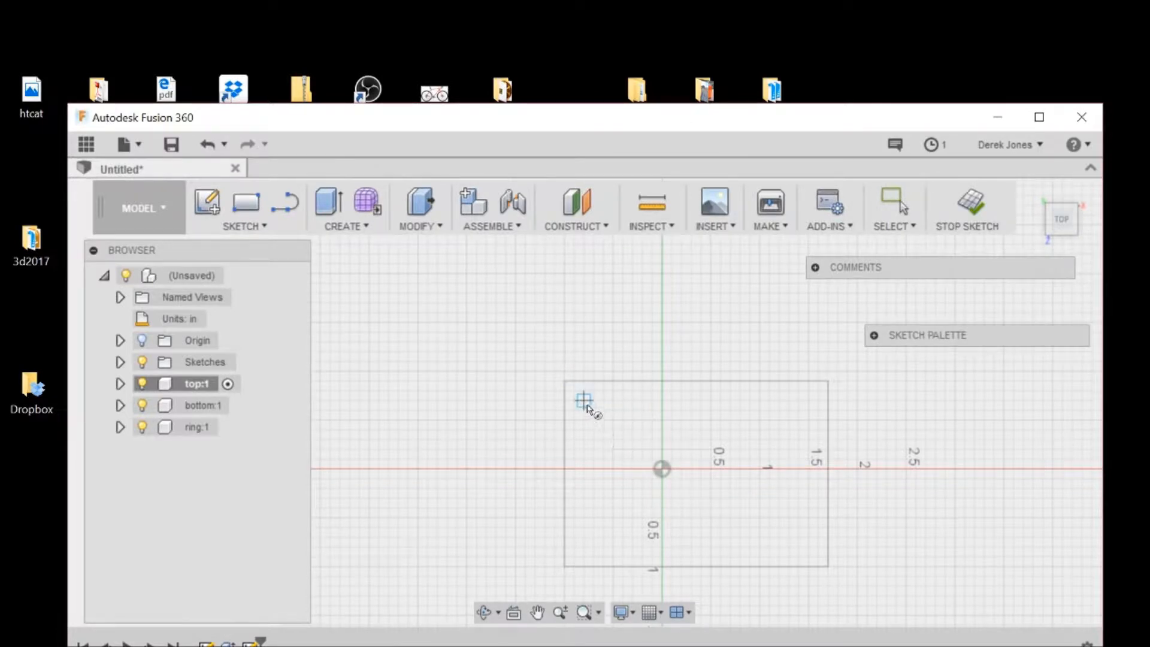
click(583, 400)
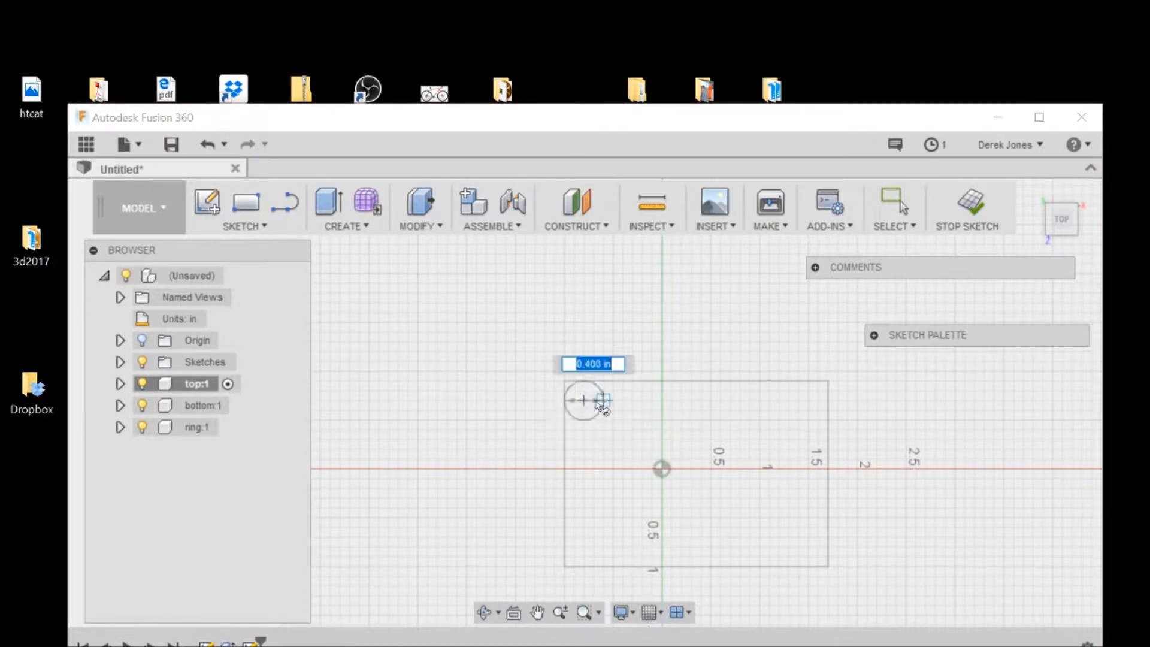
click(591, 402)
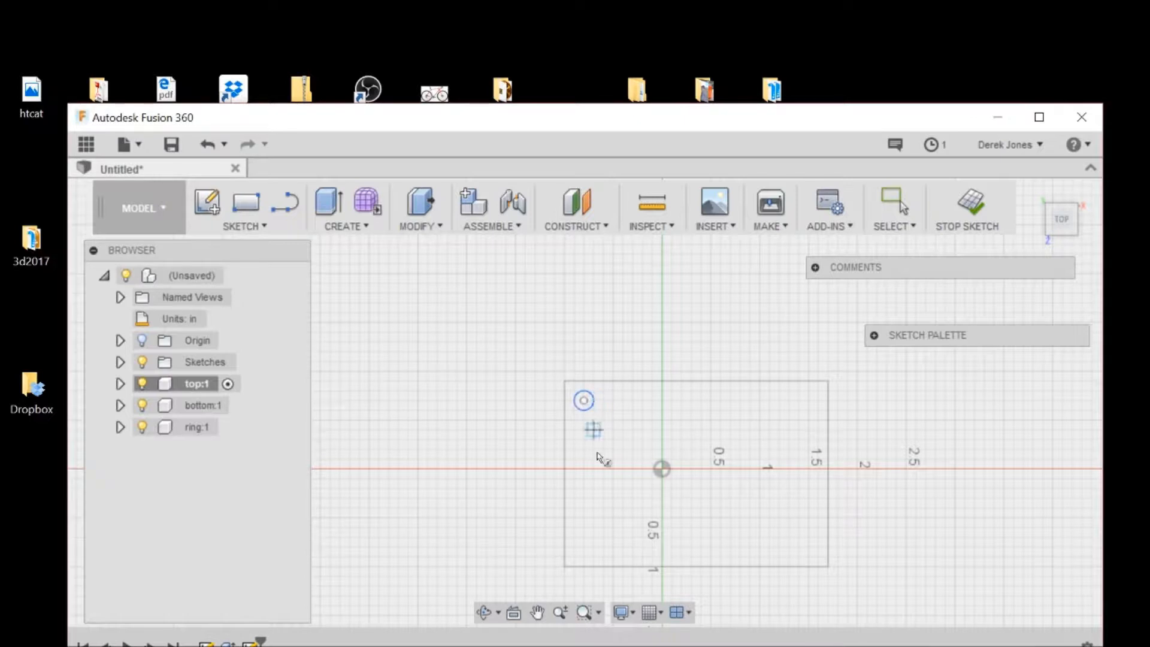
Step: Draw three matching circles near the remaining corners of the top block's upper face
click(584, 546)
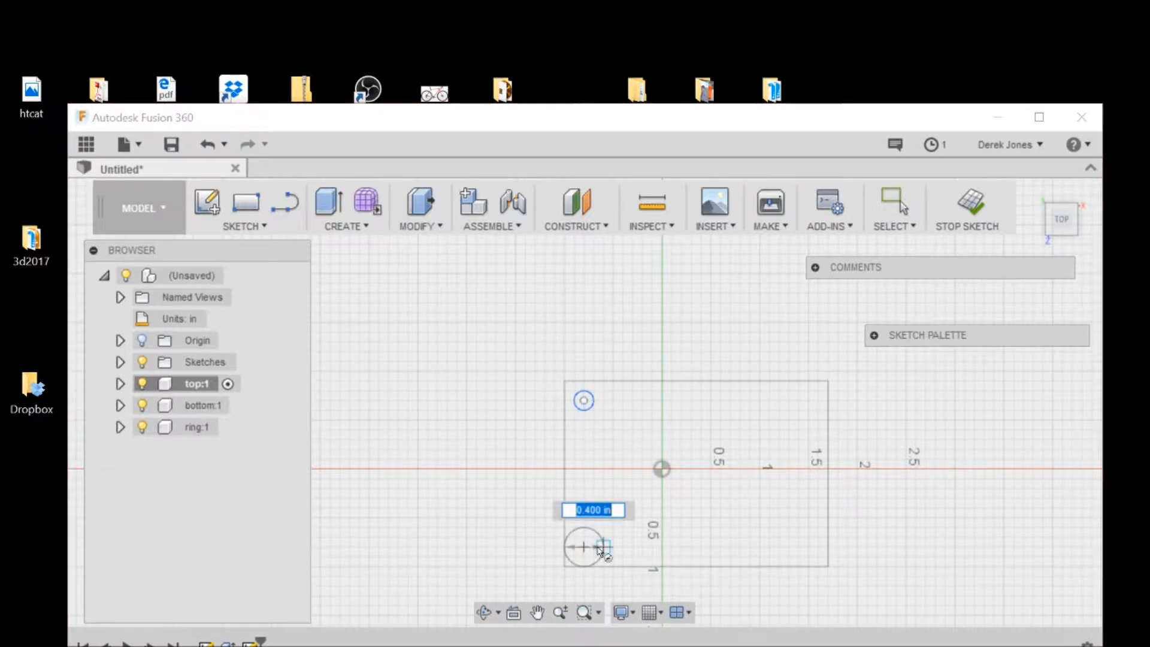
click(595, 549)
click(808, 546)
click(819, 550)
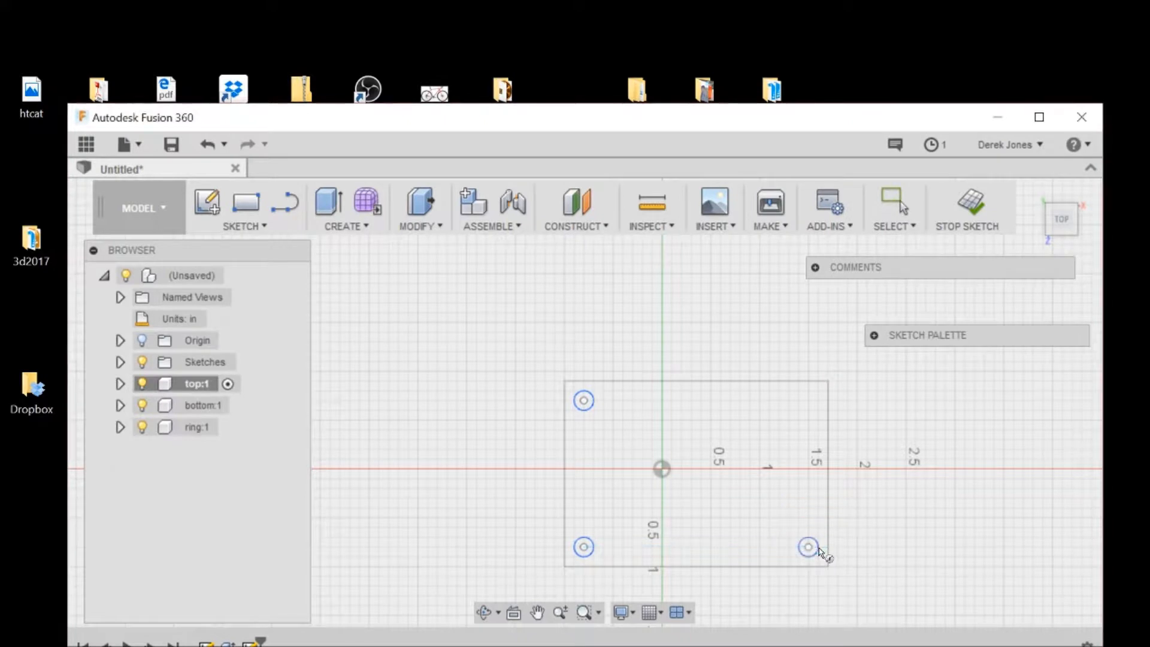
click(809, 400)
click(812, 400)
Step: Cut the four corner circles down through both the top and bottom blocks using Press Pull
drag(1042, 232, 1051, 235)
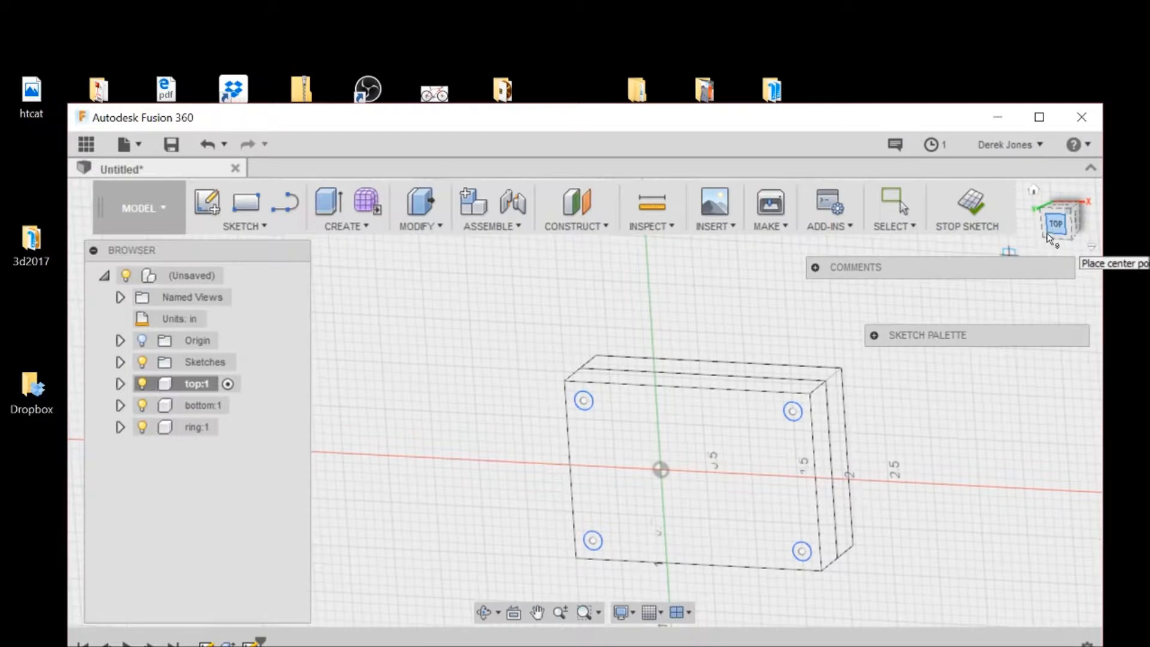
click(426, 234)
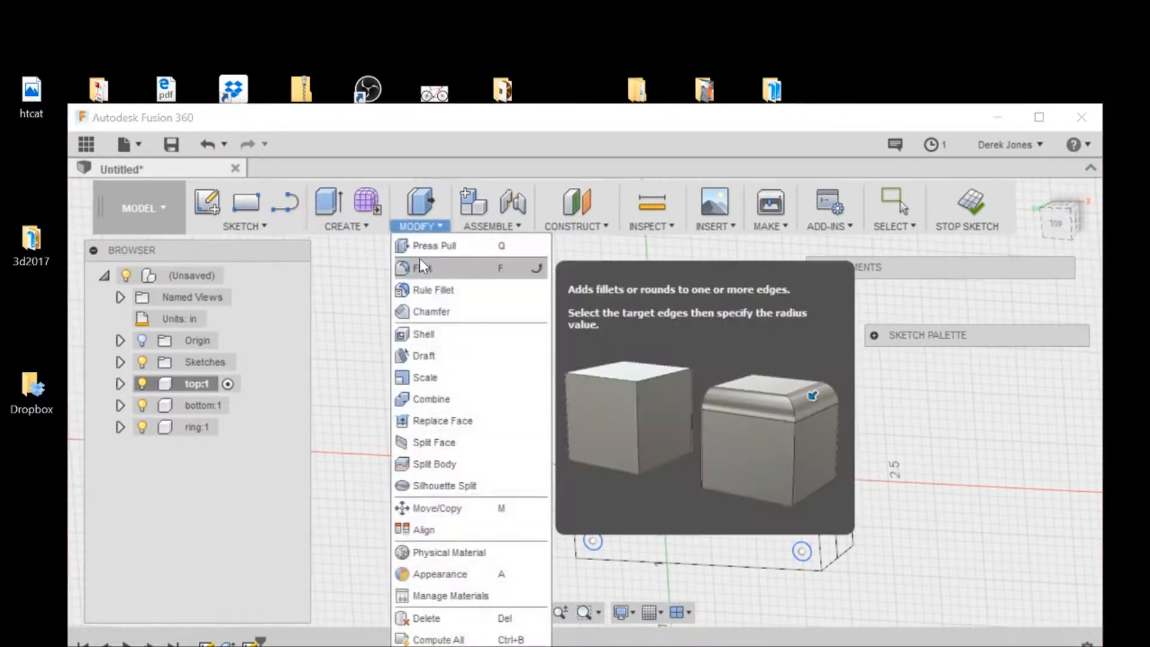
click(420, 248)
click(583, 404)
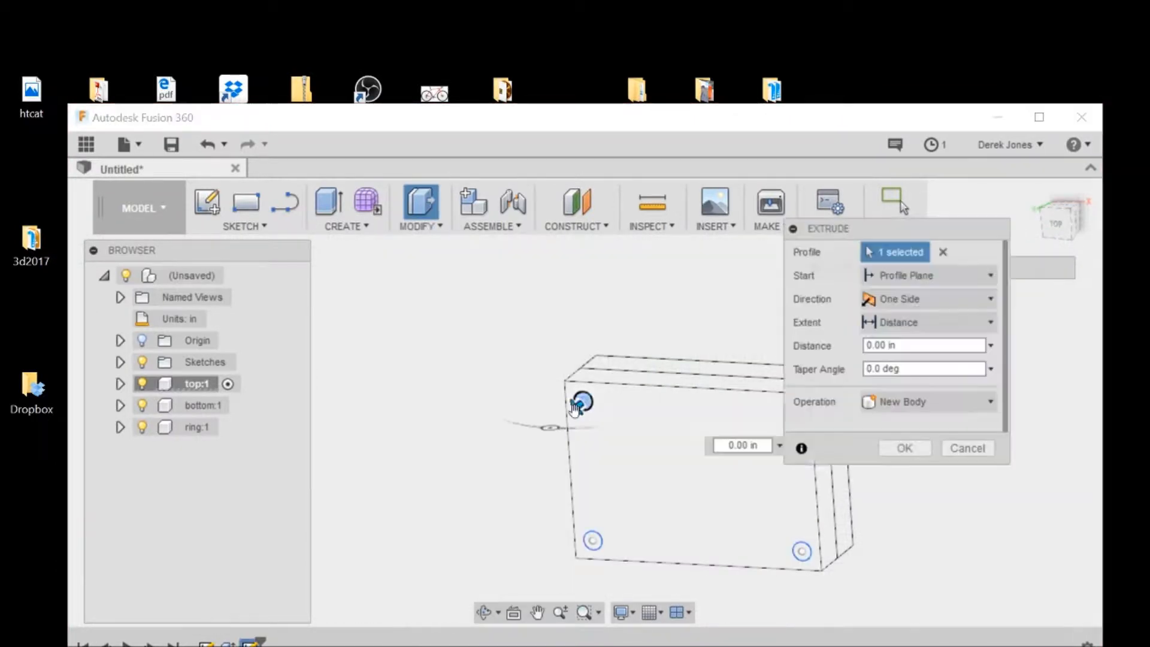
click(591, 543)
click(802, 551)
middle_drag(745, 501, 674, 505)
click(723, 416)
drag(724, 415, 776, 369)
click(904, 473)
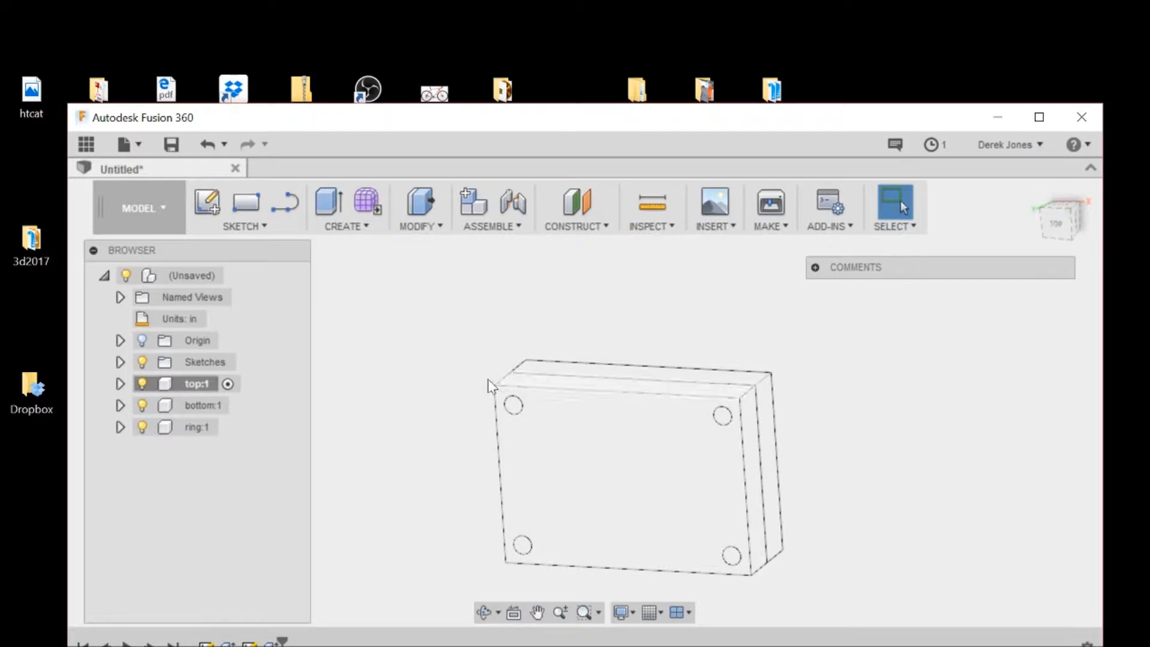
Step: Hide the top component and activate the bottom component
mouse_move(1053, 229)
mouse_down()
mouse_move(1066, 216)
mouse_move(1059, 235)
mouse_up()
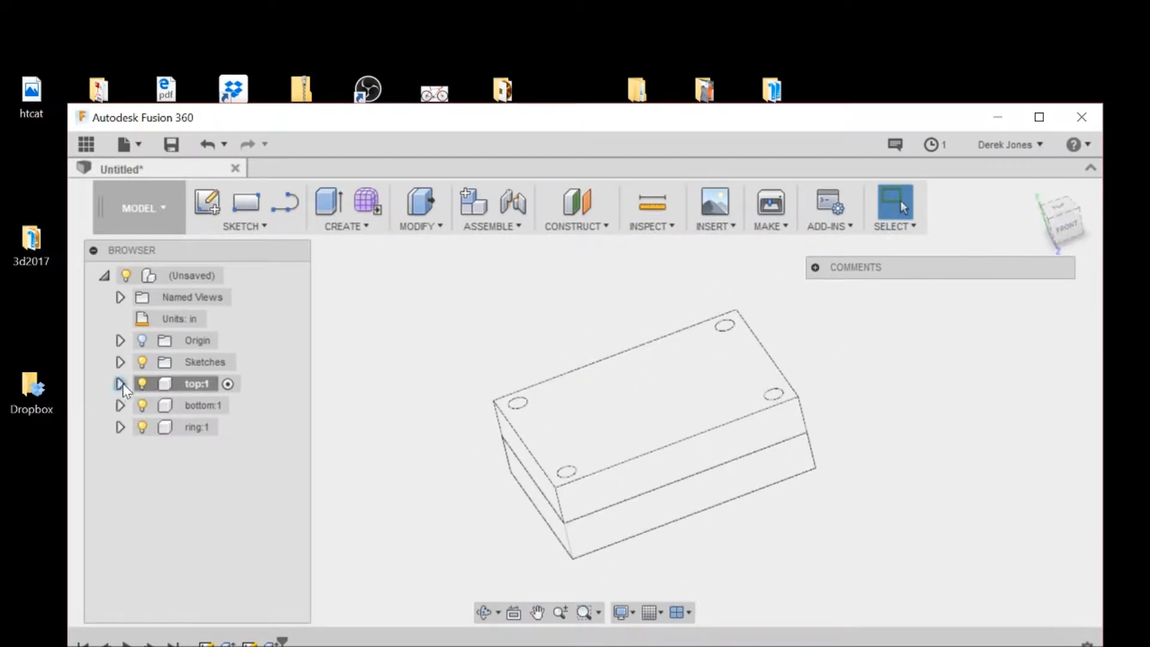
click(142, 384)
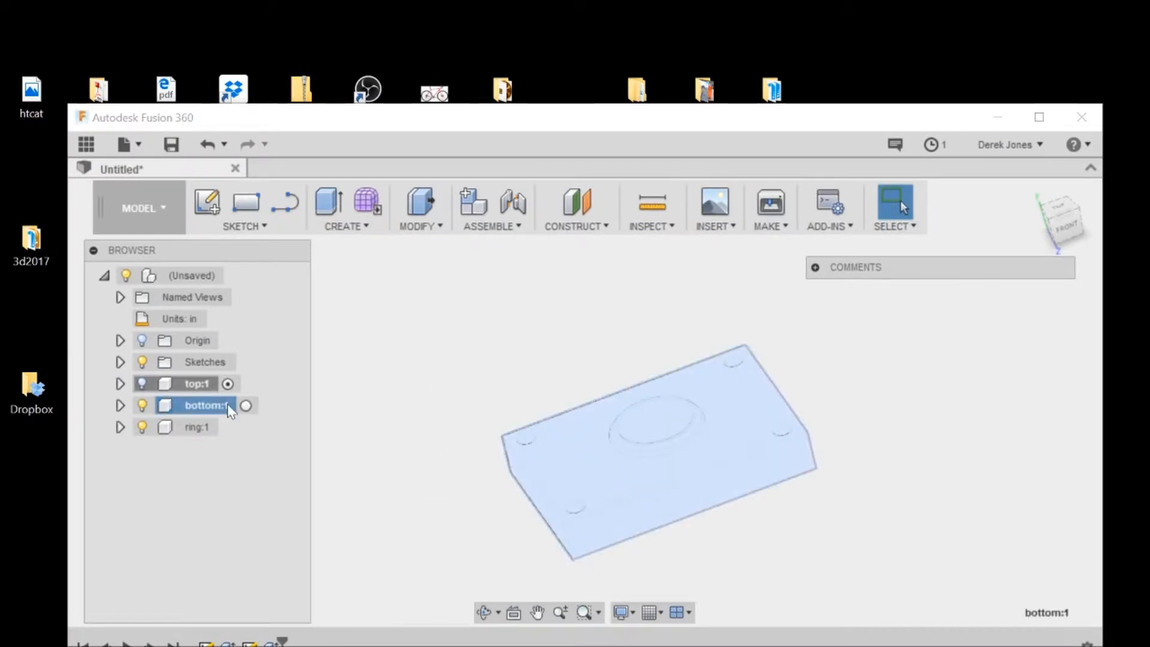
click(246, 407)
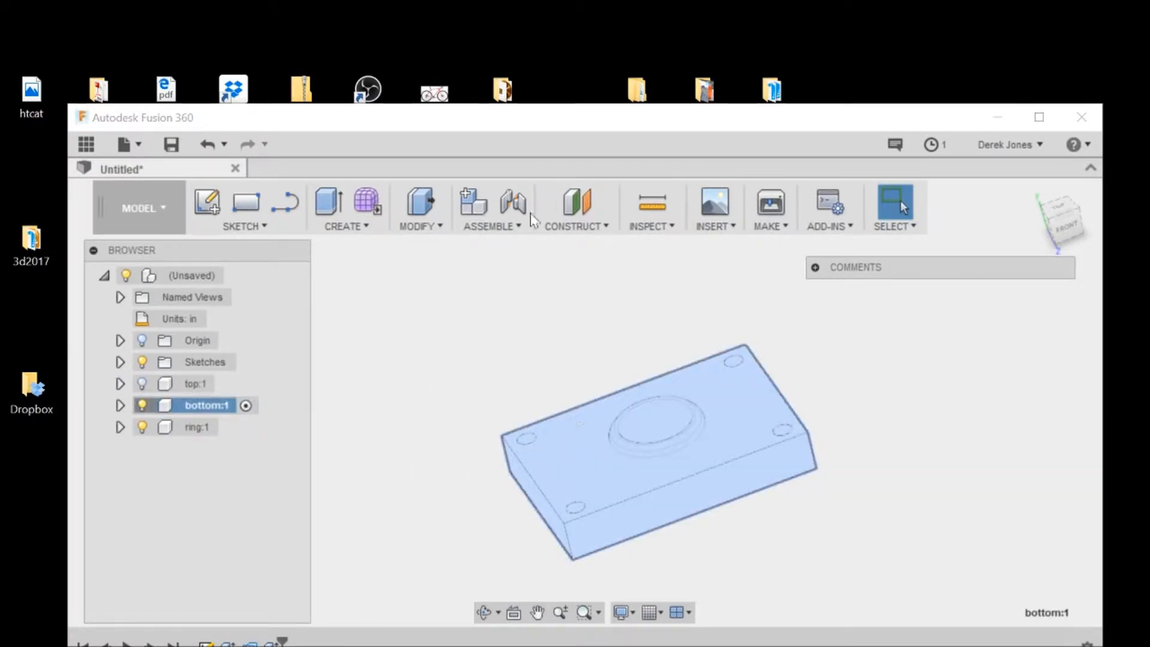
Step: Cut the ring's shape out of the bottom block with Combine, using the ring as the tool body and keeping the tools
click(417, 227)
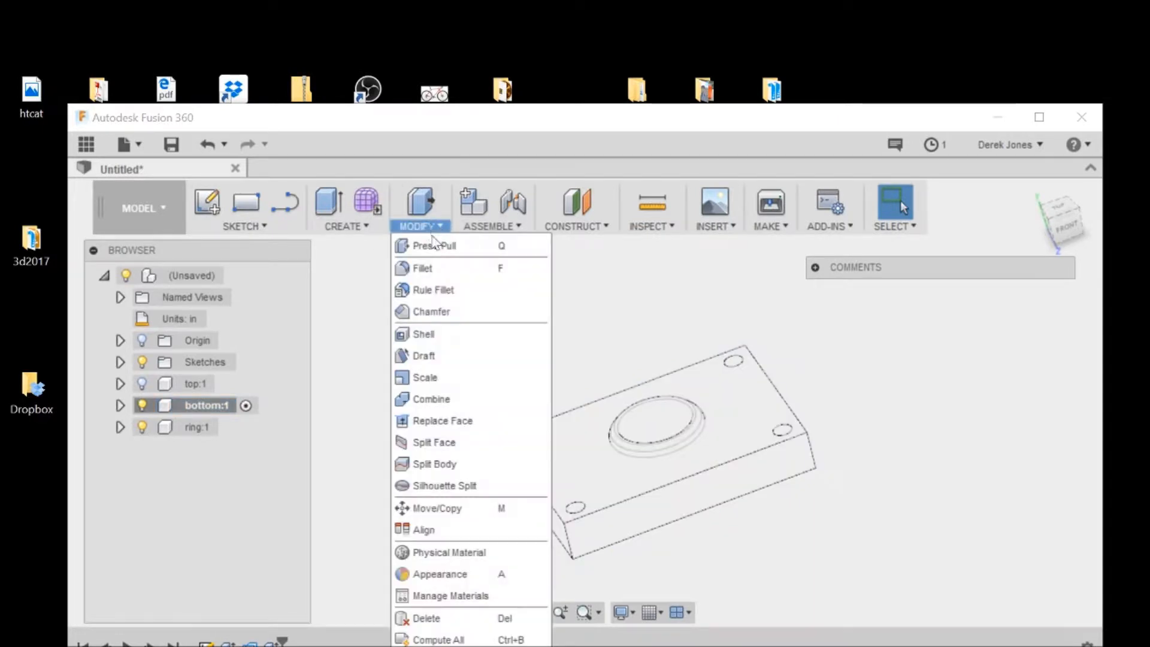
click(444, 399)
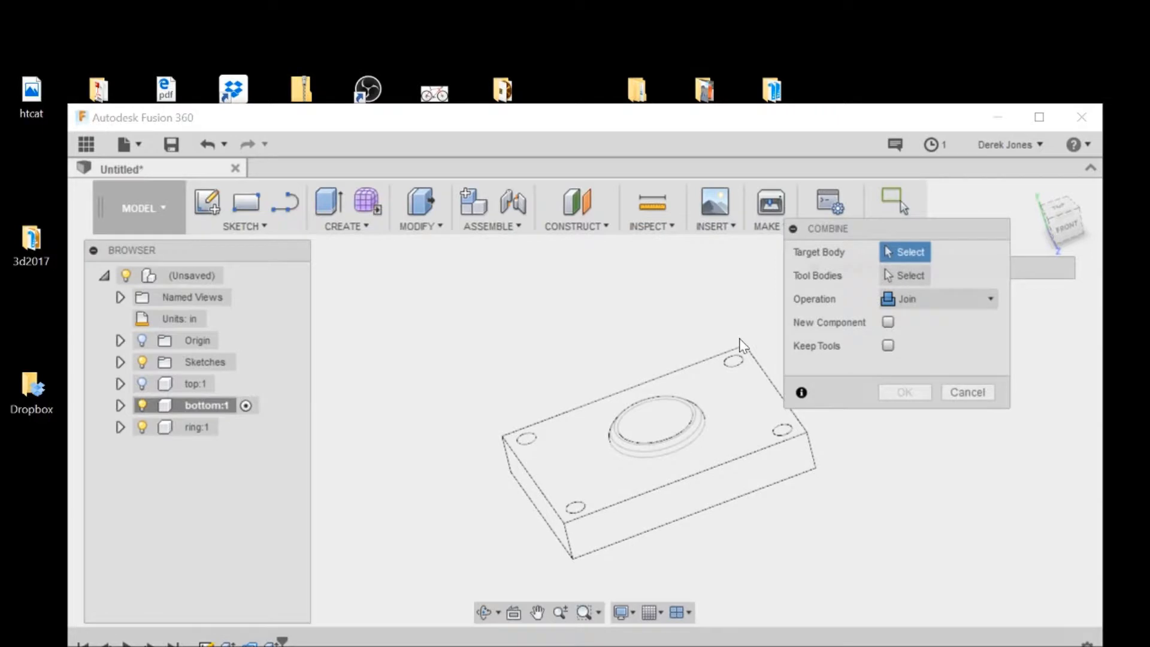
click(726, 454)
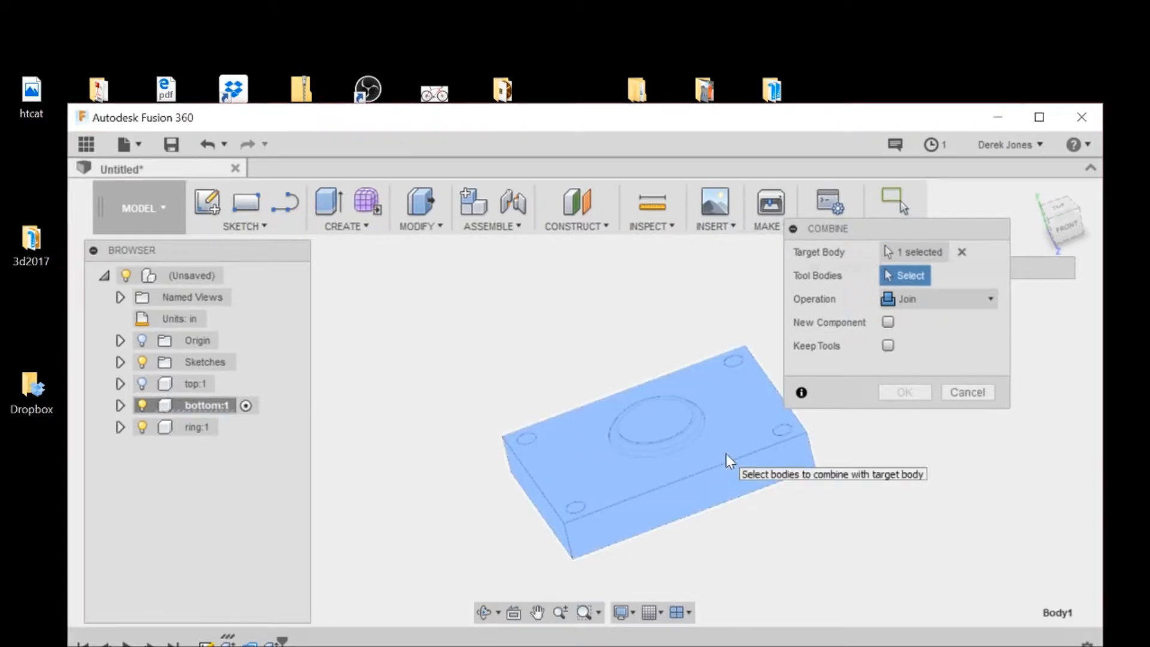
click(699, 426)
click(912, 296)
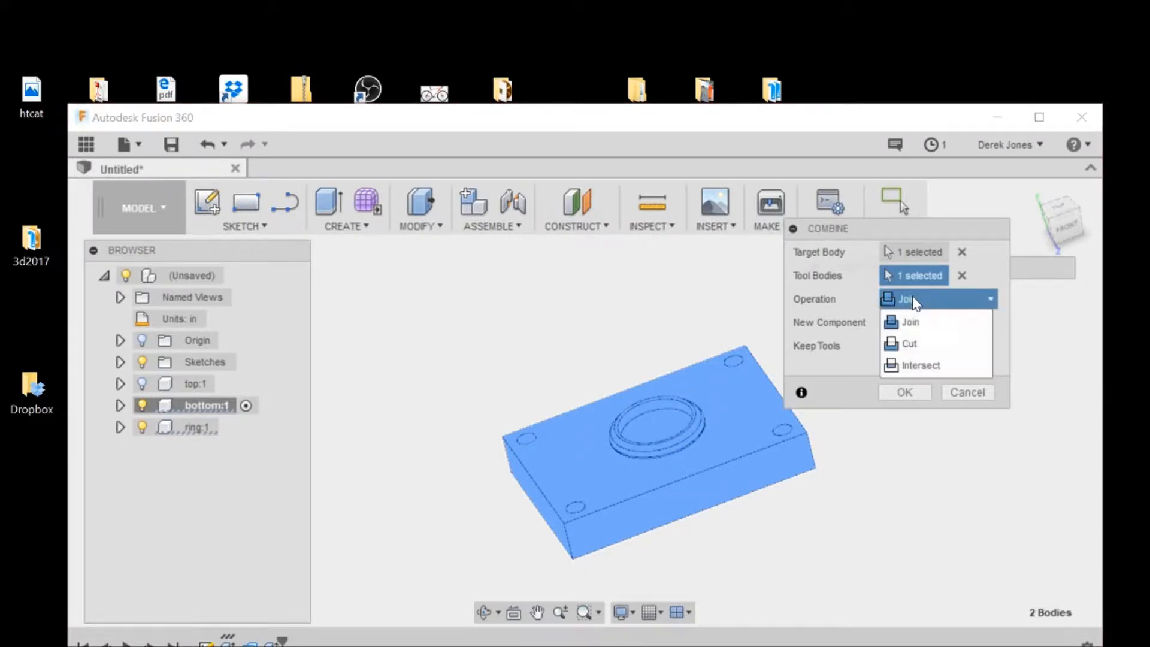
click(911, 343)
click(887, 346)
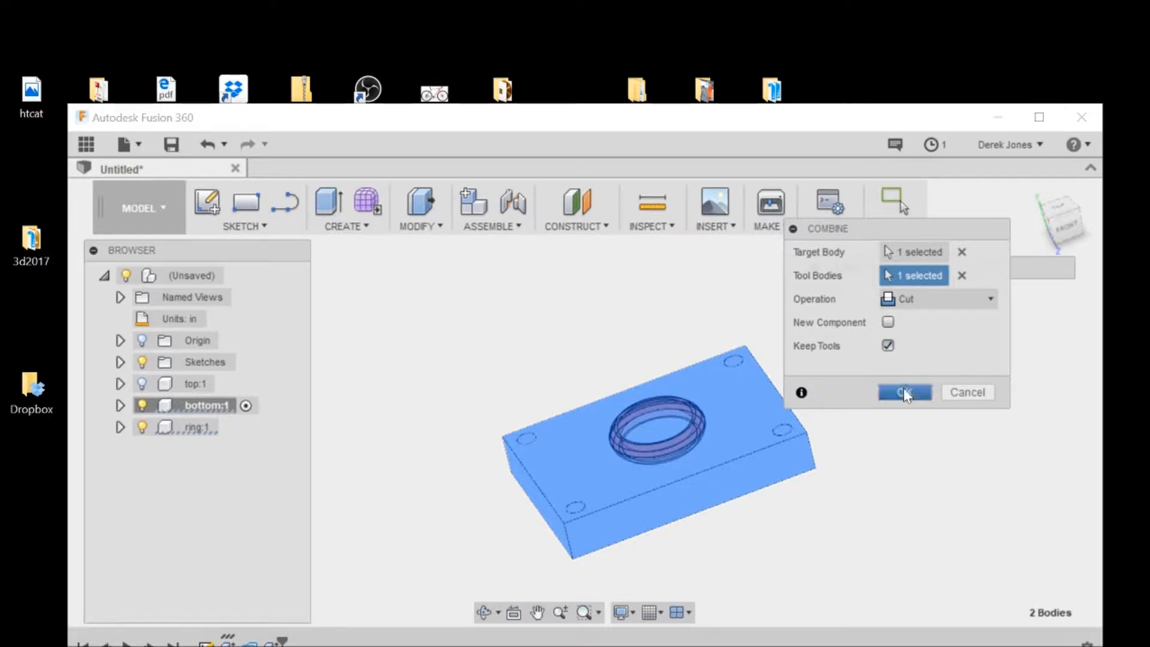
click(904, 390)
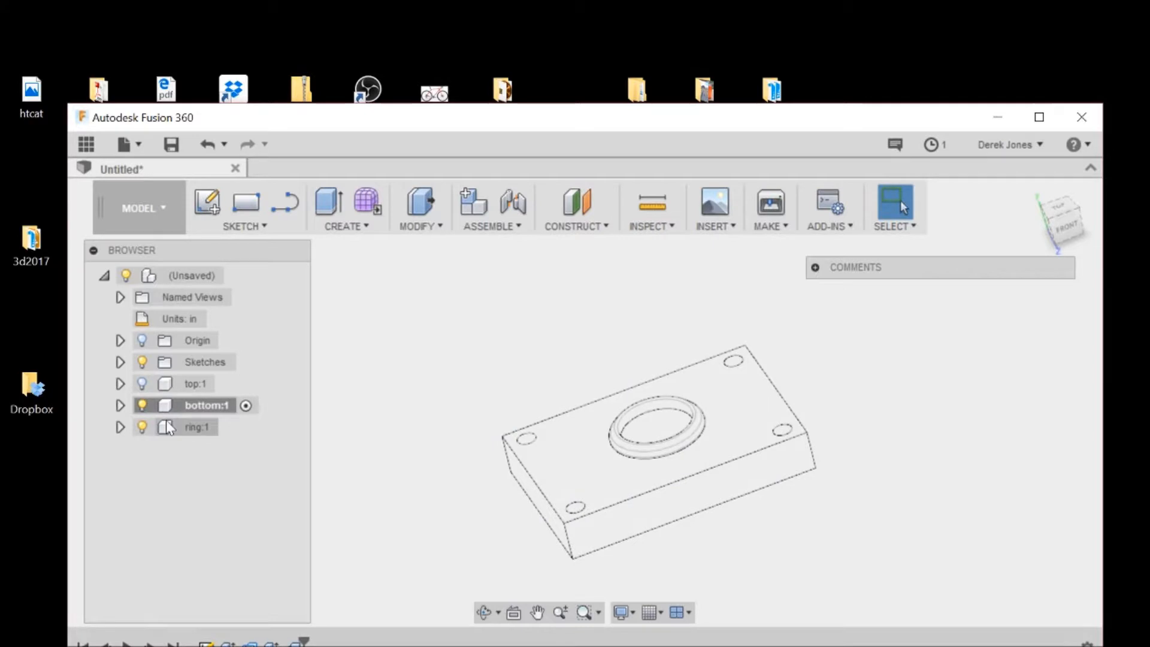
Step: Hide the ring component and switch to the Render workspace to view the ring cavity in the bottom block
click(141, 427)
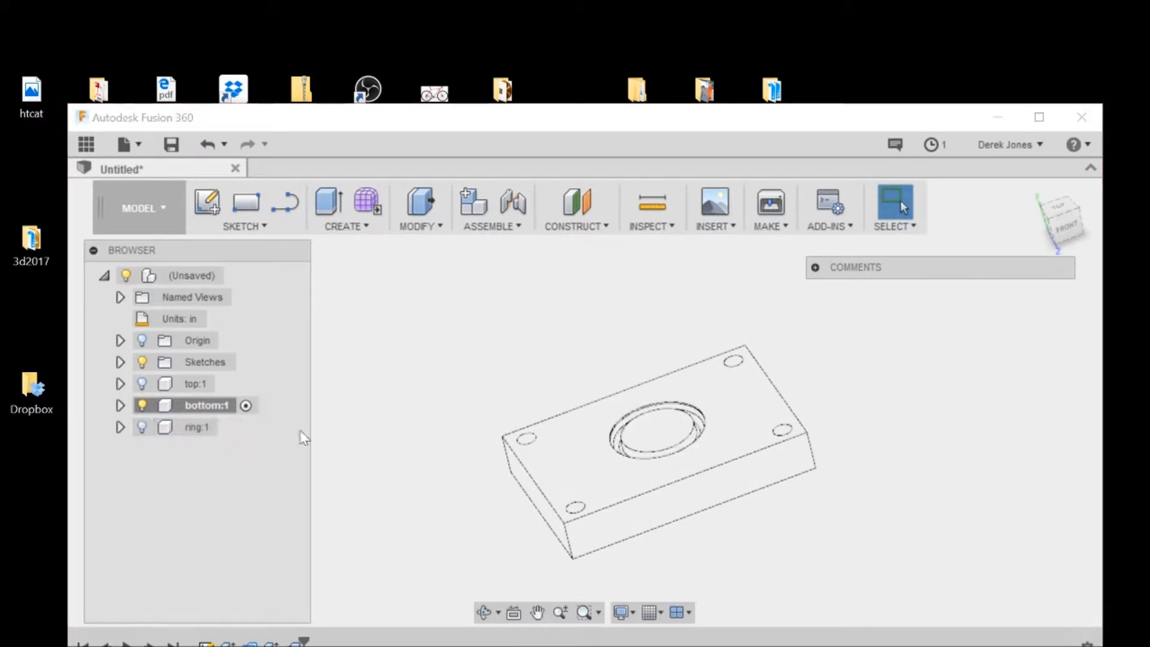
click(148, 204)
click(123, 313)
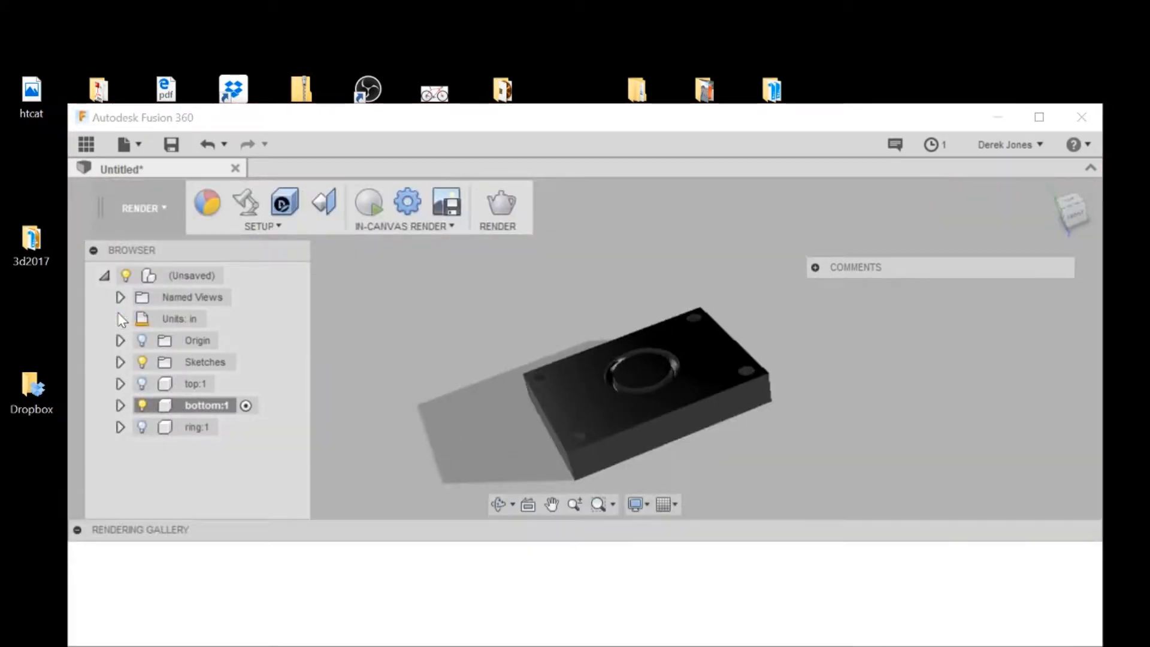
Step: Examine the ring cavity and corner holes in the rendered bottom block up close and from different angles
scroll(714, 403, up, 5)
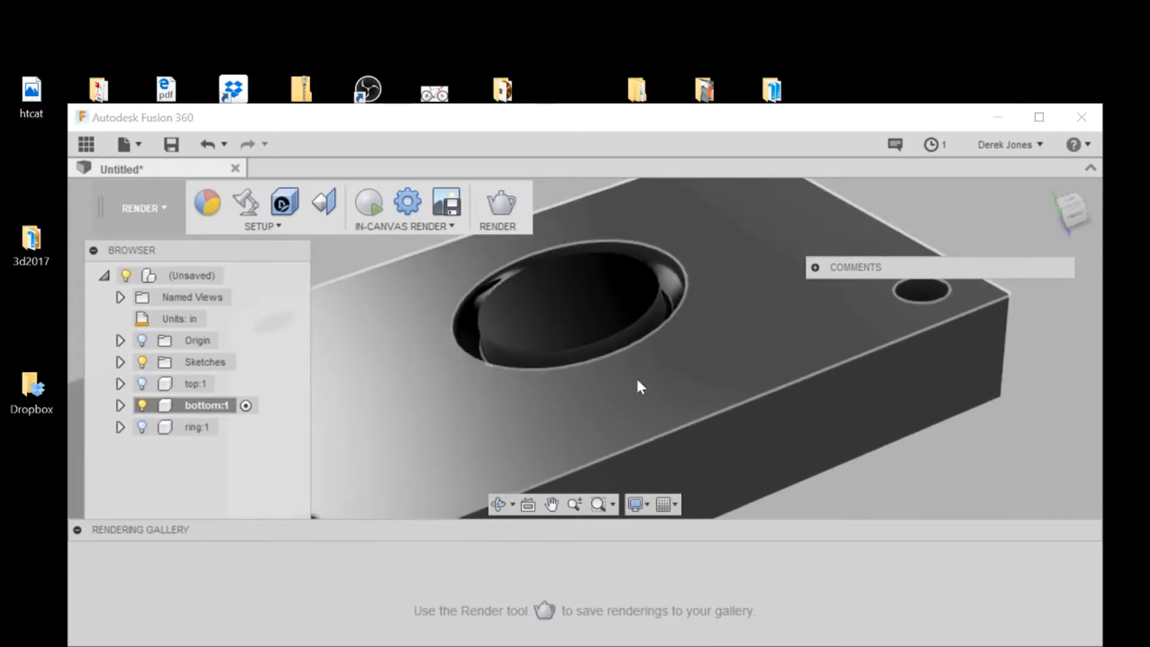
scroll(546, 376, down, 2)
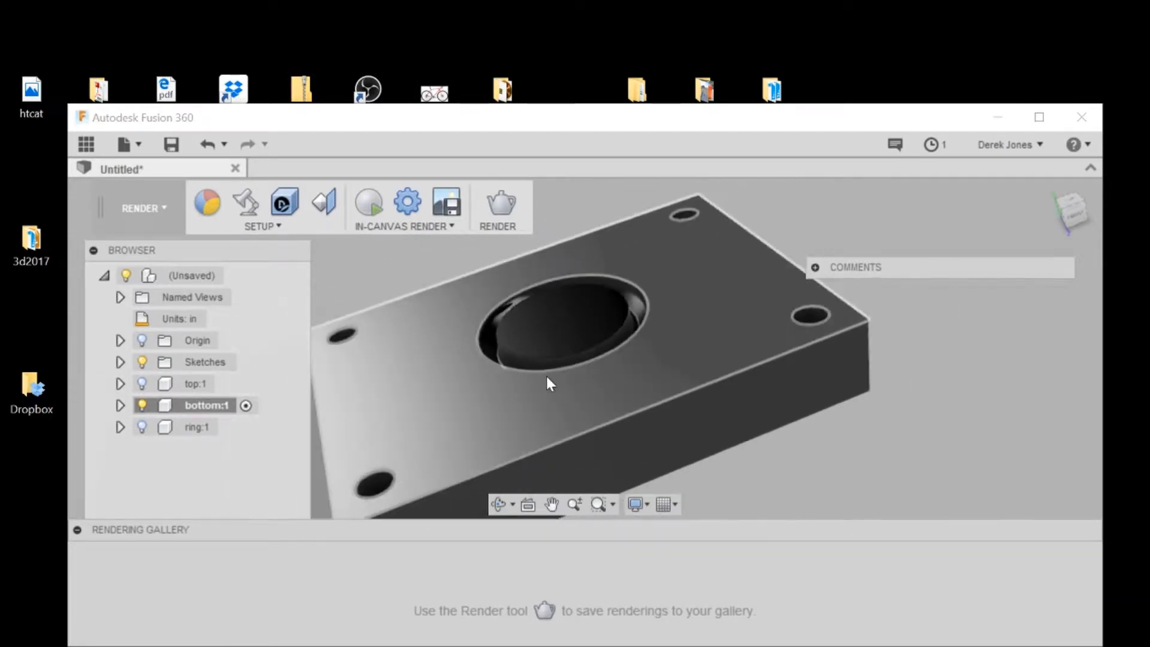
scroll(546, 379, down, 2)
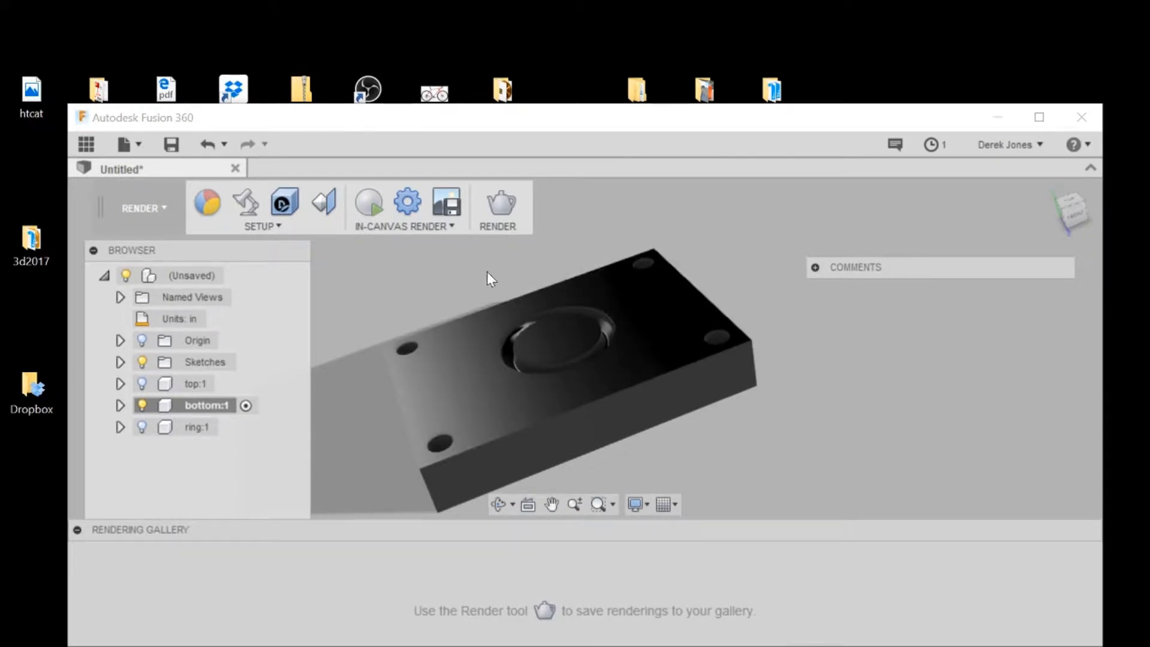
drag(1059, 200, 1073, 209)
shift+middle_drag(583, 338, 584, 285)
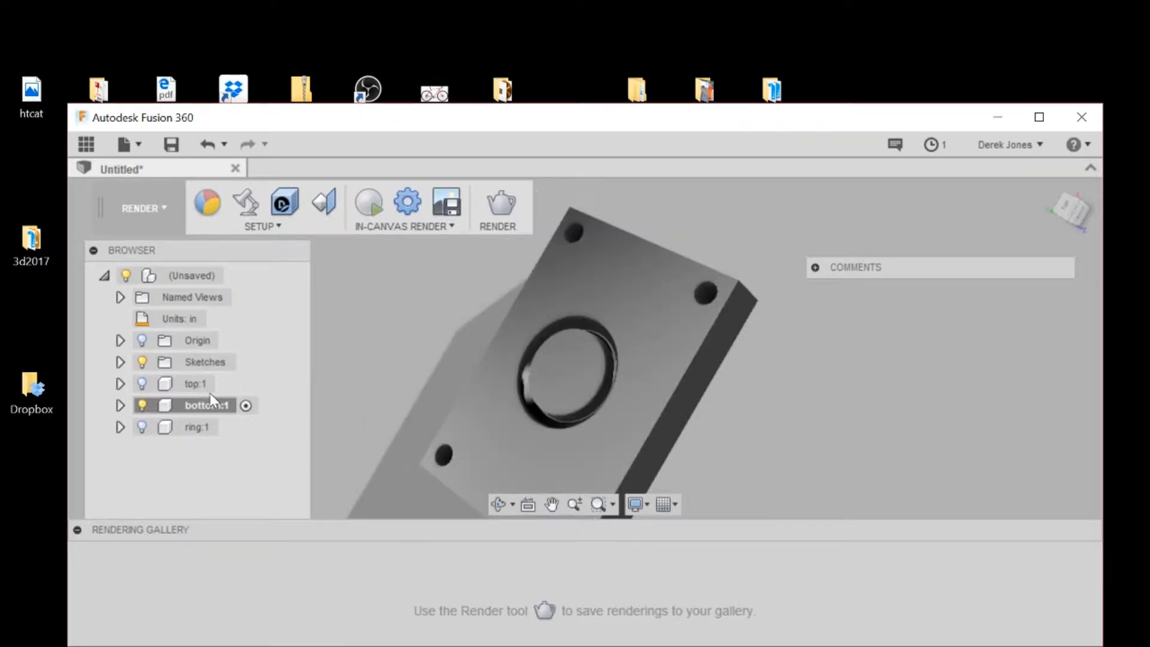
Step: Activate the top component, hide the bottom component, and show the ring and top components
click(204, 384)
click(228, 386)
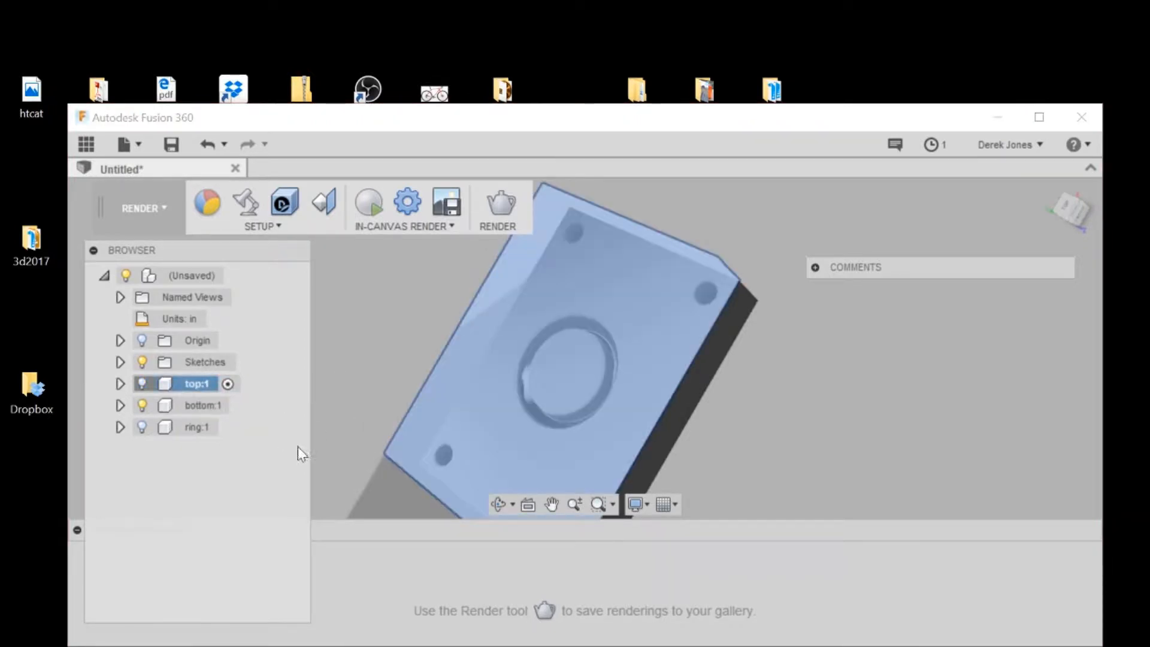
click(859, 390)
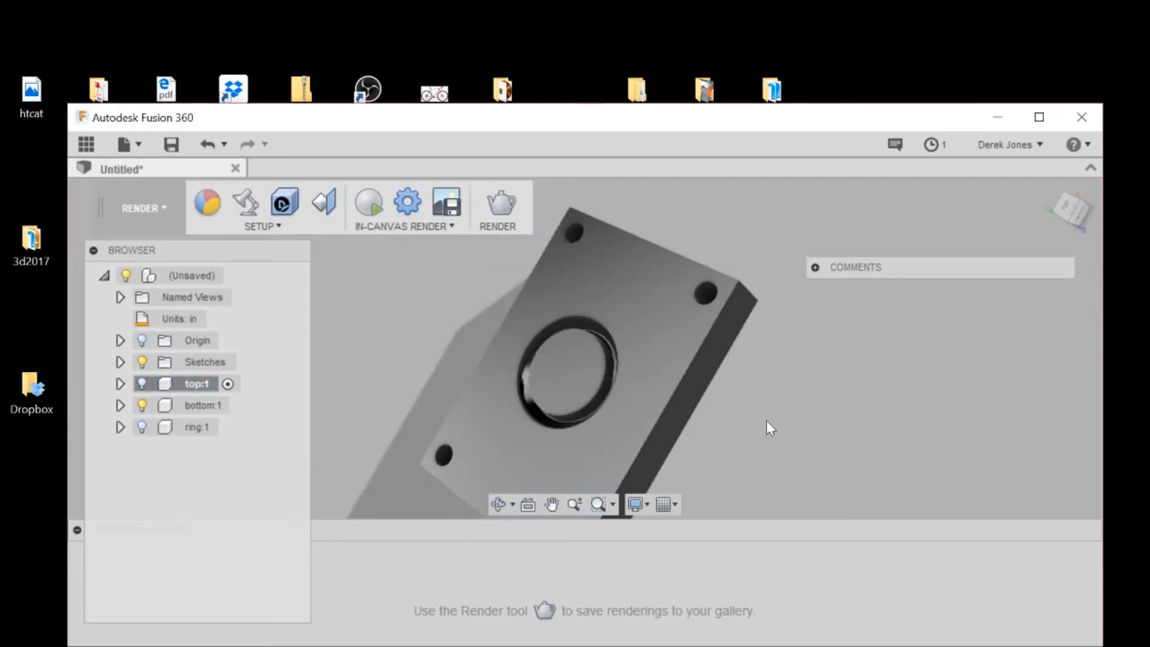
scroll(766, 422, down, 1)
middle_drag(685, 421, 735, 350)
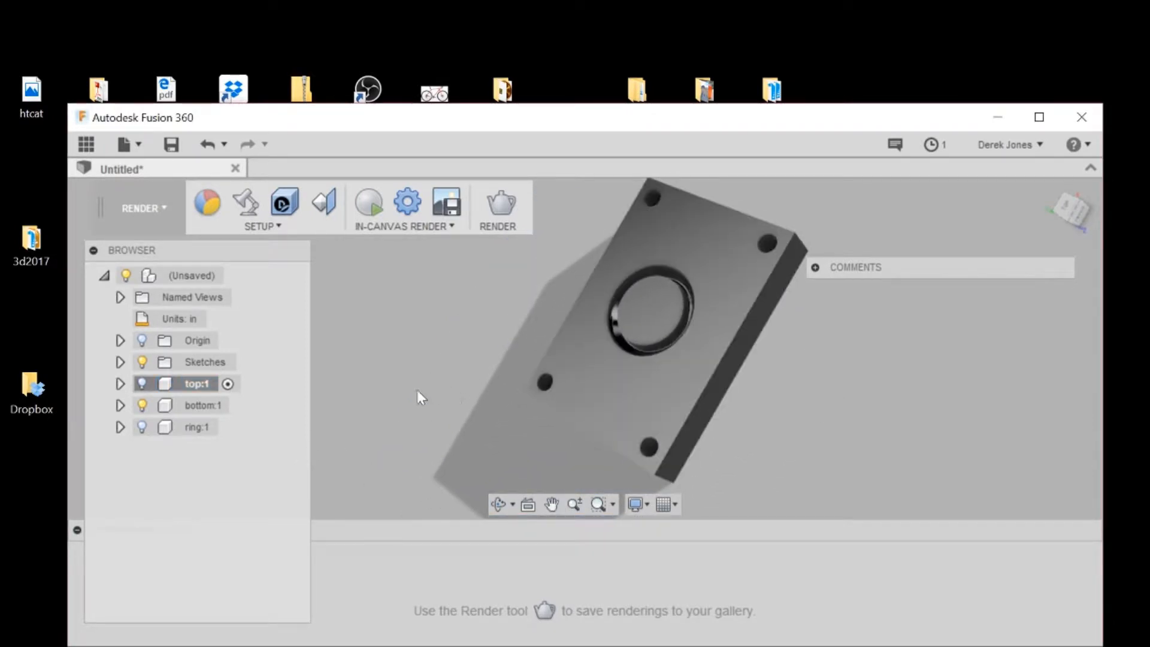
click(143, 405)
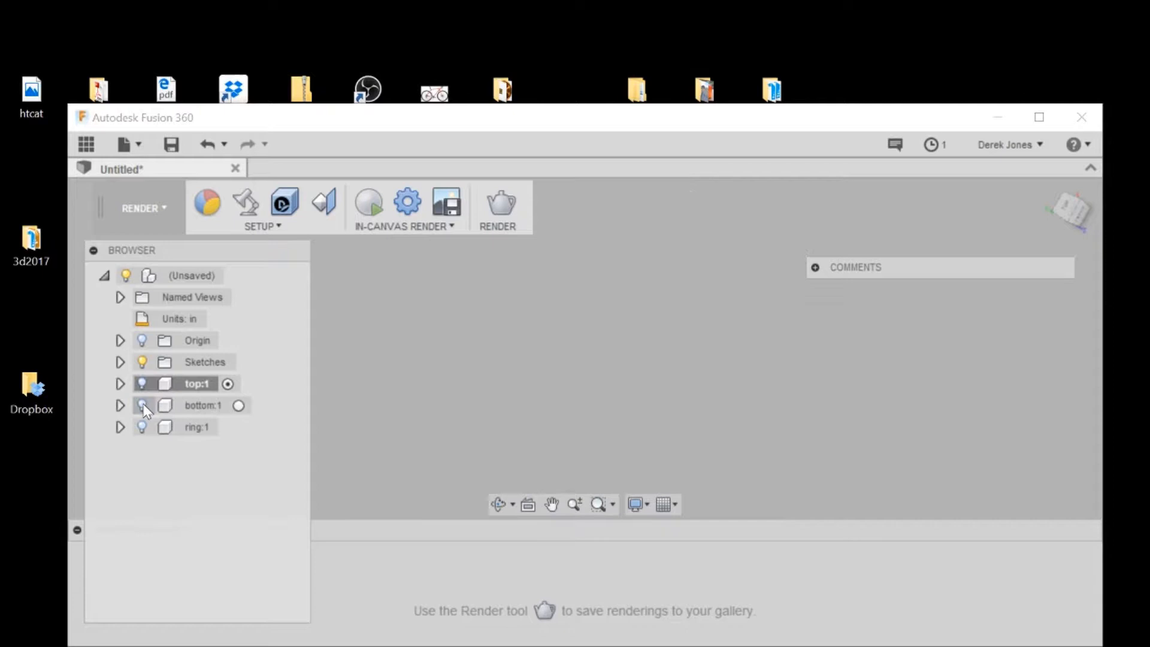
click(142, 426)
click(143, 384)
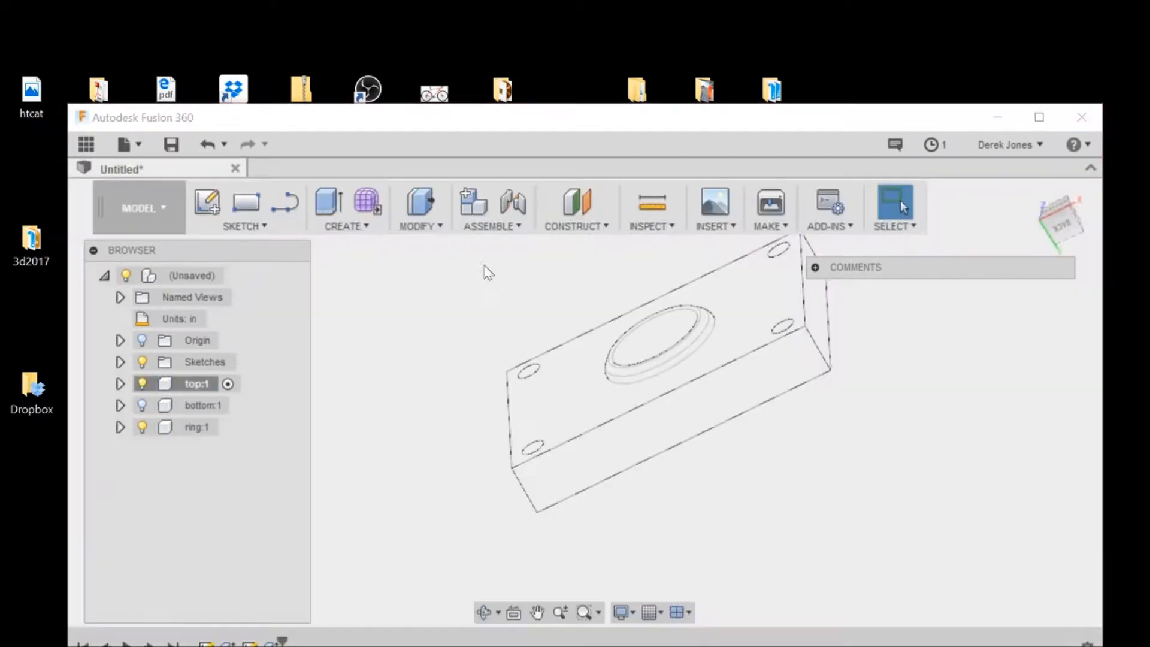
Step: In the Model workspace, cut the ring's shape out of the top block with Combine, keeping the tools
click(417, 230)
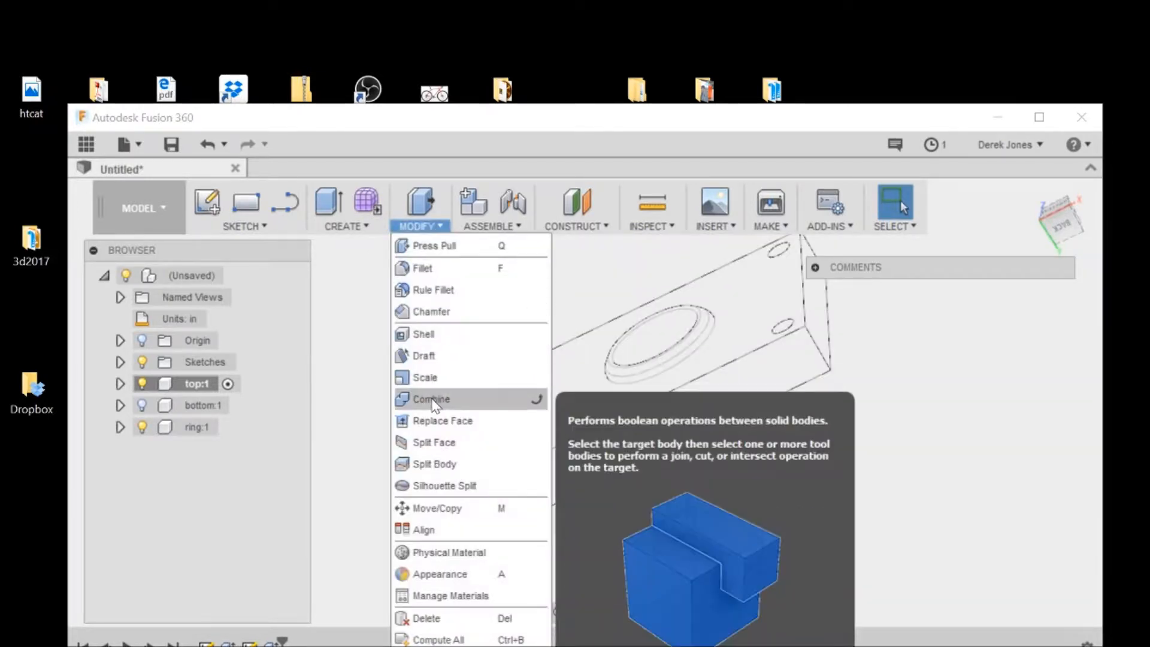
click(432, 399)
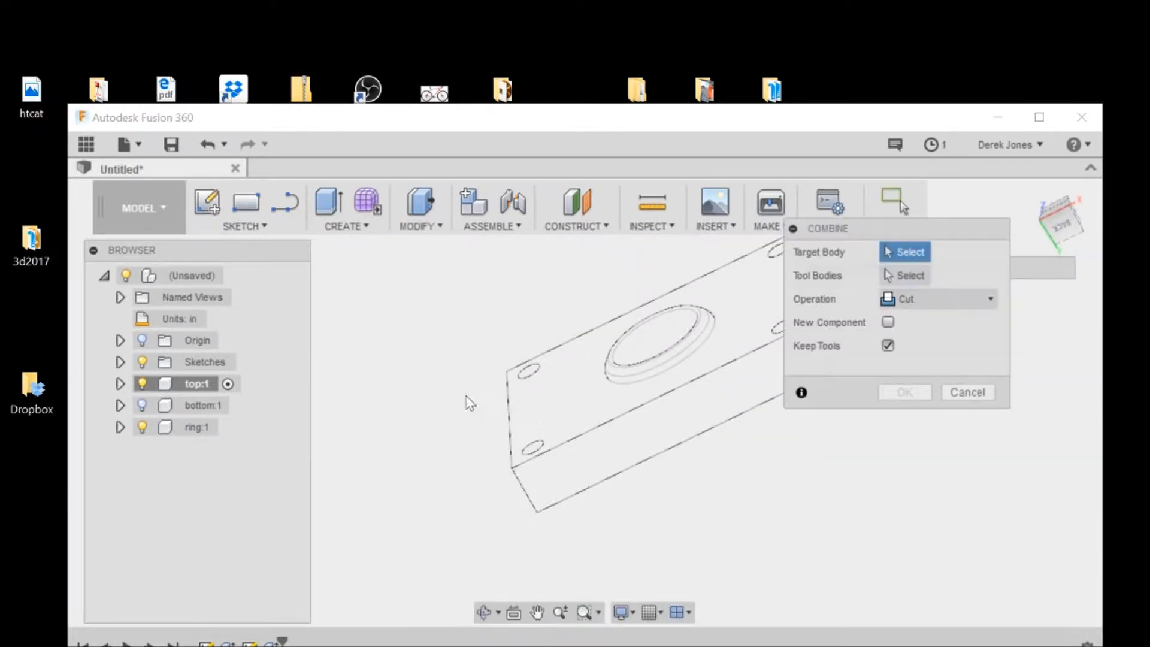
click(910, 276)
click(702, 333)
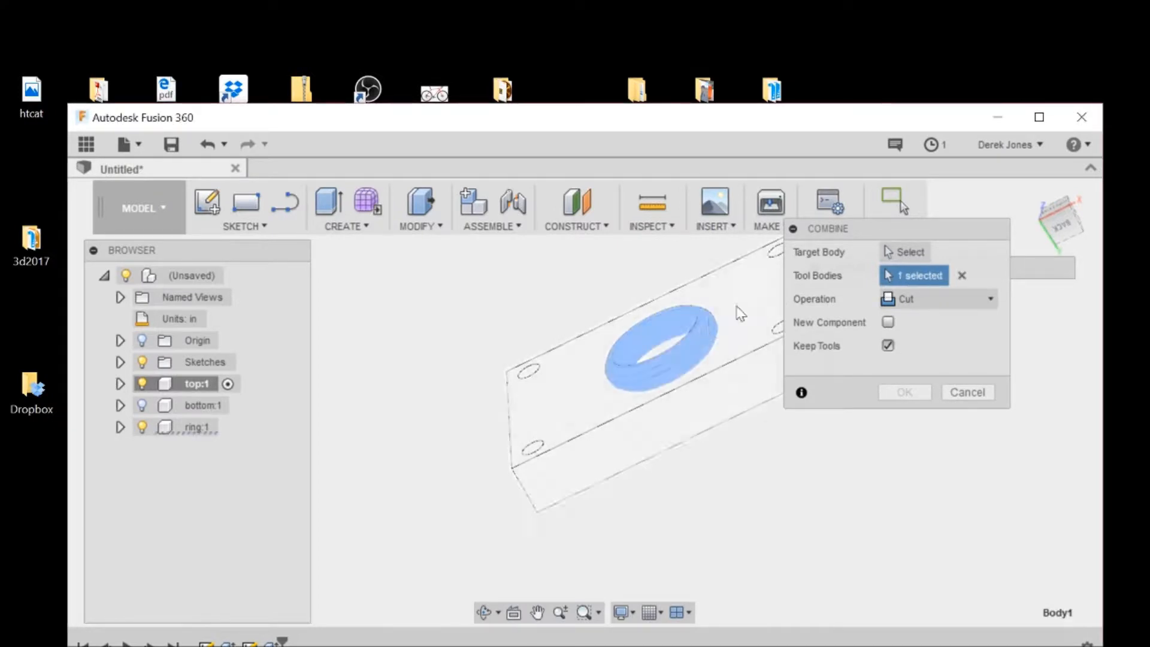
click(911, 251)
click(751, 306)
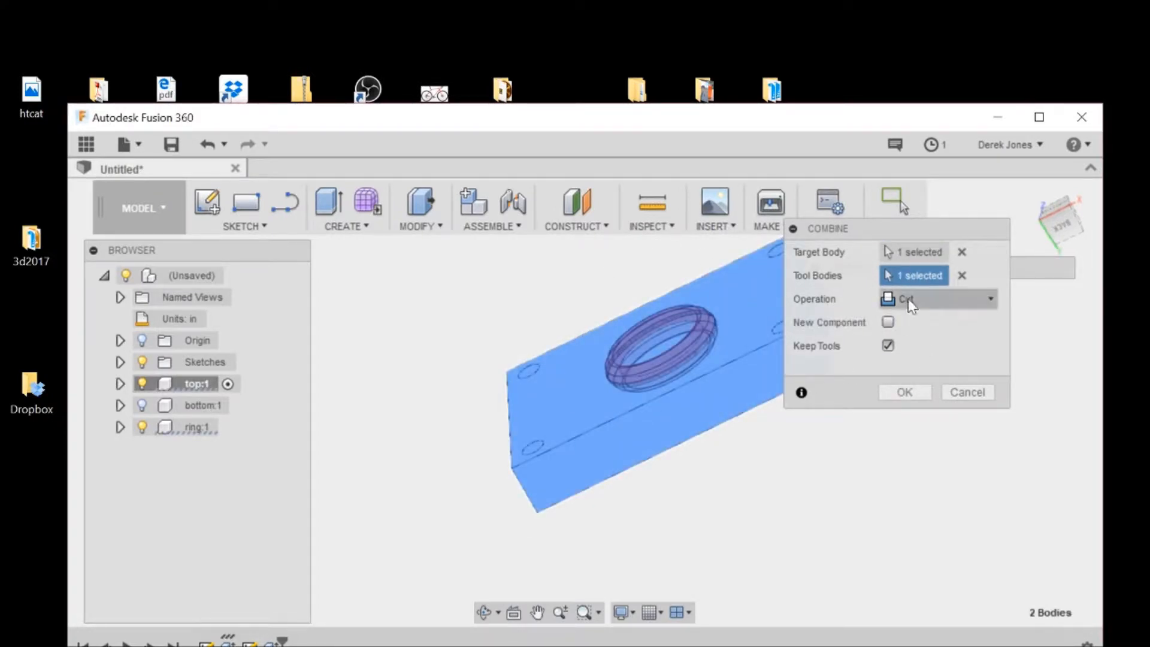
click(904, 392)
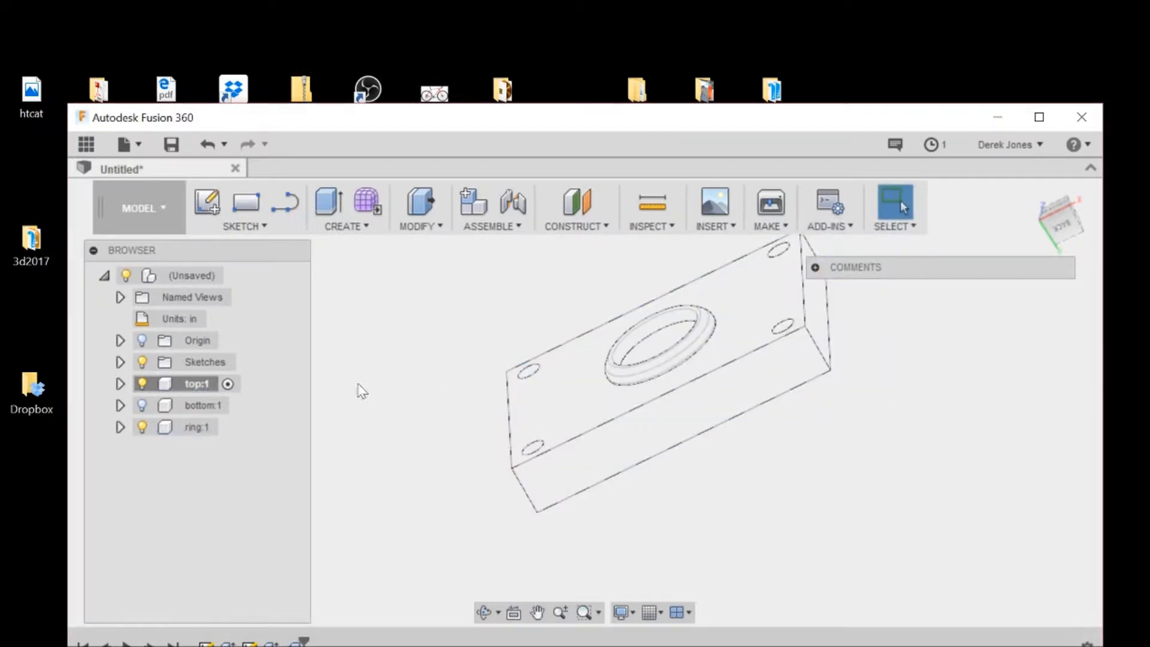
Step: Hide the ring to check the top block's cavity, and show the bottom and ring components again
click(142, 426)
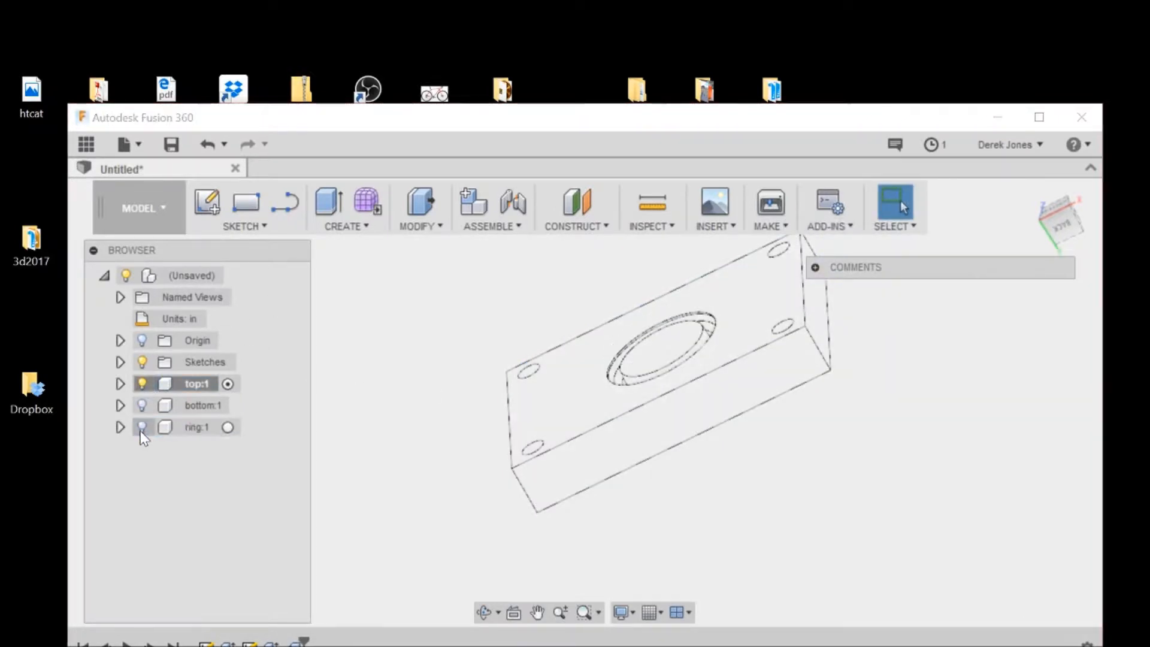
shift+middle_drag(585, 402, 617, 387)
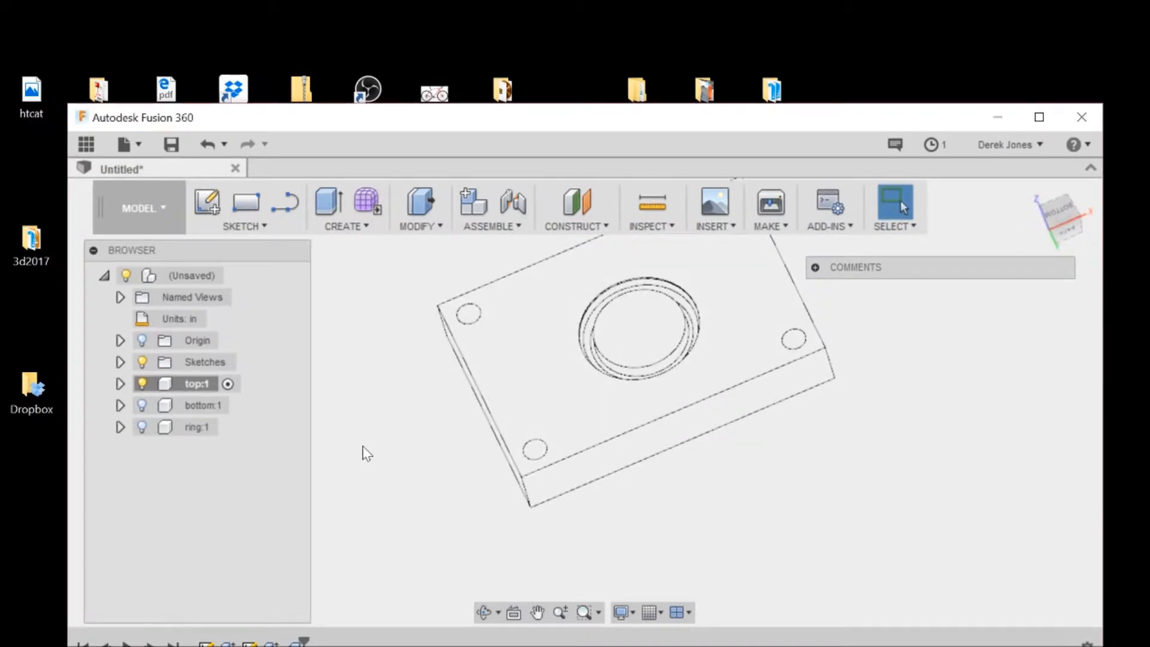
click(142, 406)
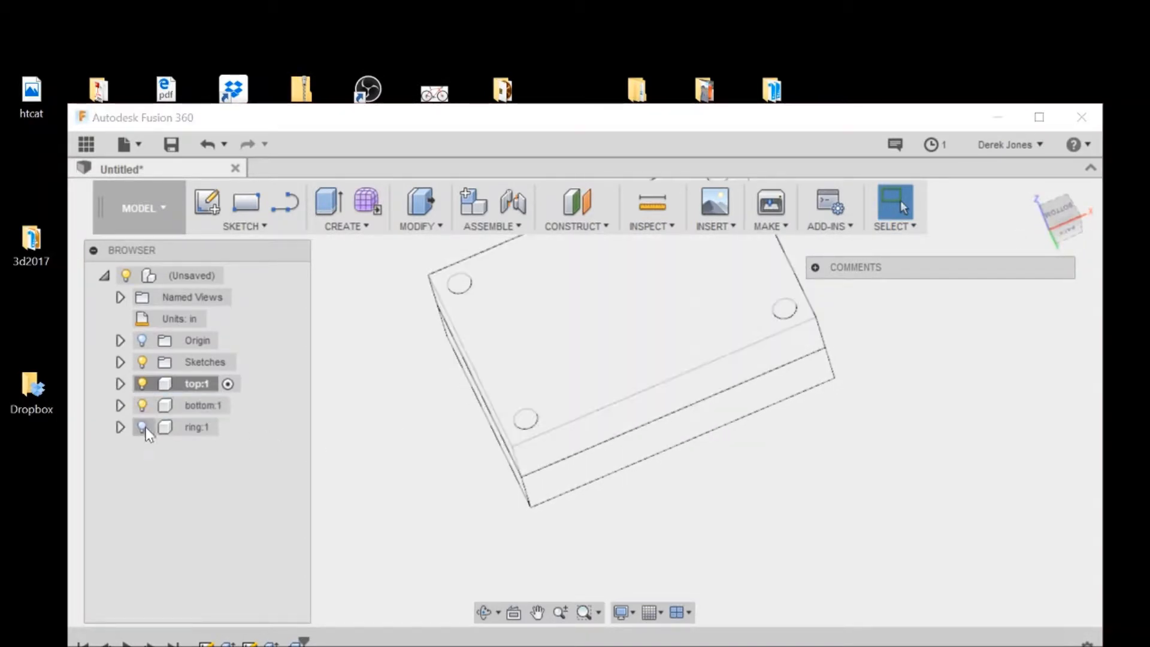
Step: Apply the Phenolic Resin physical material from the plastics library to the top and bottom mold blocks
click(419, 226)
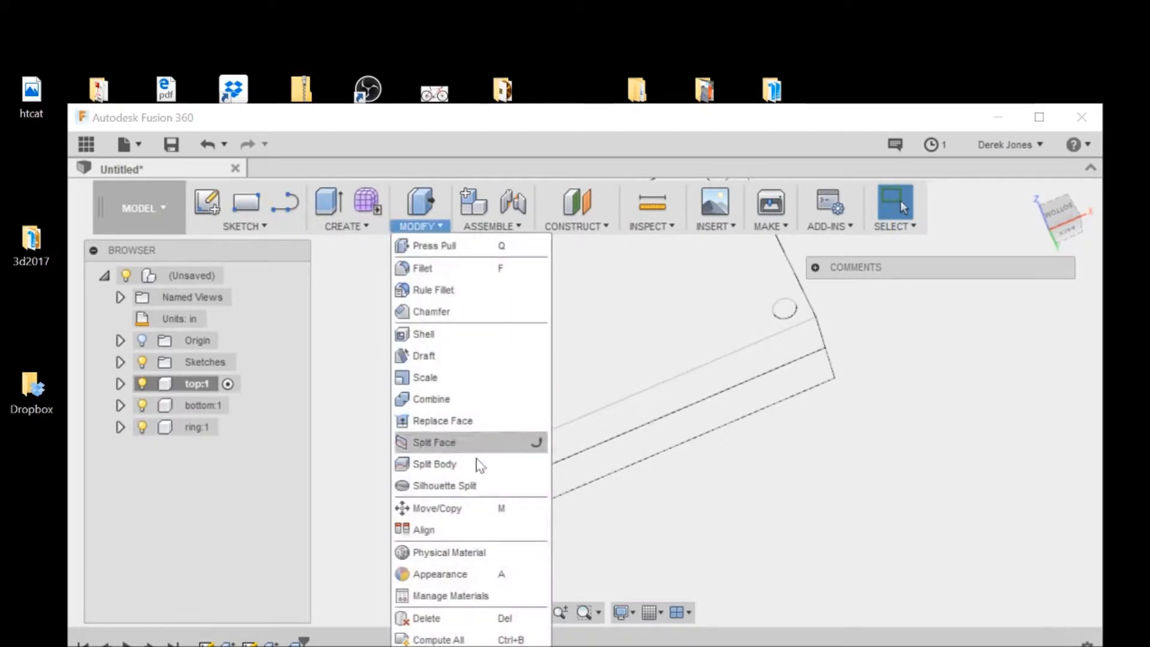
click(482, 554)
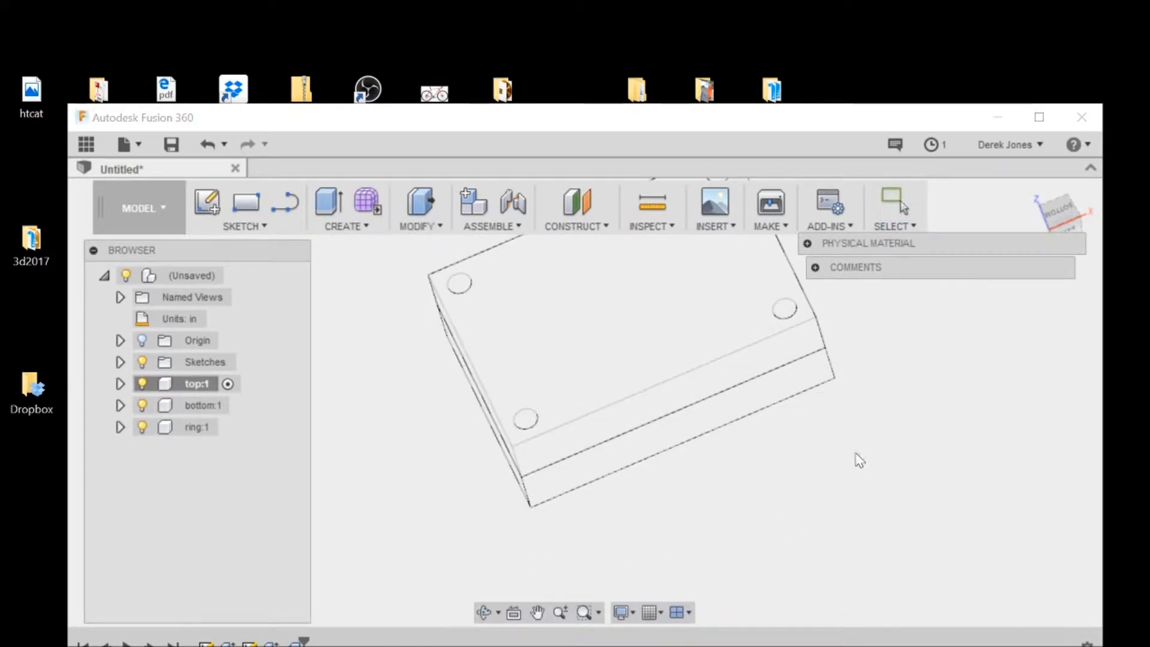
click(808, 245)
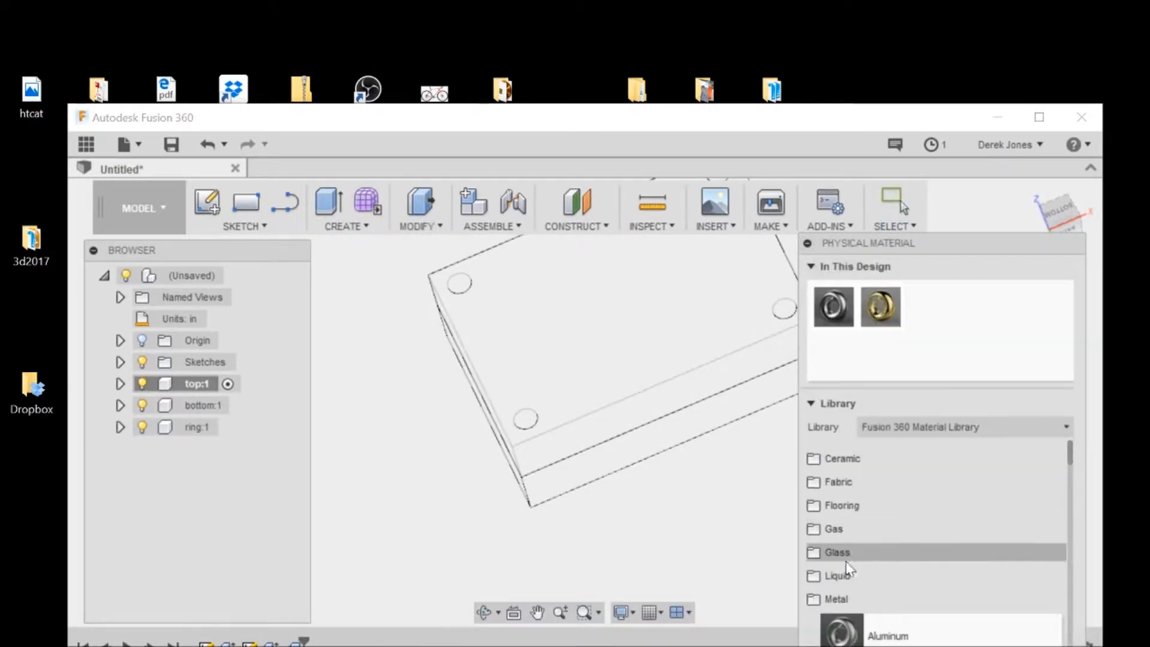
scroll(845, 569, down, 5)
scroll(832, 539, up, 3)
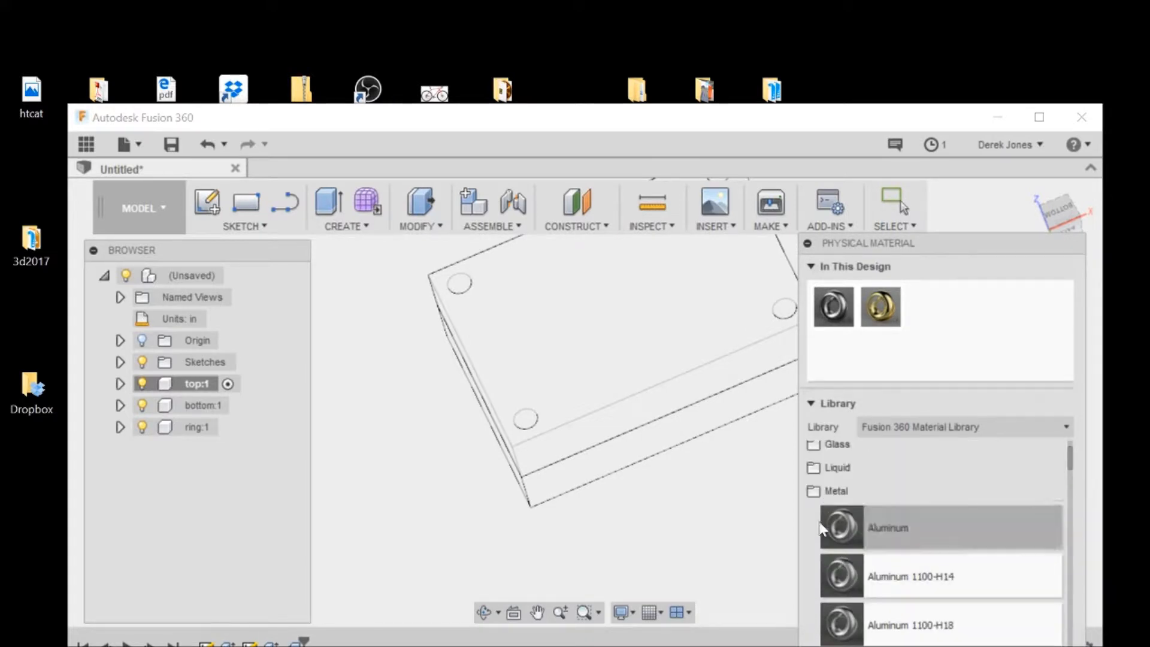
click(813, 490)
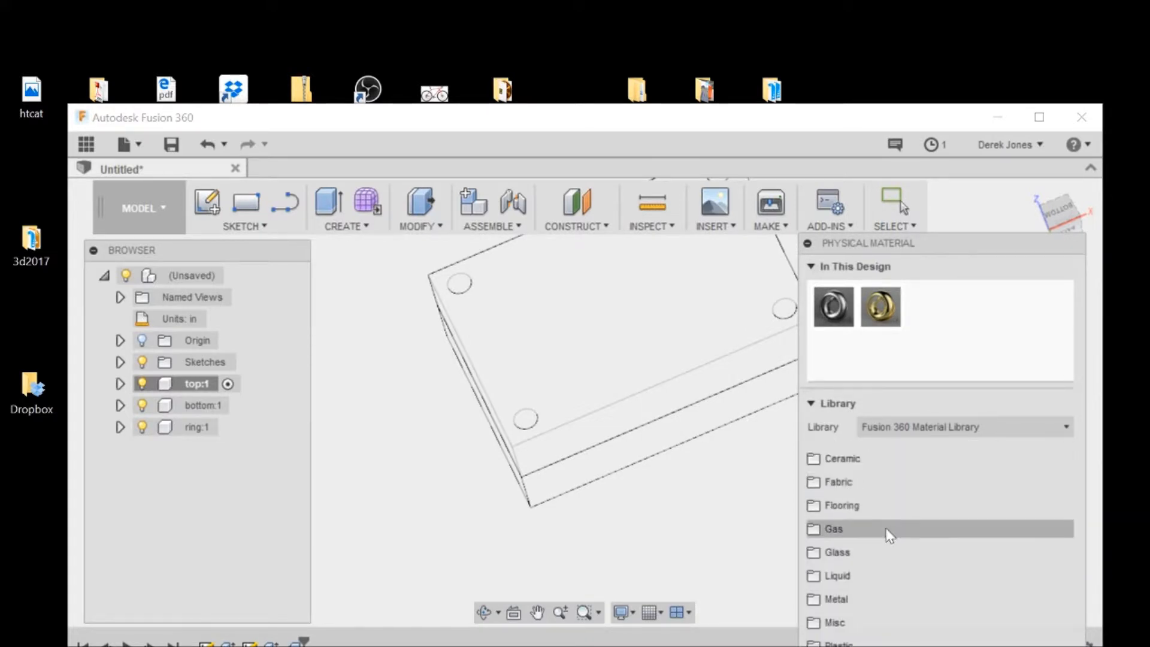
click(839, 623)
scroll(874, 605, down, 3)
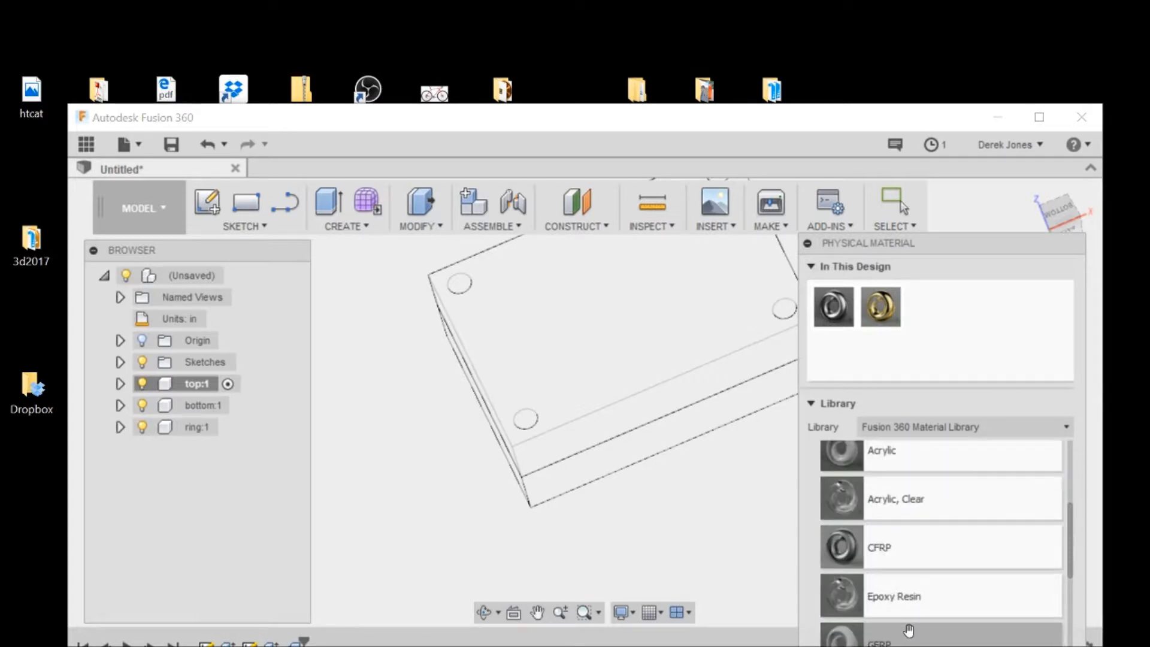
scroll(878, 606, down, 12)
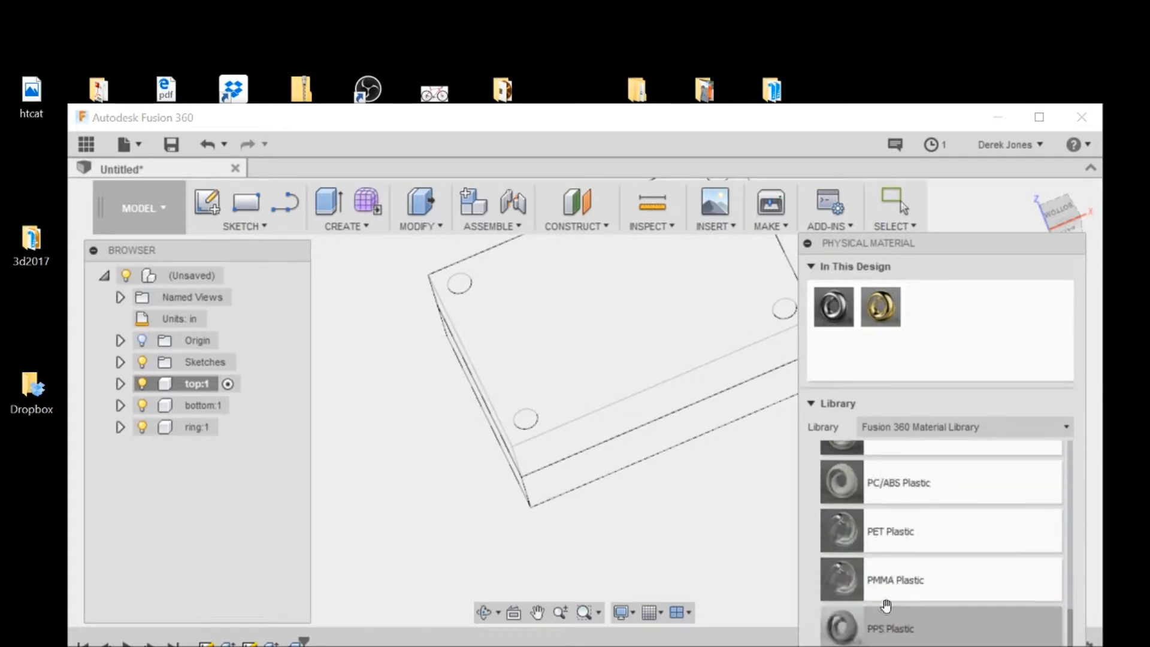
scroll(882, 608, down, 3)
drag(765, 517, 675, 436)
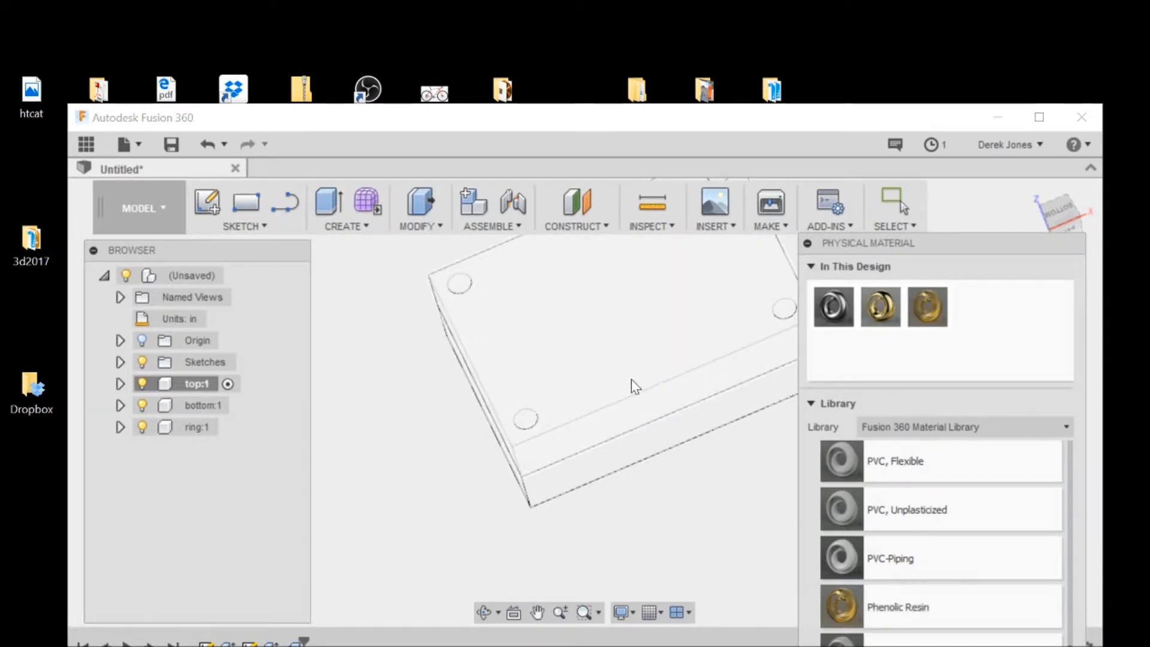
Step: Switch to the Render workspace and examine the gold ring inside the translucent mold from different angles
click(162, 222)
click(131, 308)
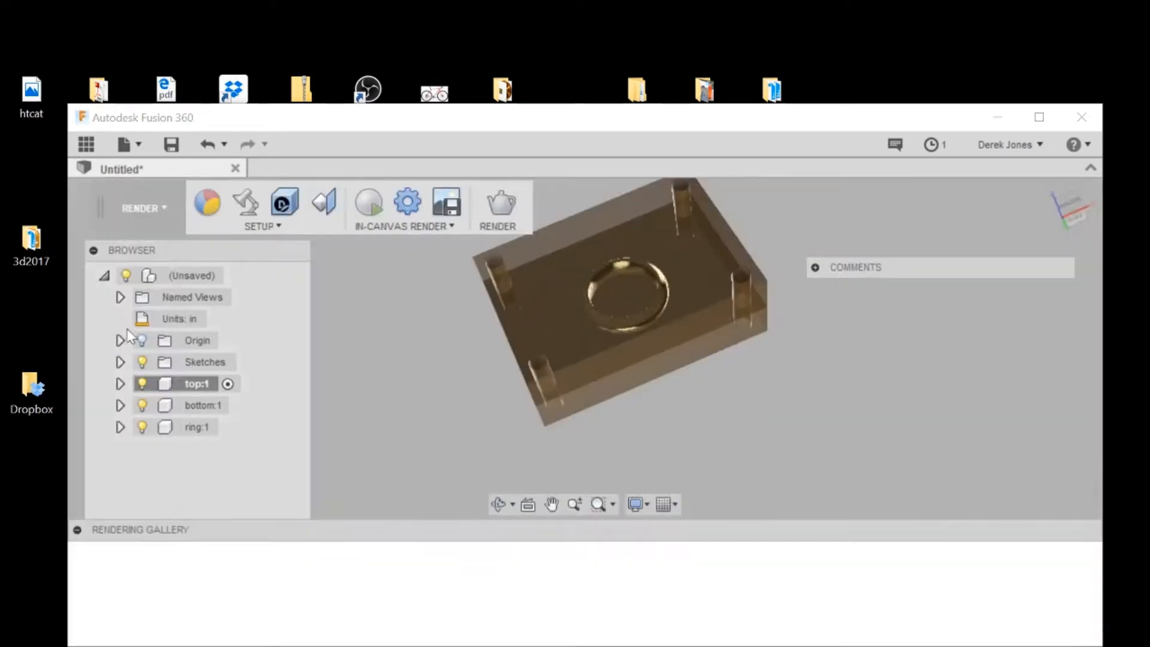
drag(1059, 195, 1072, 207)
scroll(767, 368, up, 2)
scroll(766, 368, down, 2)
middle_drag(656, 344, 679, 406)
scroll(736, 455, up, 2)
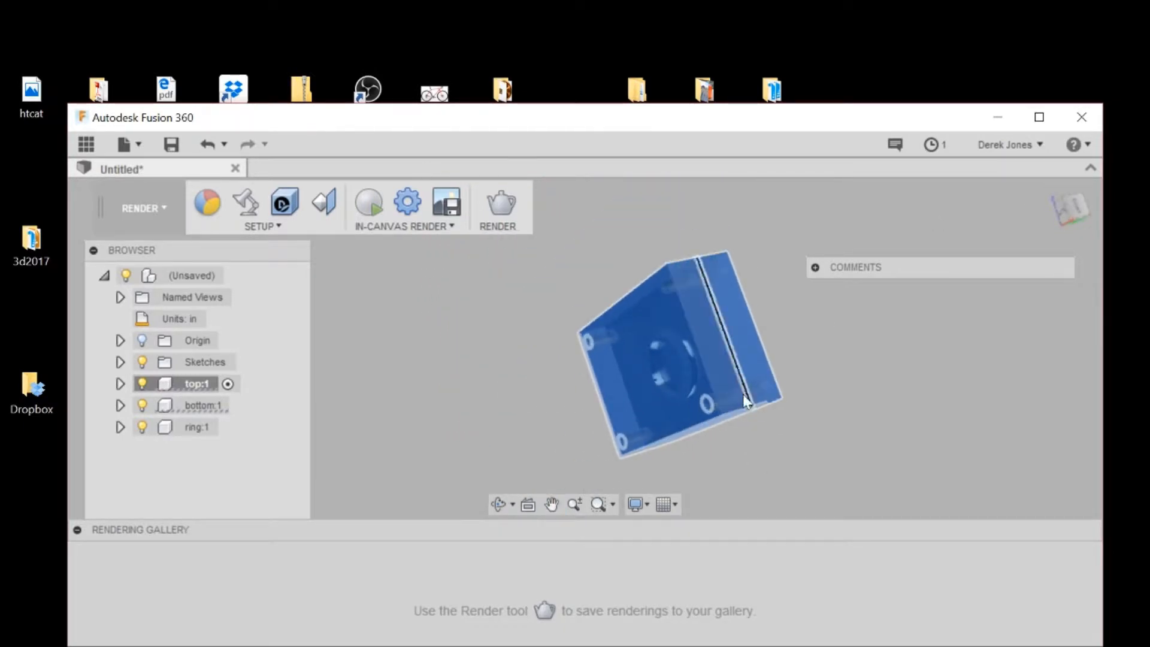
click(900, 325)
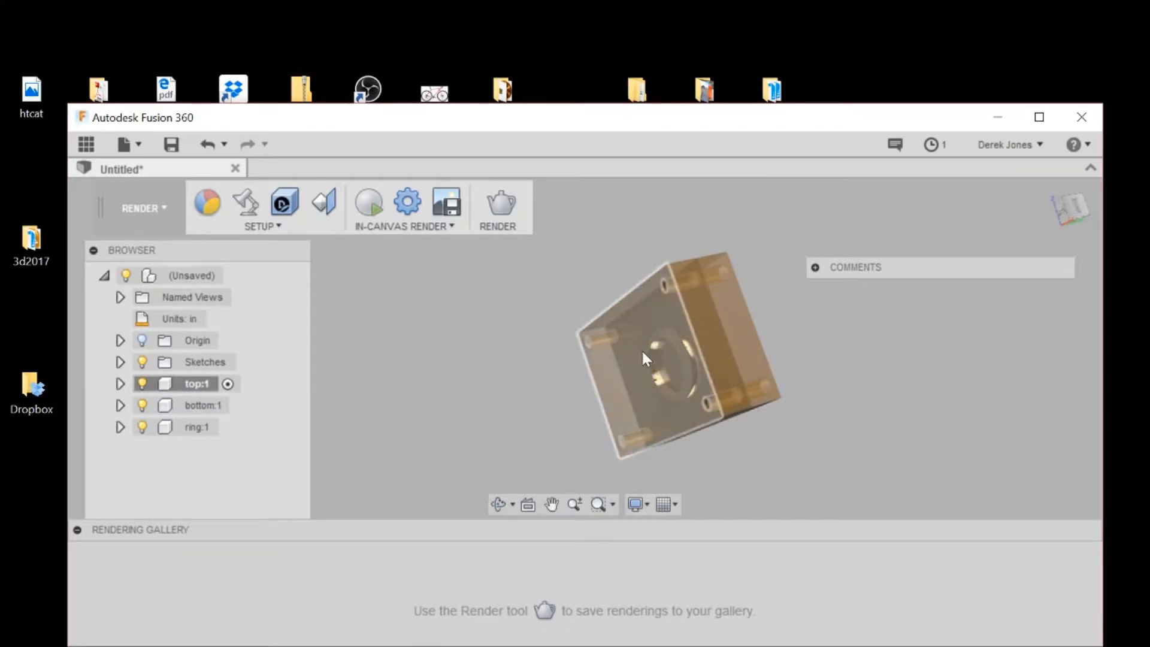
Step: Return to the Model workspace and hide the top component to expose the bottom block's ring side
click(135, 210)
click(140, 246)
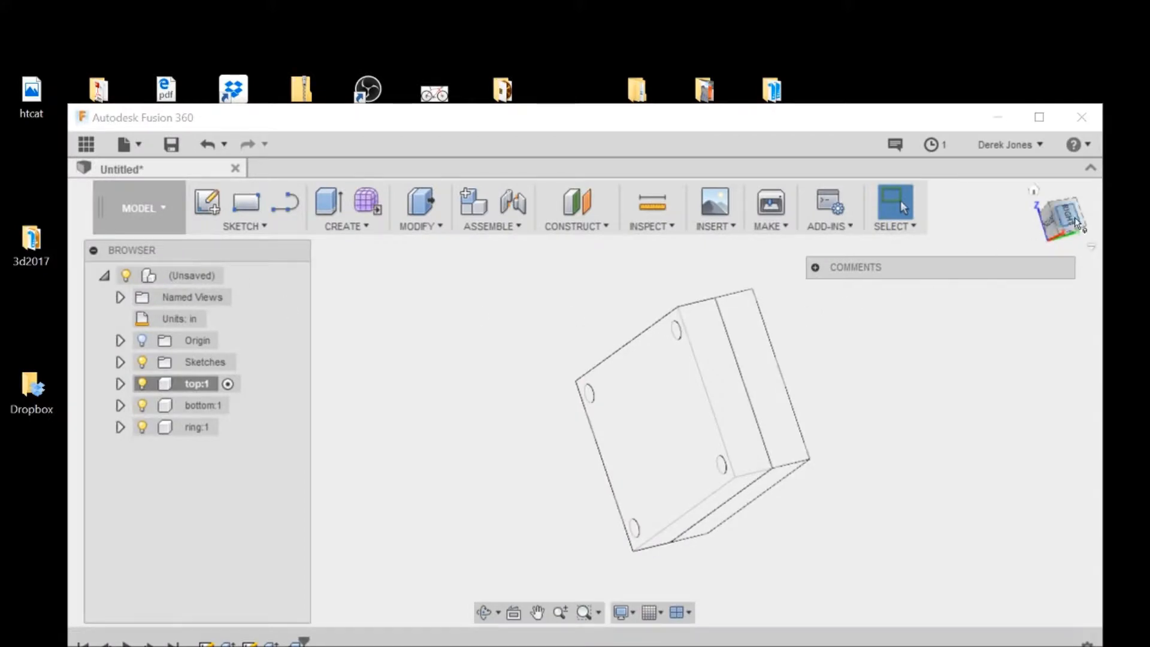
click(142, 384)
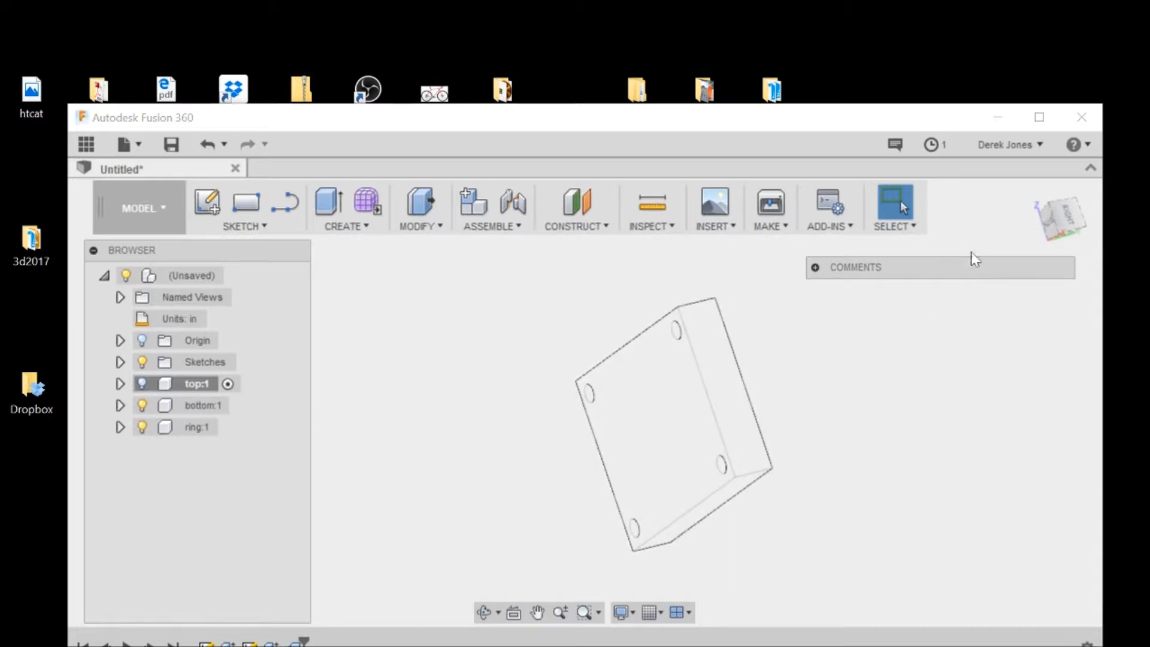
mouse_move(1053, 219)
mouse_down()
mouse_move(1042, 222)
mouse_move(1060, 219)
mouse_move(1057, 231)
mouse_move(1046, 221)
mouse_move(1057, 219)
mouse_up()
middle_drag(590, 390, 665, 456)
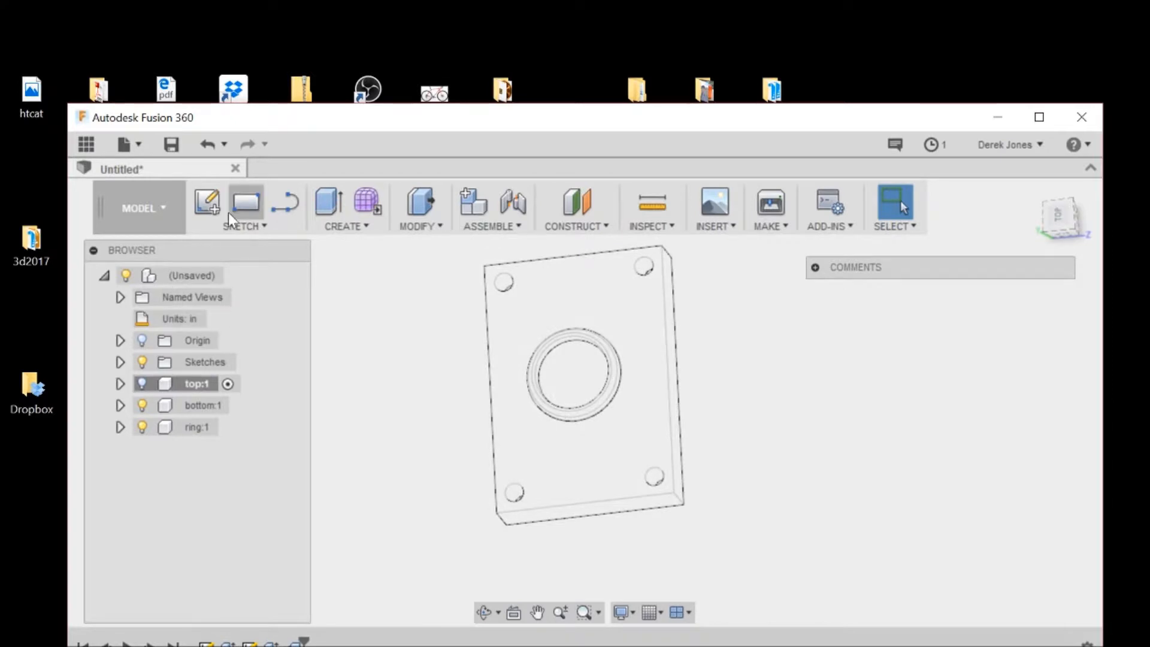
click(242, 225)
mouse_move(250, 147)
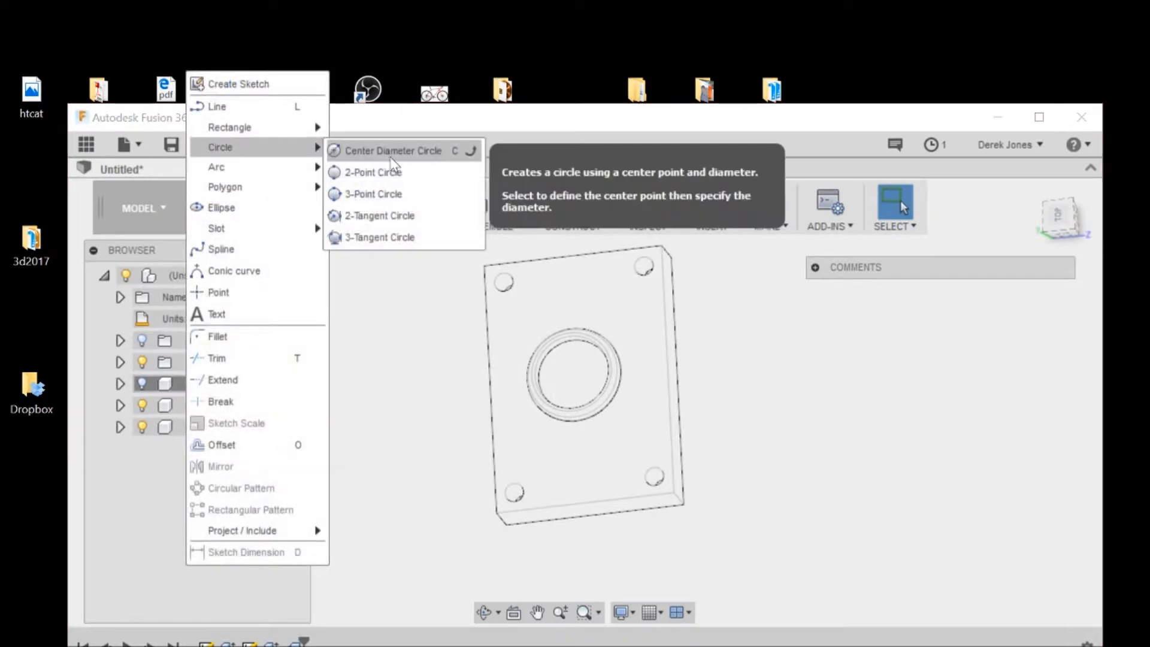
click(393, 149)
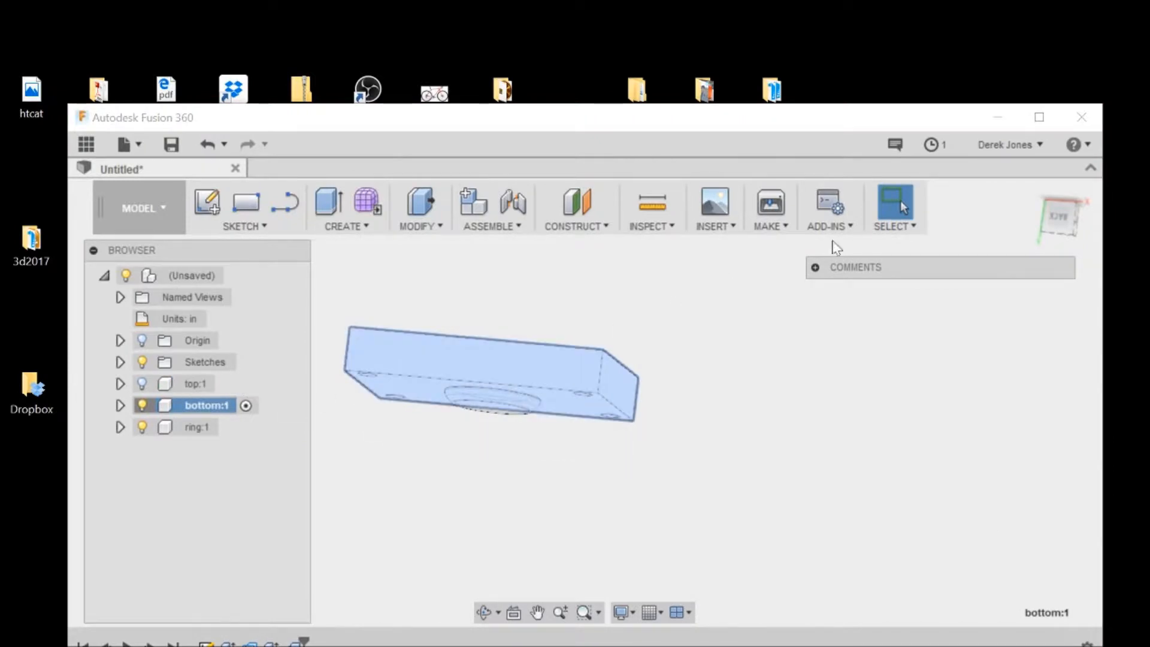
Step: Sketch a circle about 0.2 in in diameter on the bottom block's ring-side face, between the ring and the nearer short edge
click(1064, 216)
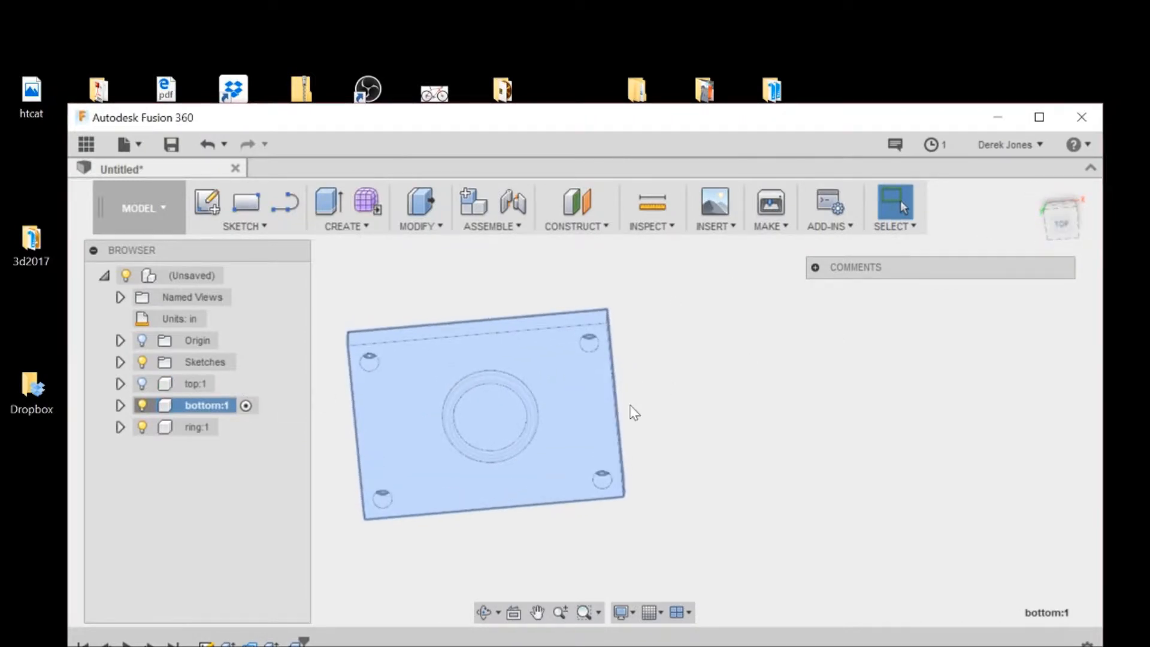
click(554, 429)
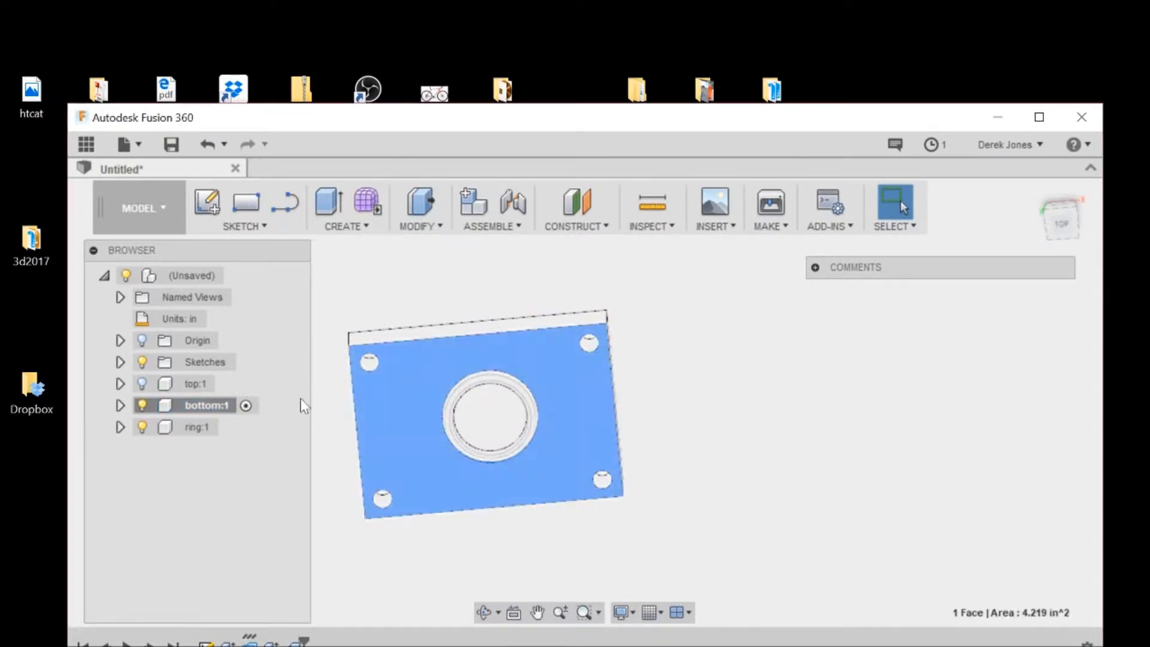
click(1075, 215)
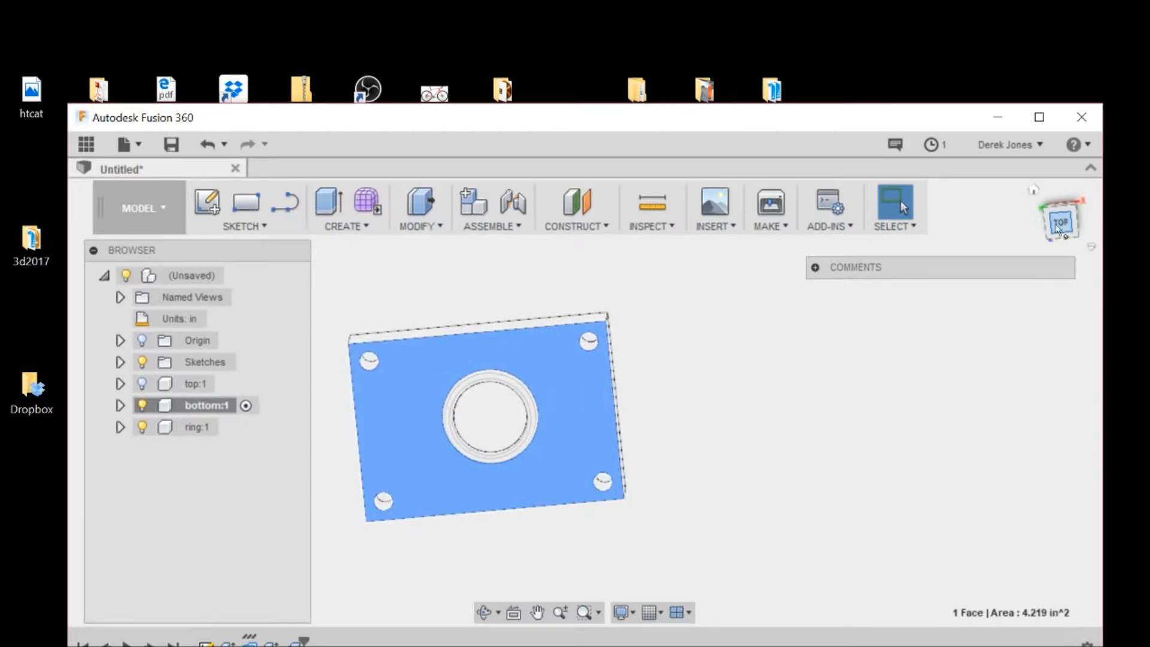
click(243, 226)
mouse_move(234, 150)
click(386, 149)
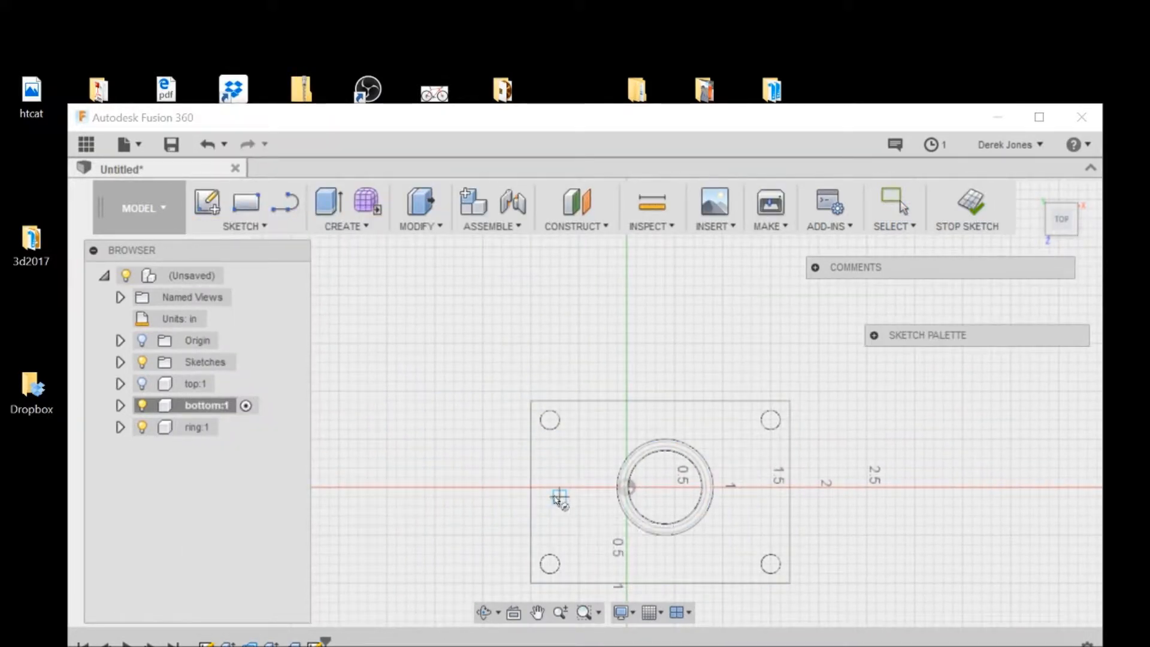
scroll(558, 499, up, 4)
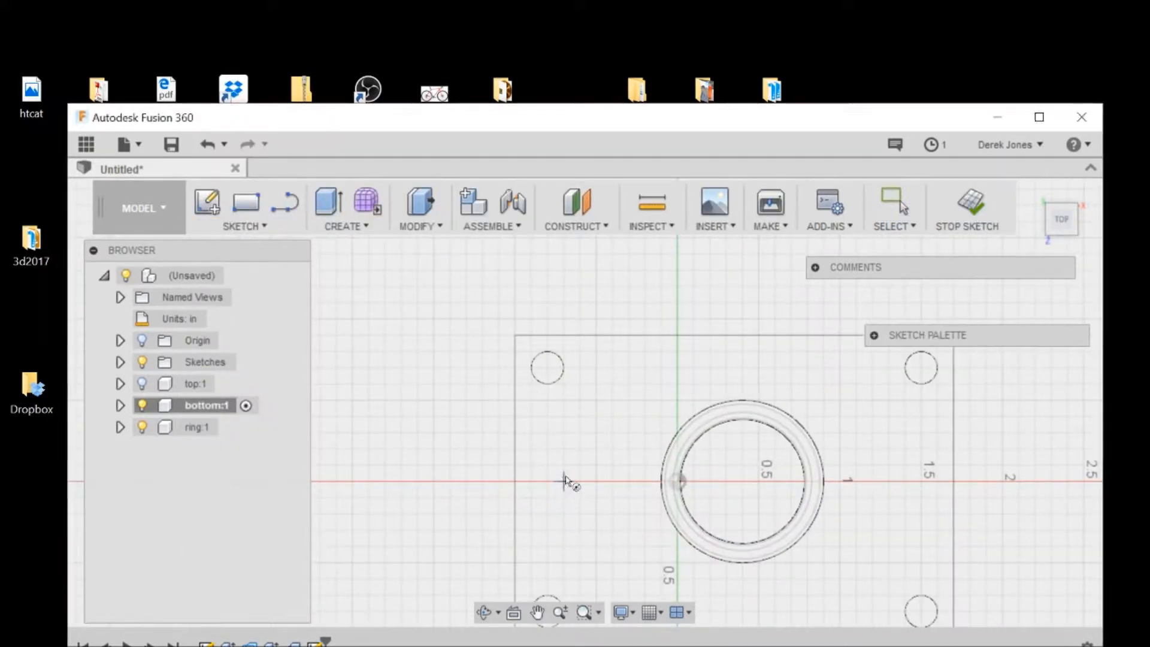
click(563, 481)
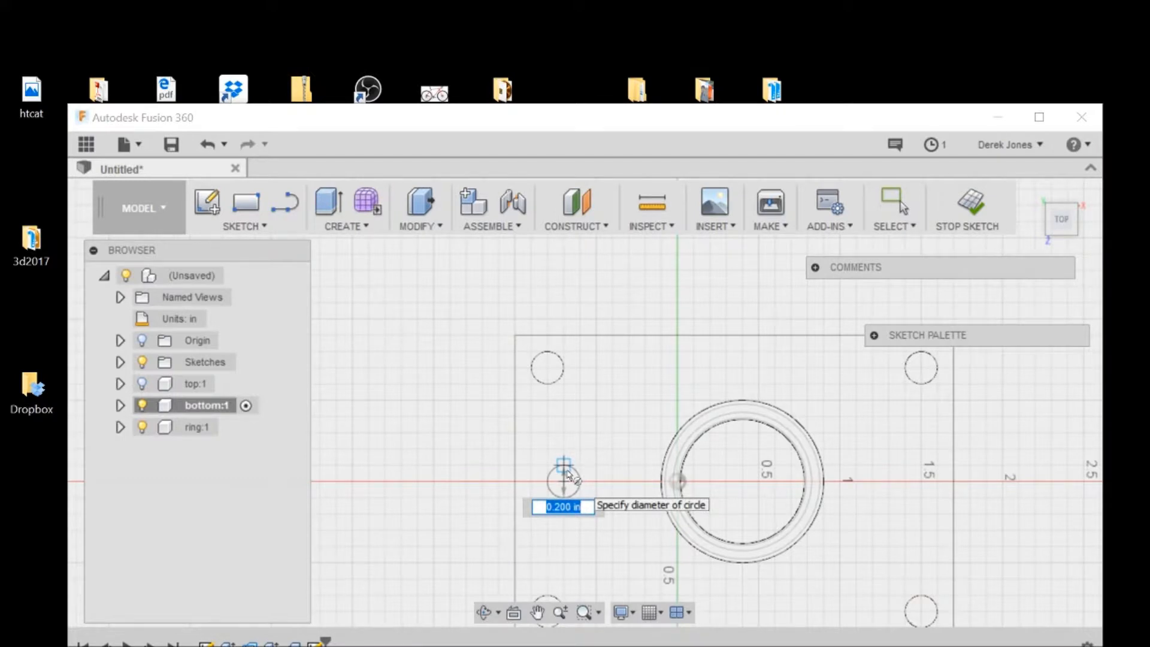
key(Return)
Step: Sketch a larger circle between the ring and a corner hole, and a circle about 0.283 in in diameter near the front long edge
click(872, 417)
key(Return)
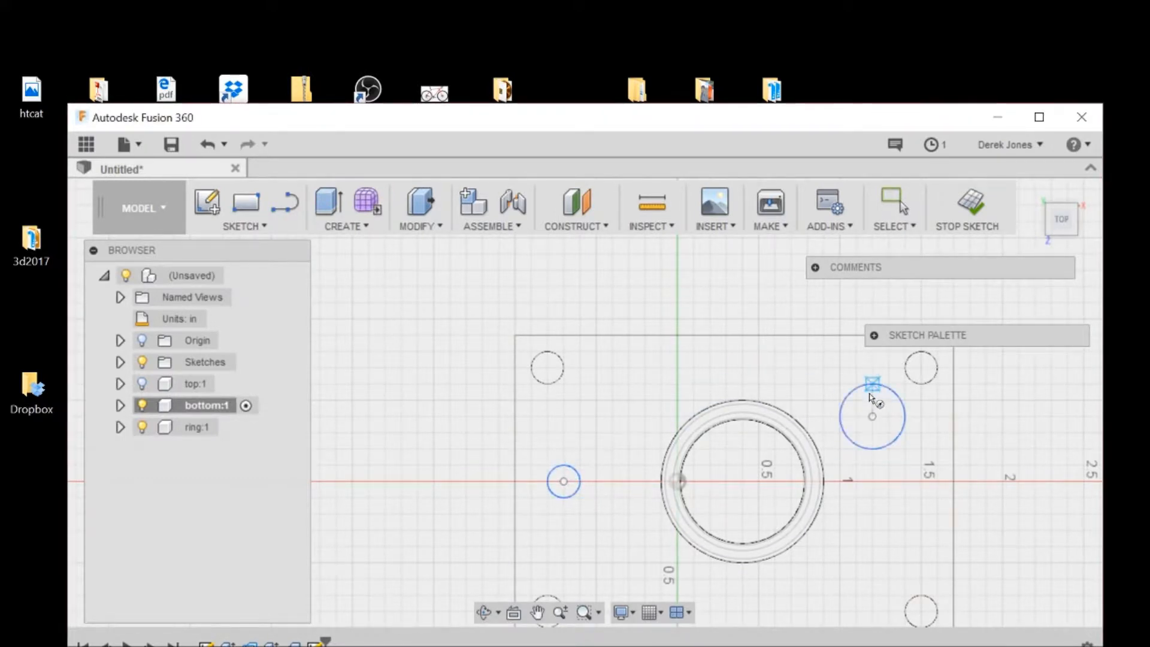
middle_drag(808, 557, 790, 474)
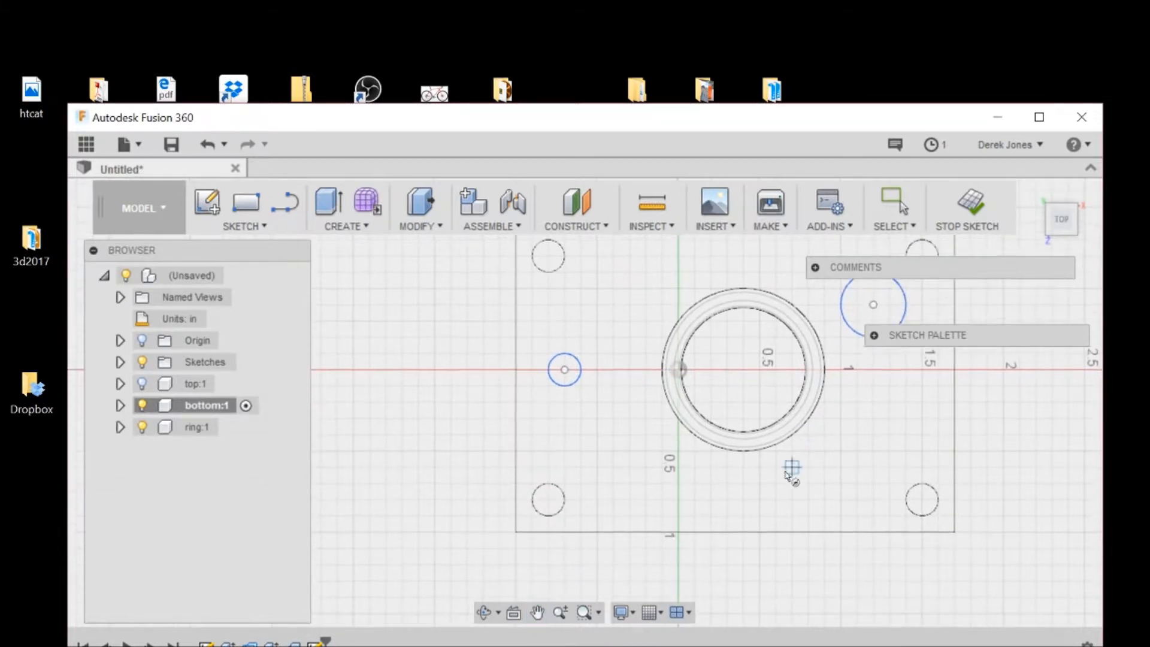
click(695, 484)
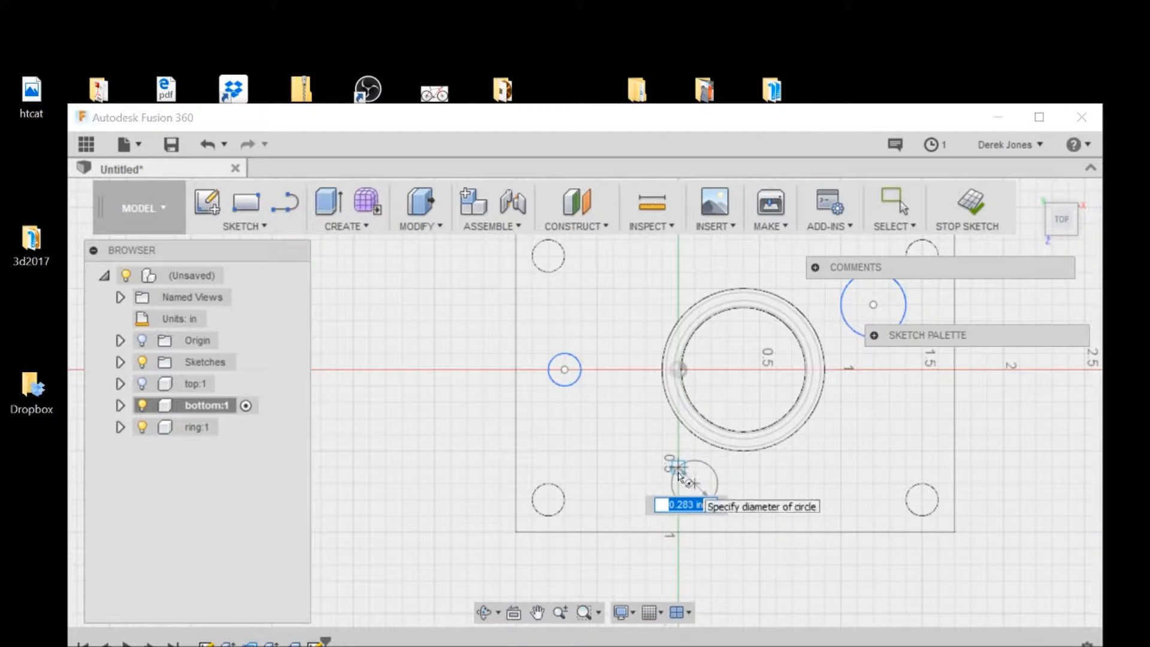
click(674, 474)
scroll(811, 520, down, 3)
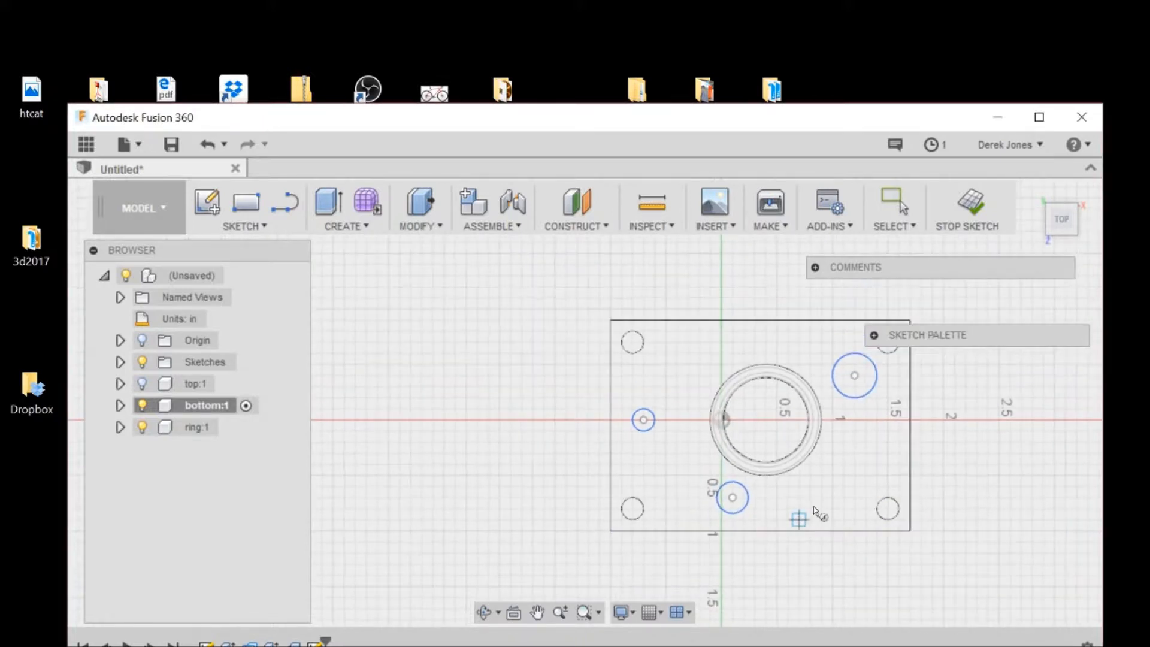
Step: Extrude the three circles 0.125 in out of the bottom block's face as joined alignment pegs
mouse_move(1060, 235)
mouse_down()
mouse_move(1055, 212)
mouse_move(1053, 230)
mouse_up()
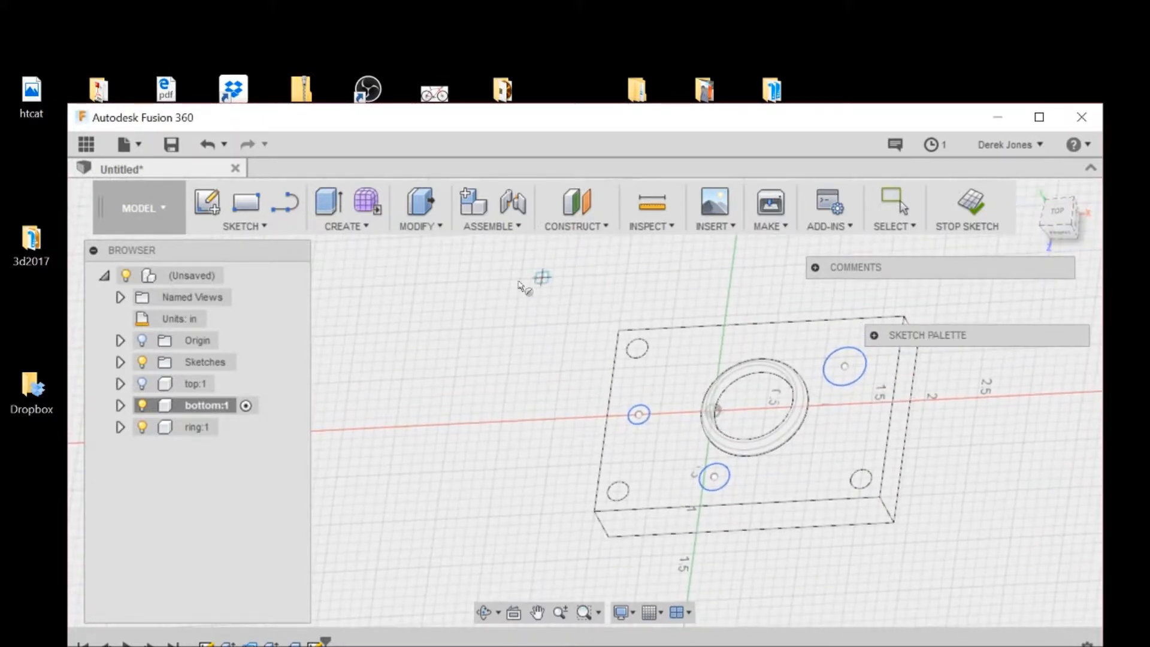
click(414, 226)
click(424, 245)
click(637, 420)
click(713, 476)
middle_drag(782, 439, 674, 457)
click(736, 387)
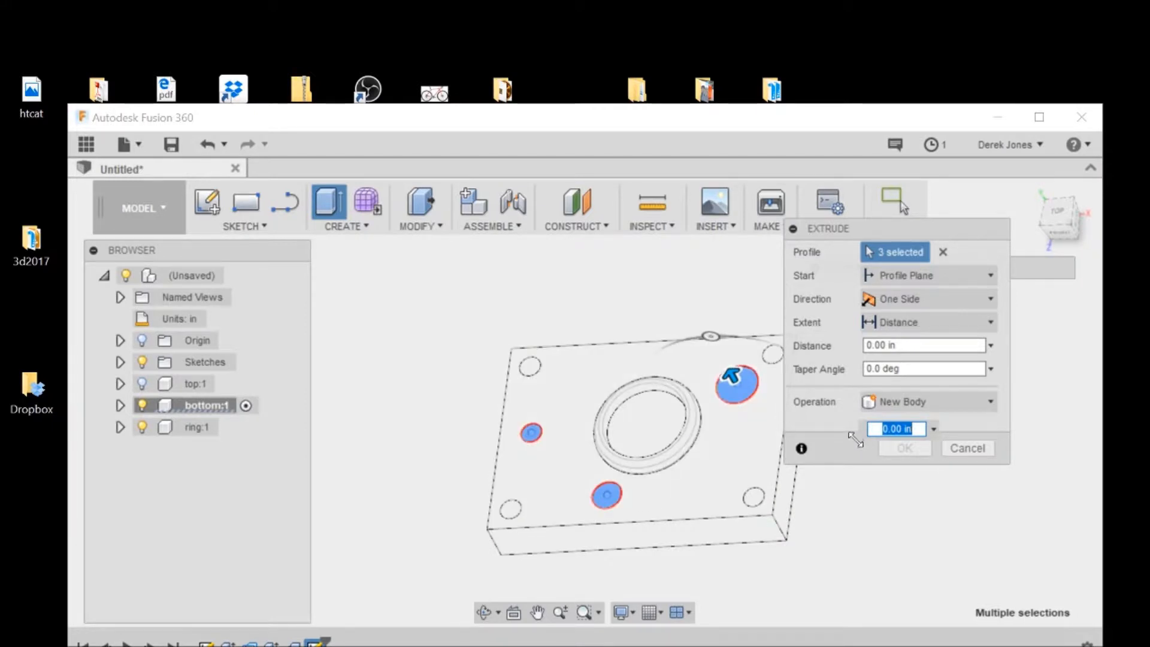
text(.125)
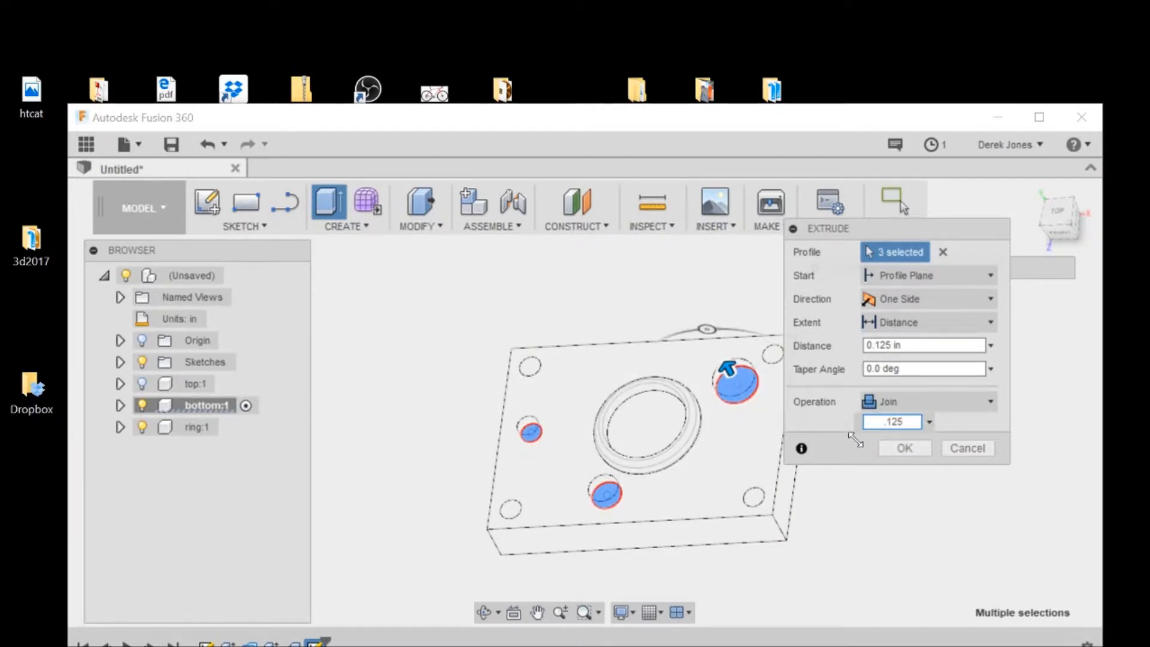
key(Return)
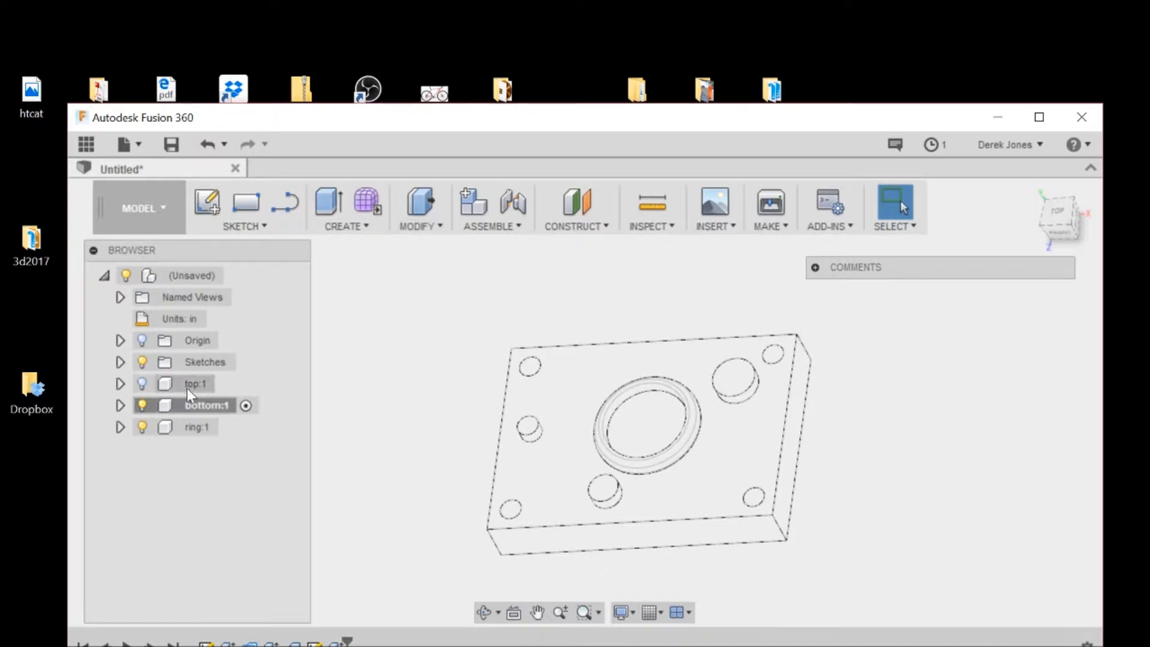
Step: Show the top component and cut the bottom block's shape out of the top block with Combine, keeping the tool body
click(142, 384)
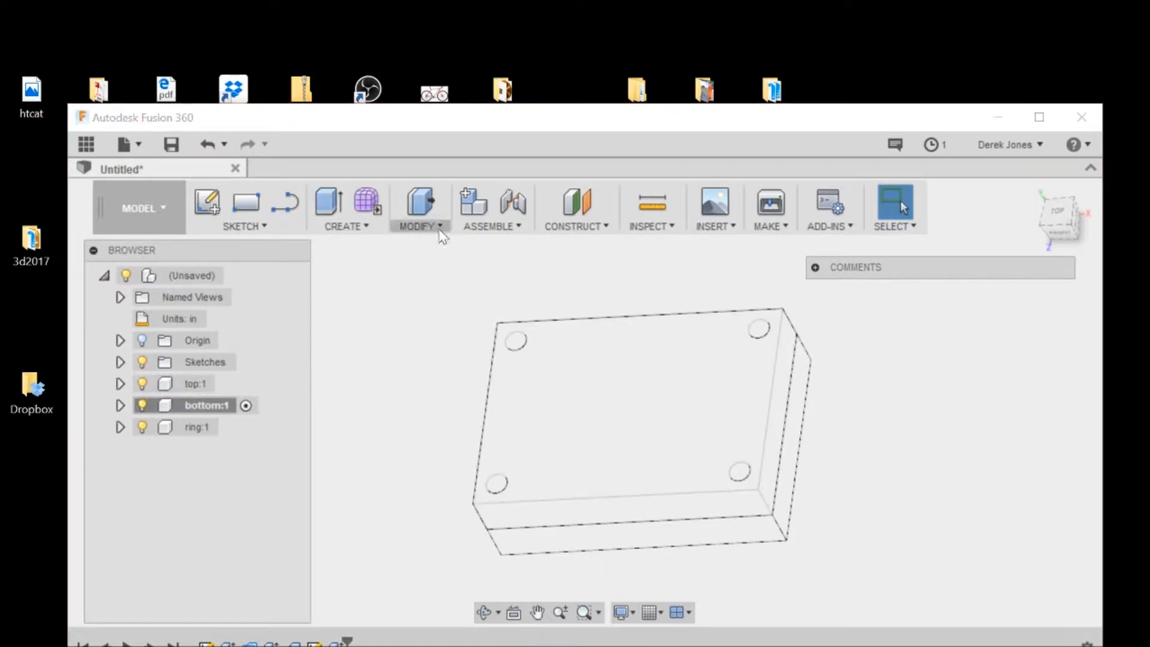
click(415, 228)
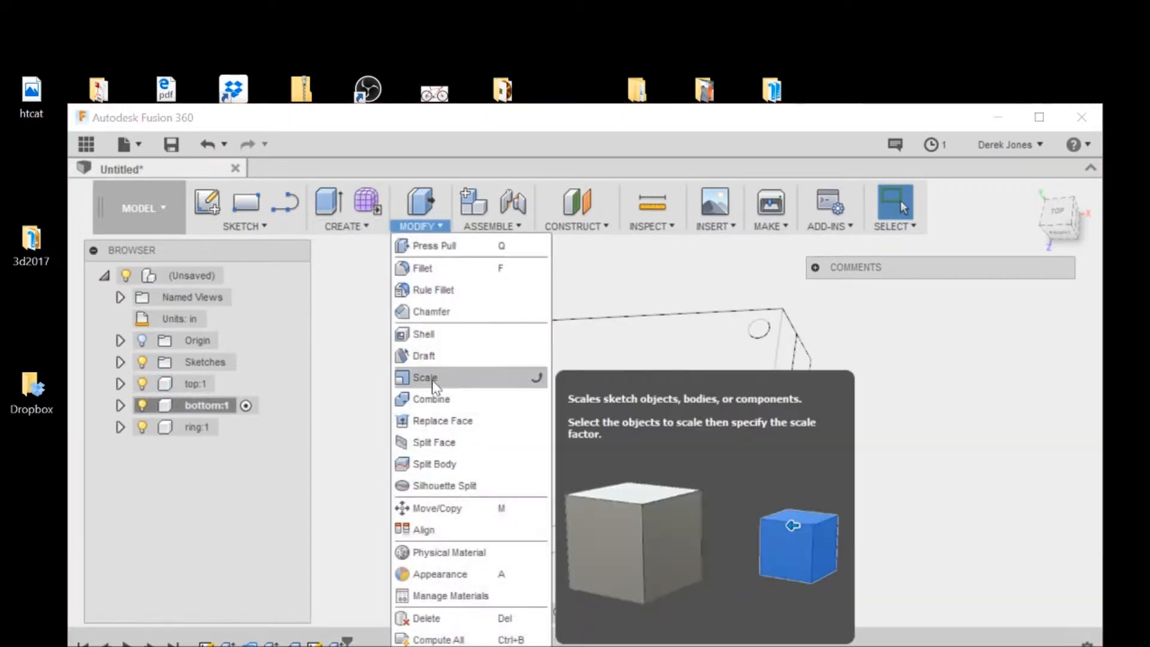
click(428, 398)
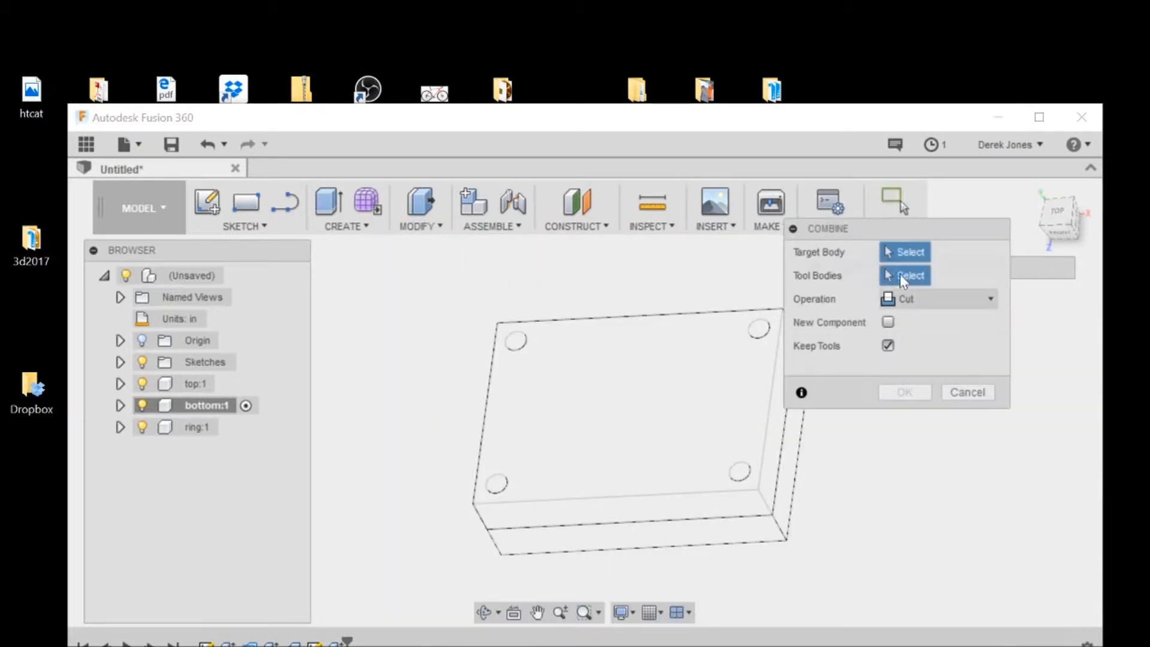
click(644, 443)
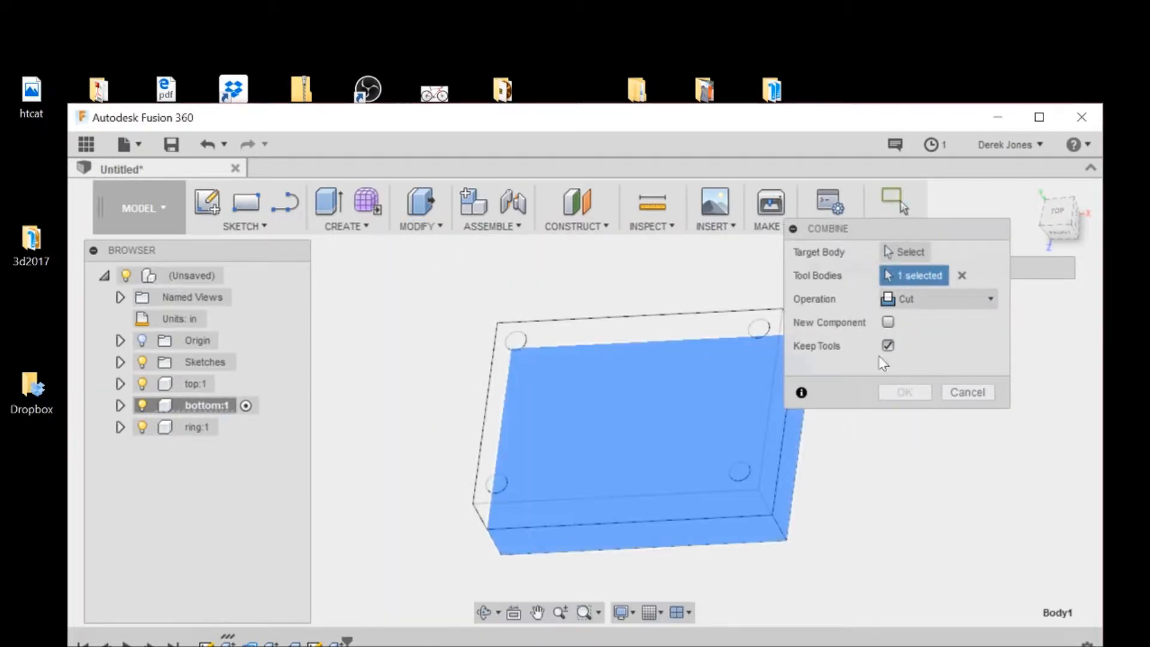
click(904, 267)
click(680, 390)
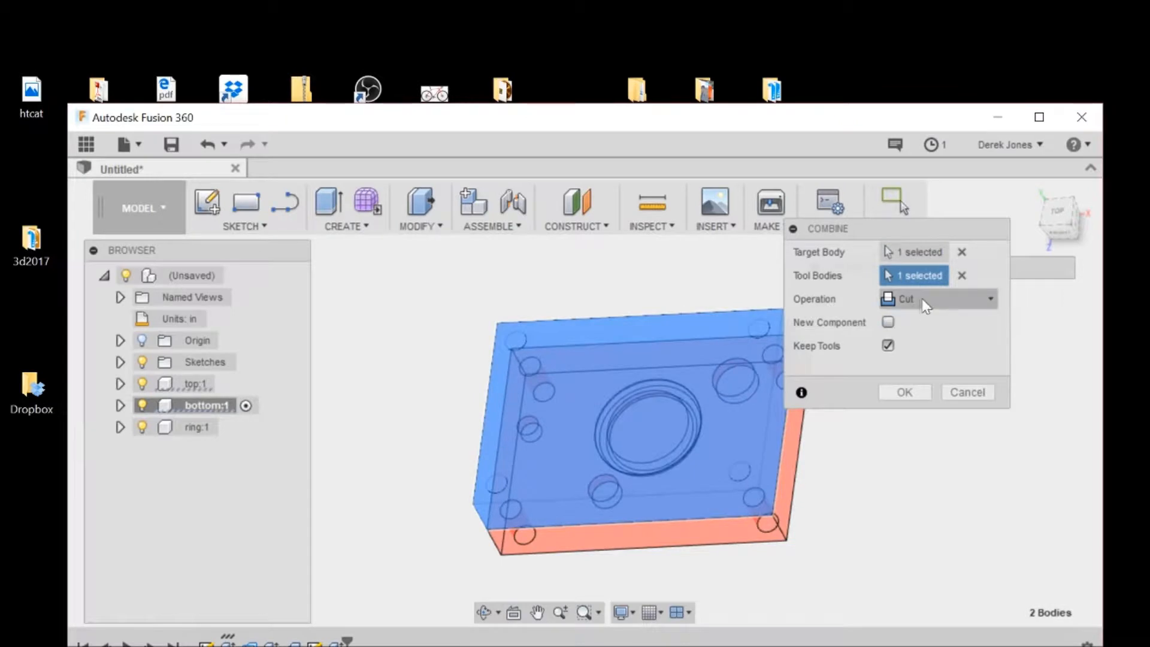
click(910, 399)
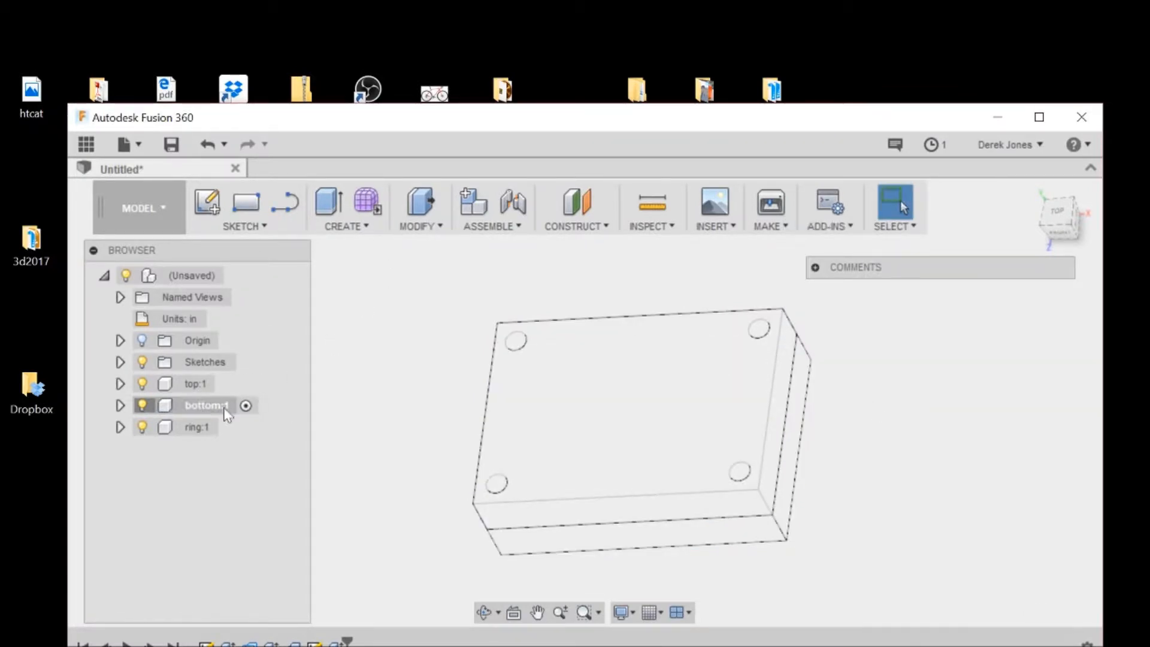
Step: Hide the bottom component and turn the top block to expose its cavity side with the peg sockets
click(145, 407)
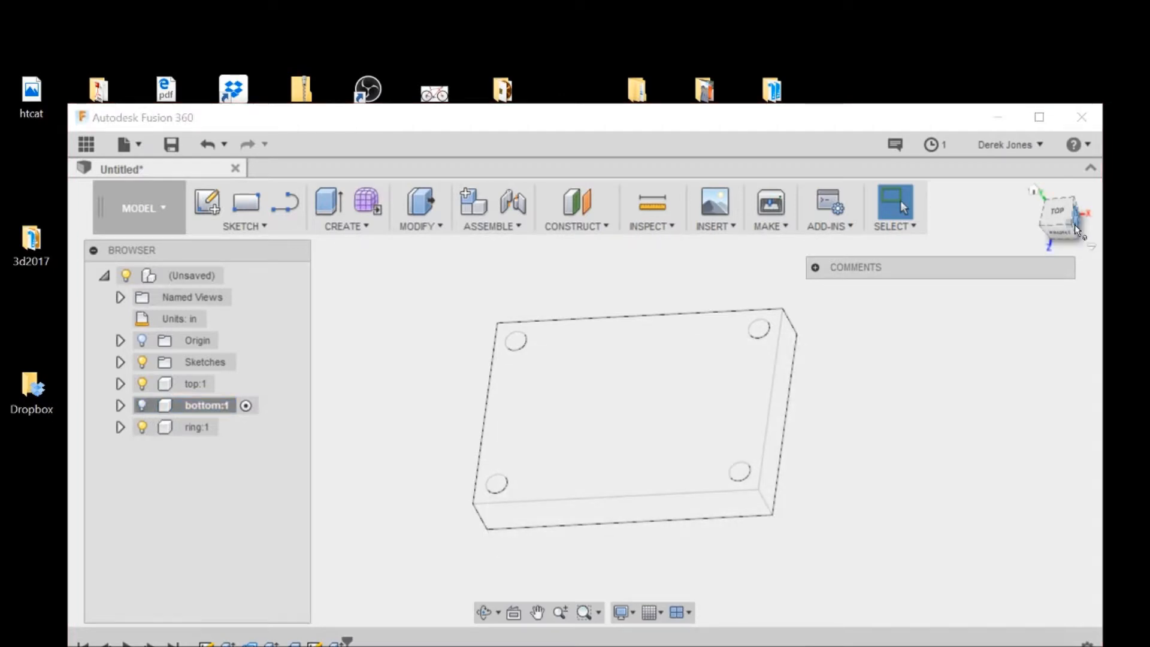
drag(1062, 223, 1042, 174)
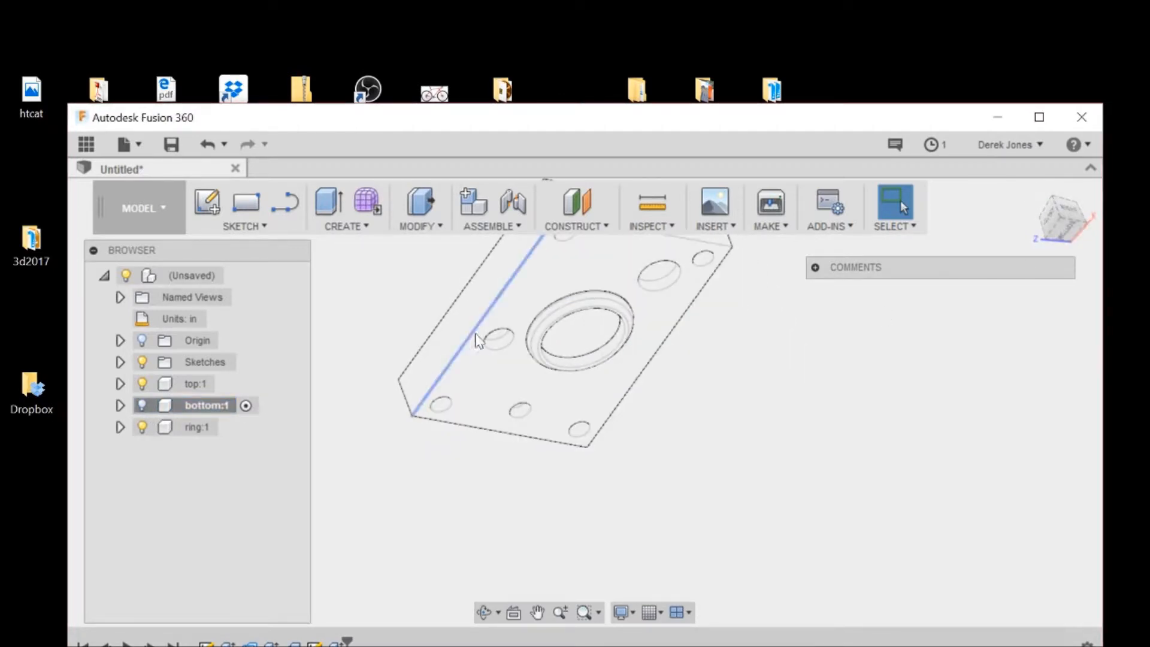
drag(1056, 231, 1048, 198)
middle_drag(614, 317, 621, 351)
key(Escape)
scroll(545, 336, up, 3)
Step: Fillet the opening edges of the three peg sockets in the top block with a 0.04 in radius
click(421, 228)
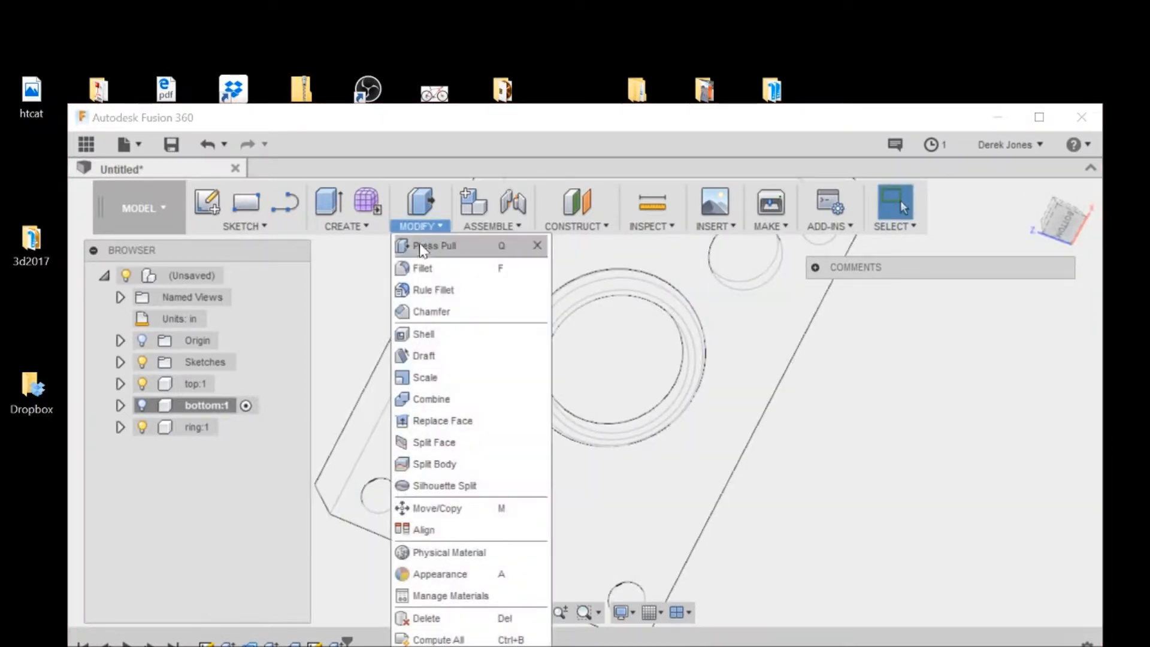
click(424, 267)
click(727, 292)
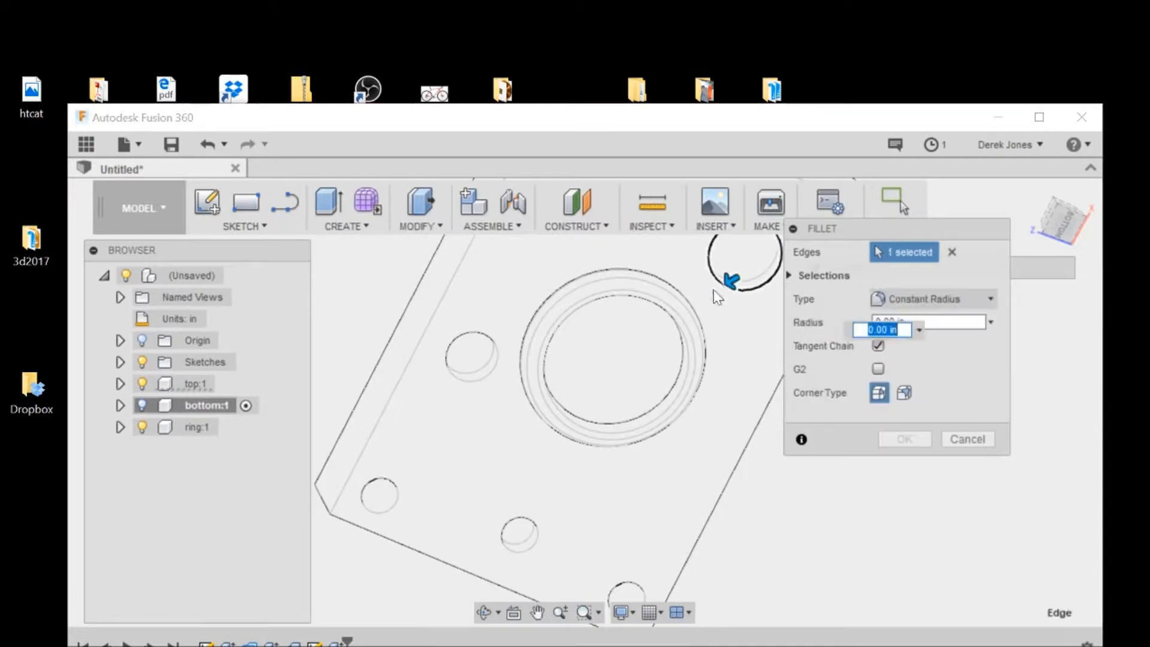
click(473, 385)
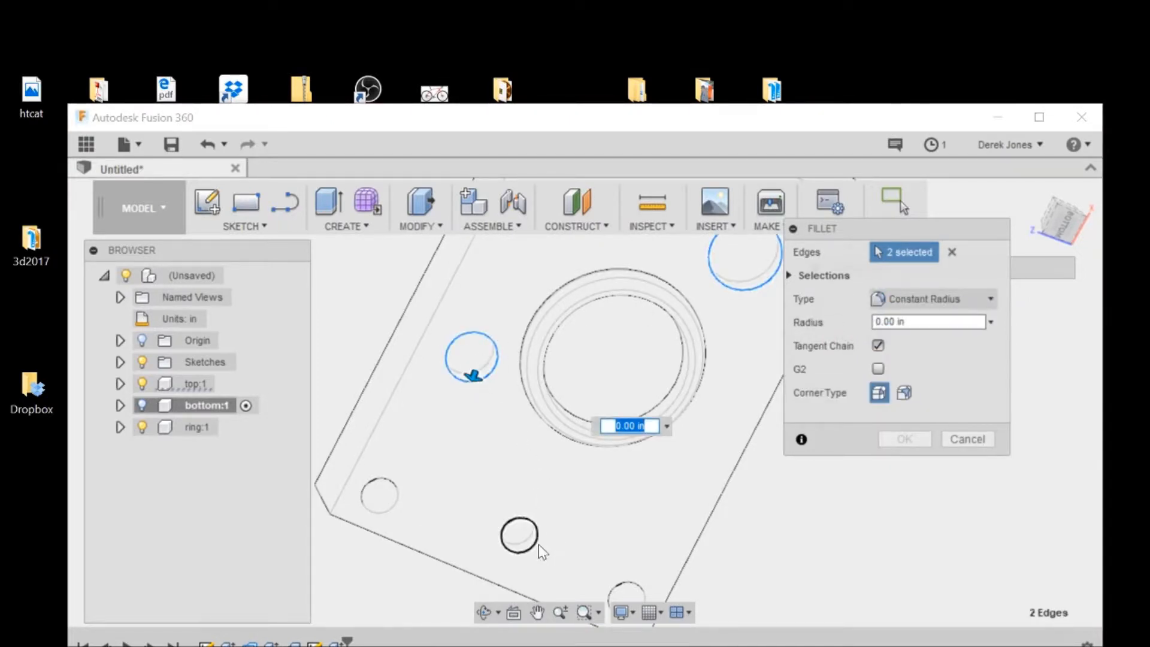
click(537, 543)
text(02)
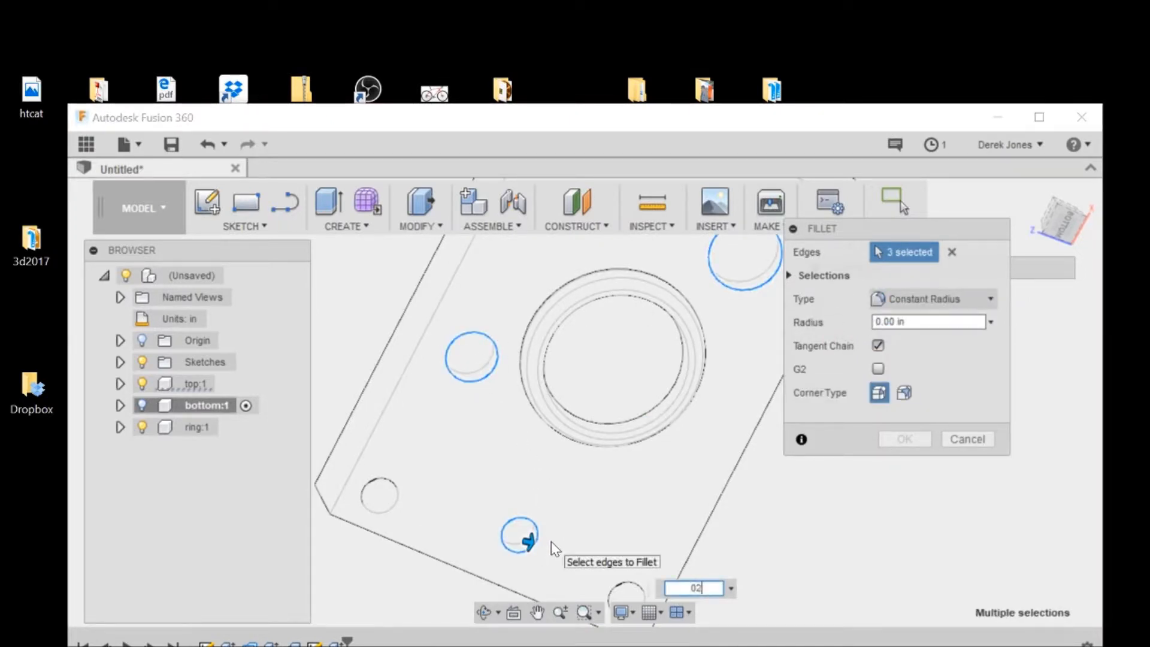
key(BackSpace)
text(4)
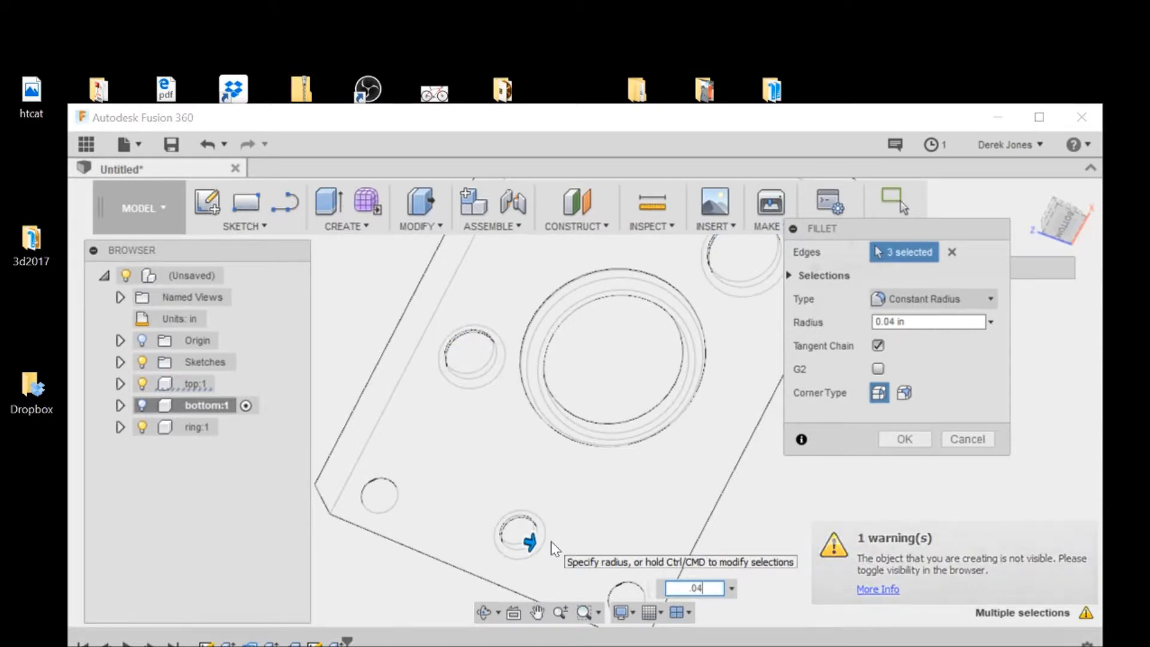
key(Return)
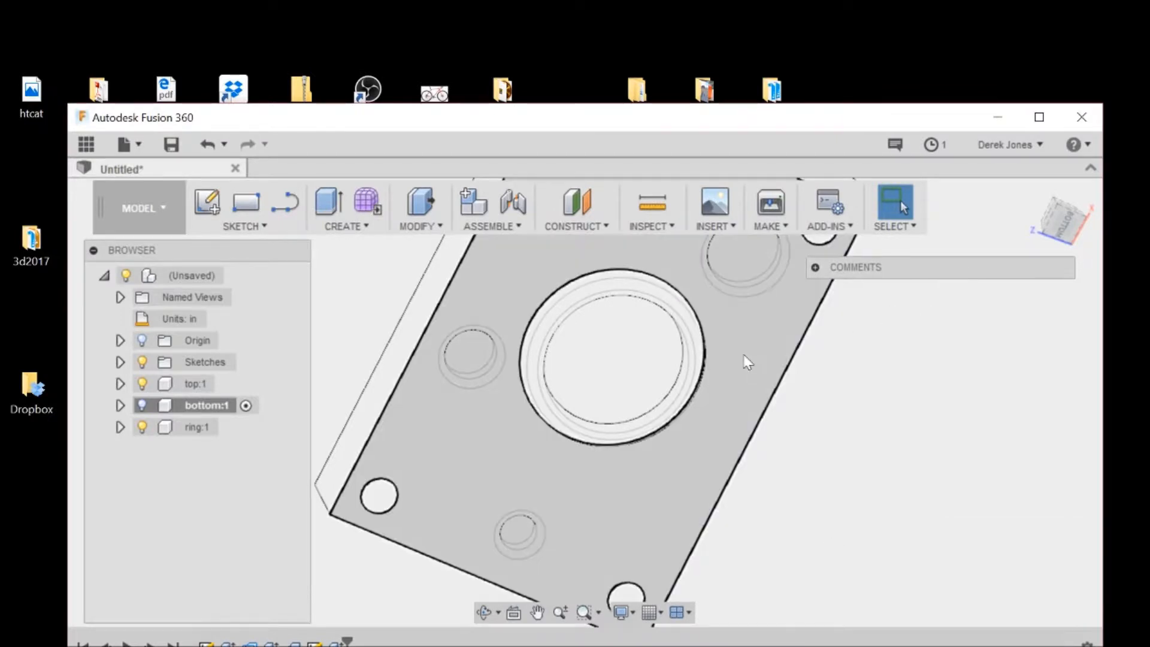
Step: Show the bottom component and hide the top one to expose the alignment pegs
click(142, 405)
click(142, 384)
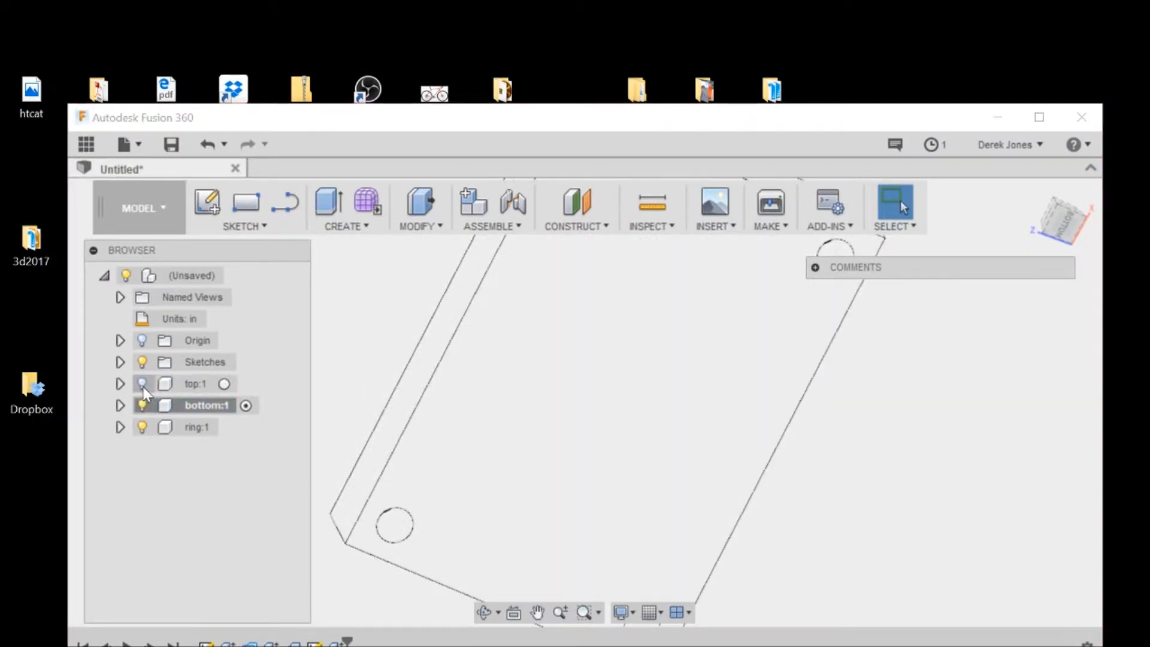
drag(1062, 224, 885, 252)
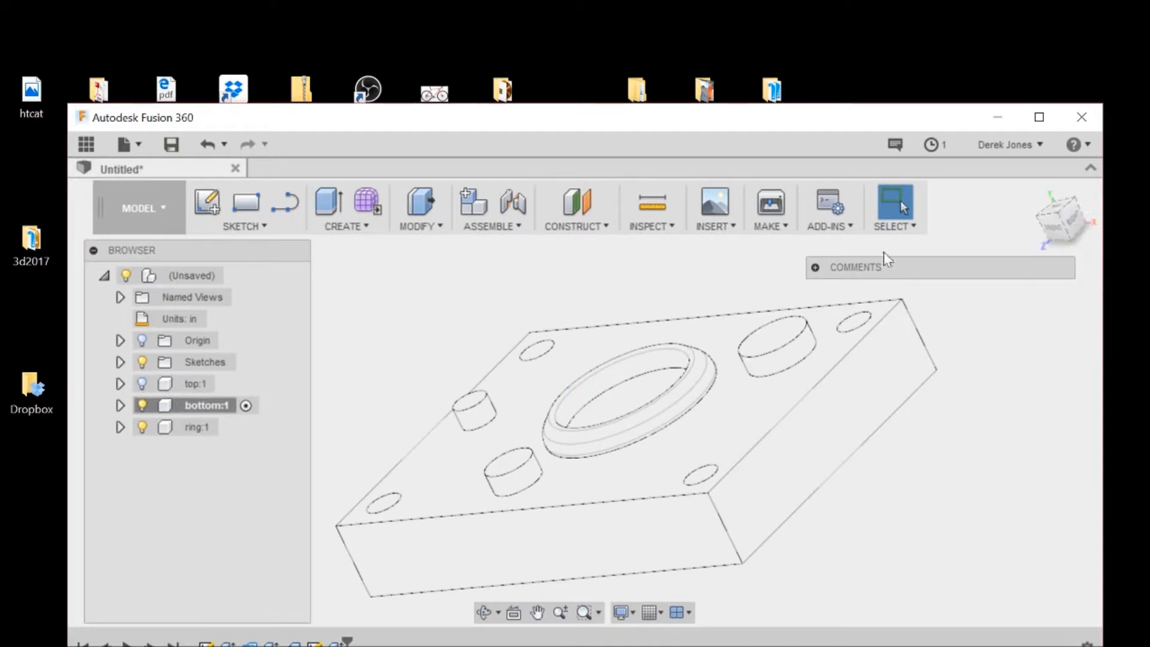
Step: Fillet the top edges of the three alignment pegs on the bottom block with a 0.04 in radius
click(419, 225)
click(415, 268)
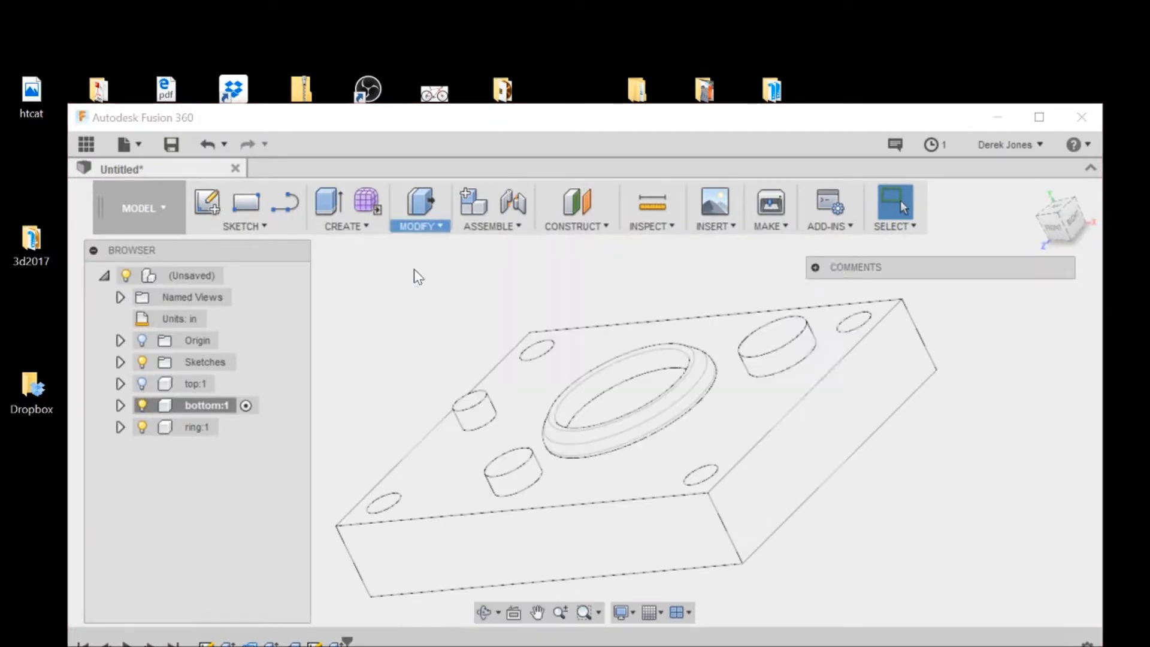
click(507, 452)
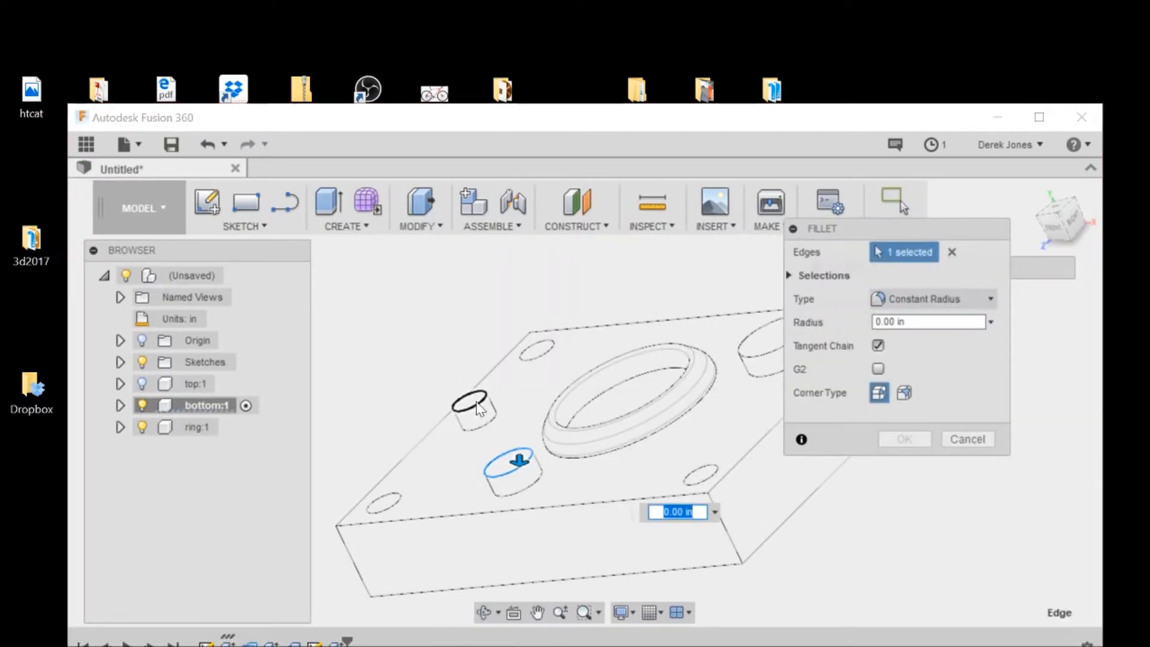
click(479, 409)
click(767, 367)
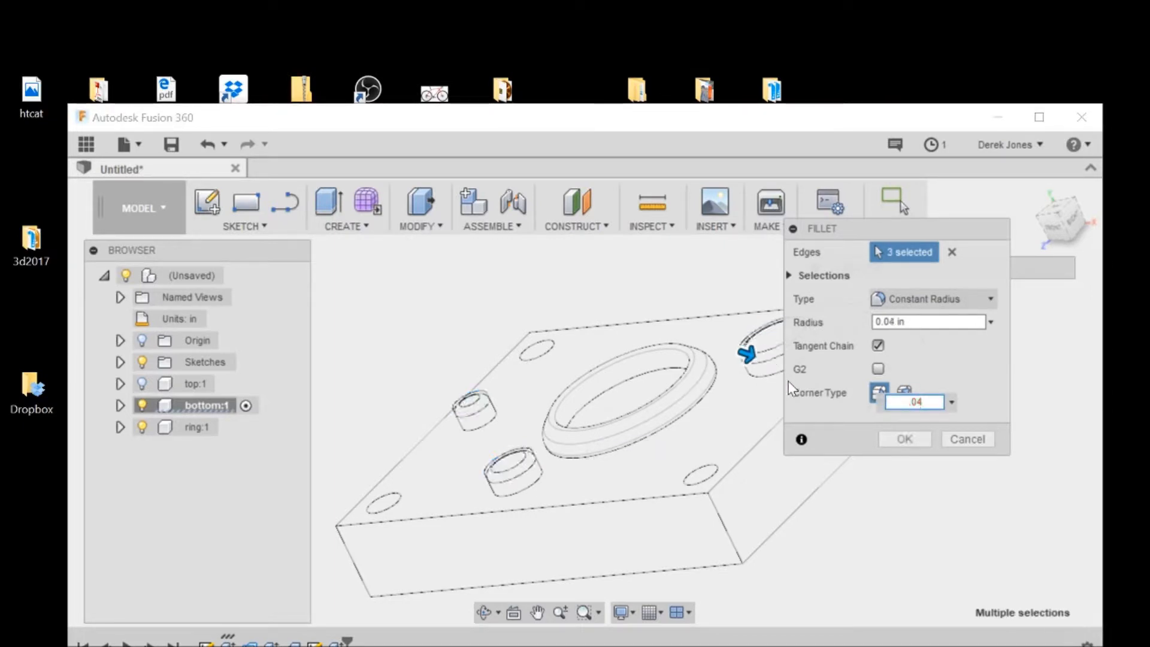
key(Return)
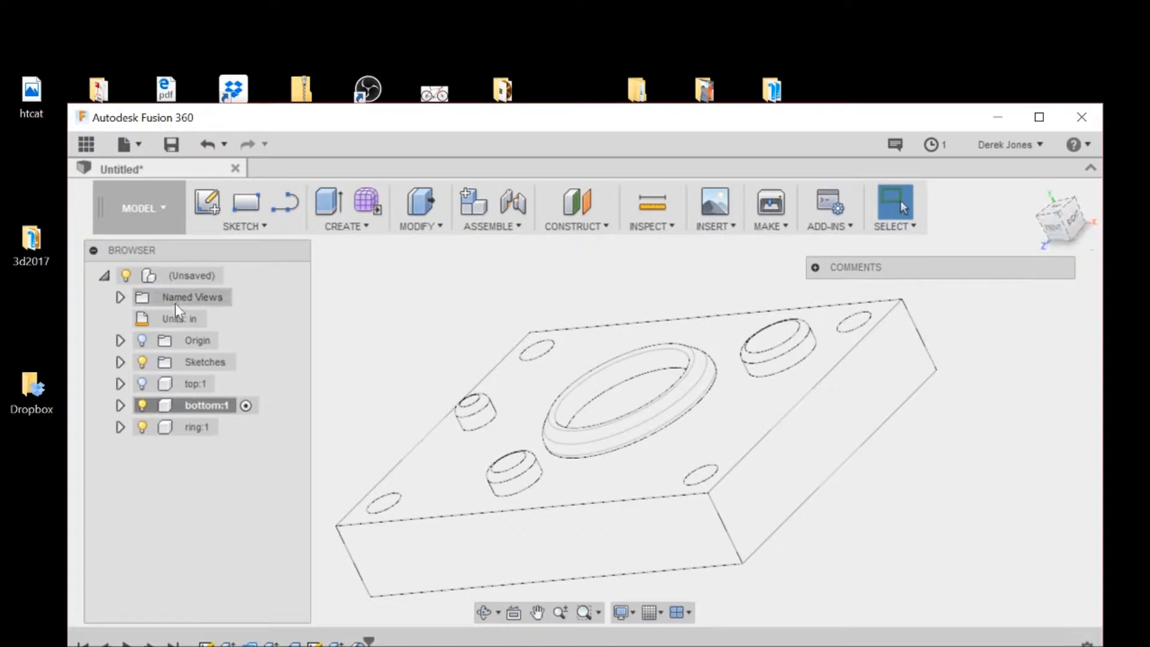
Step: Show the top component and examine the closed mold with the ring inside in the Render workspace
click(143, 384)
click(134, 208)
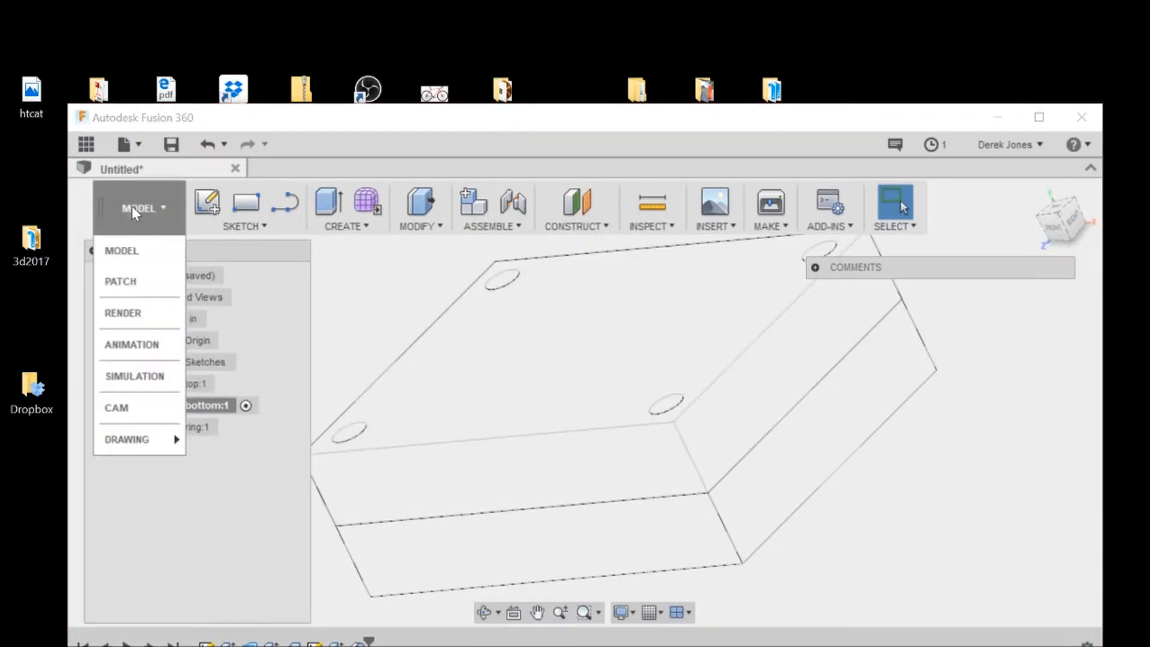
click(134, 311)
mouse_move(1060, 221)
mouse_down()
mouse_move(1094, 178)
mouse_move(1073, 217)
mouse_move(1066, 206)
mouse_move(1078, 204)
mouse_move(1059, 217)
mouse_up()
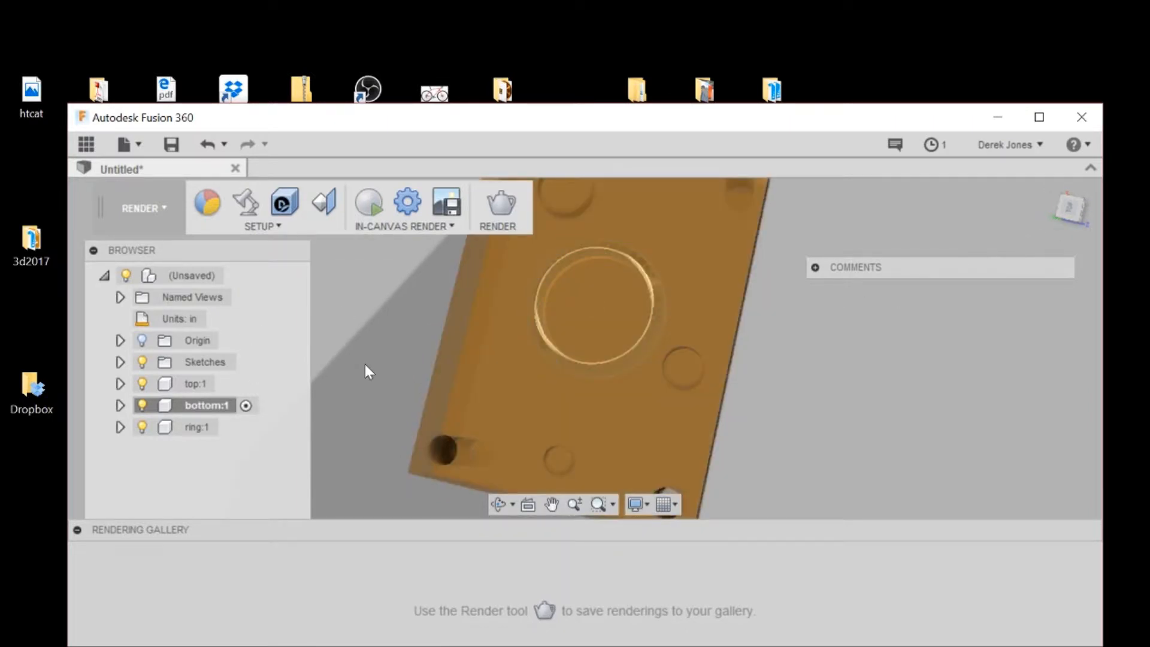
Step: Return to the Model workspace and hide the top component to view the bottom block from above
click(127, 228)
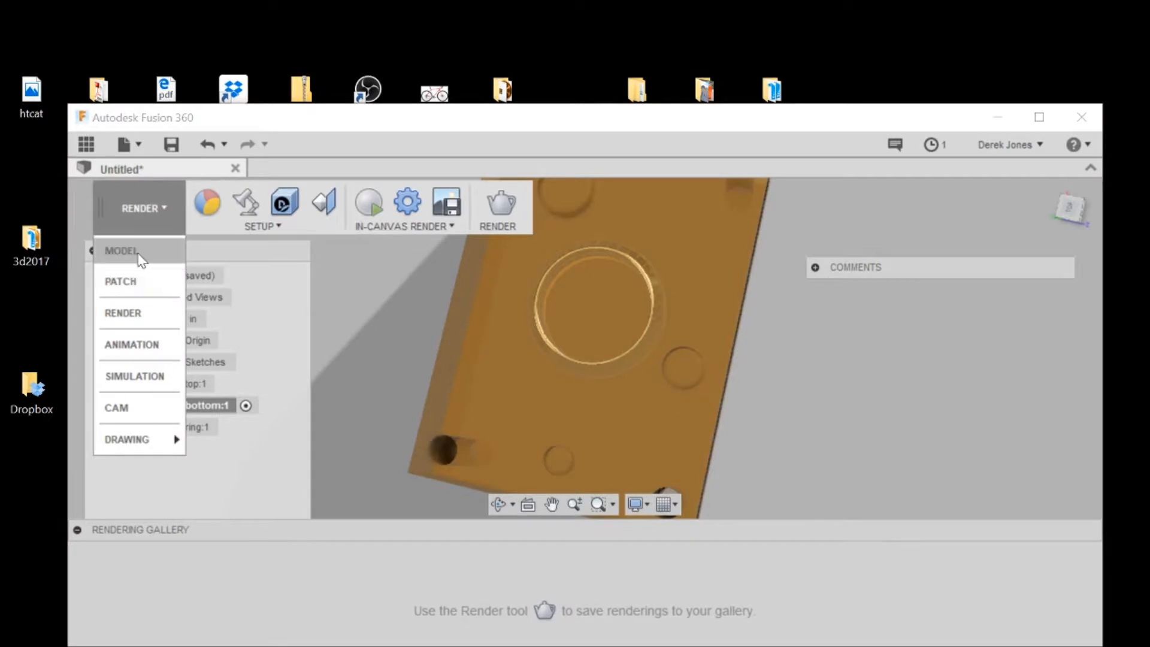
click(137, 251)
click(150, 403)
click(142, 384)
scroll(498, 469, down, 5)
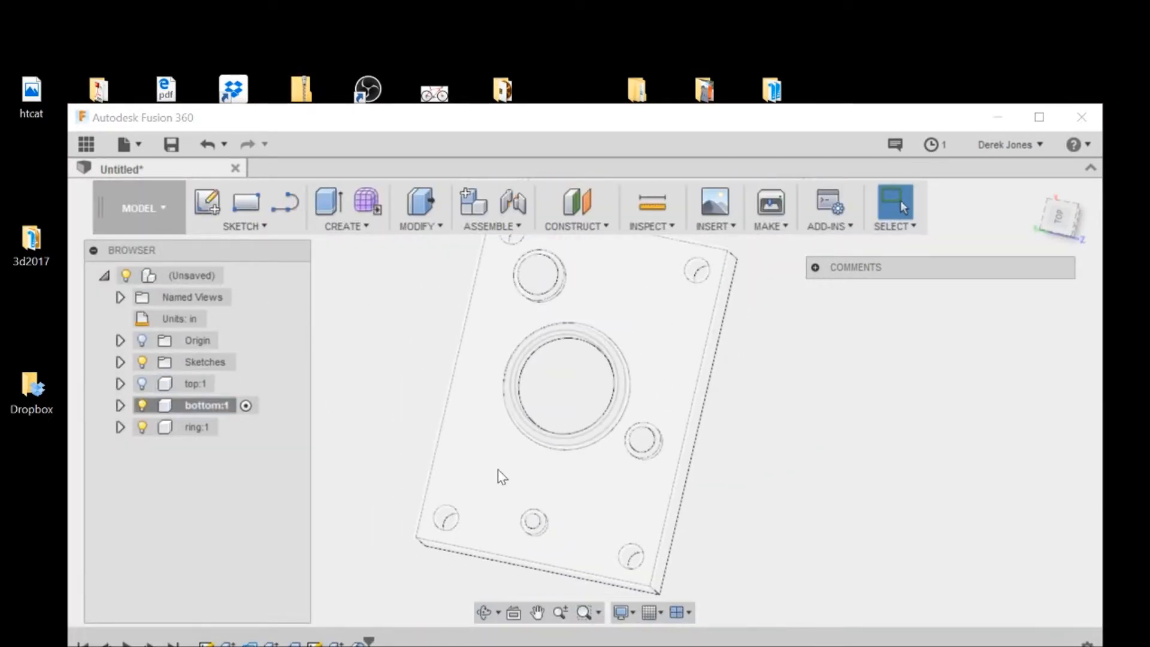
shift+middle_drag(543, 473, 650, 402)
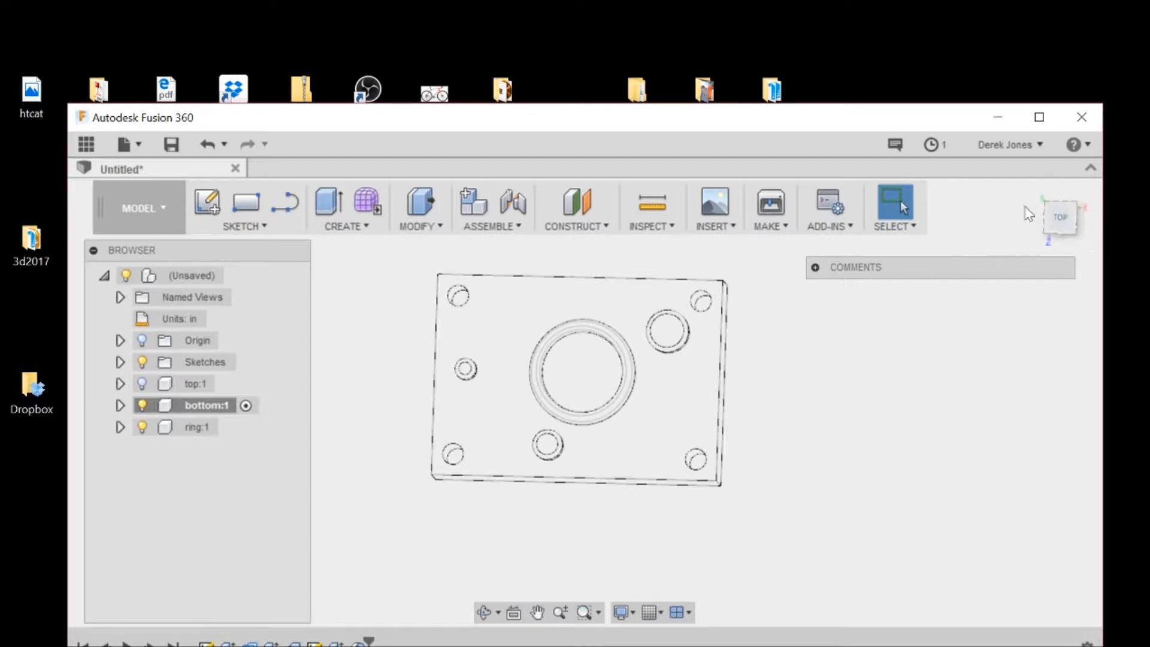
click(142, 383)
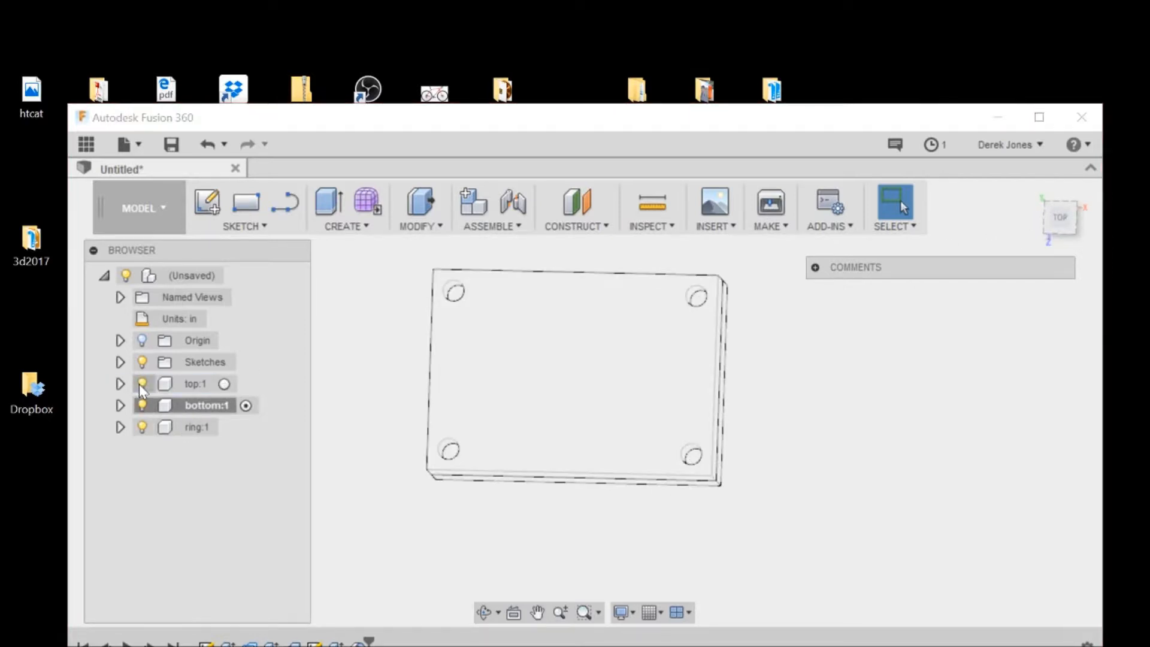
drag(1065, 220, 1048, 263)
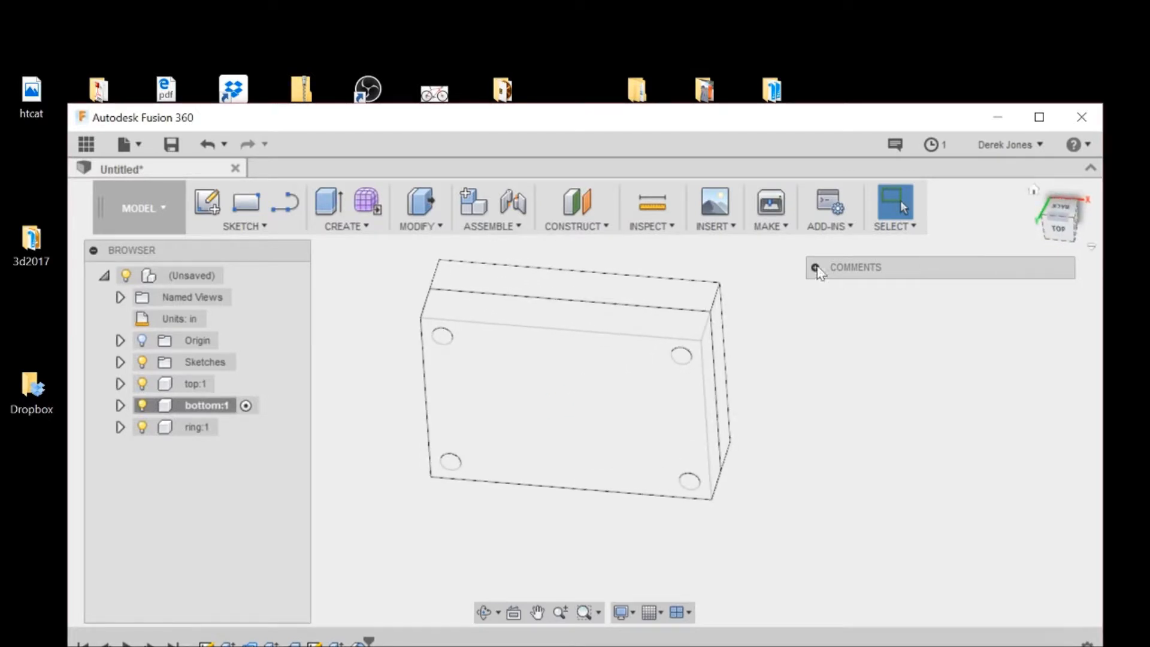
click(264, 225)
mouse_move(271, 155)
mouse_move(269, 127)
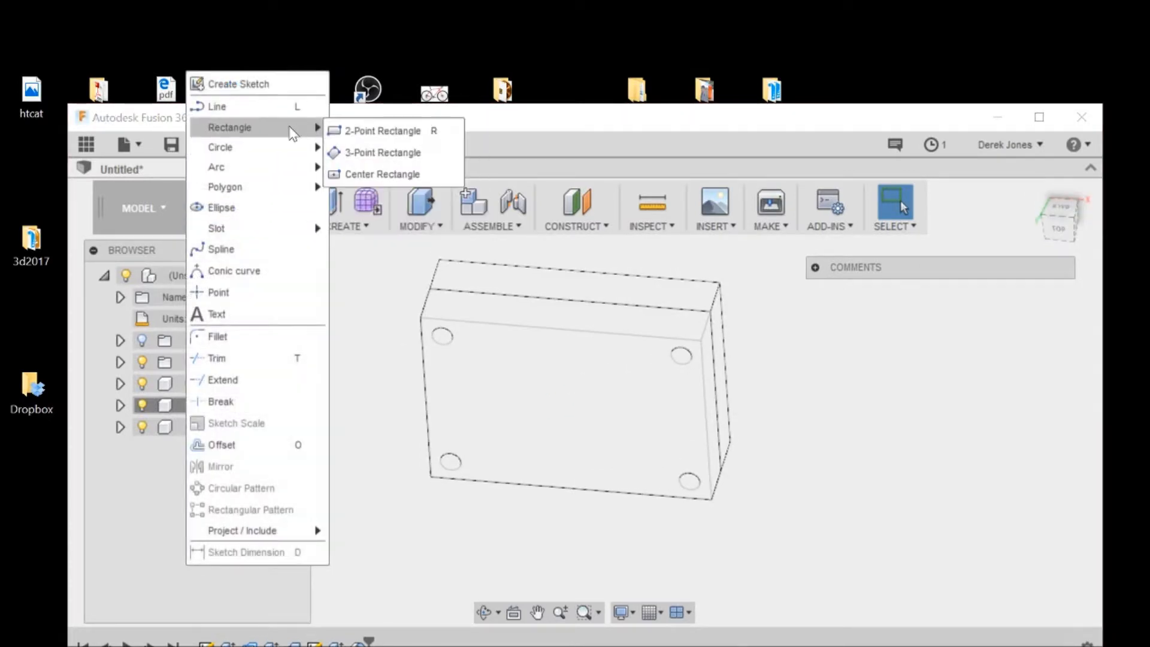
click(378, 127)
click(589, 291)
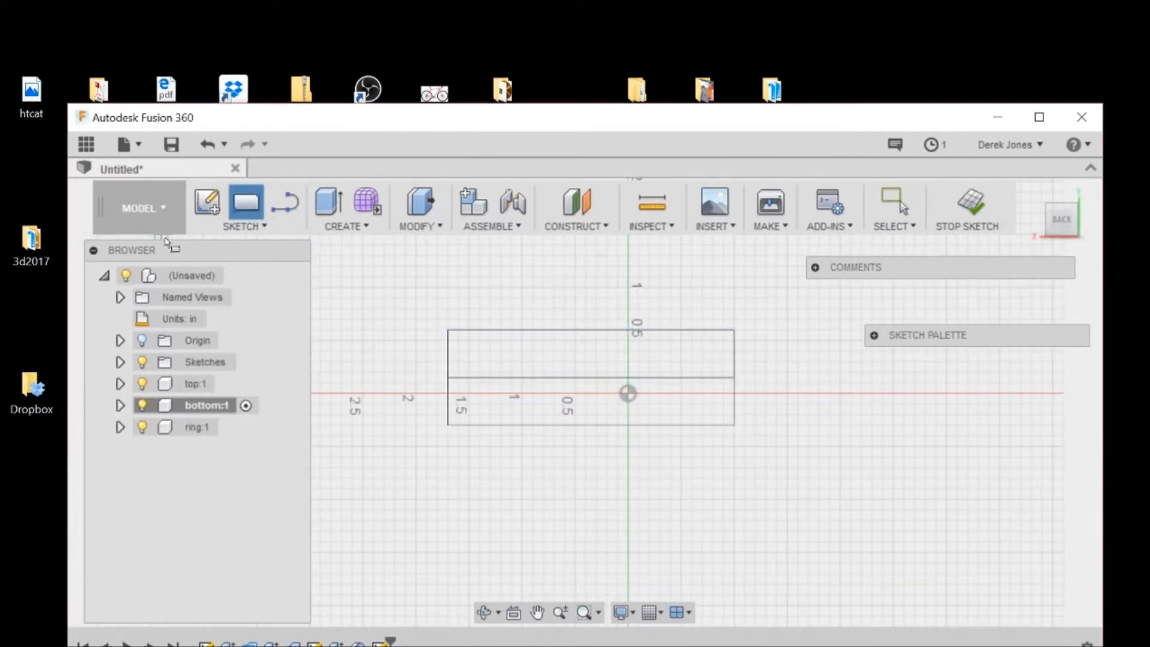
scroll(777, 339, up, 1)
scroll(777, 339, down, 2)
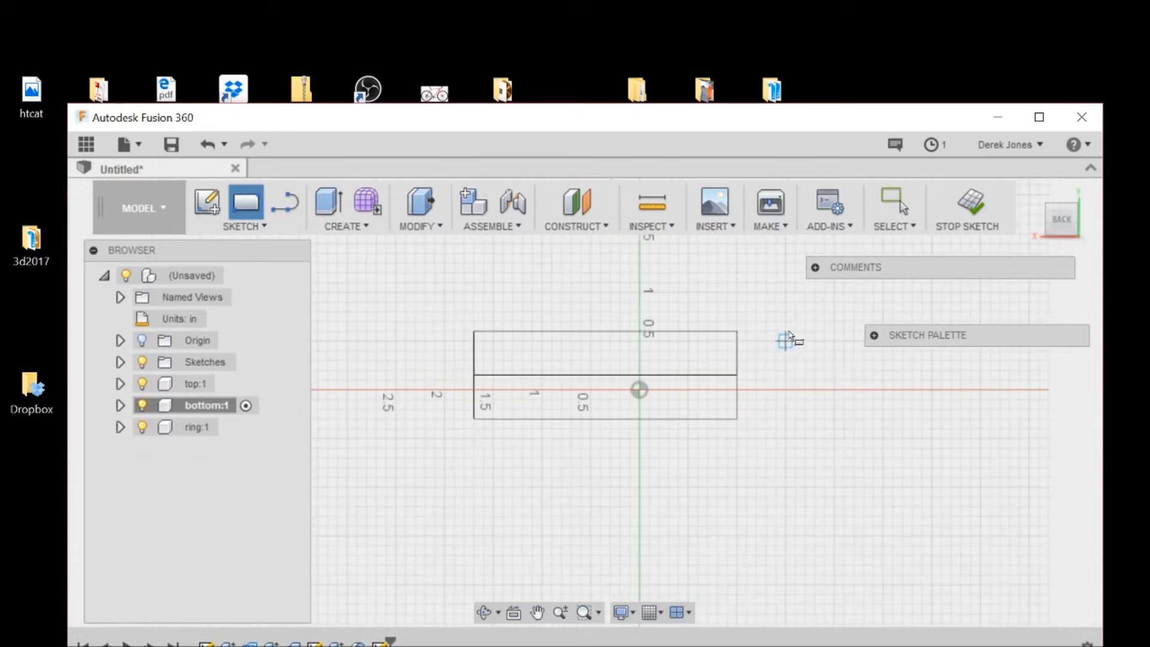
drag(1064, 222, 1055, 242)
click(1059, 229)
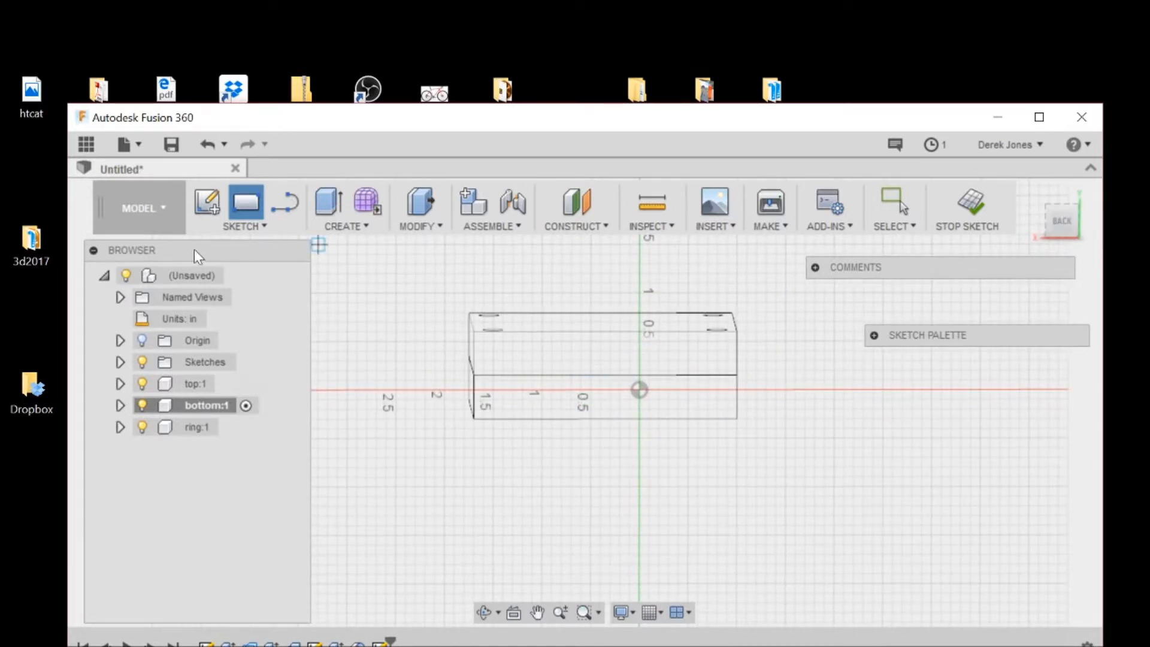
Step: Examine the ring's position inside the closed mold from the back in the Render workspace, and return to Model
click(152, 223)
click(142, 311)
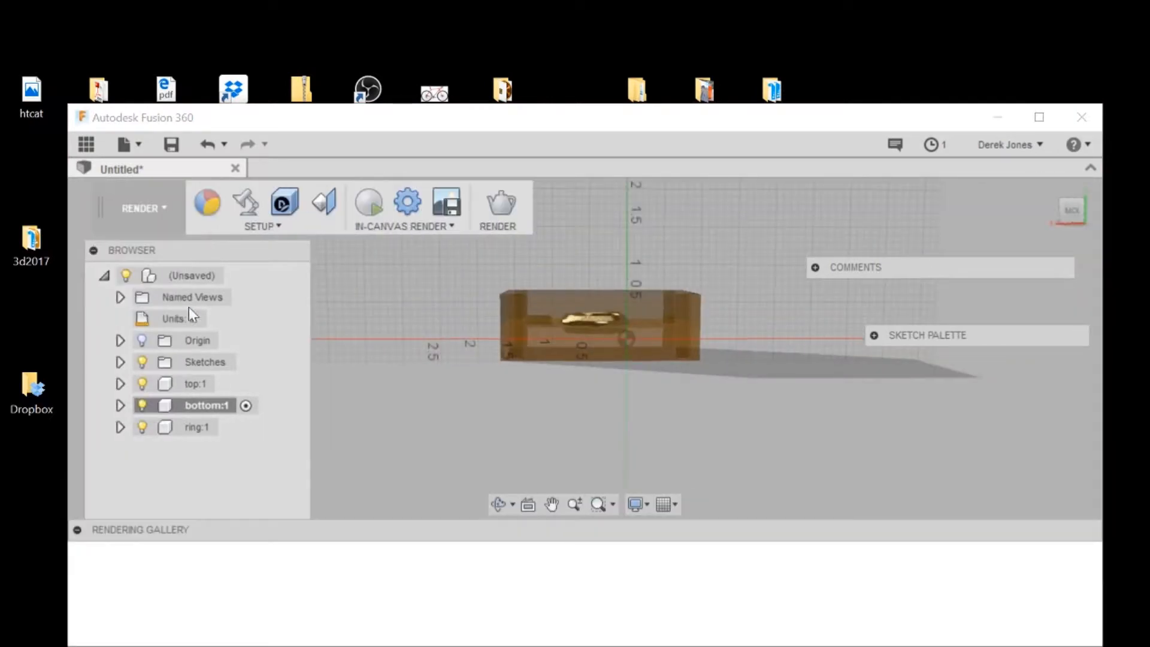
scroll(593, 321, up, 5)
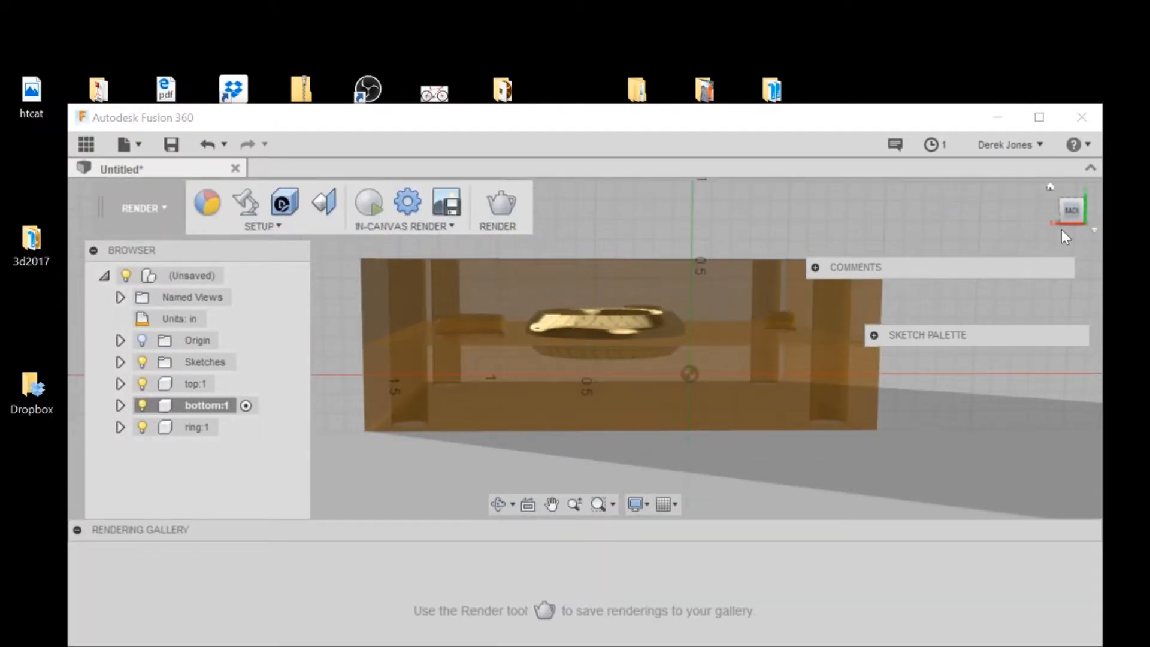
drag(1071, 210, 1071, 209)
click(156, 206)
click(131, 248)
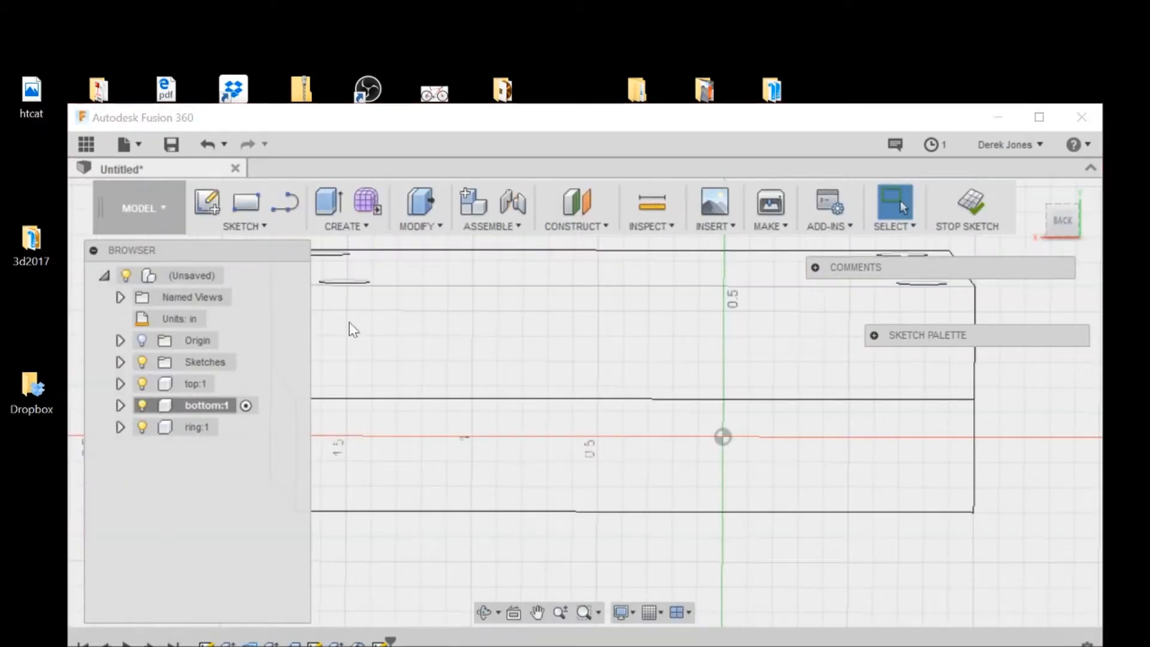
Step: Hide the top component and sketch a center-diameter circle on the bottom block's back face, centered on its upper edge in line with the ring
click(143, 384)
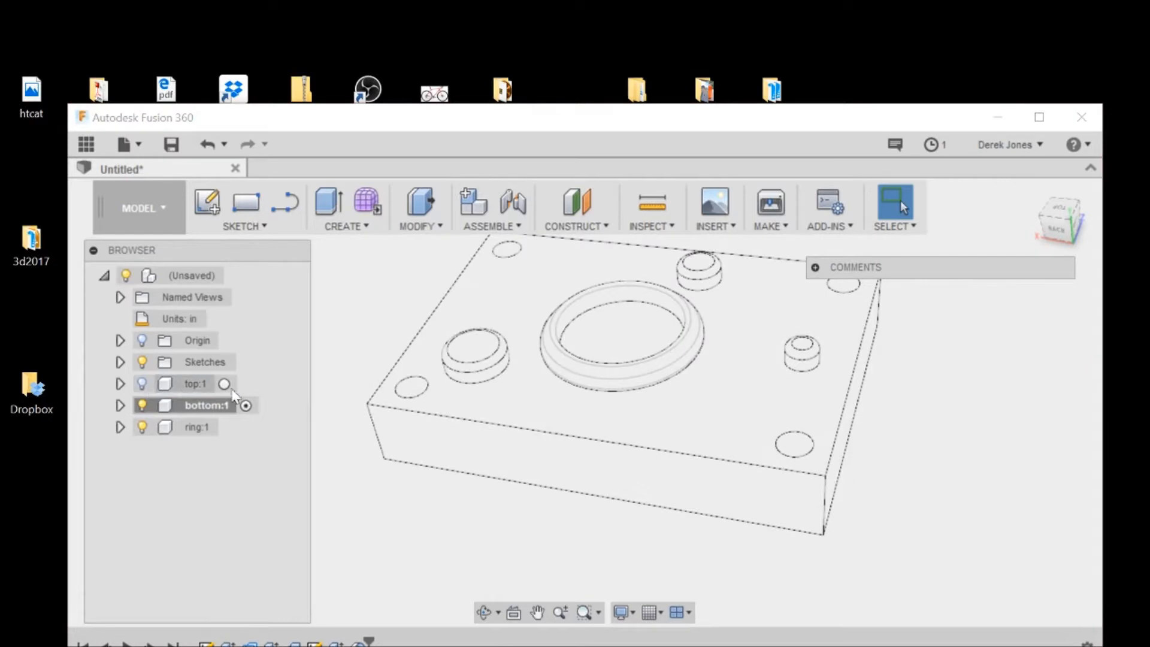
click(1057, 234)
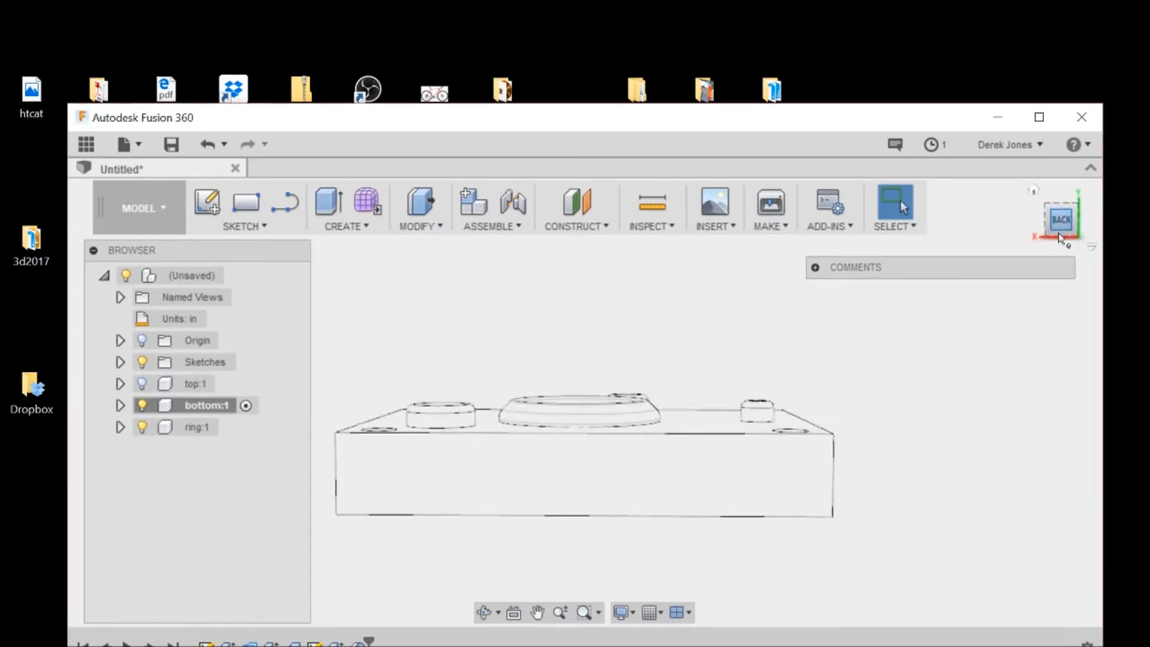
click(247, 225)
mouse_move(263, 150)
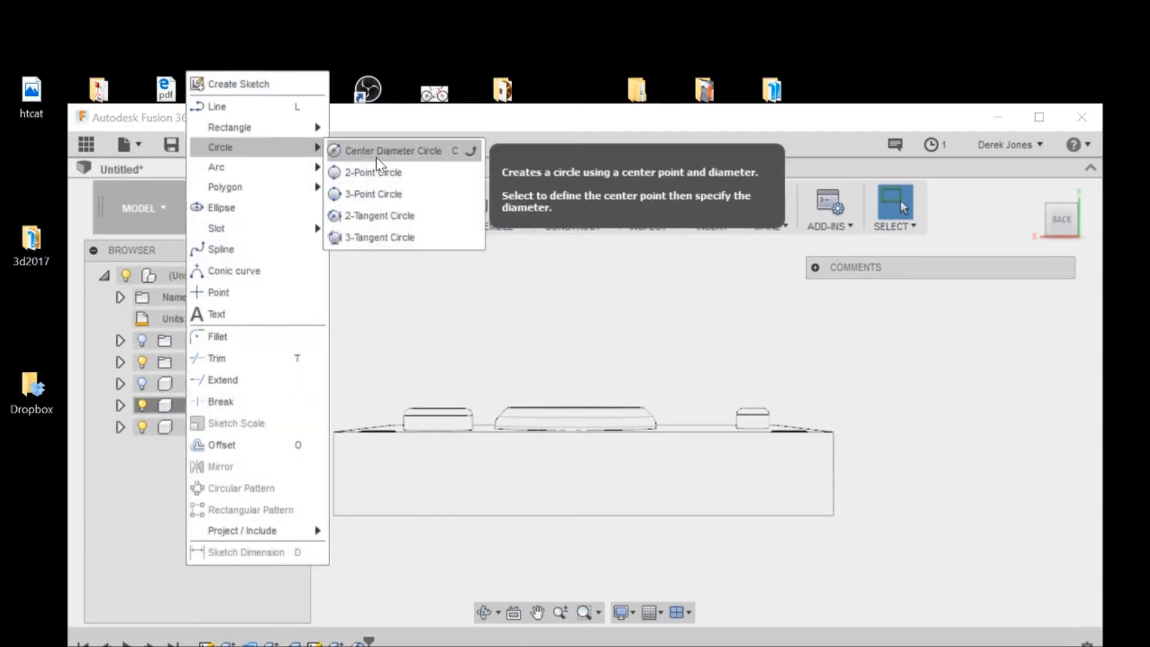
click(376, 153)
click(560, 477)
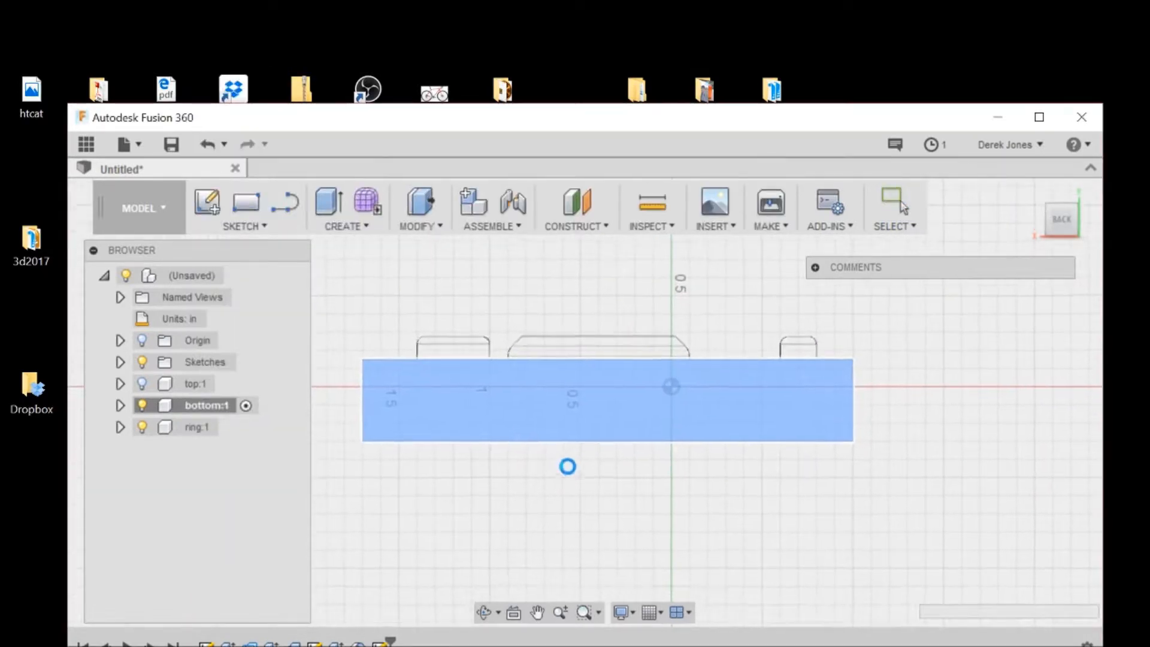
scroll(615, 360, up, 1)
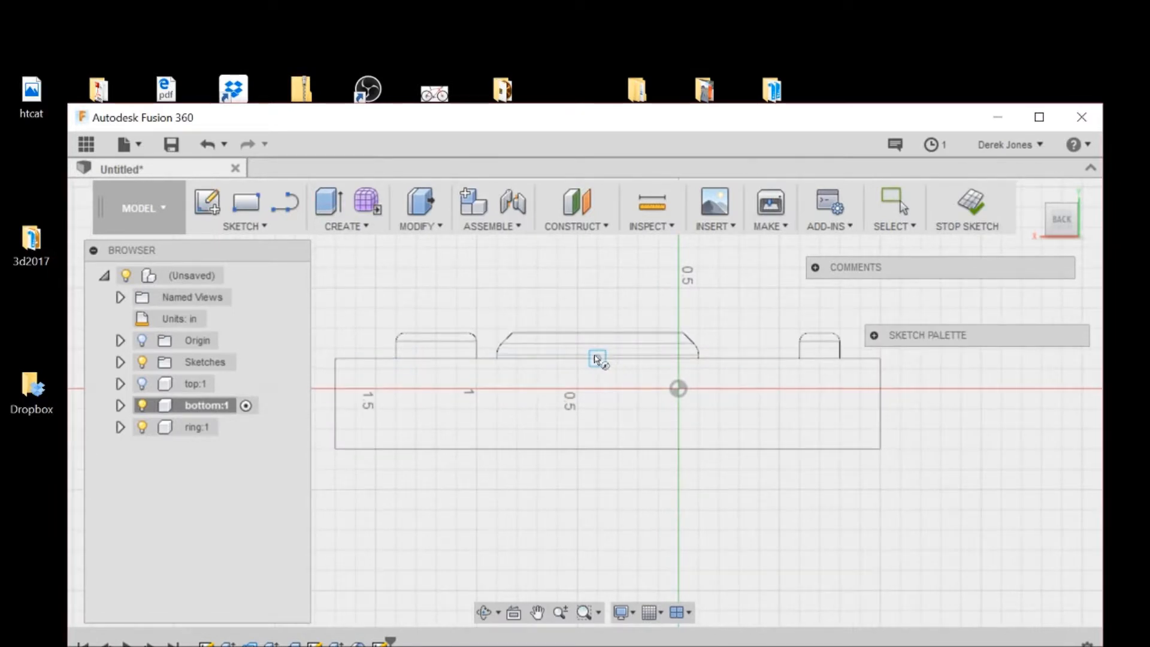
click(597, 359)
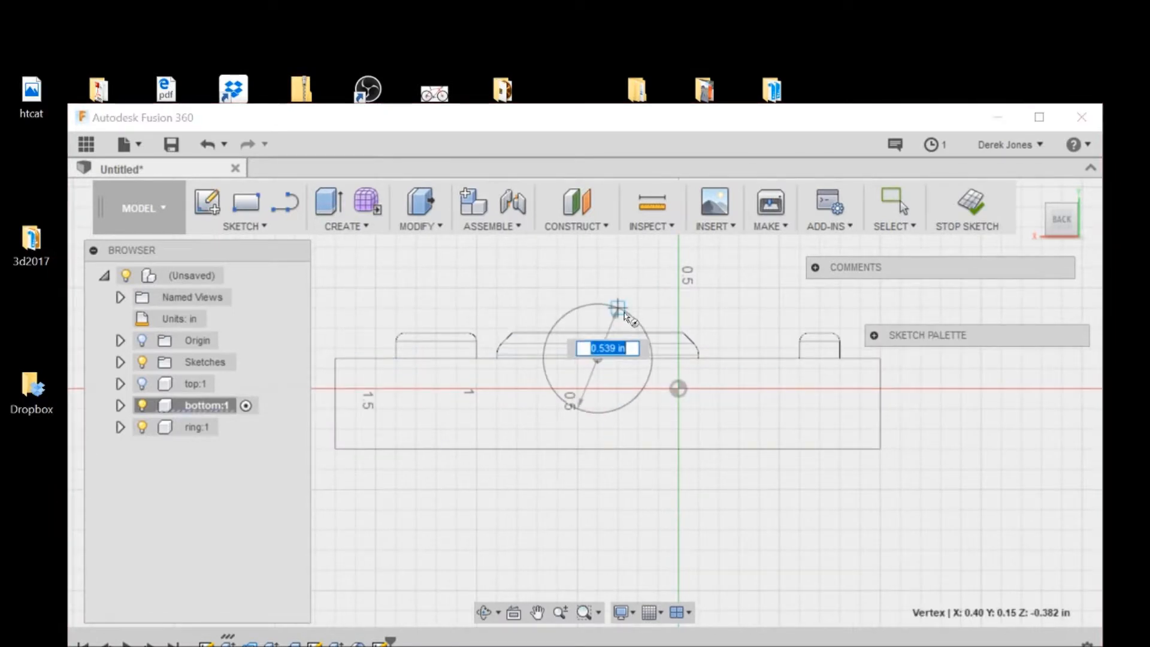
click(598, 287)
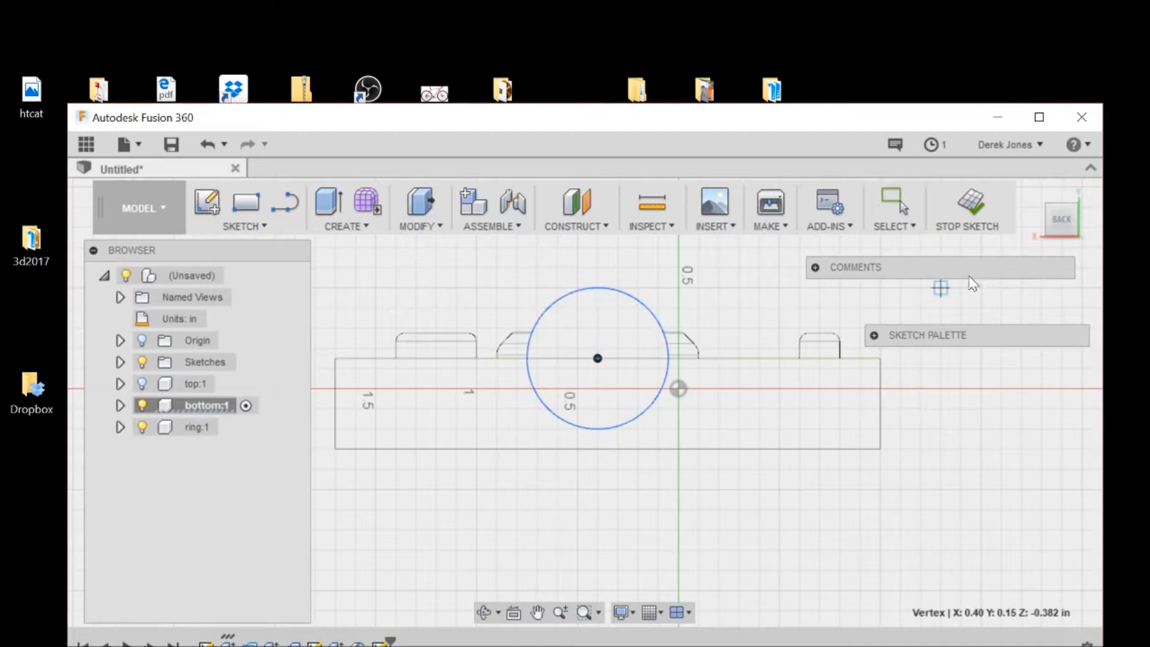
click(1076, 233)
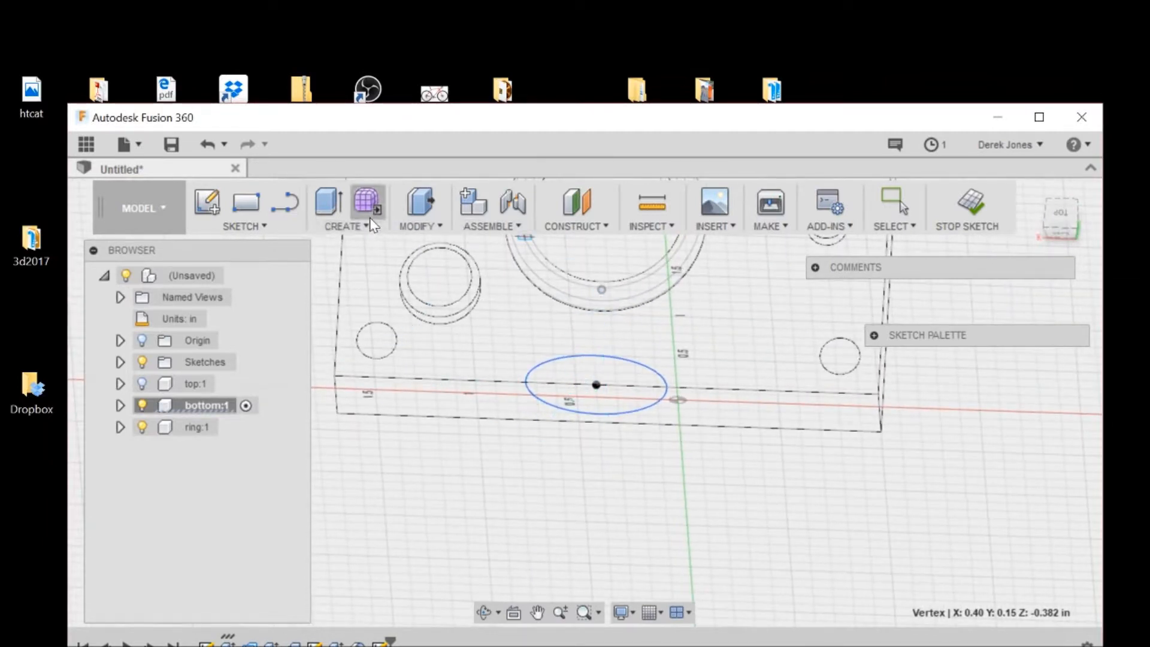
click(413, 226)
click(422, 267)
click(605, 285)
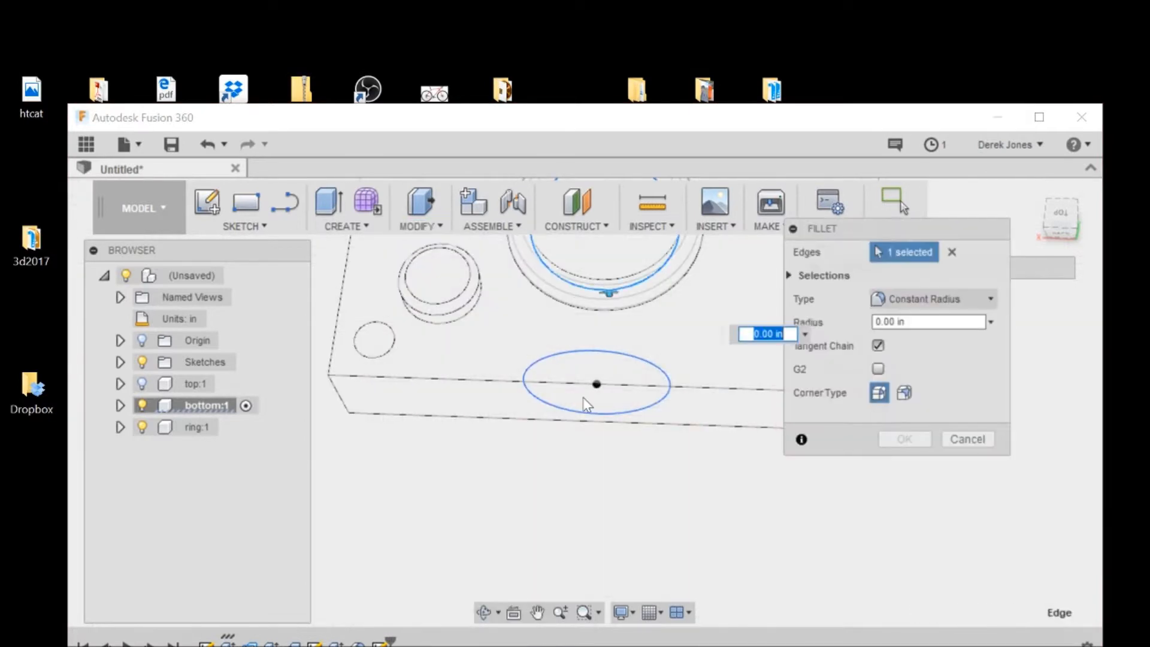
drag(1061, 232, 1047, 219)
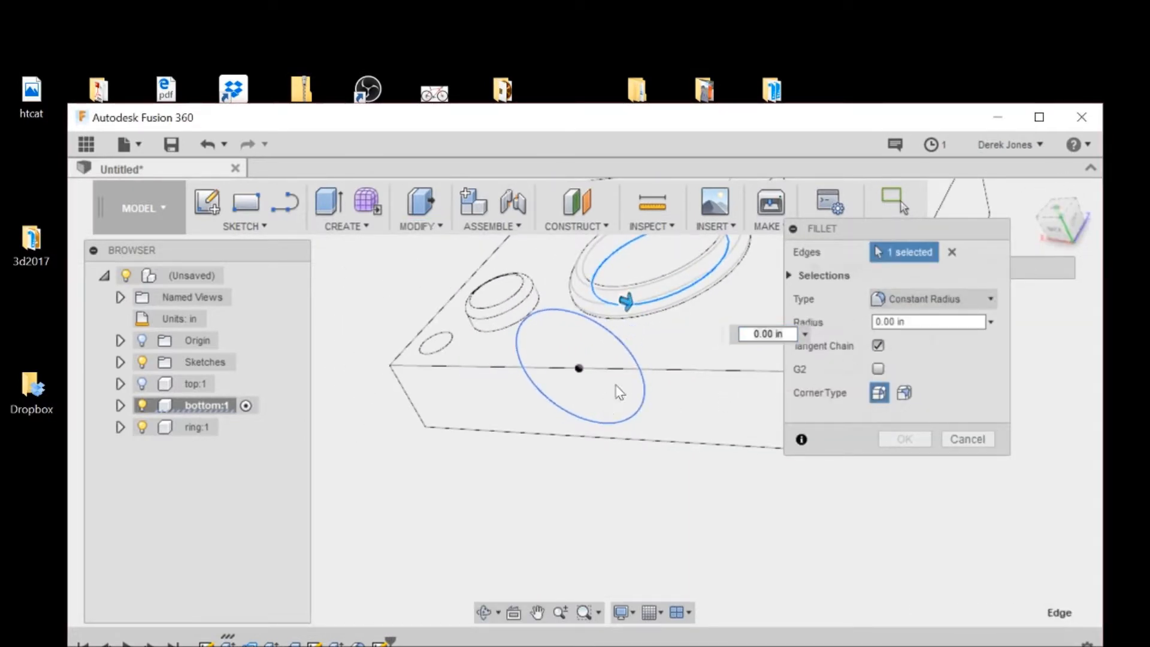
click(960, 251)
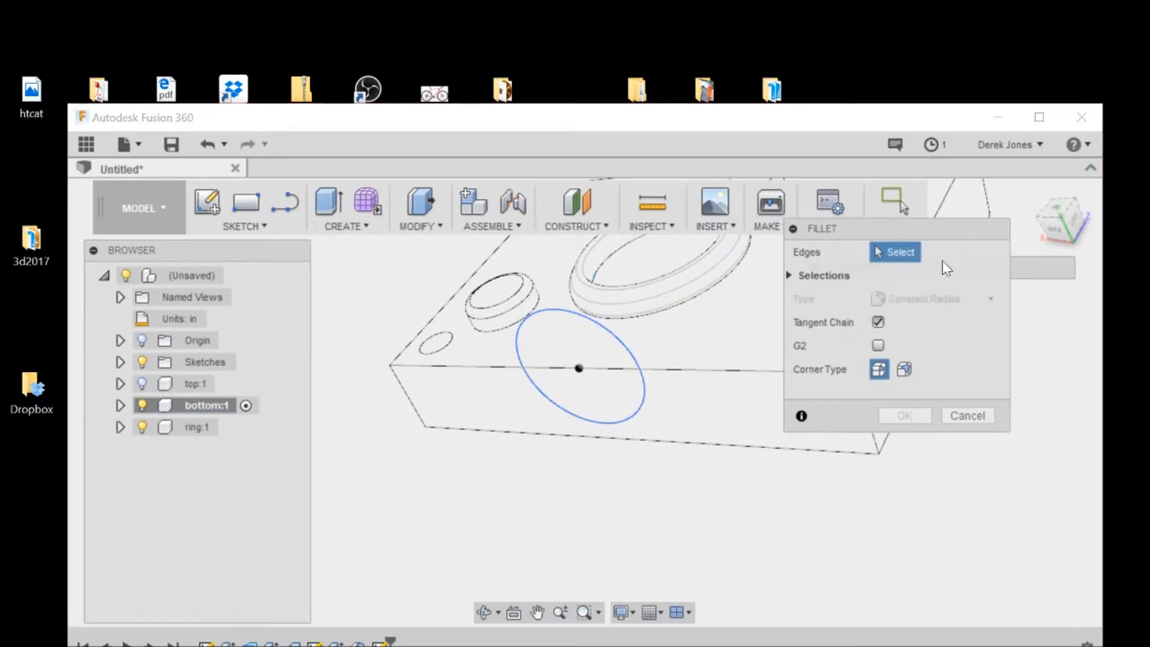
click(967, 415)
Step: Press Pull both halves of the circle -0.40 in toward the ring as a cut
click(419, 226)
click(429, 246)
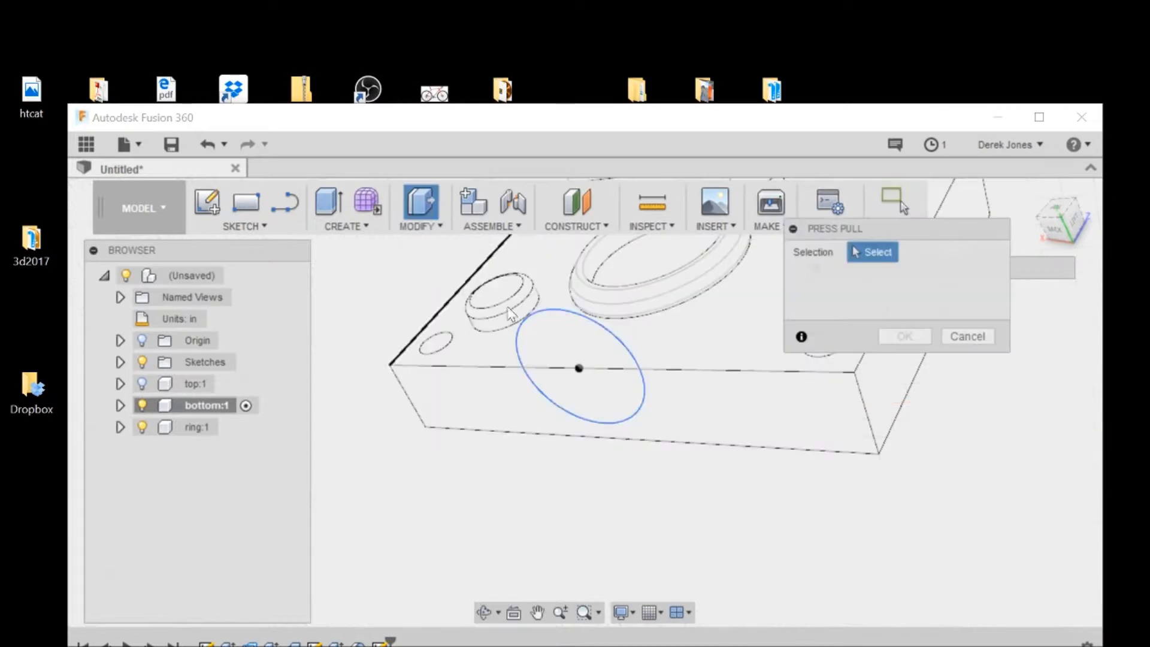
click(609, 398)
click(599, 363)
drag(556, 350, 603, 316)
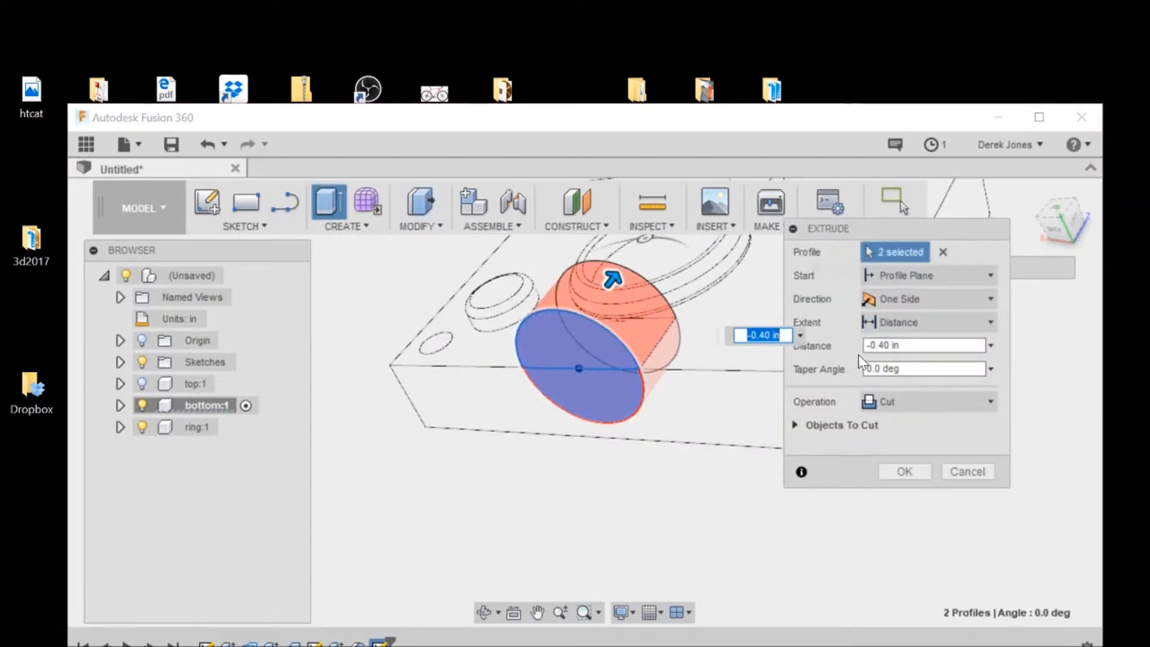
Step: Set the cut's taper angle to -30 degrees so it narrows toward the ring cavity
click(867, 369)
text(-20)
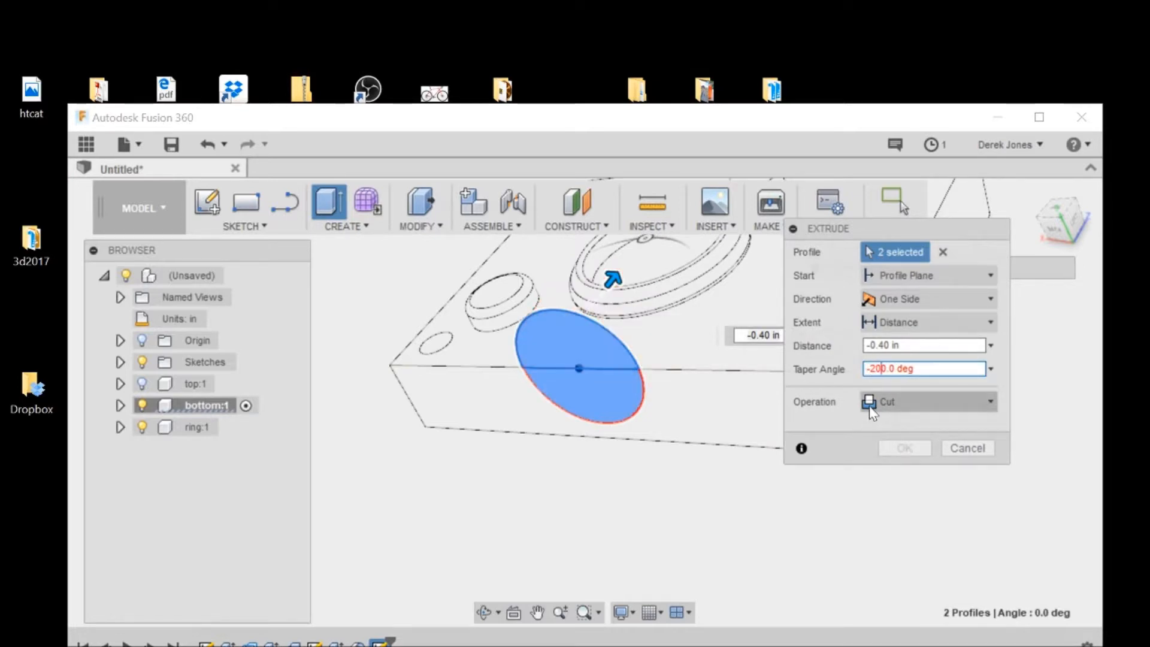
mouse_move(1059, 205)
mouse_down()
mouse_move(1060, 240)
mouse_move(1084, 254)
mouse_up()
click(882, 369)
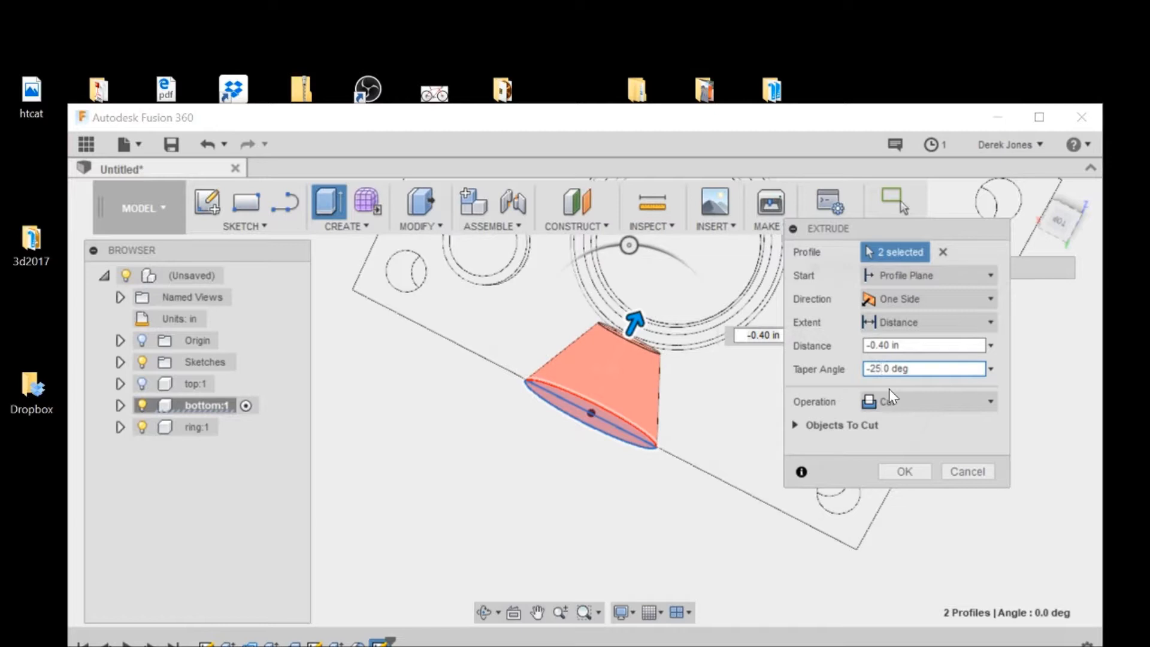
text(.)
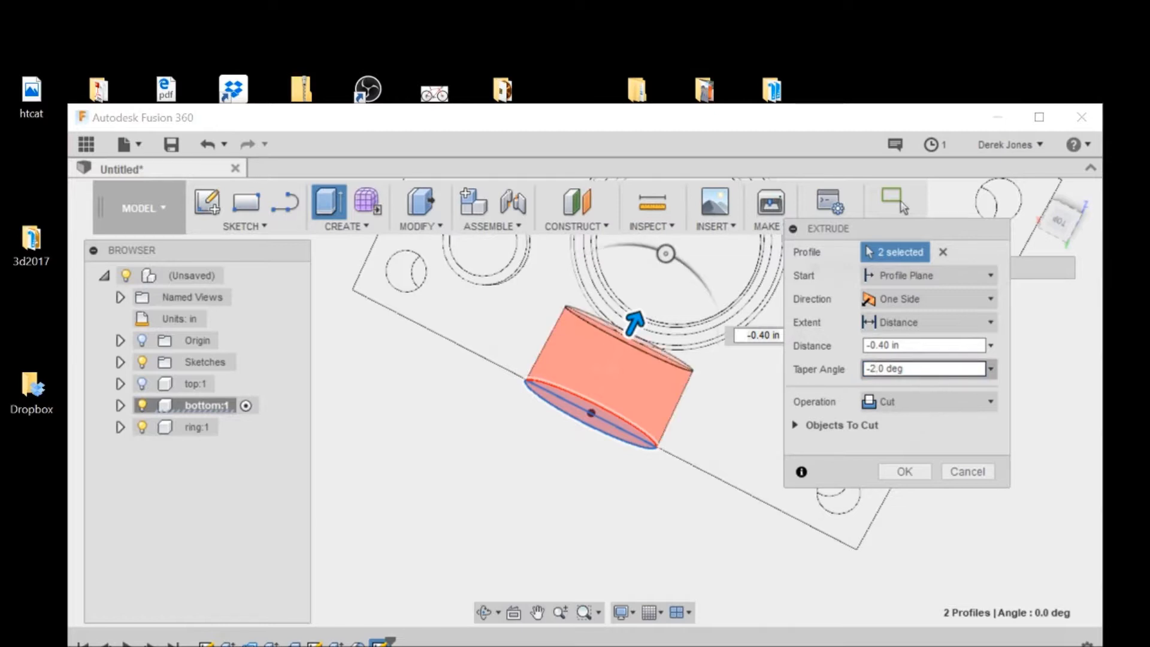
text(.)
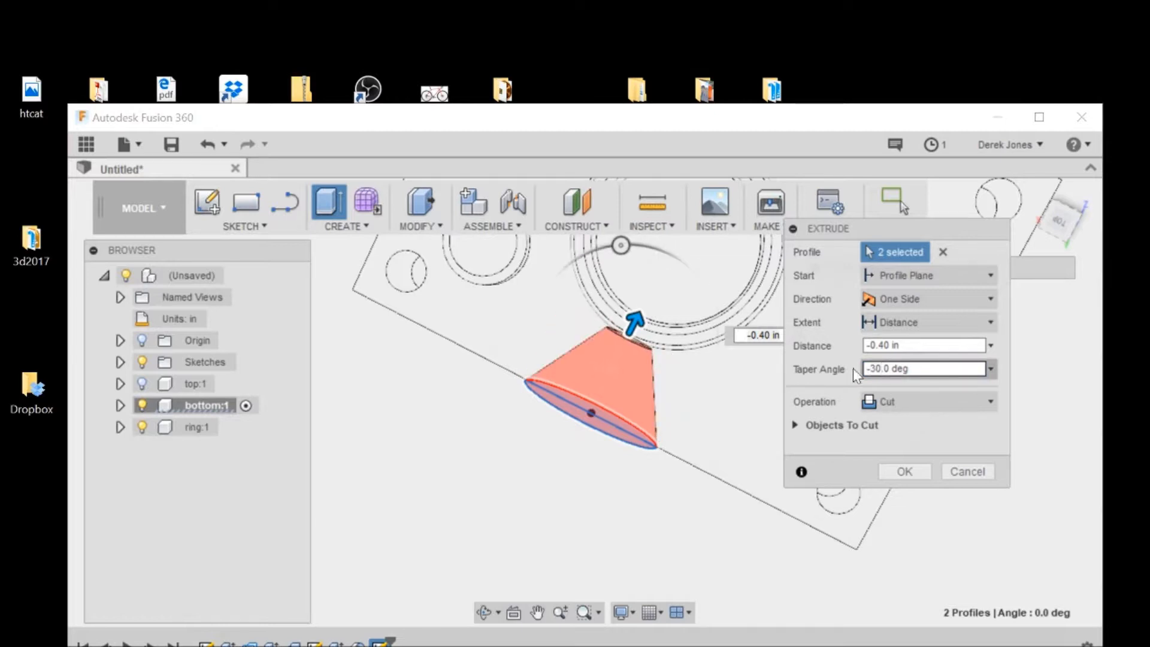
Step: Extend the tapered cut to -0.45 in and apply it with the ring hidden and the top component shown
scroll(695, 311, up, 5)
drag(661, 323, 671, 309)
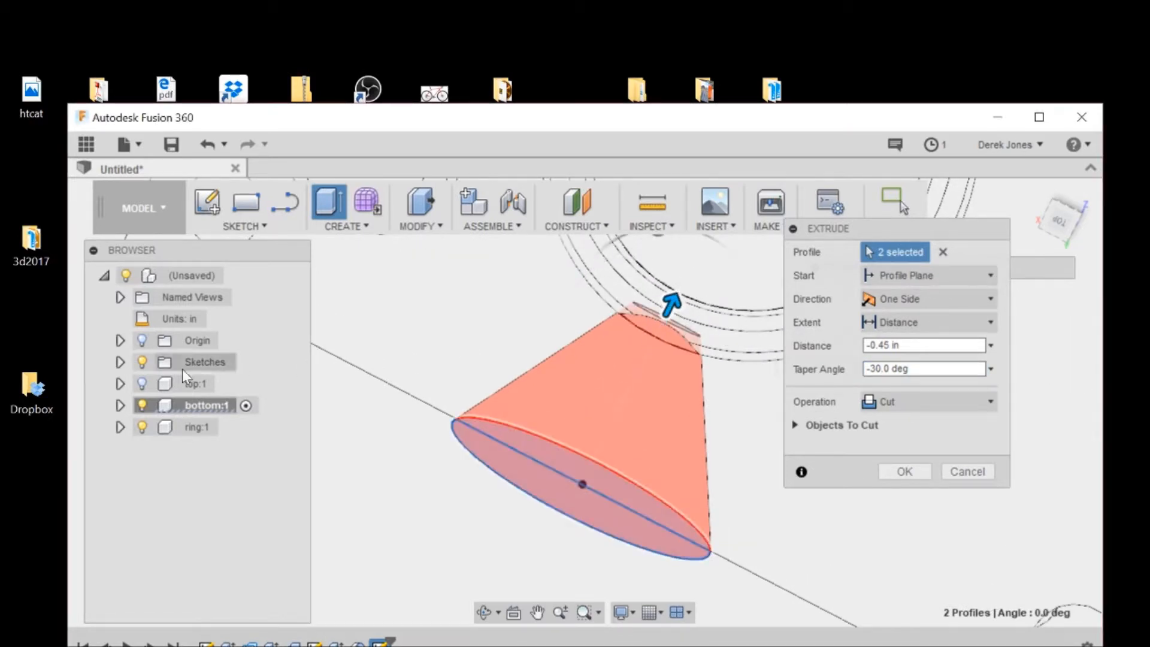
click(141, 426)
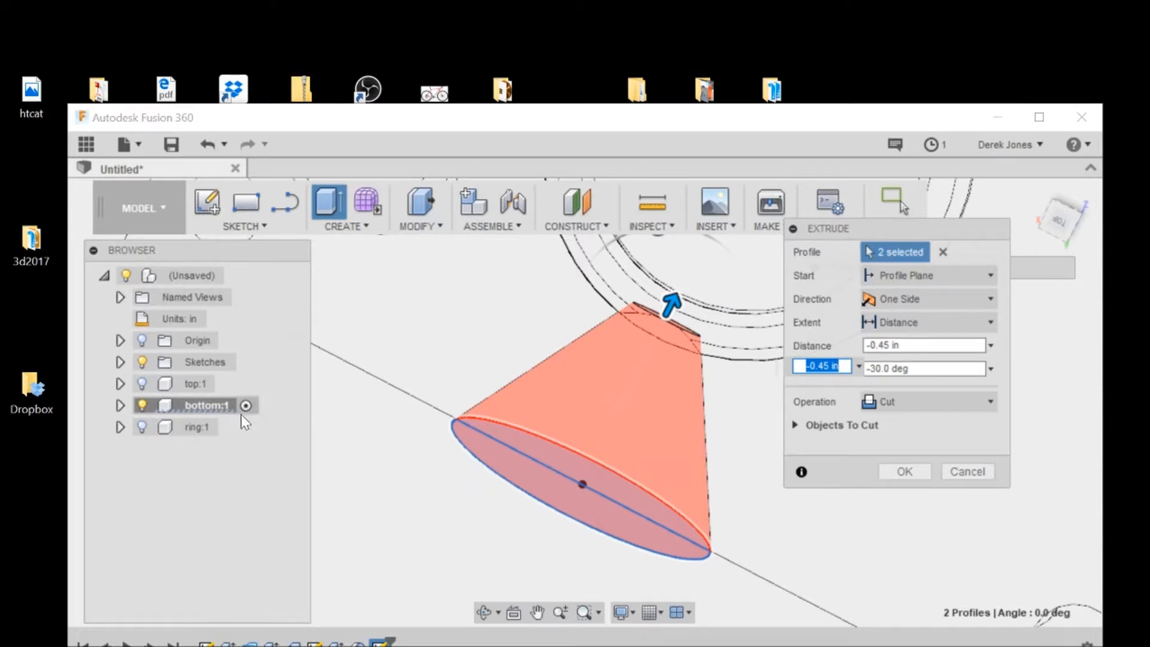
click(142, 385)
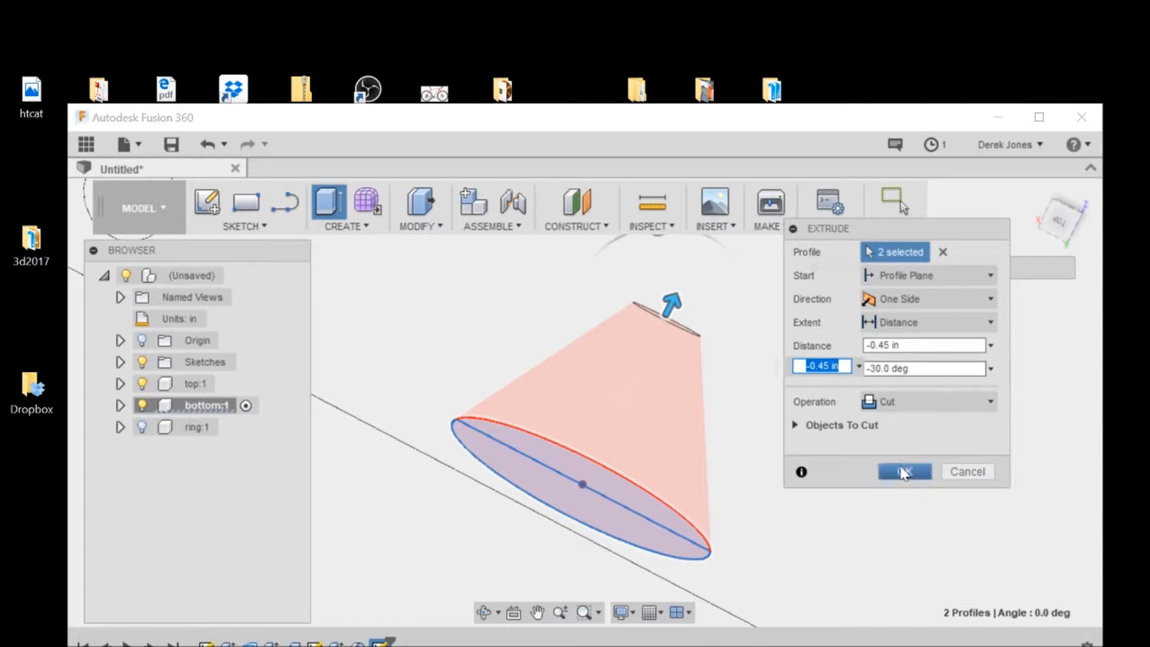
click(905, 472)
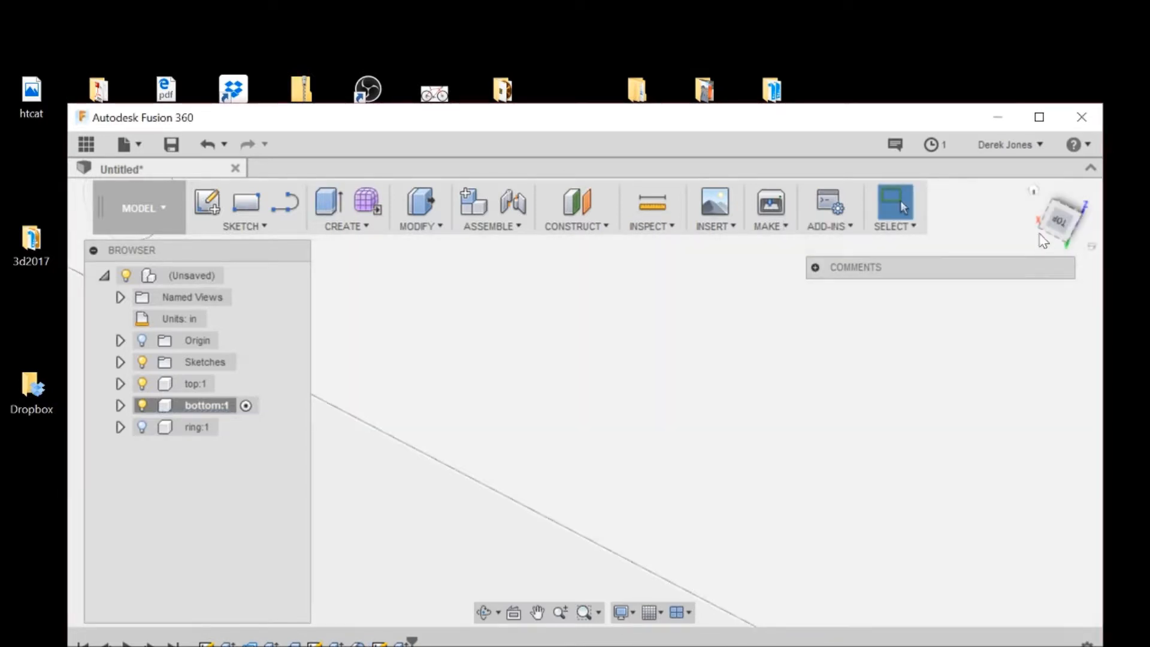
Step: Show the ring and examine the tapered pouring channel and ring cavity from several angles in the Render workspace
mouse_move(1061, 217)
mouse_down()
mouse_move(1078, 205)
mouse_move(1079, 77)
mouse_move(1078, 135)
mouse_up()
click(146, 427)
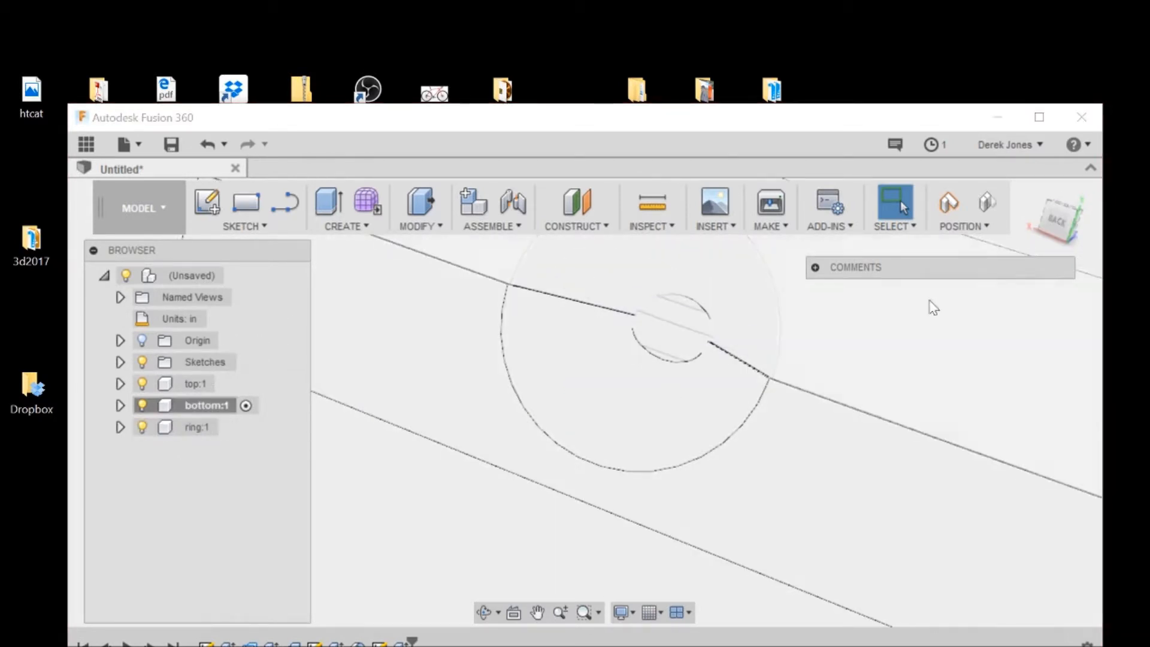
drag(1058, 223, 1054, 226)
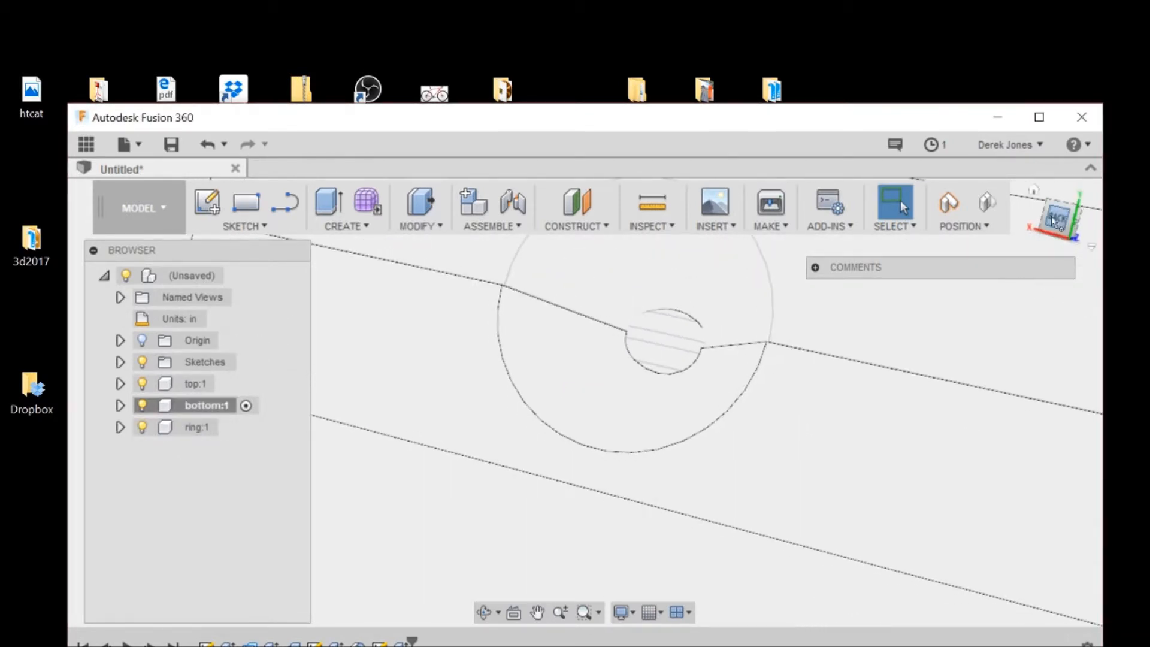
click(144, 208)
click(139, 313)
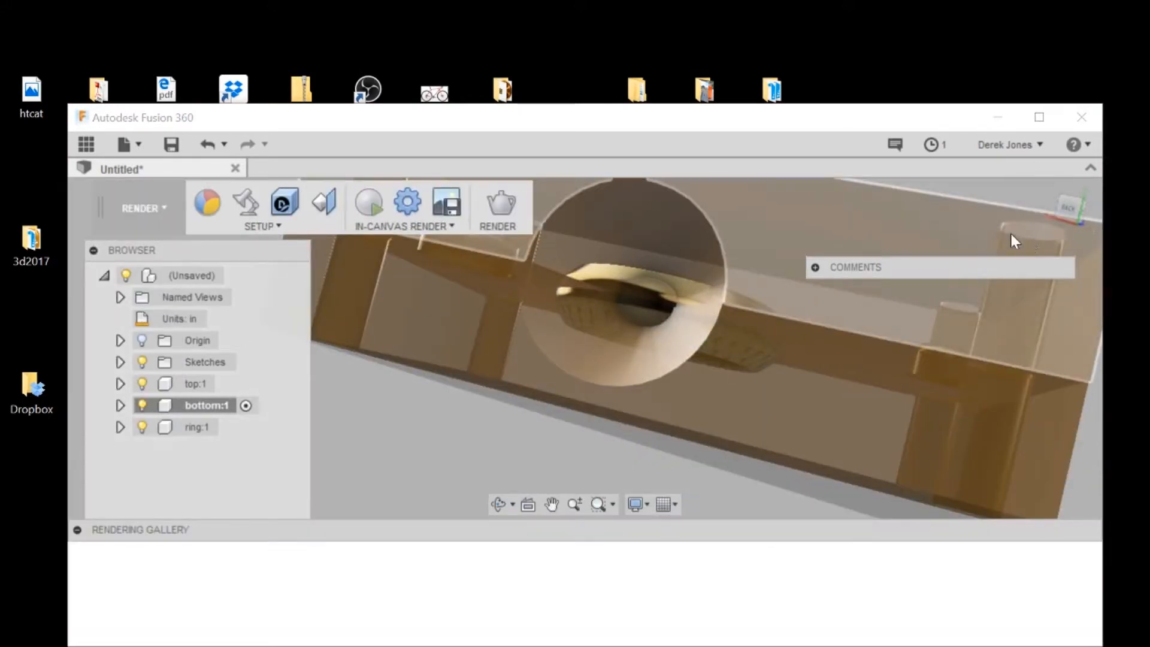
drag(1064, 211, 1061, 189)
shift+middle_drag(586, 213, 585, 286)
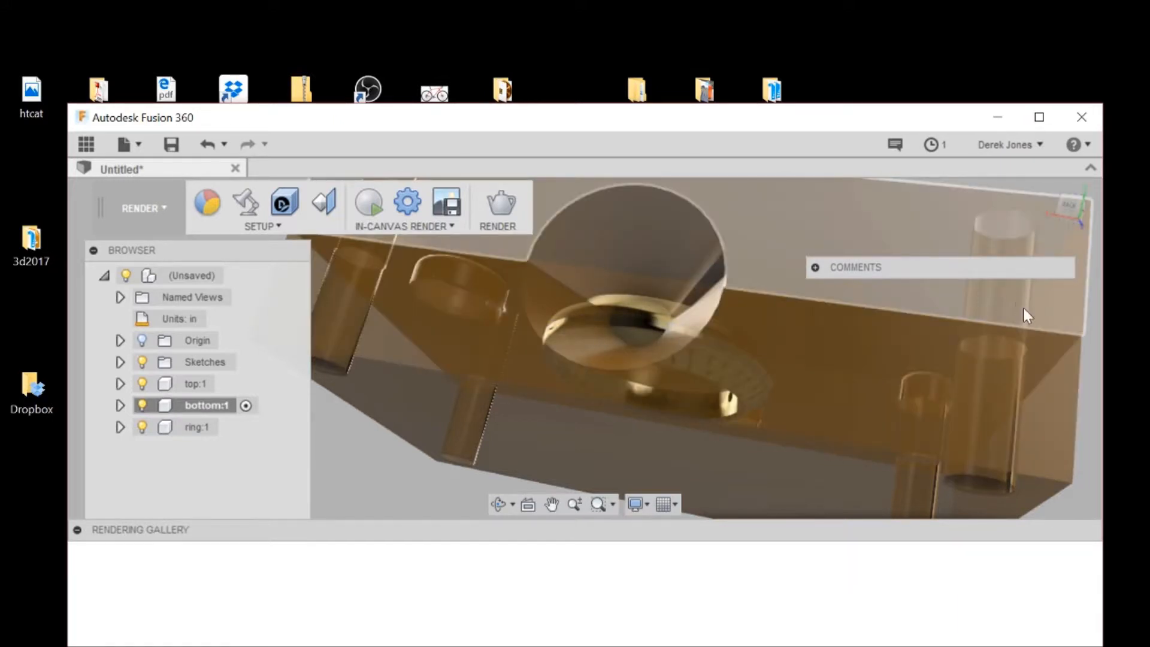
drag(1076, 211, 855, 419)
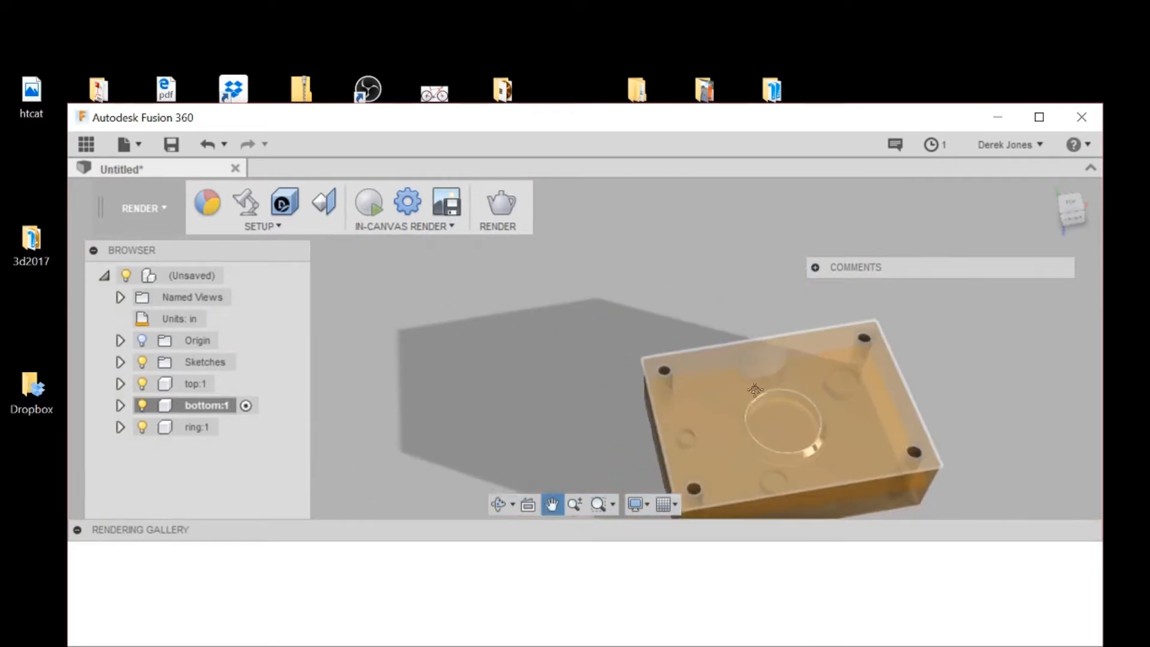
click(1058, 199)
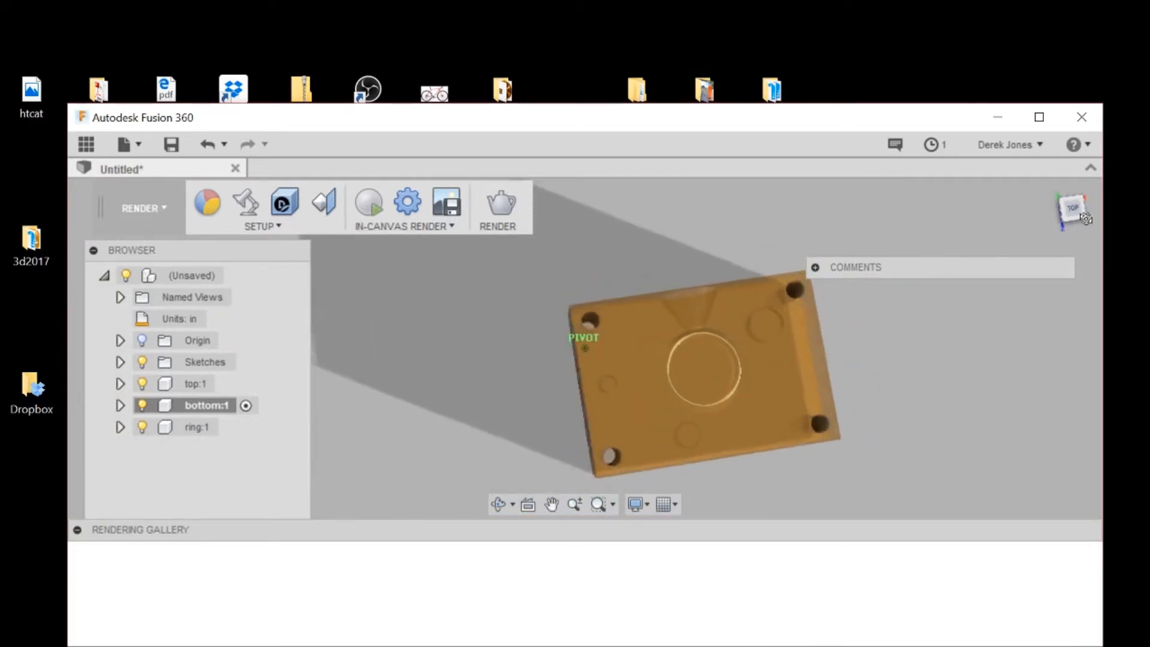
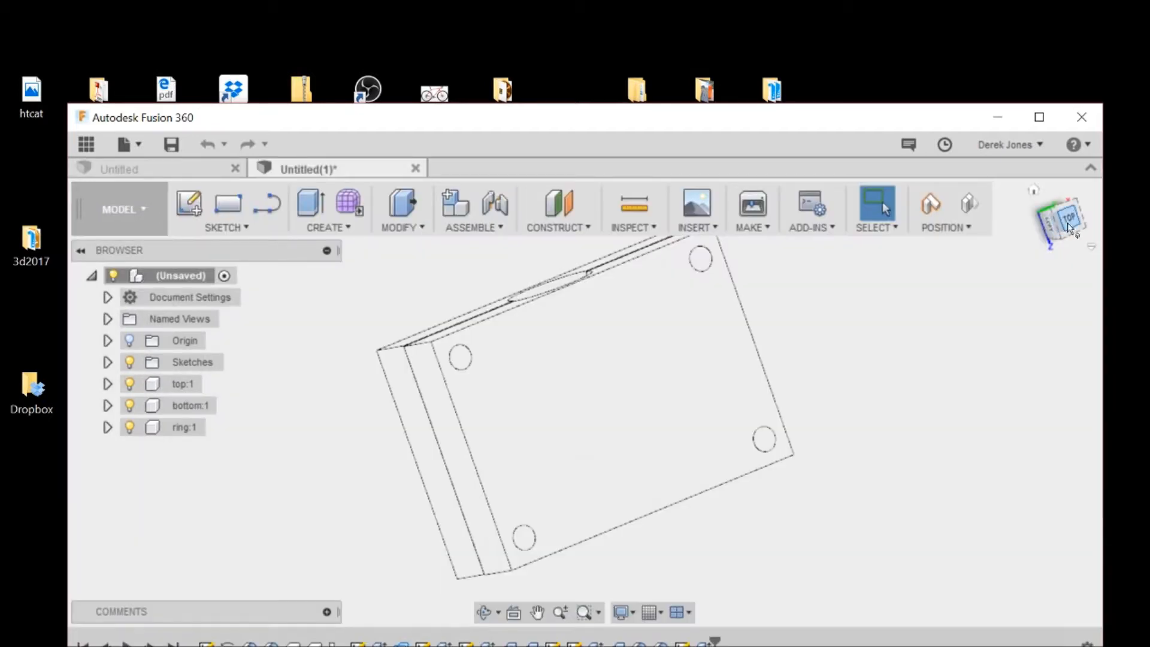
Step: Hide the top component to expose the inner face of the bottom mold half
shift+middle_drag(1065, 220, 1048, 191)
drag(1049, 191, 1059, 225)
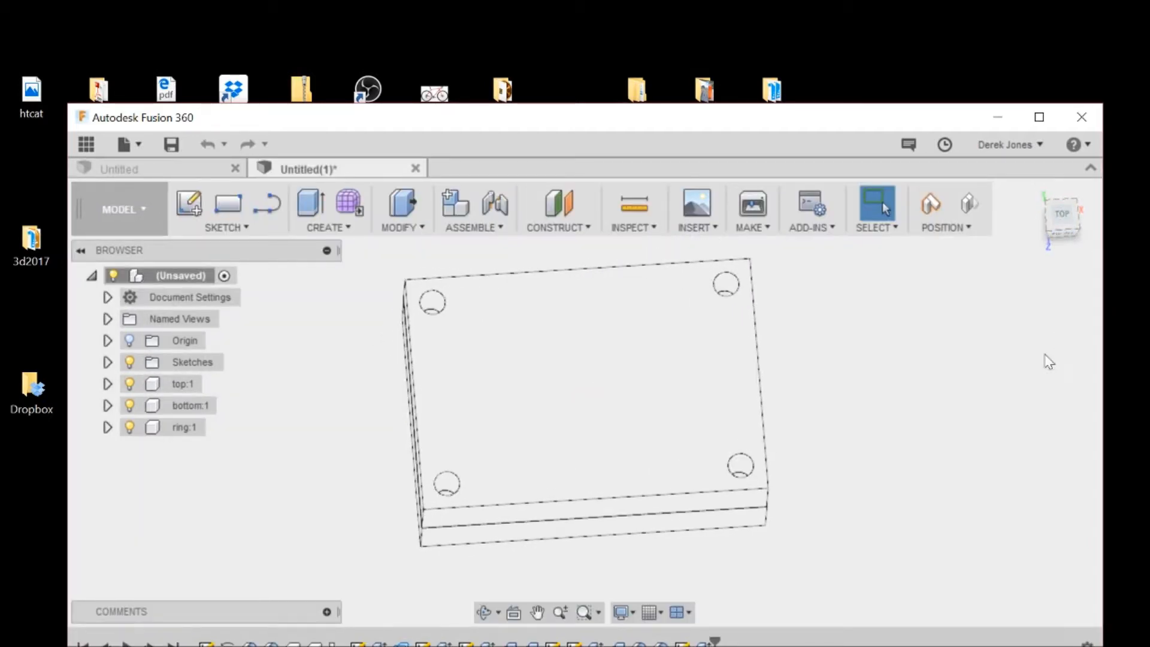
mouse_move(1052, 221)
shift+middle_down()
mouse_move(1082, 231)
mouse_move(1071, 246)
shift+middle_up()
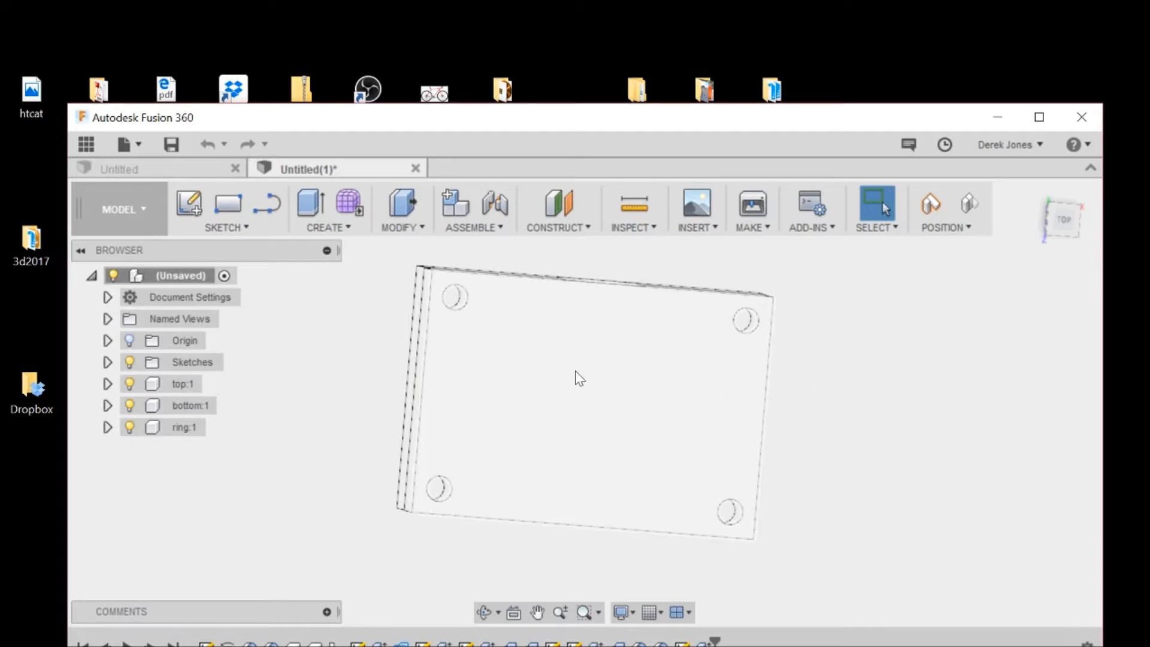
click(129, 385)
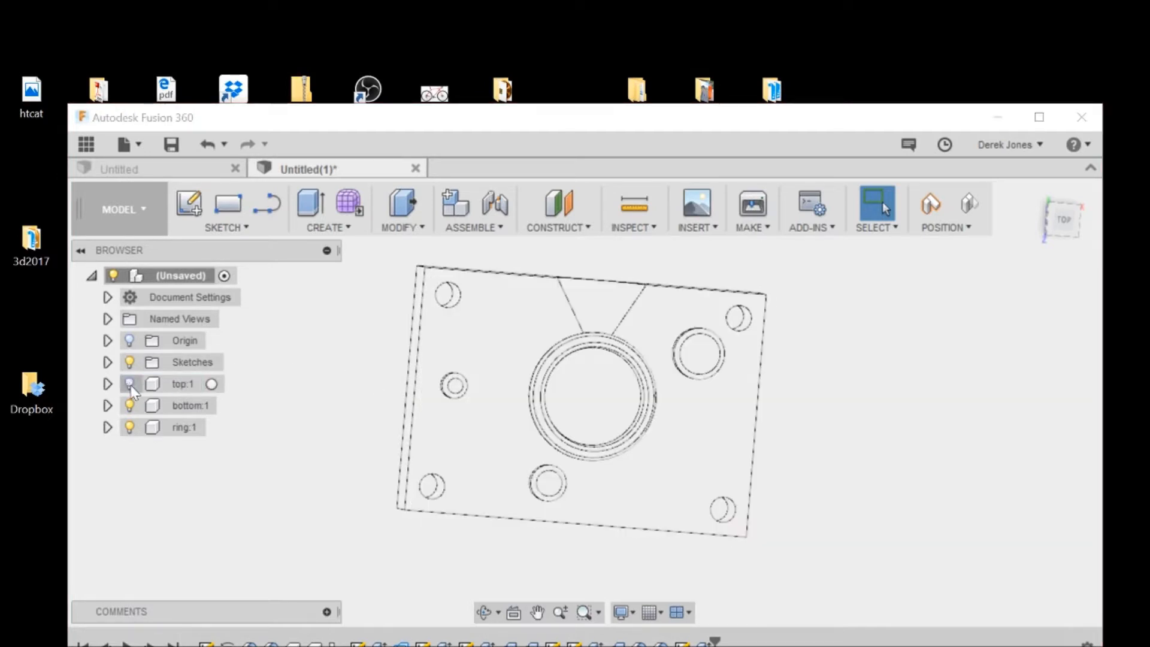
mouse_move(1067, 223)
mouse_down()
mouse_move(1054, 190)
mouse_move(1067, 225)
mouse_move(1053, 216)
mouse_move(1069, 225)
mouse_up()
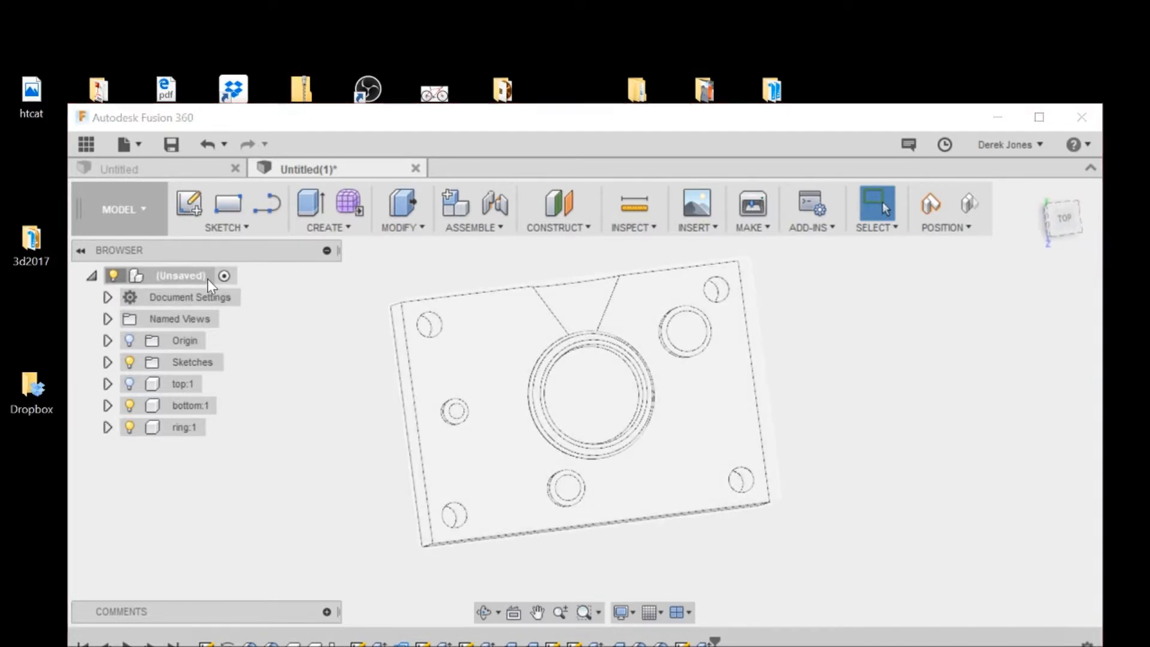
Step: Create a new component in the root assembly and name it vents
click(212, 279)
right_click(204, 282)
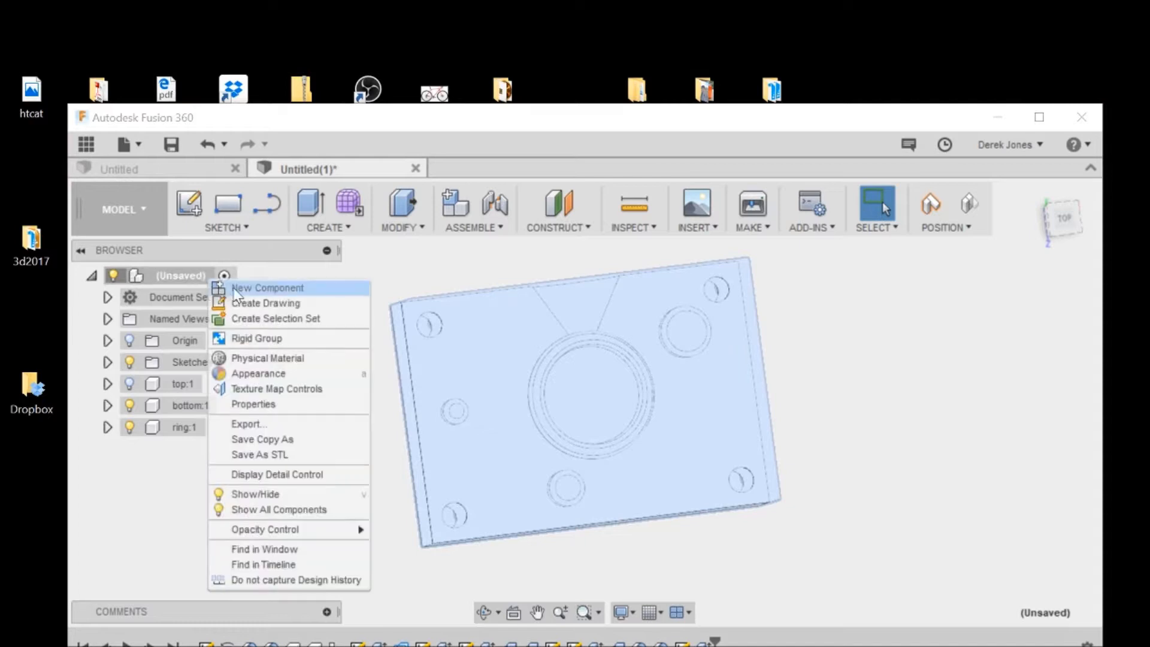
click(239, 286)
click(222, 450)
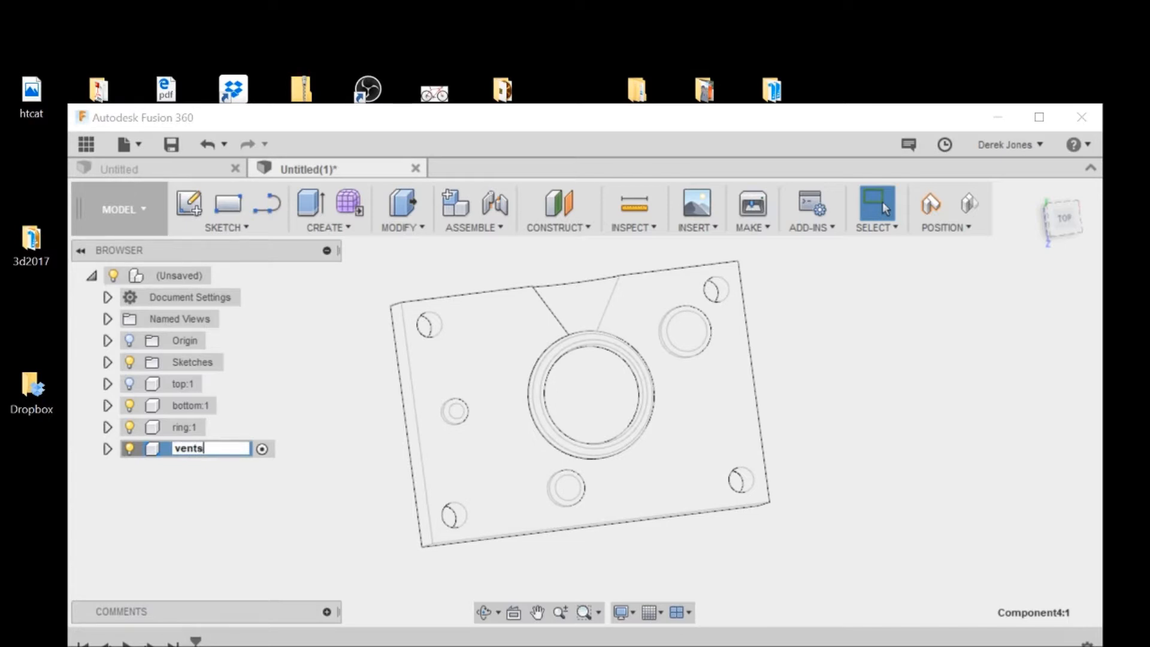
key(Return)
Step: With the ring hidden, sketch a two-point rectangle about 0.10 in wide on the bottom block's upper face, from the cavity edge toward the small peg
drag(1057, 219, 1032, 200)
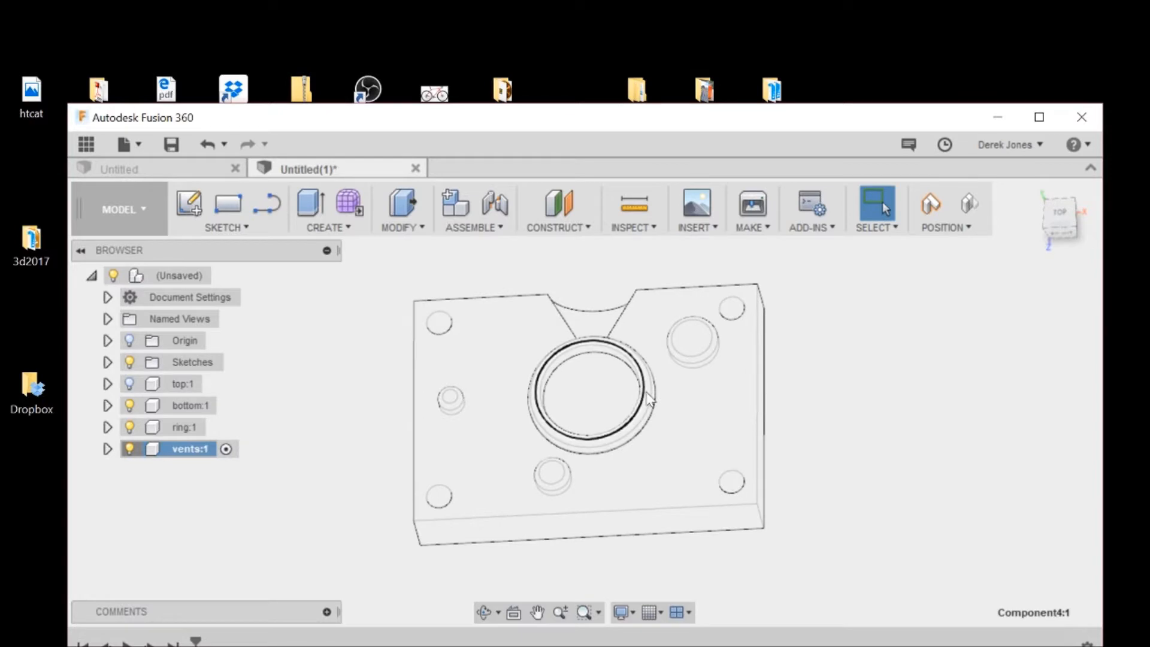
click(203, 226)
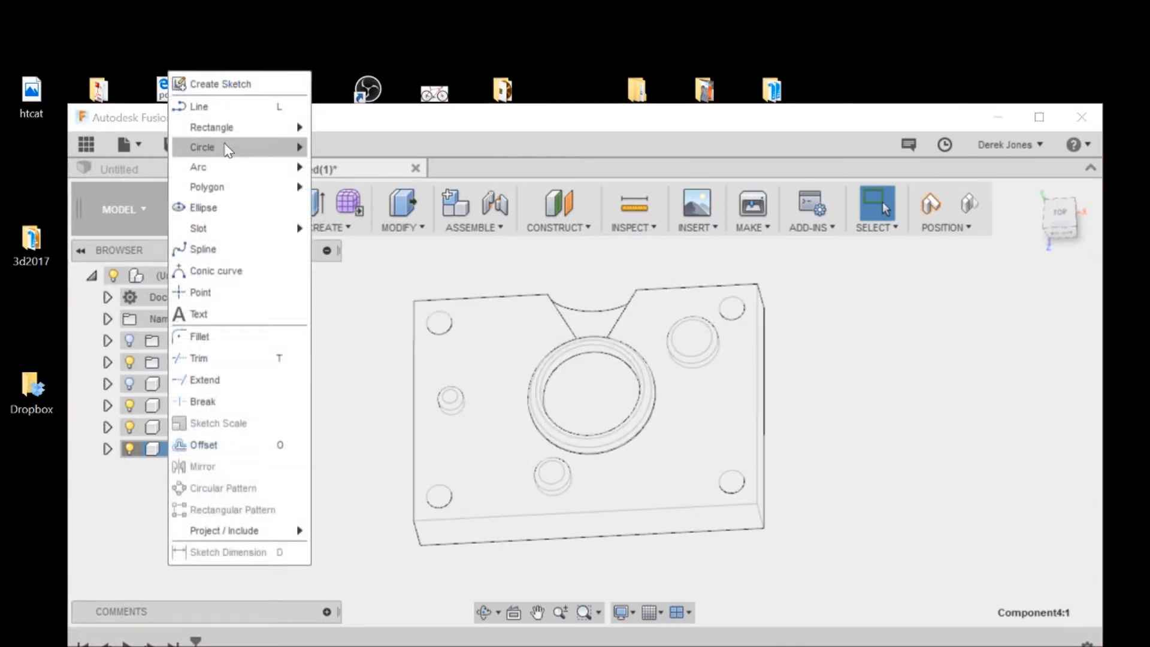
click(323, 131)
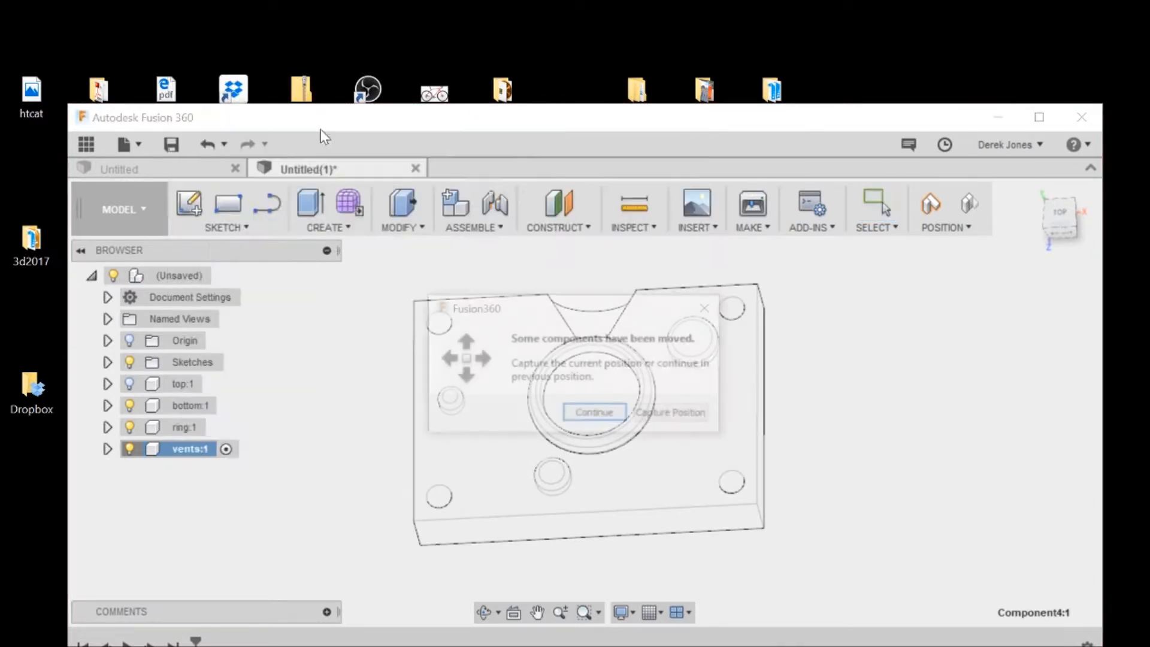
click(595, 414)
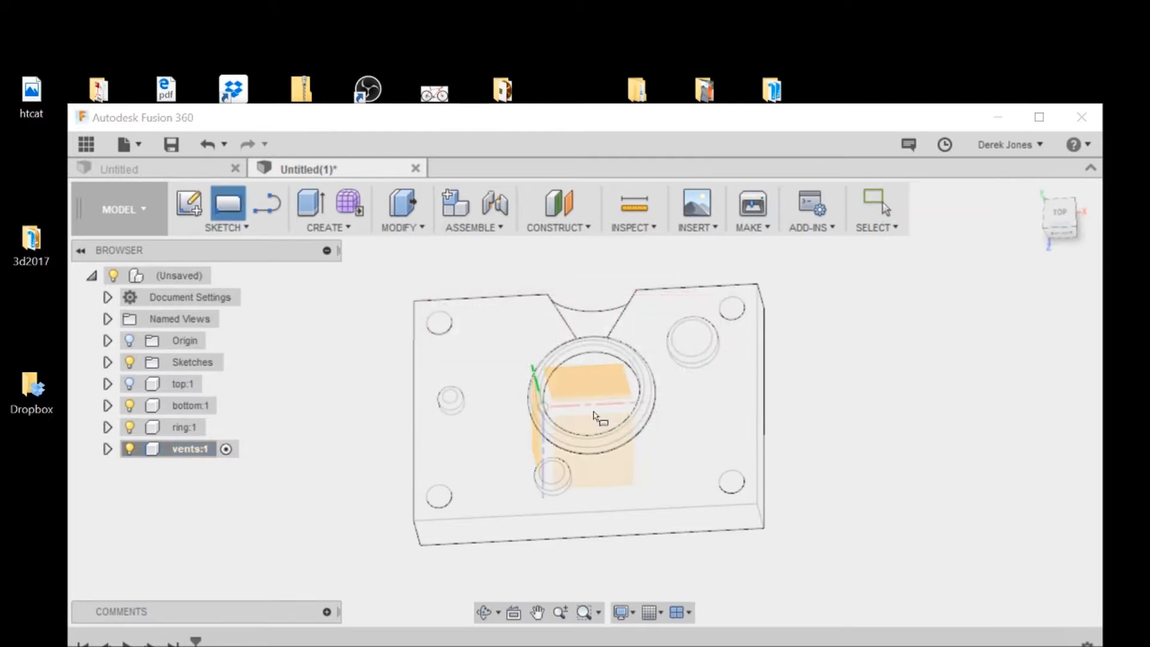
click(495, 409)
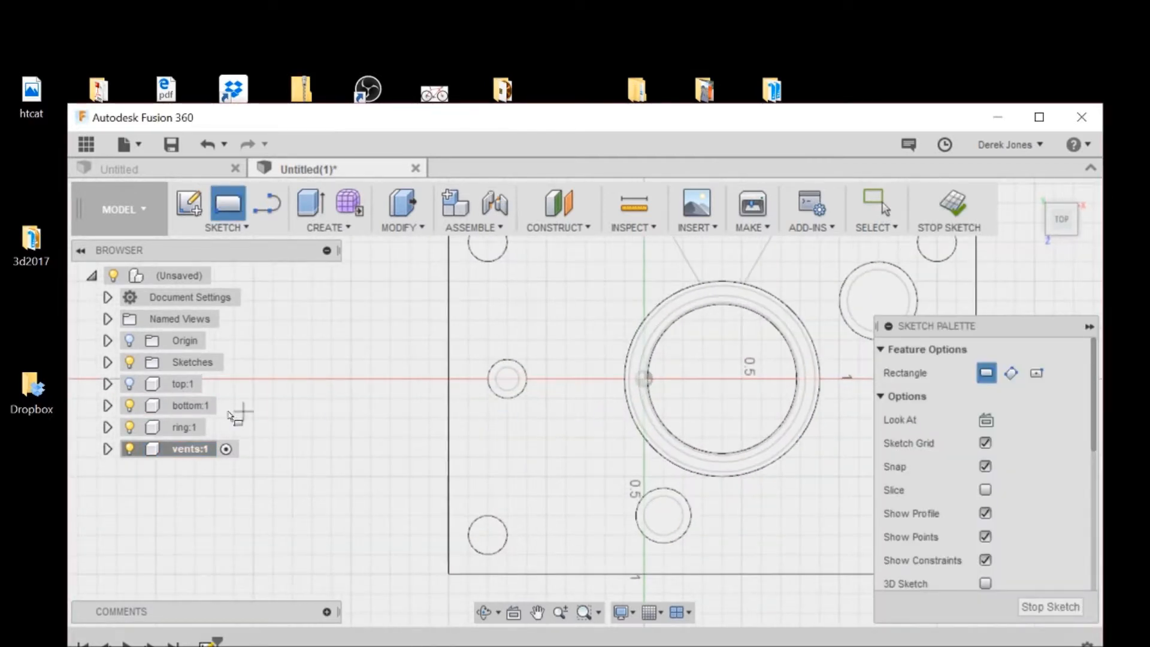
click(129, 427)
scroll(600, 395, up, 1)
scroll(600, 395, up, 2)
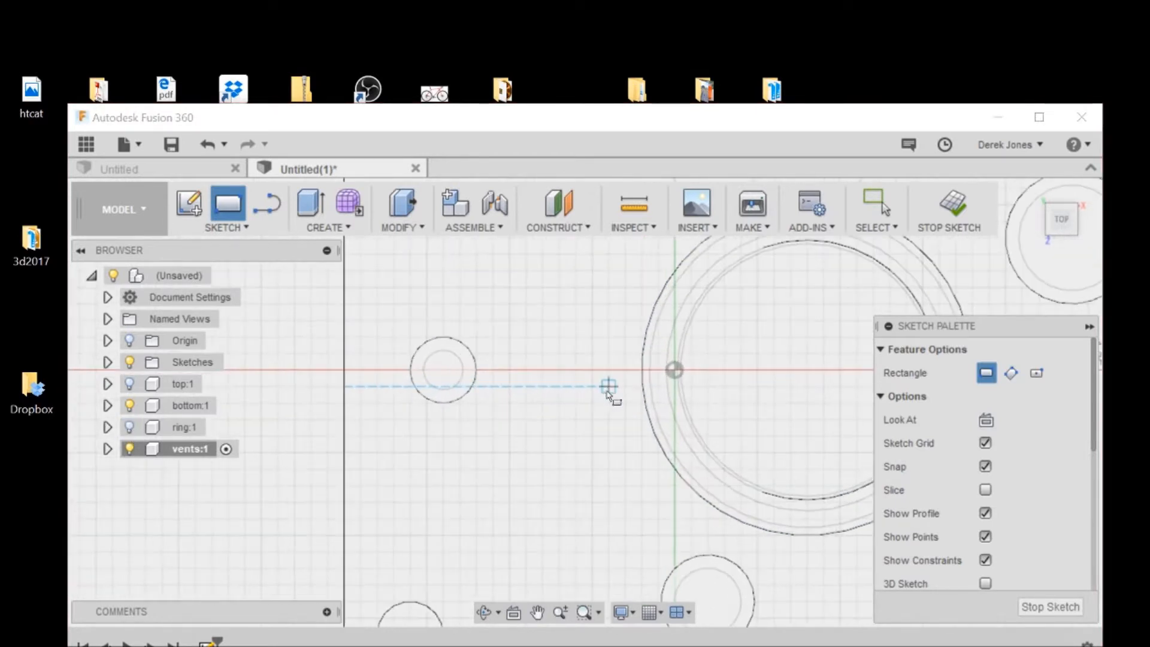
click(650, 387)
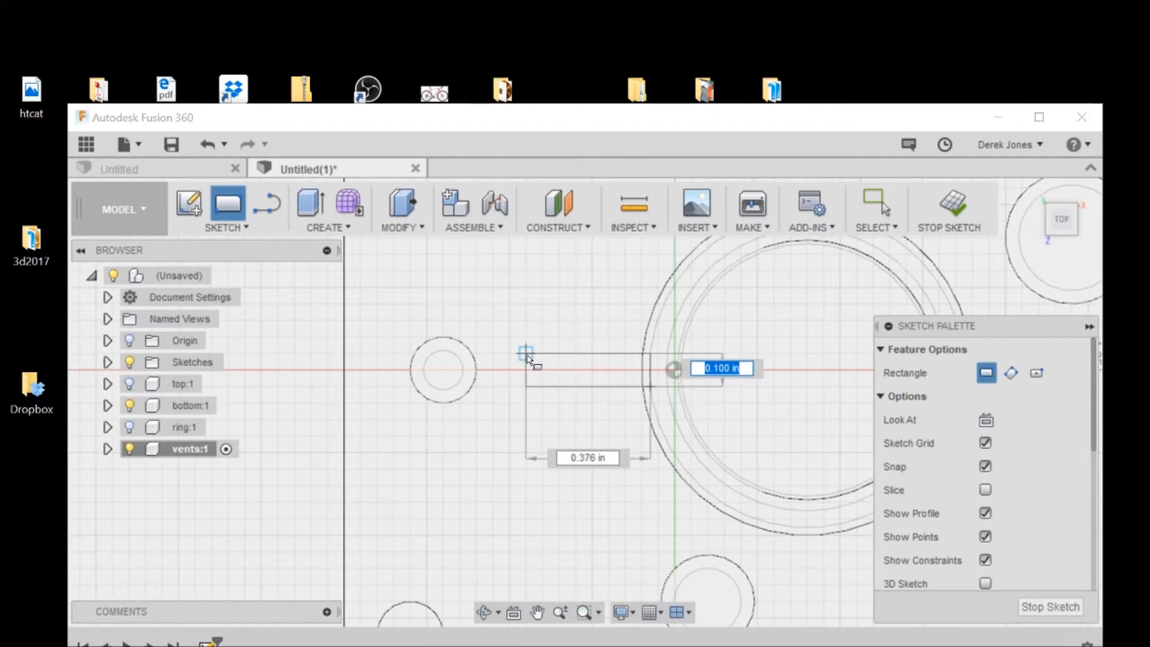
click(509, 356)
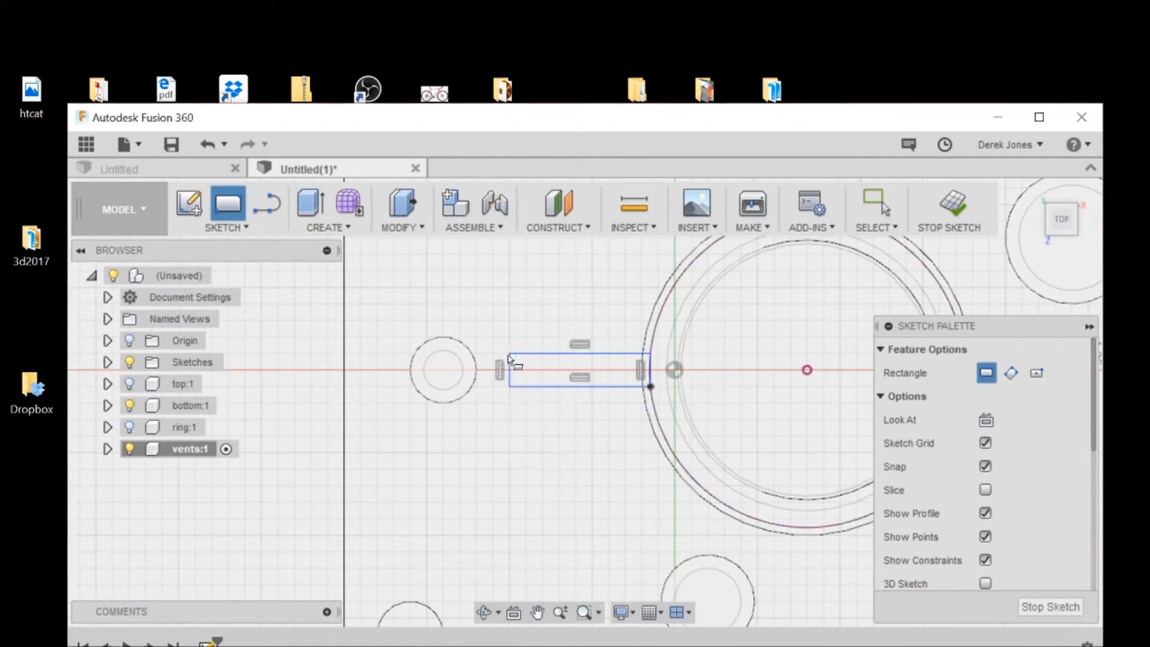
Step: Sketch a second rectangle about 0.10 in wide from the first one's outer end past the block's back edge
scroll(542, 435, down, 1)
click(510, 360)
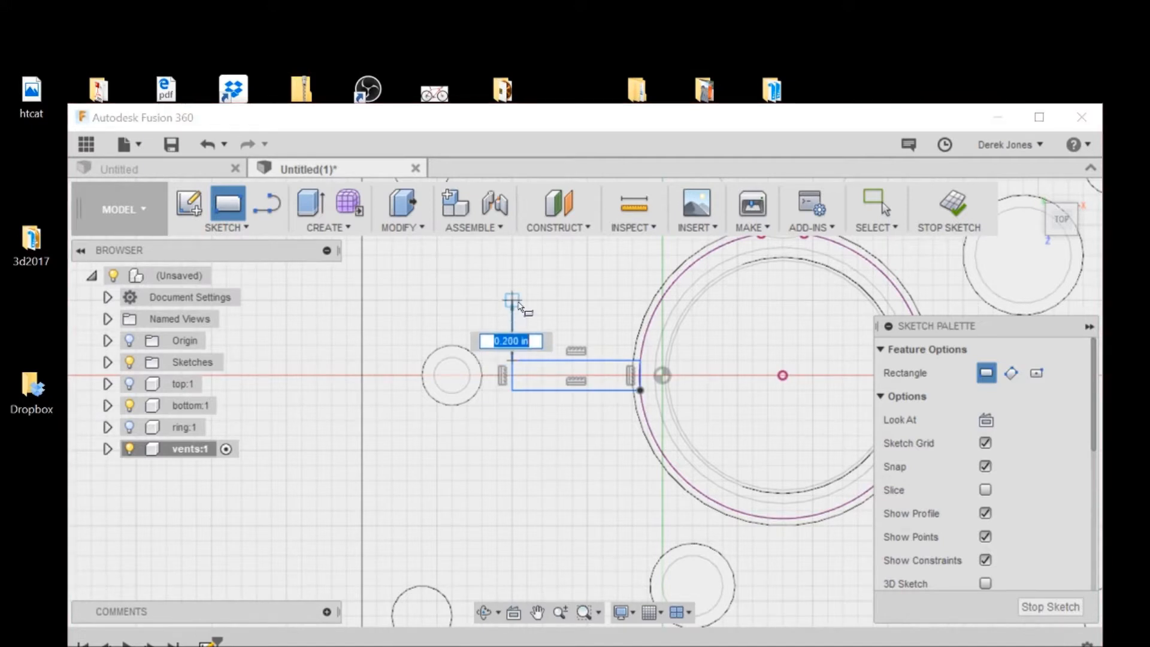
middle_drag(513, 347, 518, 513)
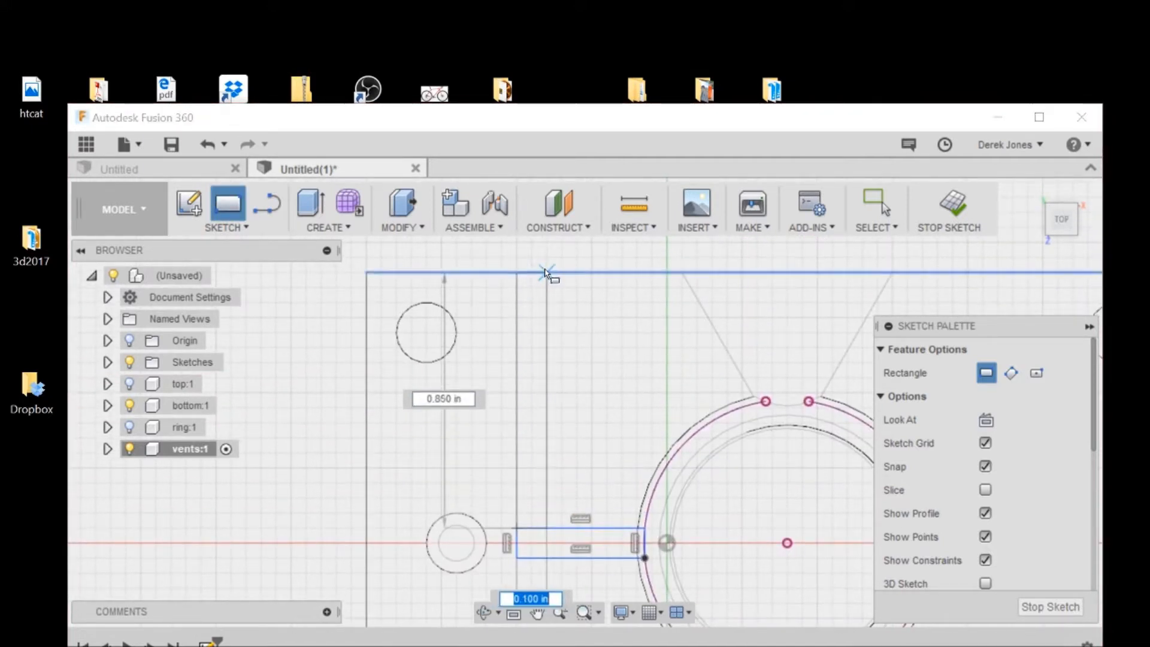
click(547, 259)
scroll(584, 446, down, 3)
middle_drag(758, 528, 596, 485)
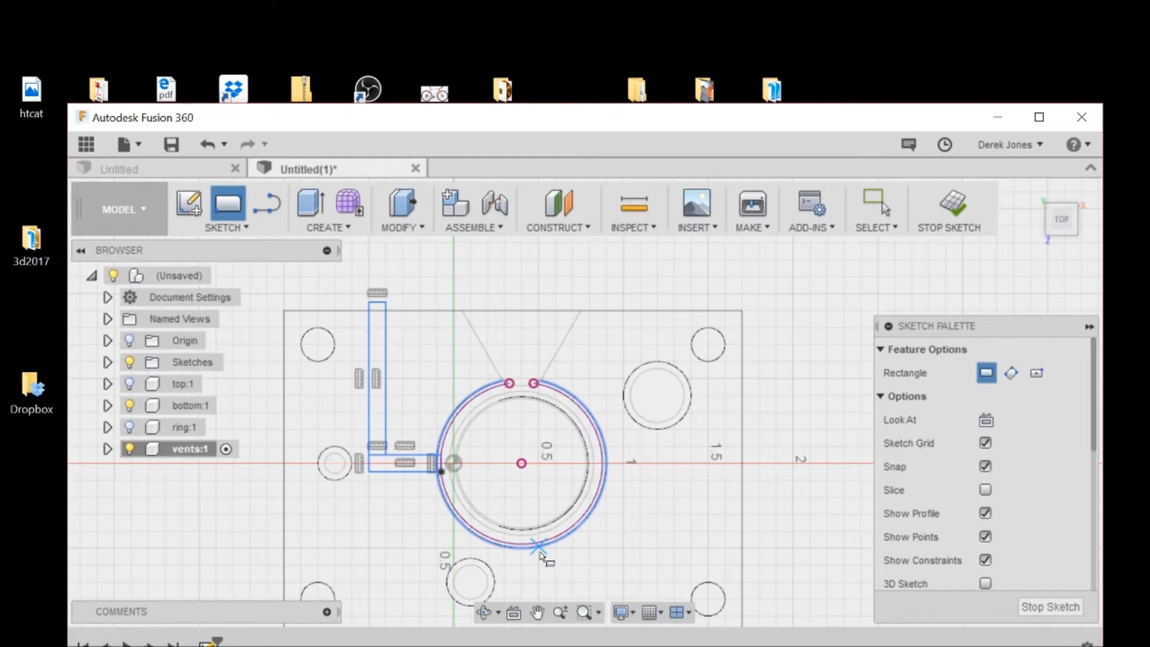
click(541, 557)
key(Escape)
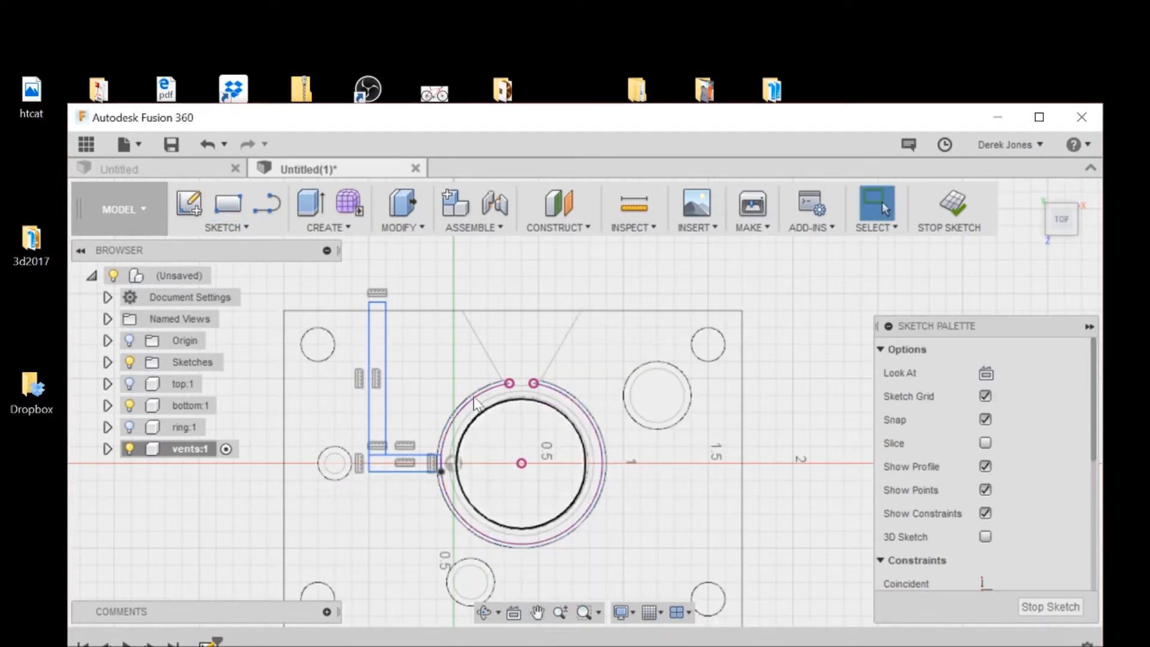
click(236, 228)
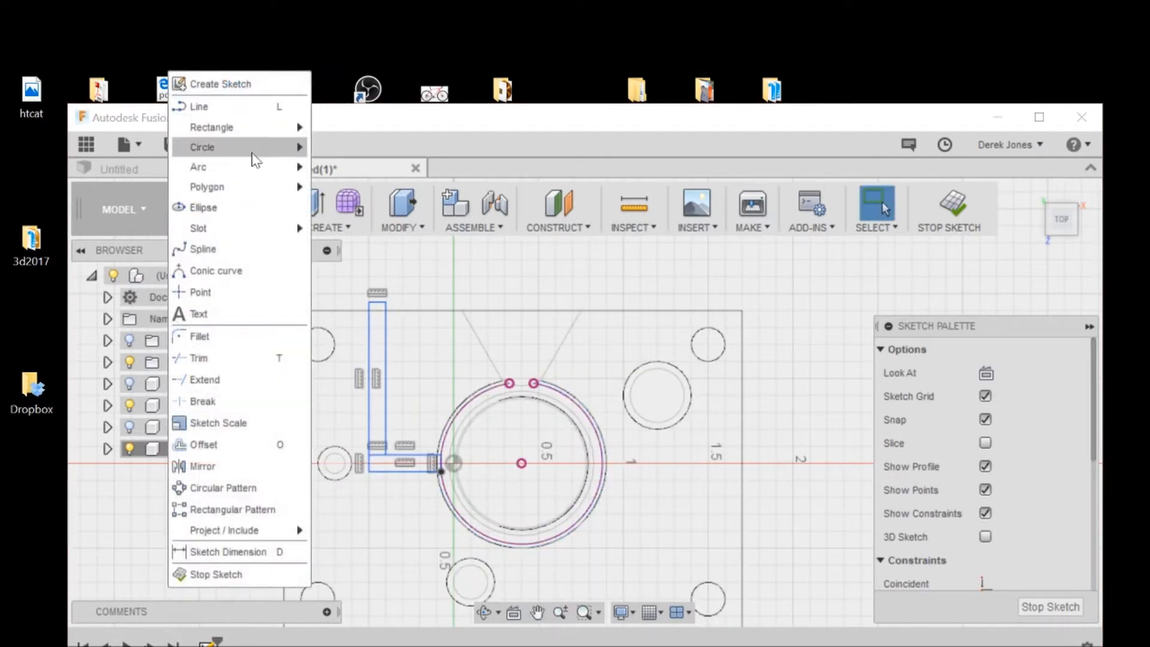
mouse_move(264, 127)
click(354, 126)
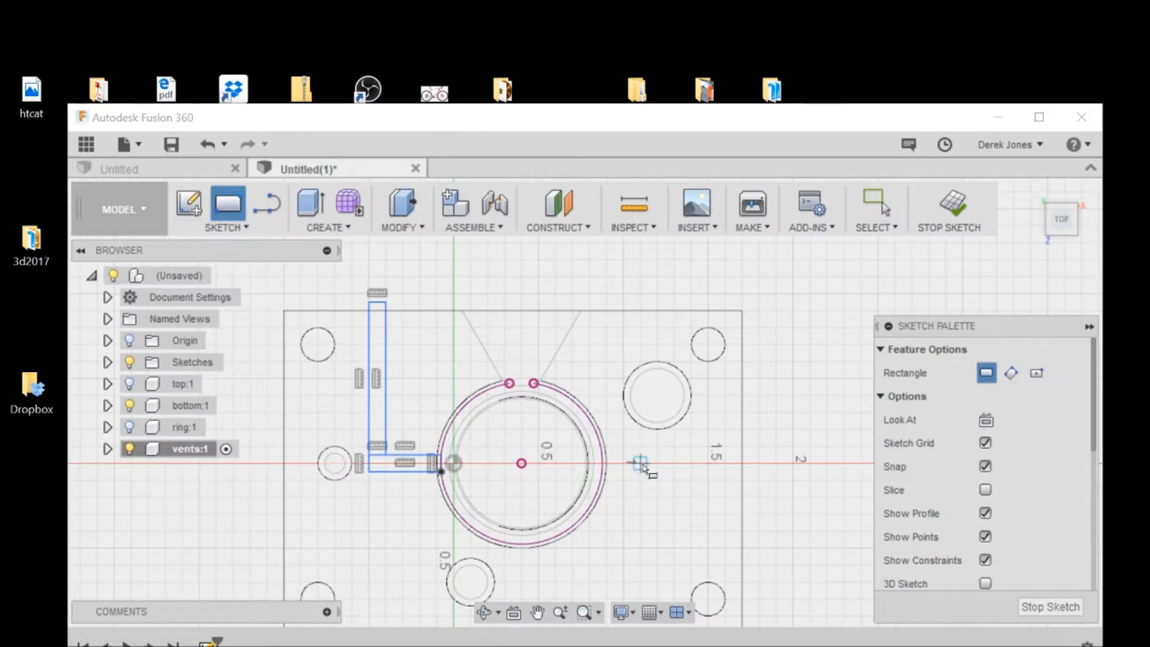
click(605, 473)
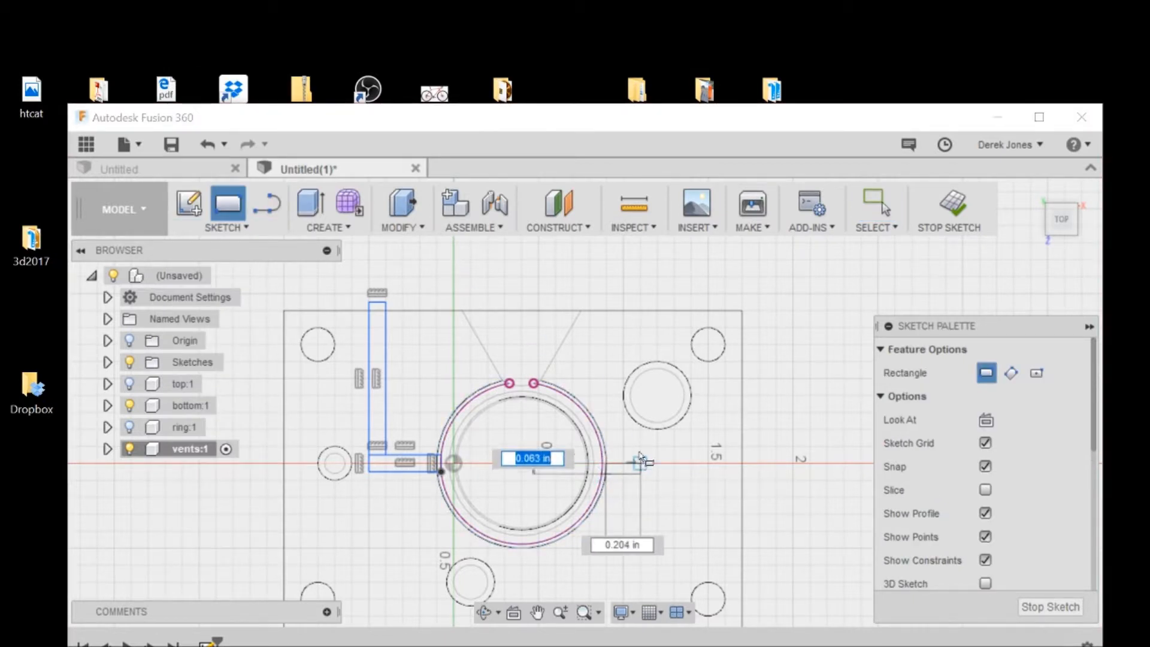
key(Escape)
scroll(589, 483, up, 3)
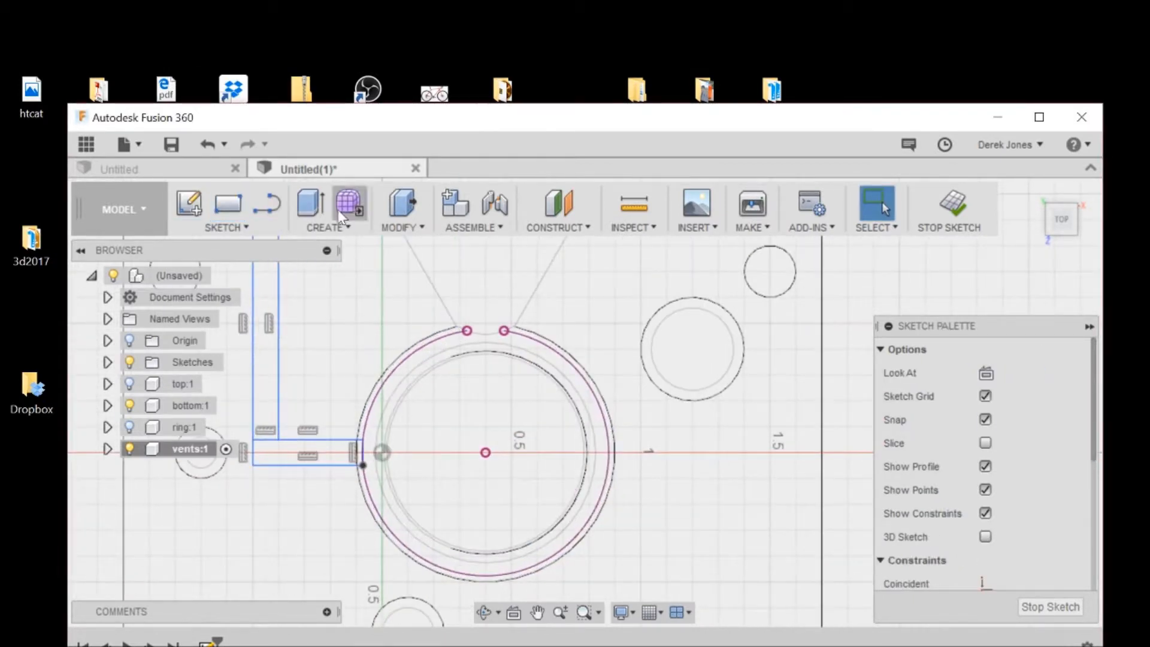
click(228, 227)
click(330, 216)
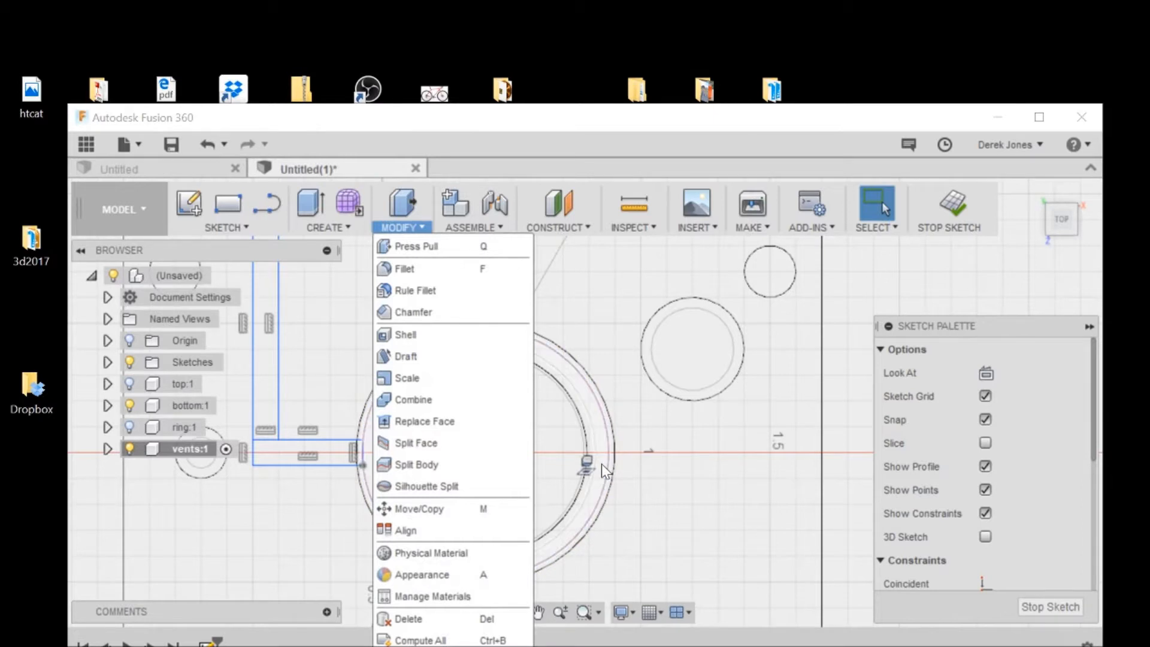
click(661, 476)
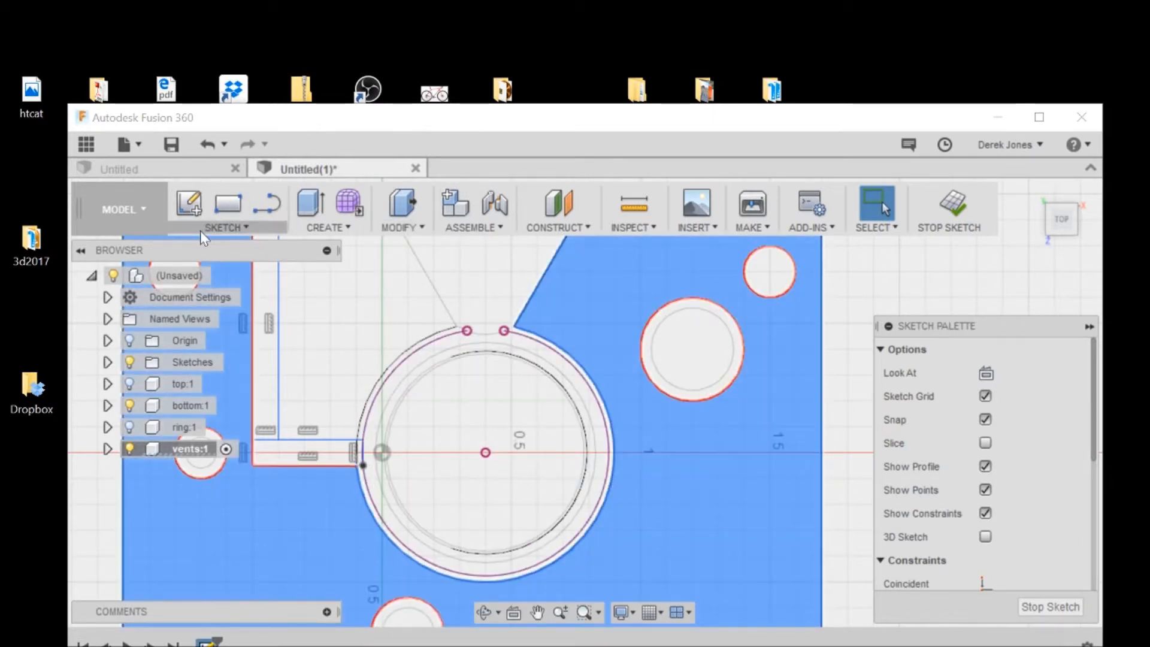
Step: Sketch a two-point rectangle about 0.10 in wide from the cavity edge opposite the first vent past the block's side edge
click(228, 228)
mouse_move(225, 129)
click(355, 127)
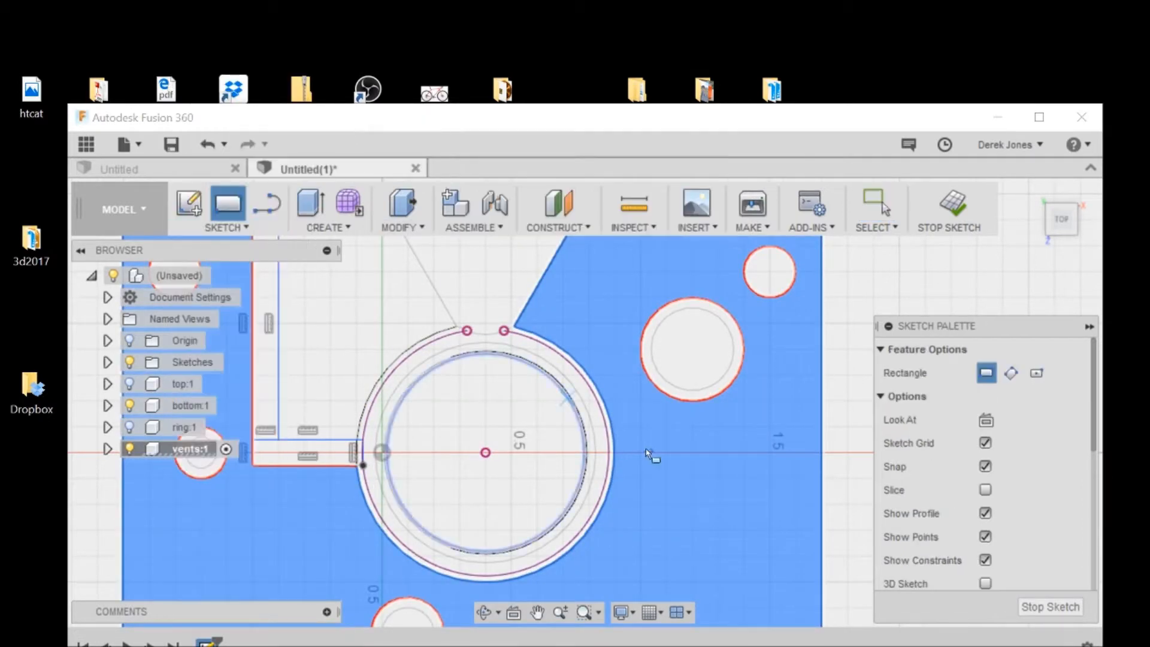
click(605, 477)
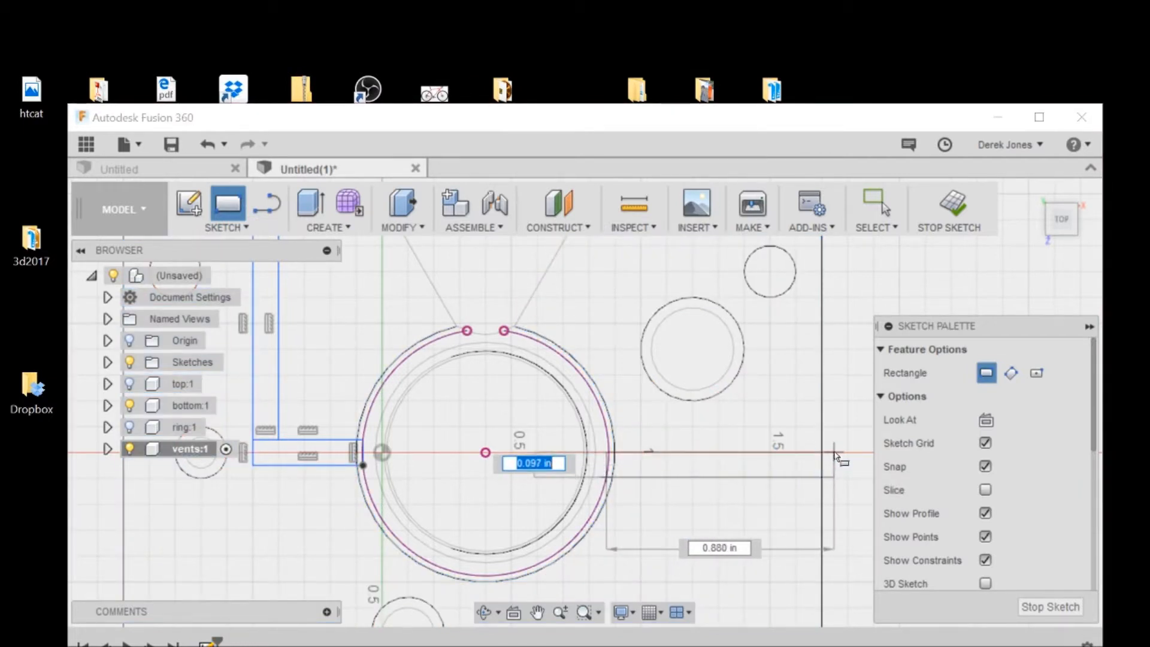
click(847, 453)
scroll(624, 550, down, 3)
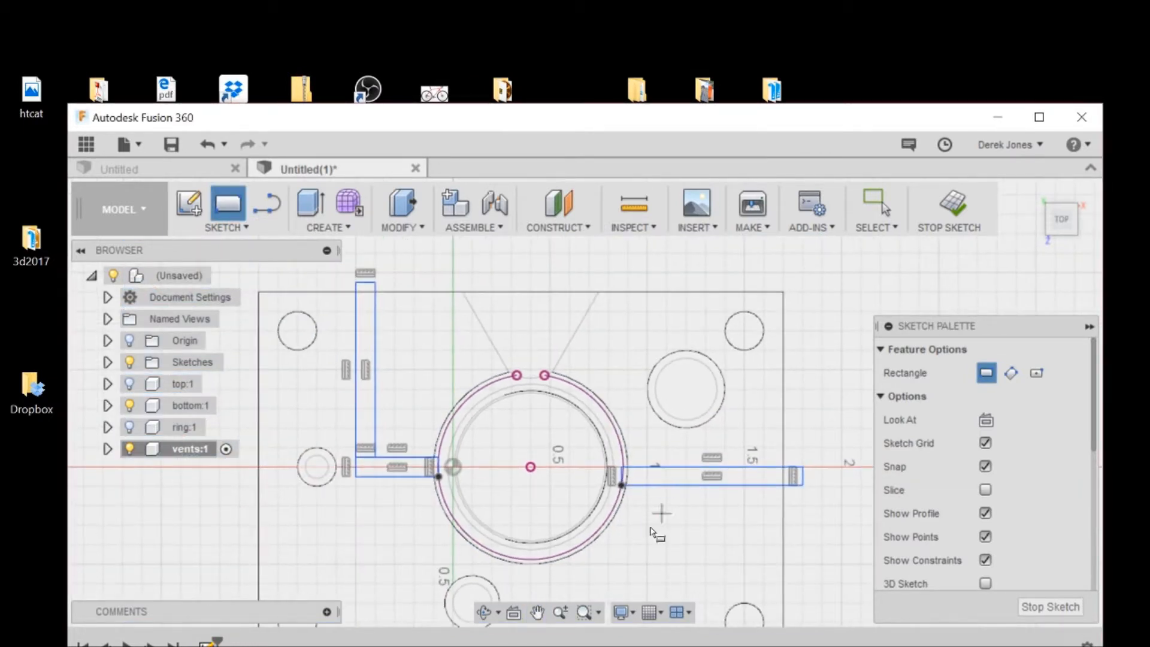
scroll(574, 466, up, 3)
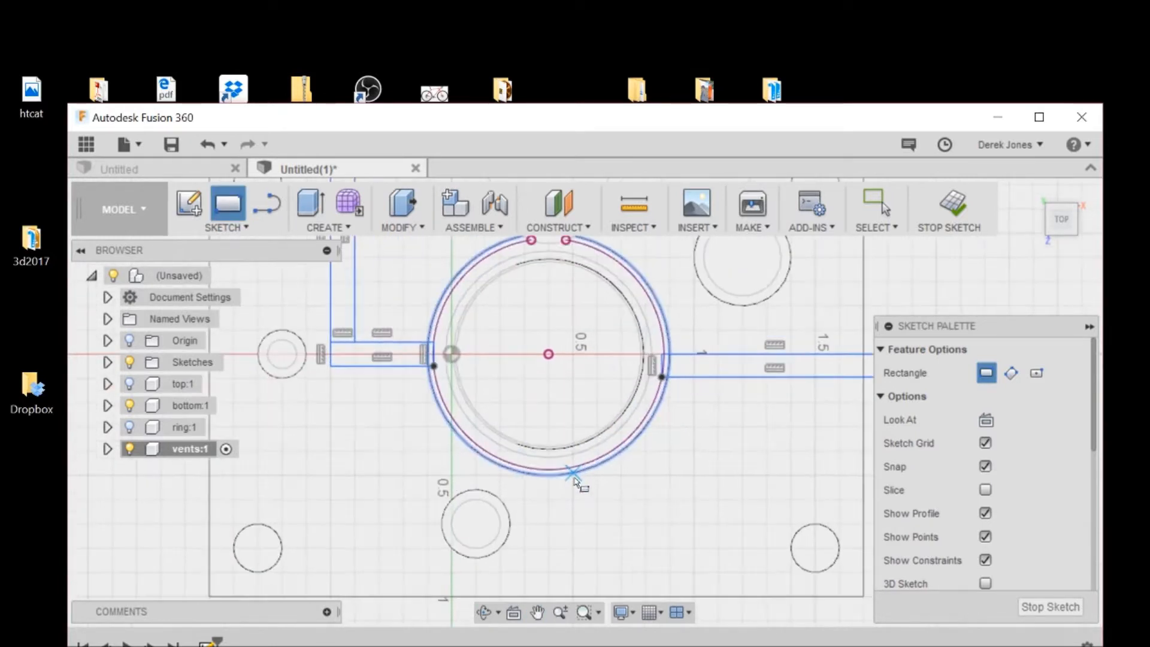
Step: Sketch a two-point rectangle about 0.08 in wide and 0.53 in long from the ring cavity's front edge to the block's front edge
click(539, 458)
scroll(575, 521, down, 2)
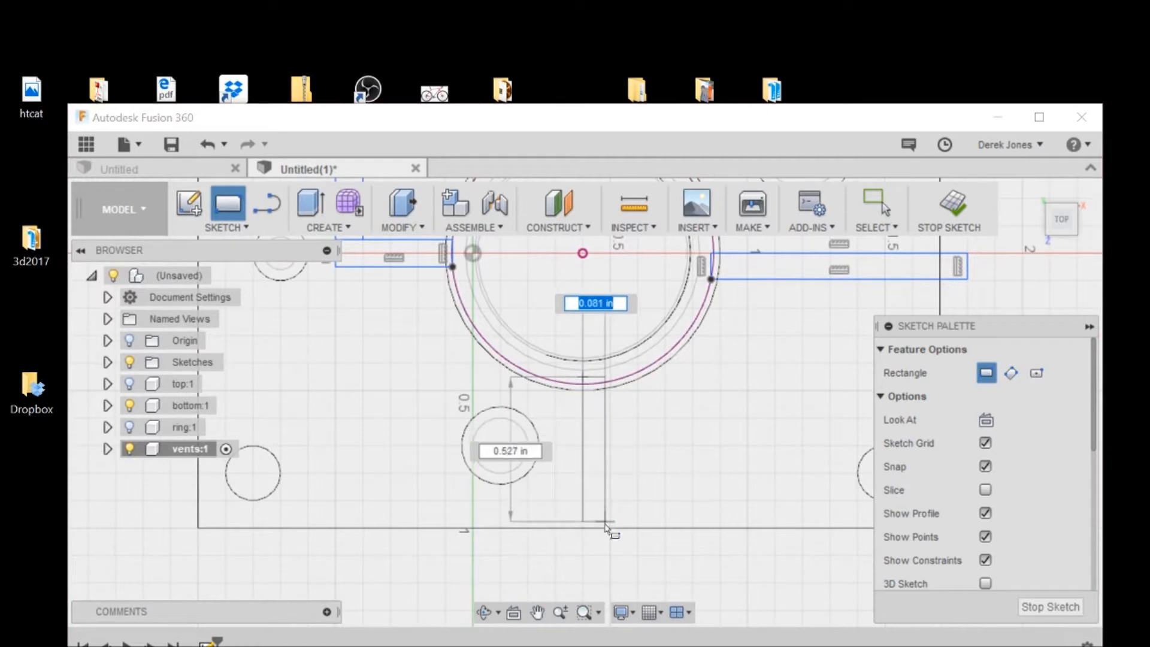
click(606, 522)
scroll(636, 569, down, 3)
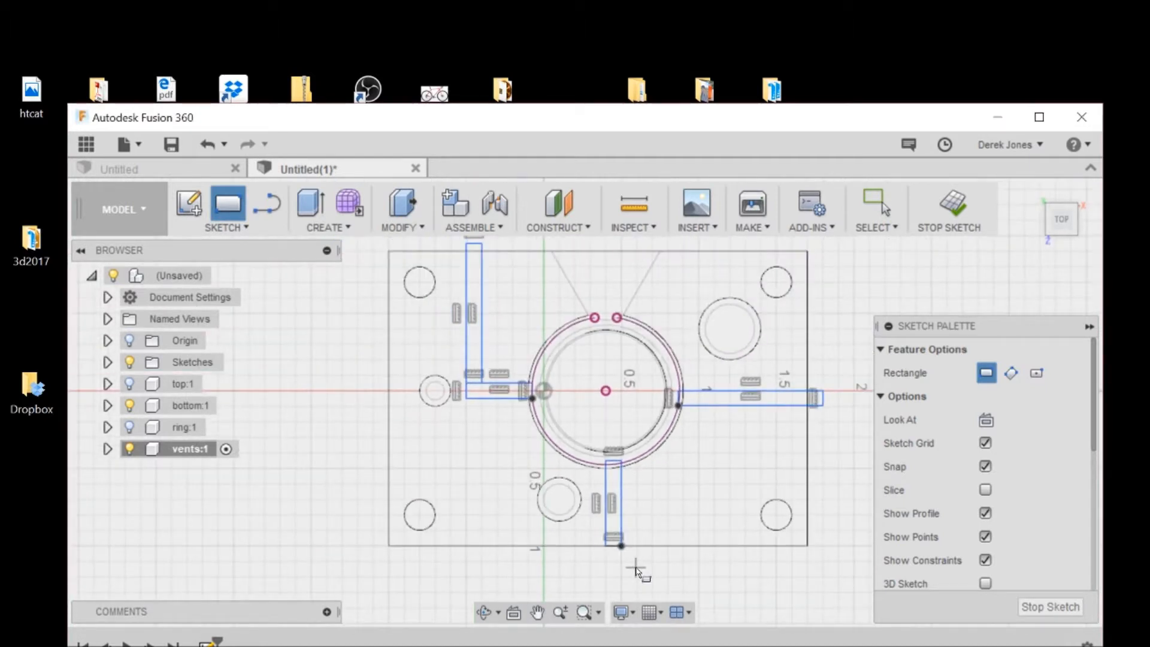
drag(1059, 222, 1040, 189)
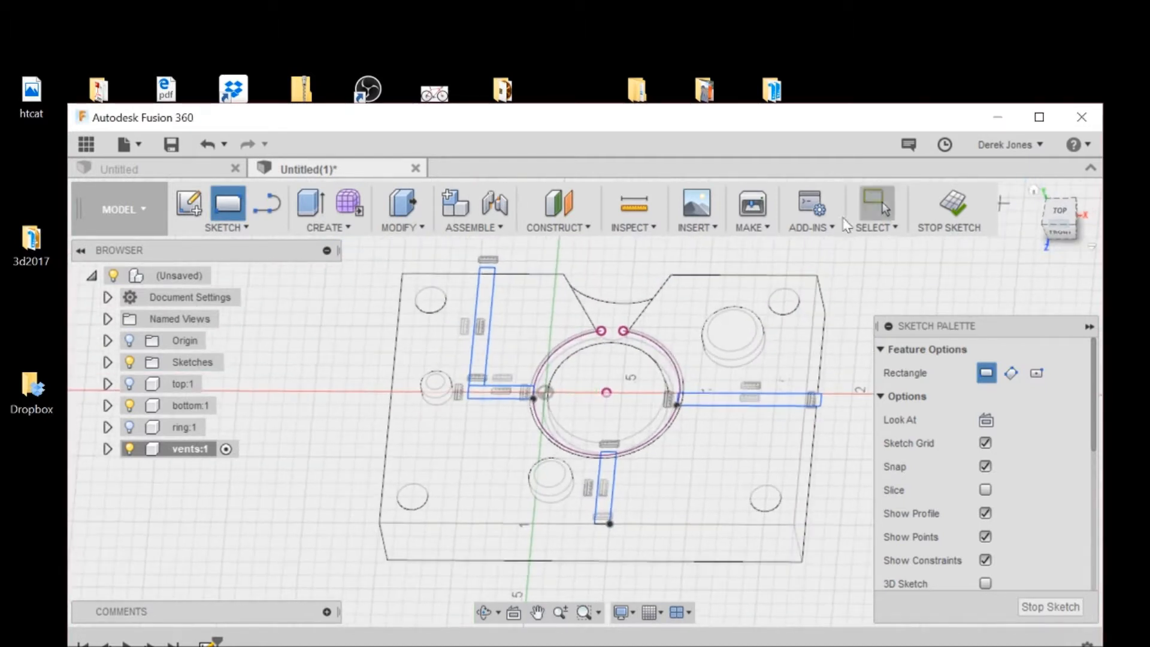
click(401, 228)
click(396, 246)
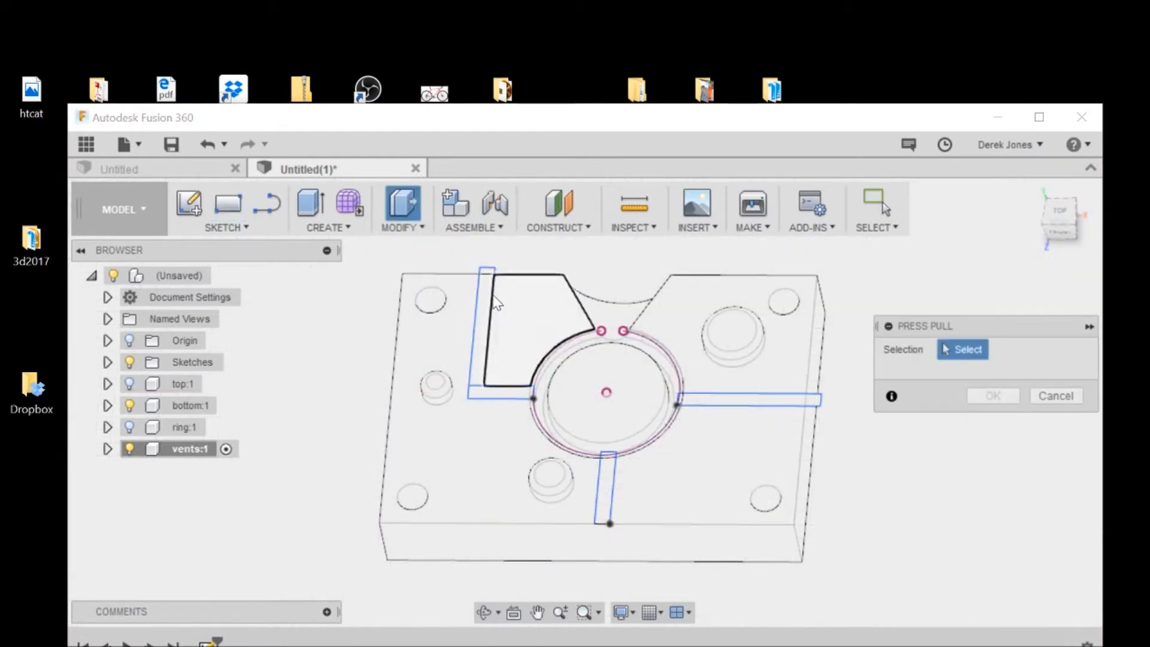
click(491, 306)
click(522, 393)
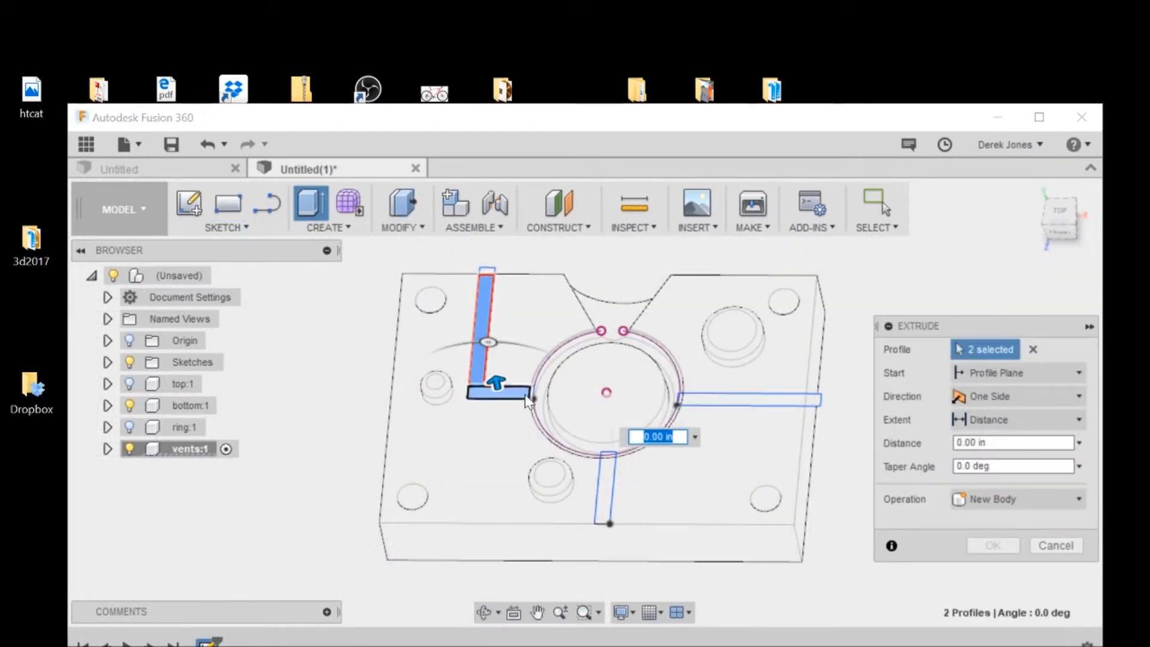
scroll(525, 395, up, 3)
scroll(529, 392, up, 3)
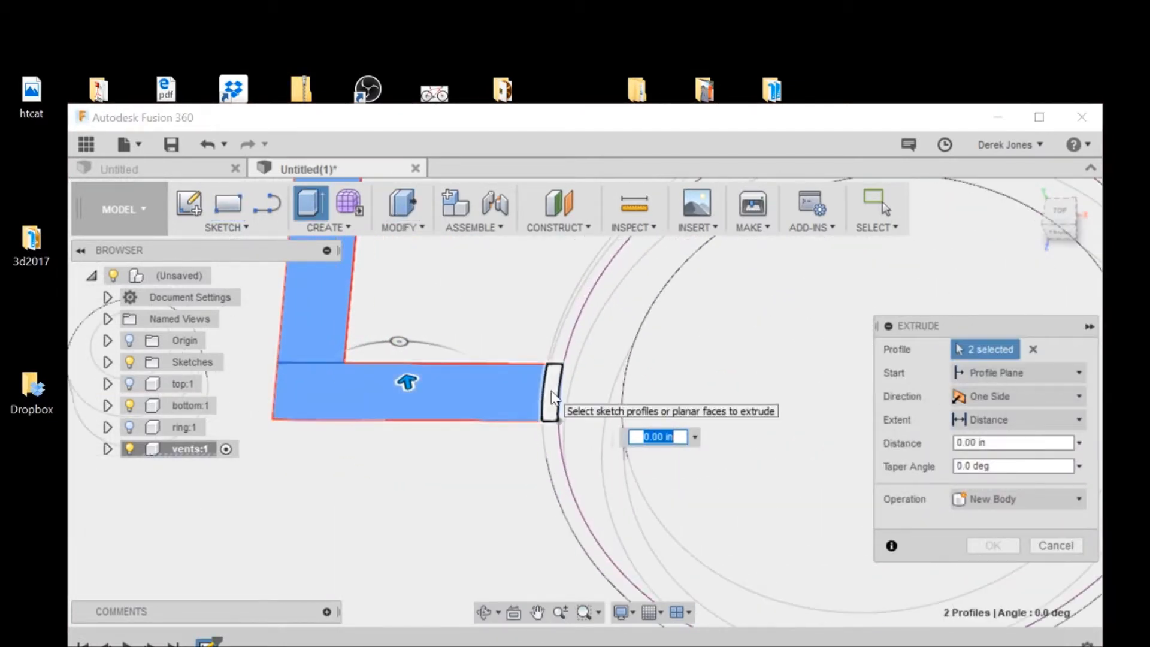
click(552, 397)
scroll(599, 443, down, 3)
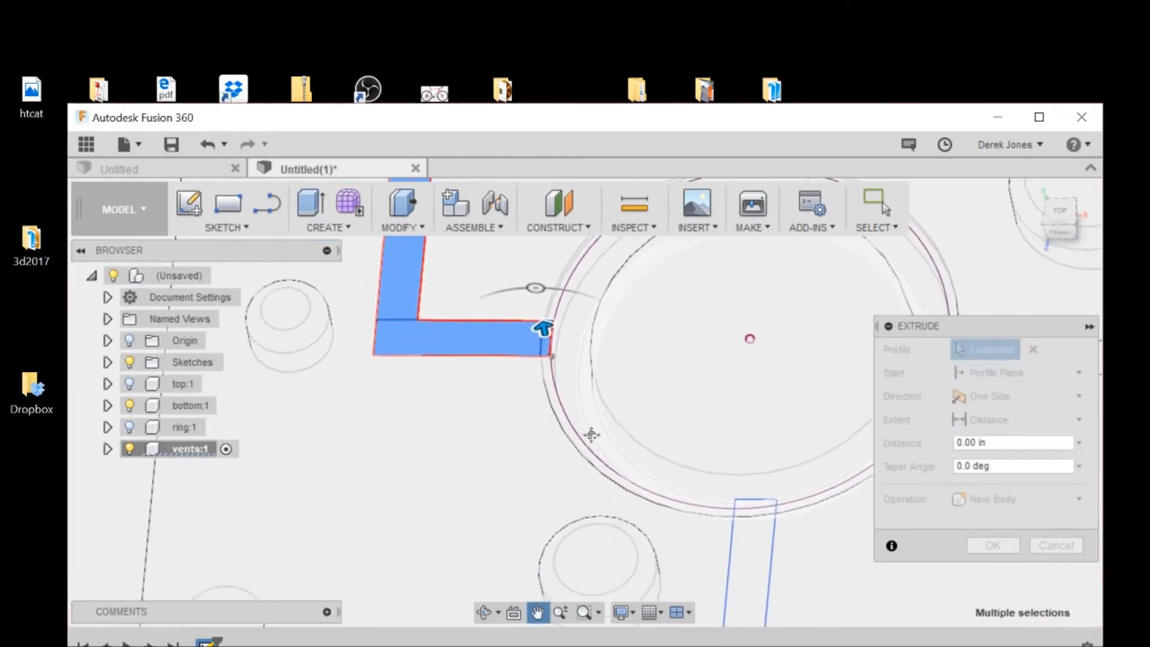
click(740, 508)
click(742, 513)
click(745, 527)
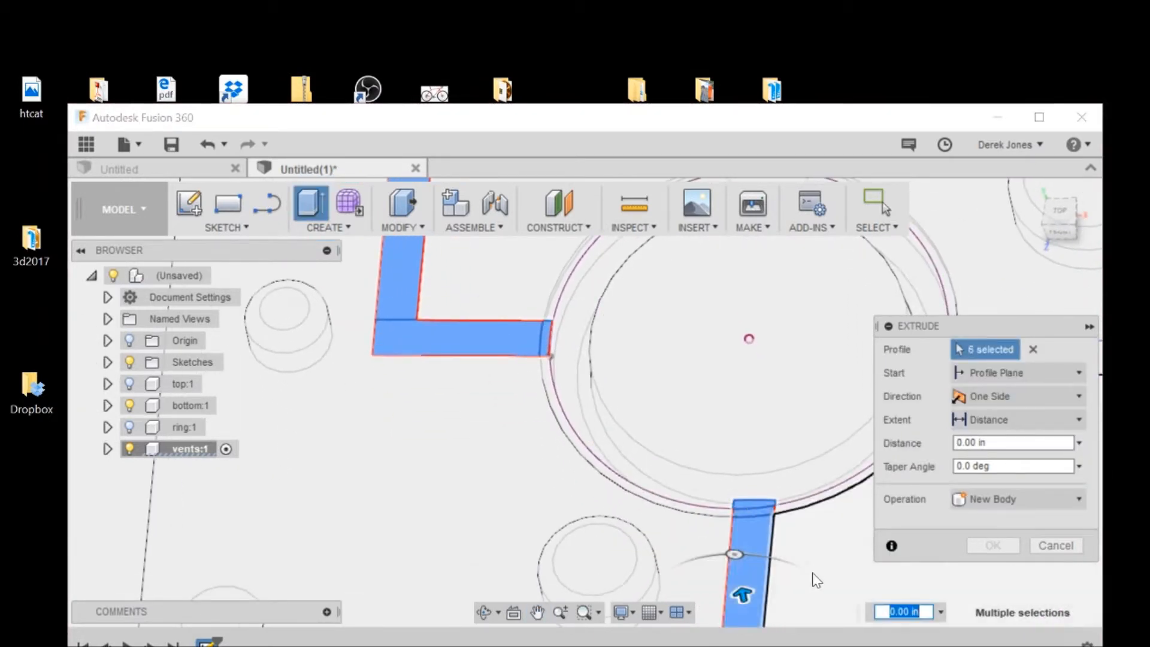
scroll(802, 576, down, 1)
middle_drag(797, 574, 537, 607)
click(713, 408)
click(659, 408)
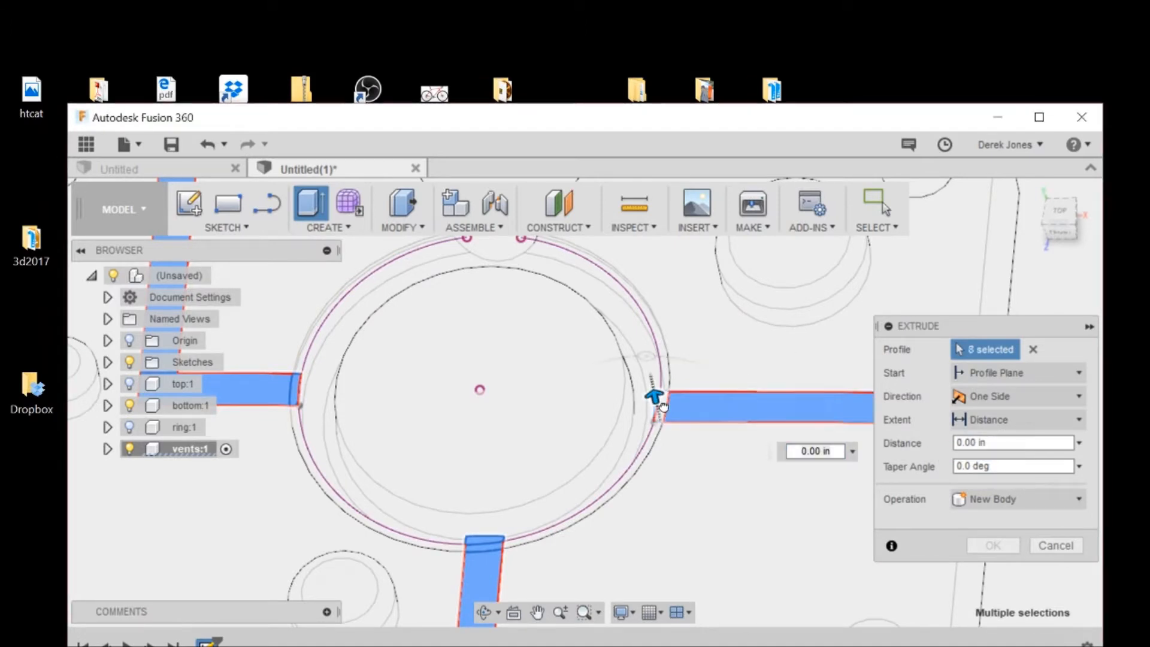
scroll(662, 404, up, 2)
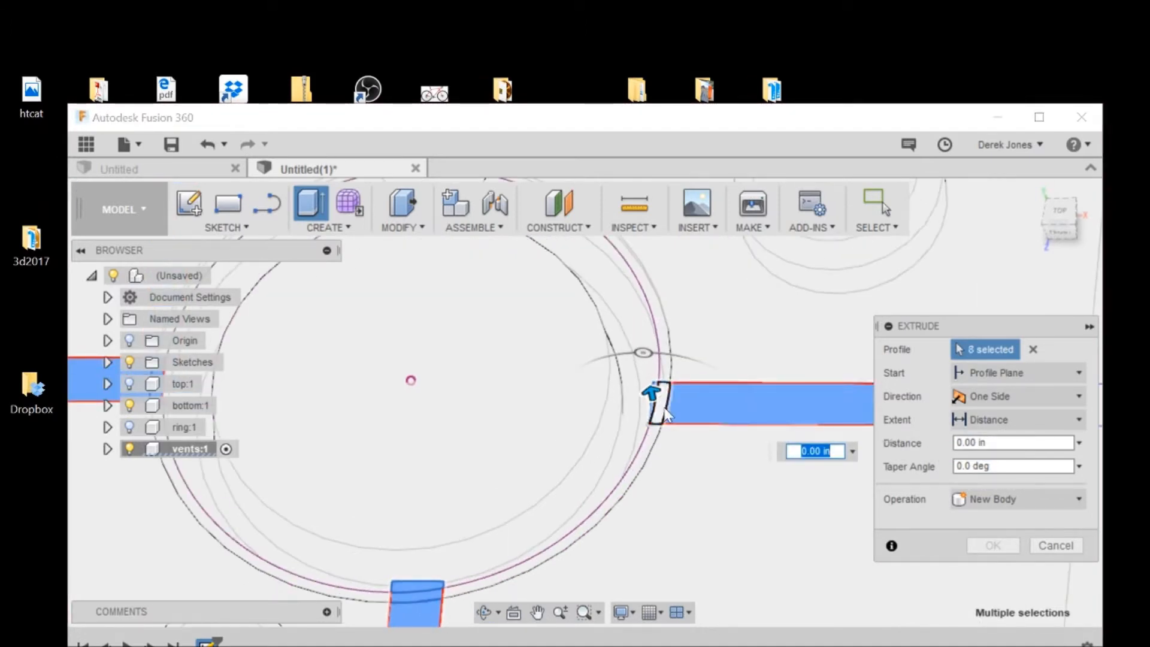
click(663, 409)
scroll(620, 516, down, 4)
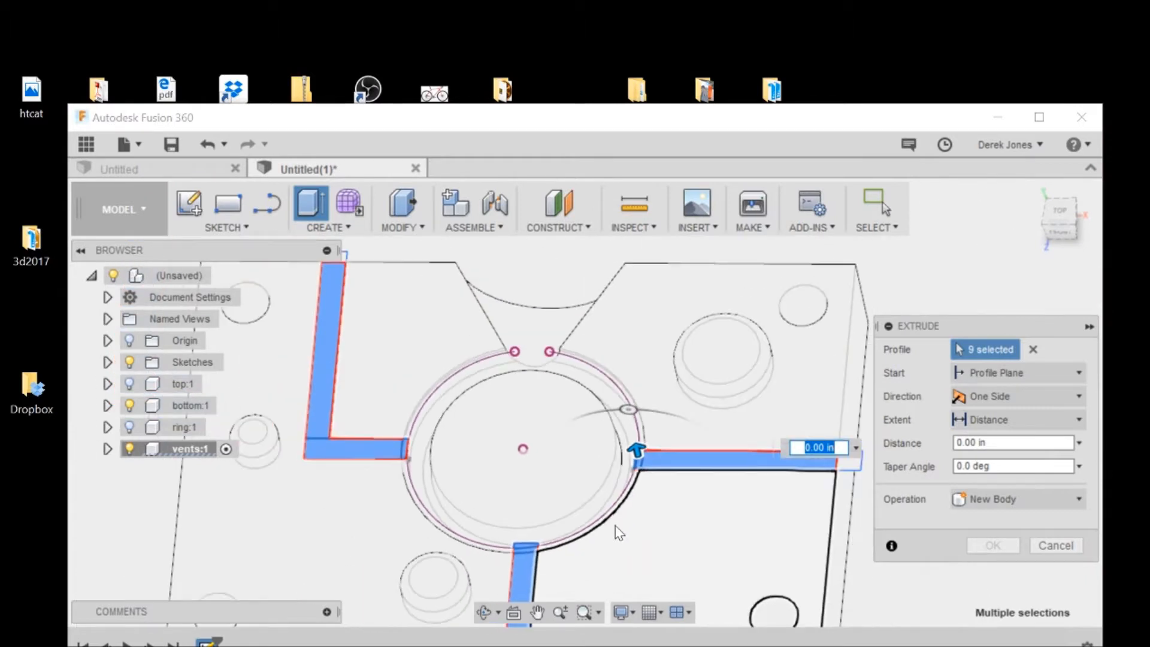
scroll(620, 532, down, 3)
Step: Extrude the profiles of all three vents -0.20 in as a new body, including the small areas overlapping the ring cavity
click(424, 235)
click(414, 246)
click(424, 313)
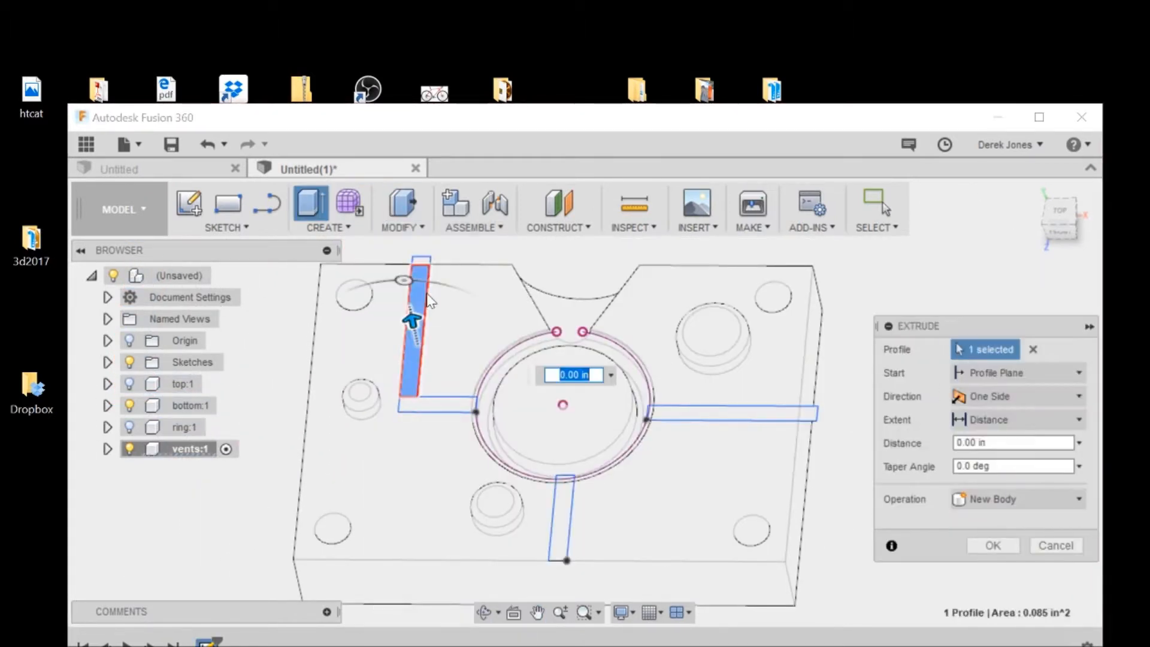
click(408, 403)
click(472, 405)
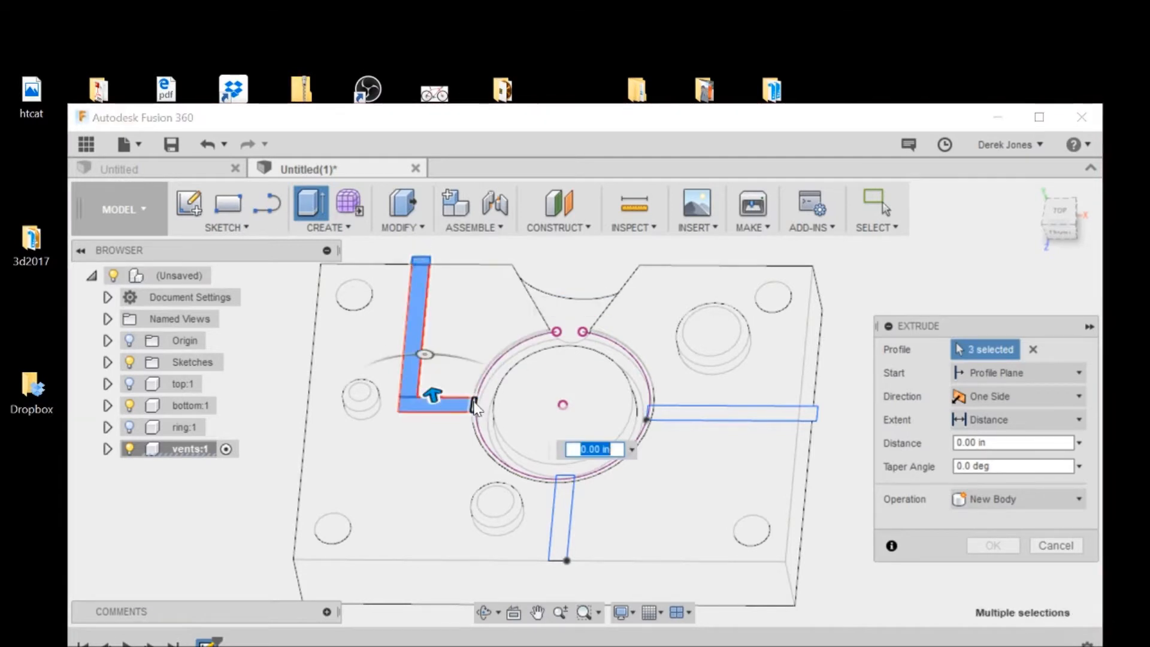
click(538, 457)
scroll(521, 468, up, 4)
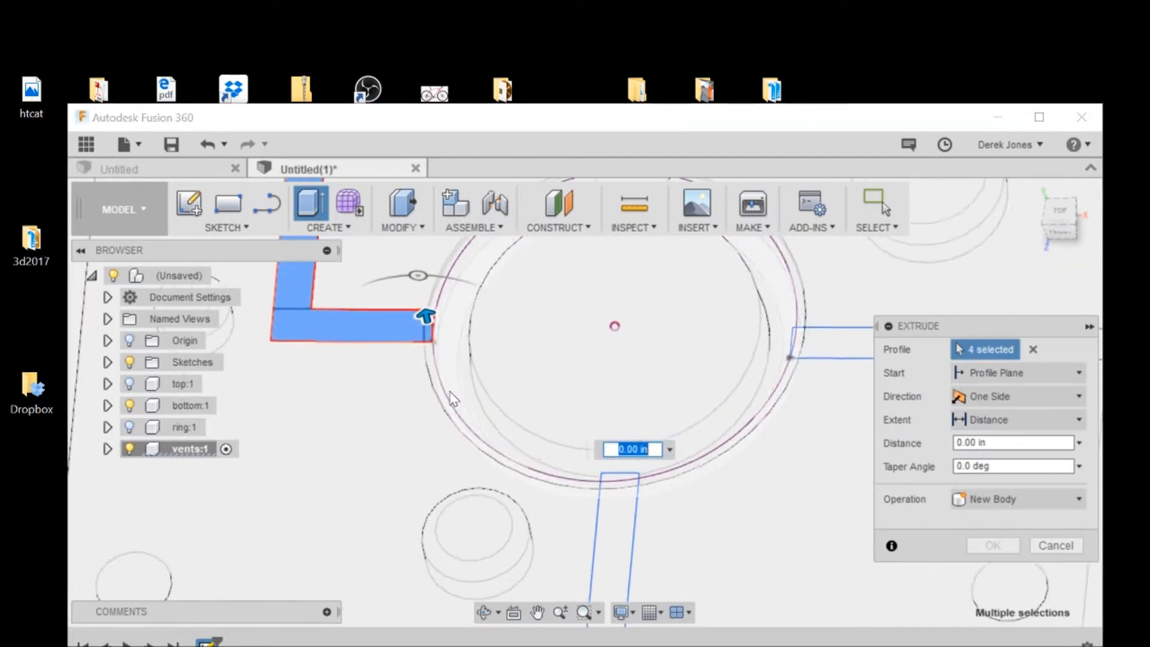
scroll(453, 400, up, 2)
click(682, 519)
click(681, 520)
click(692, 532)
middle_drag(788, 521, 502, 571)
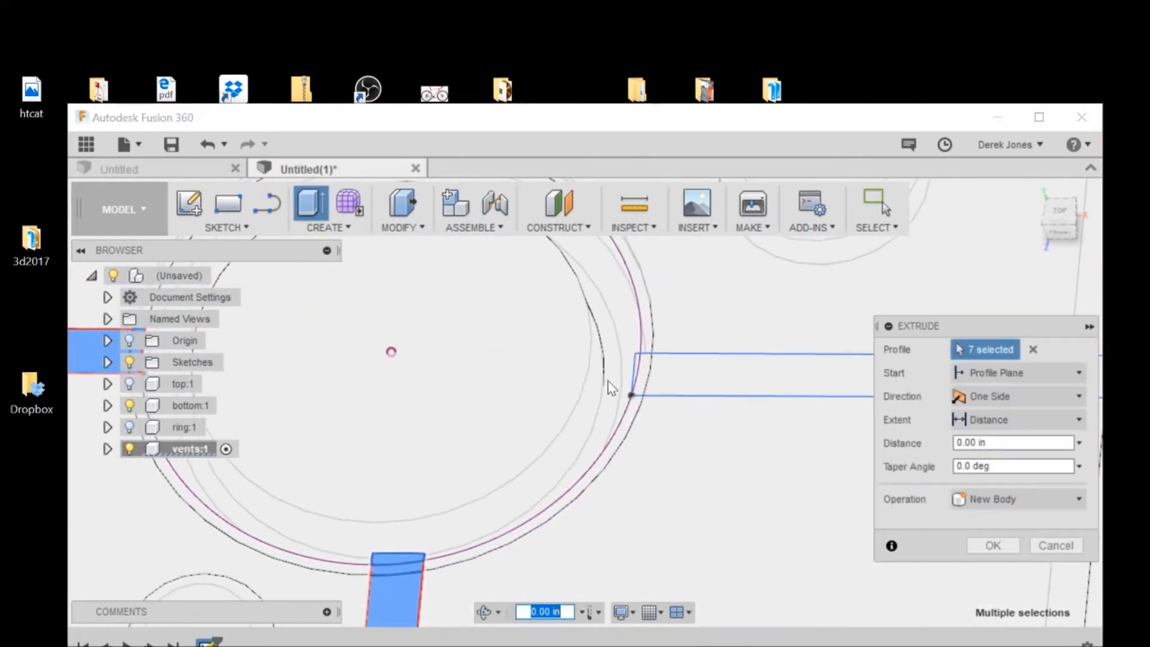
click(637, 371)
click(645, 378)
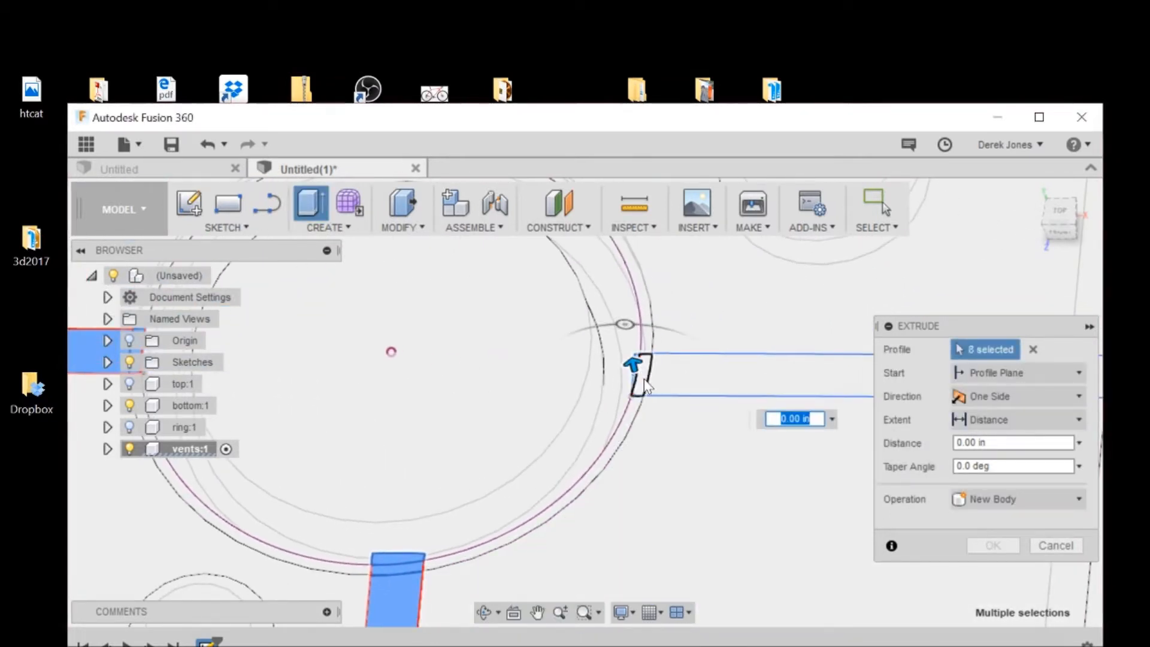
scroll(663, 389, down, 2)
click(712, 430)
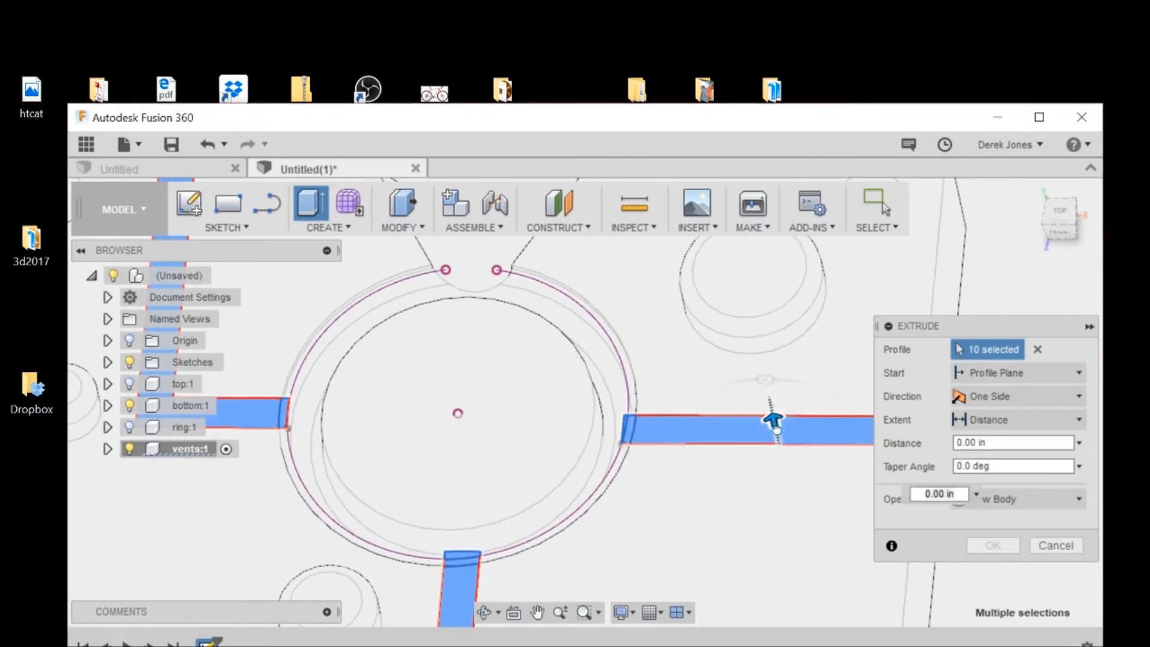
drag(775, 422, 780, 450)
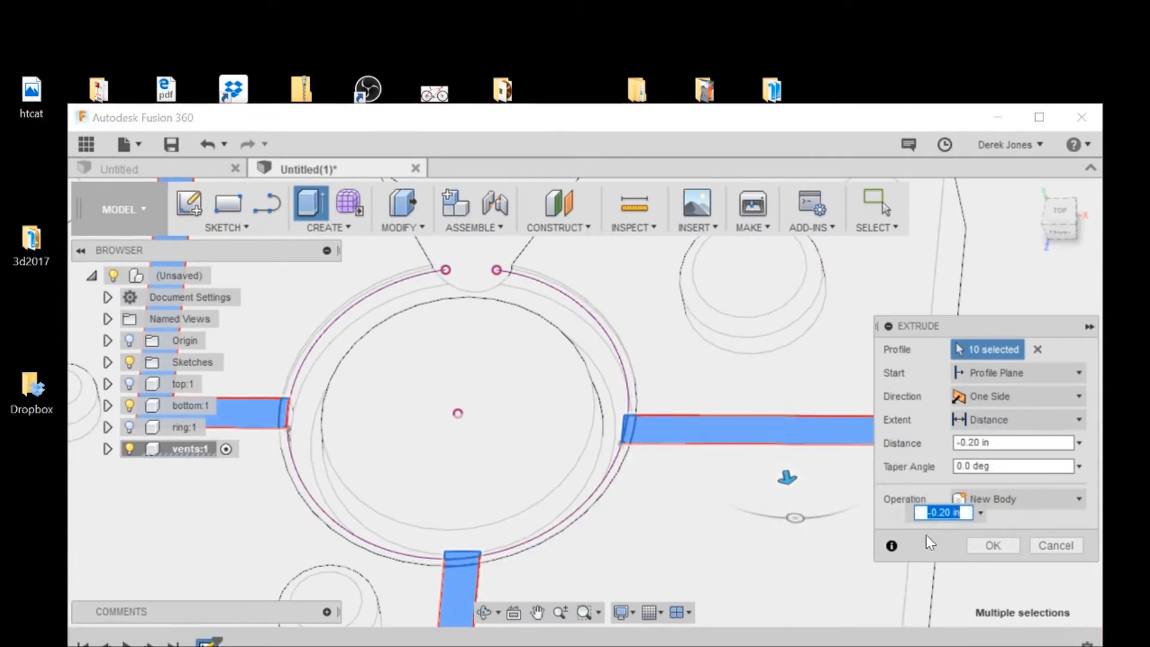
click(991, 545)
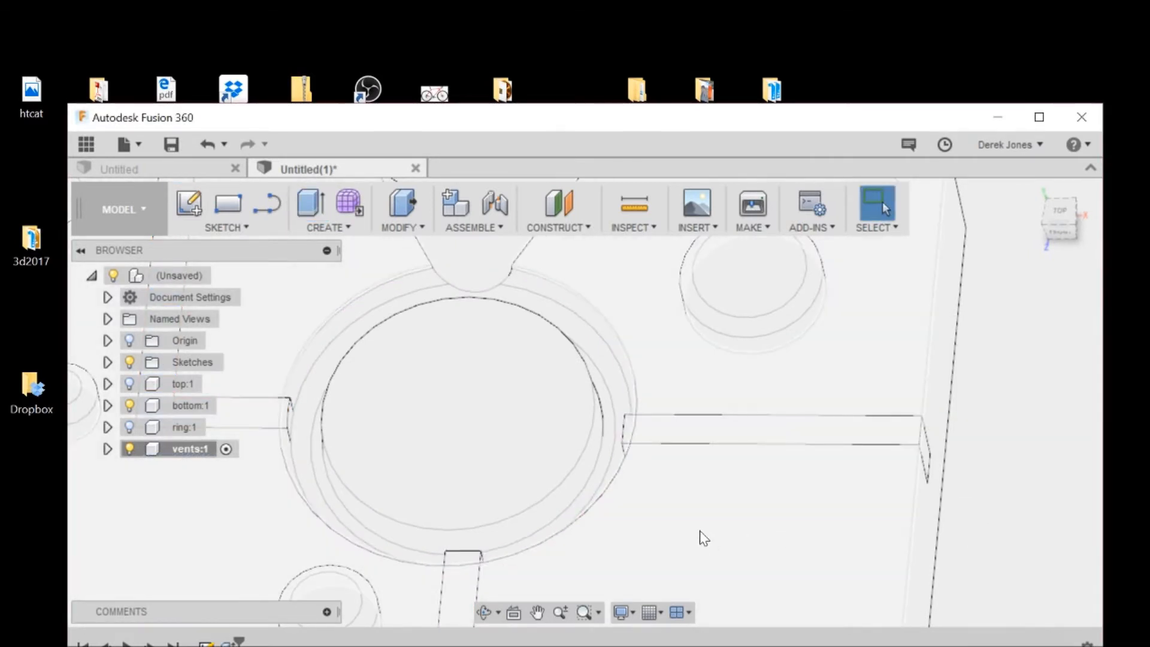
Step: Undo the new-body extrusion of the vents
click(207, 144)
click(207, 144)
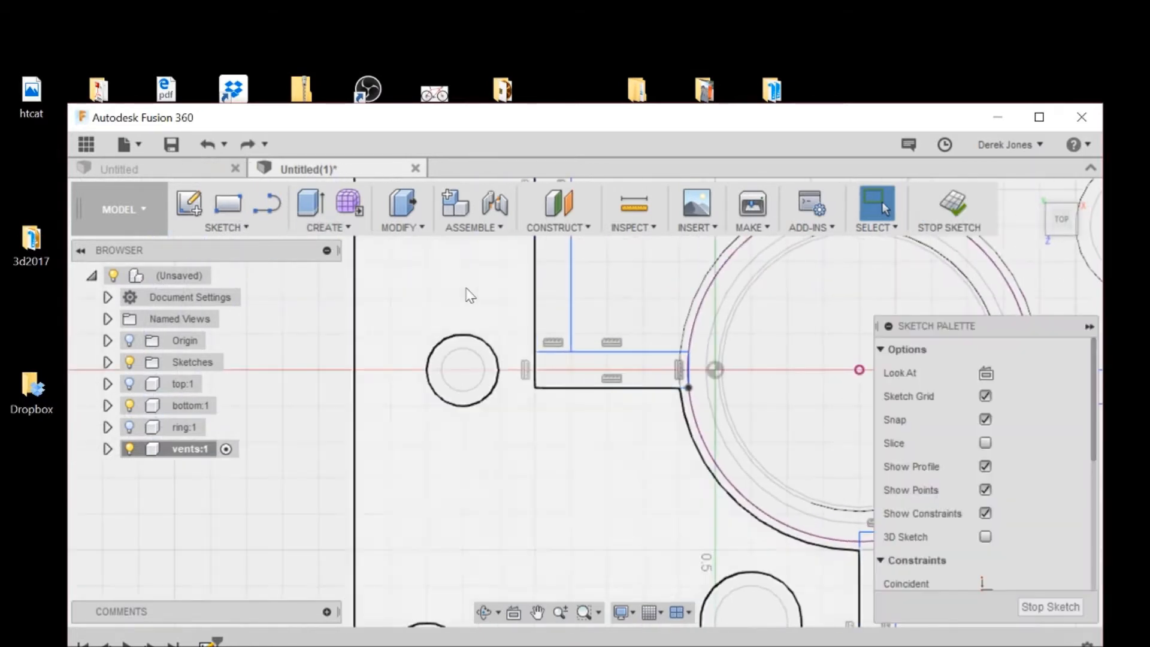
scroll(421, 436, down, 5)
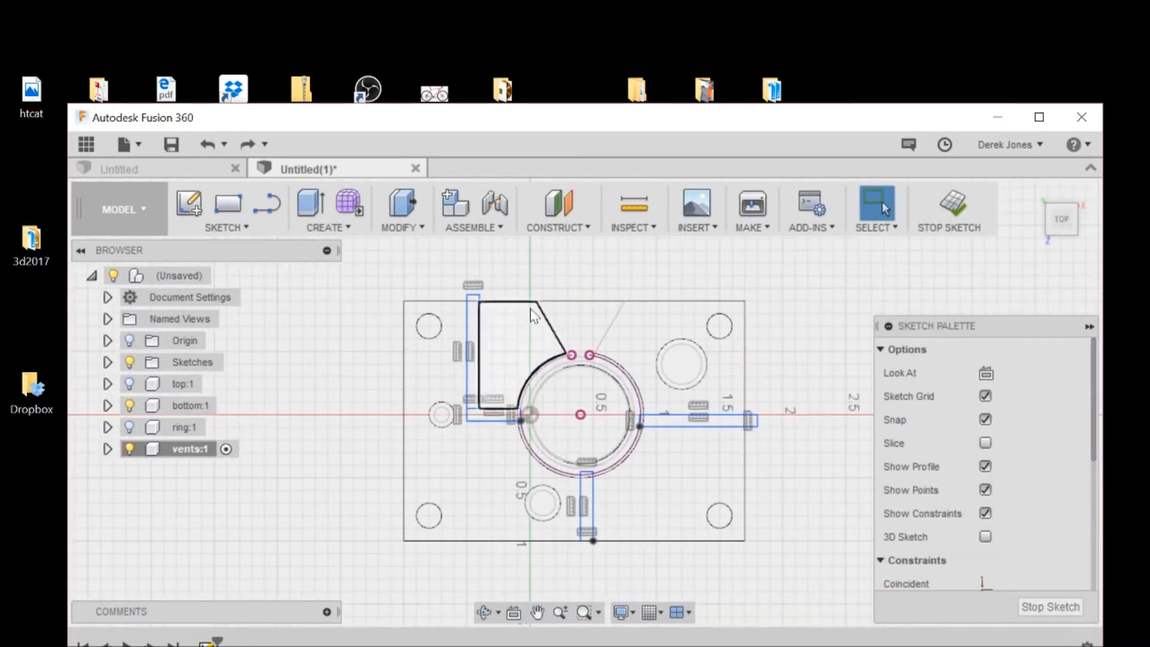
Step: Extrude all three vents' profiles inside the block, including the small areas overlapping the ring cavity, by -0.20 in as a cut
click(423, 230)
click(419, 245)
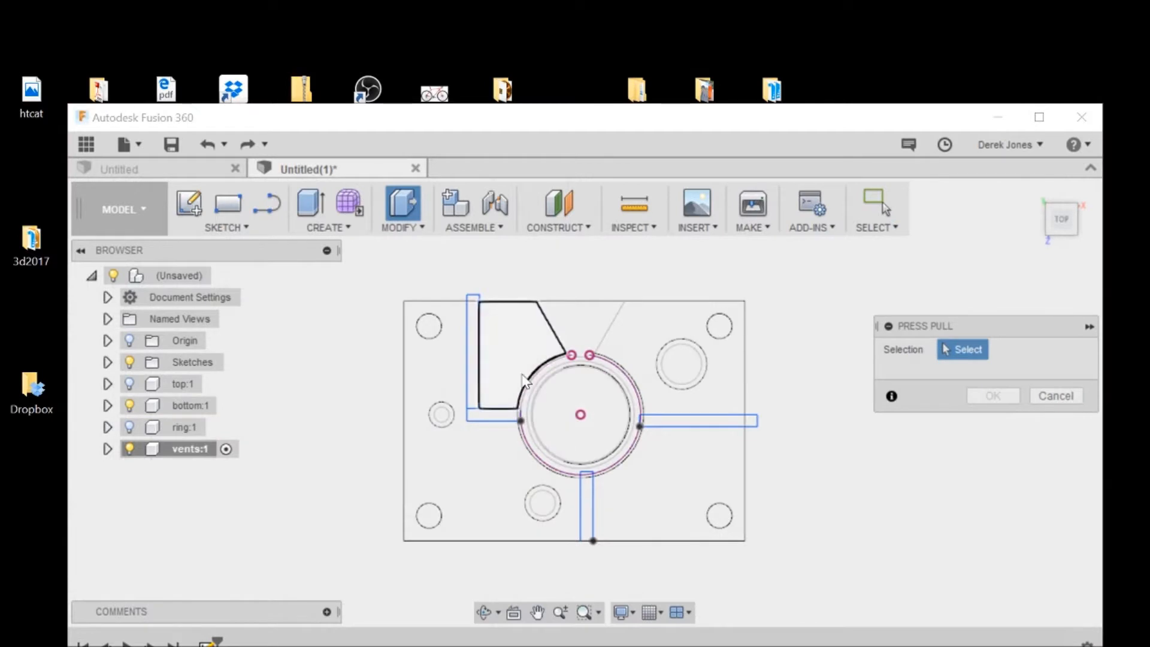
click(474, 338)
click(493, 413)
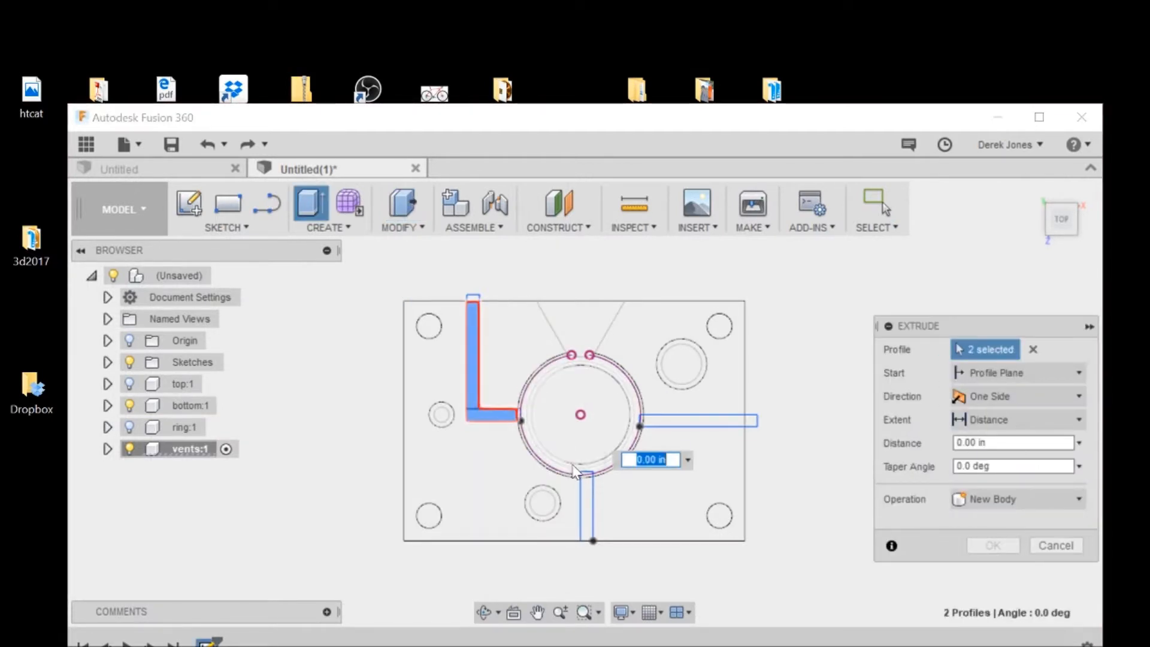
click(587, 509)
scroll(563, 458, up, 2)
scroll(515, 414, up, 4)
click(461, 365)
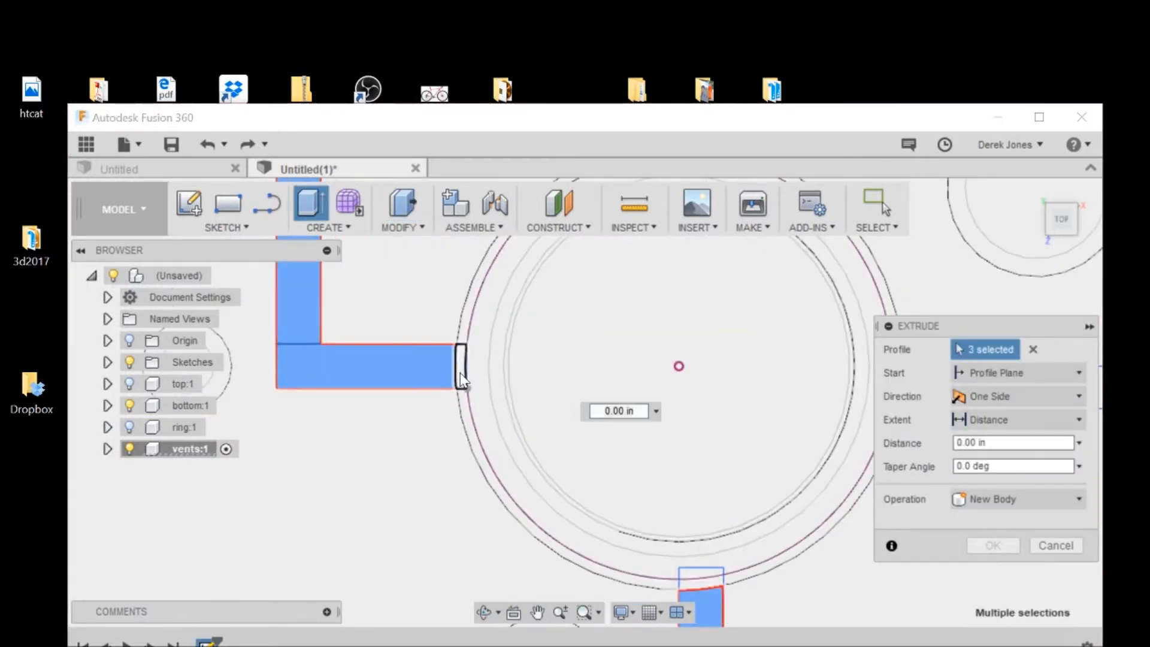
click(705, 575)
click(705, 582)
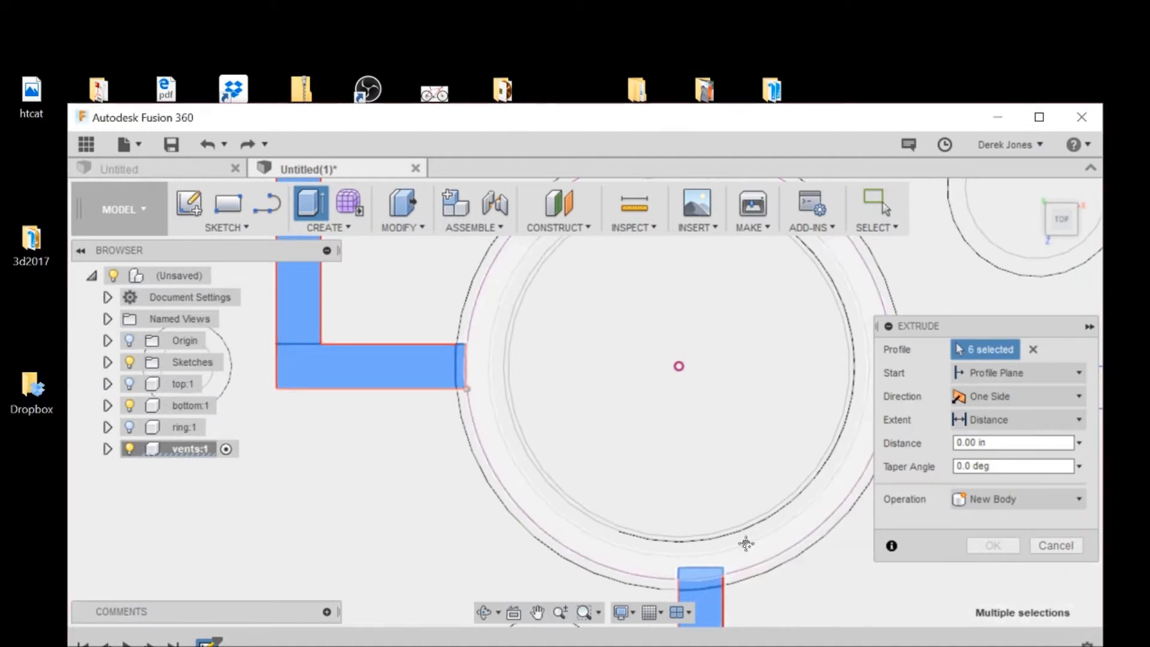
middle_drag(775, 542, 504, 546)
click(625, 389)
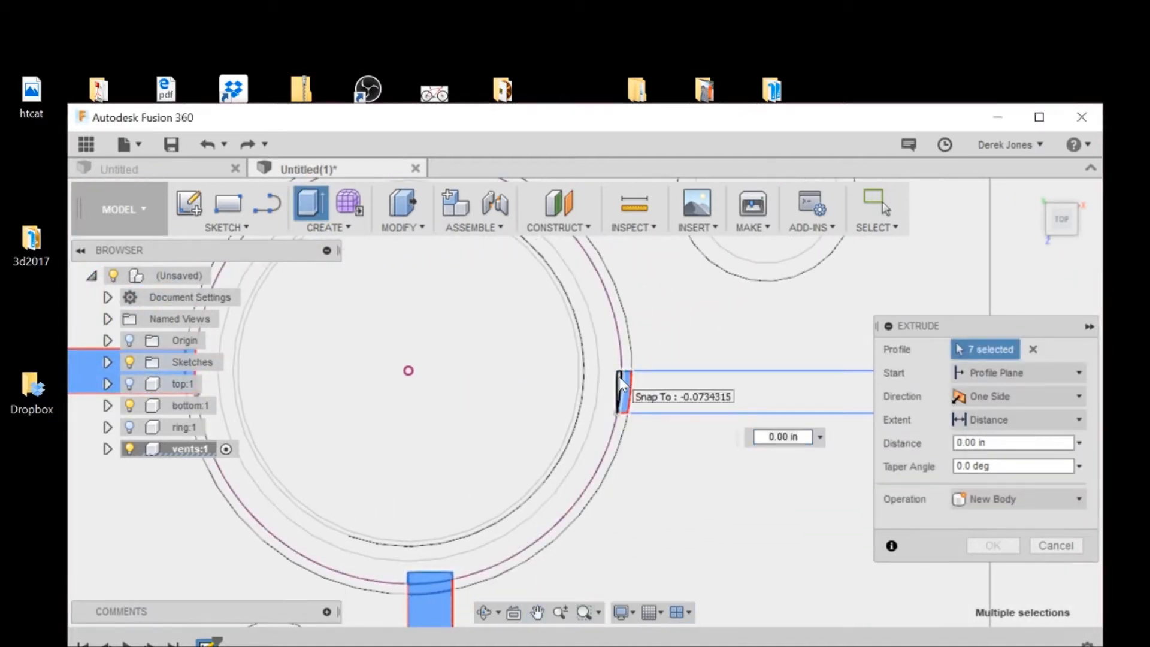
click(719, 392)
click(957, 502)
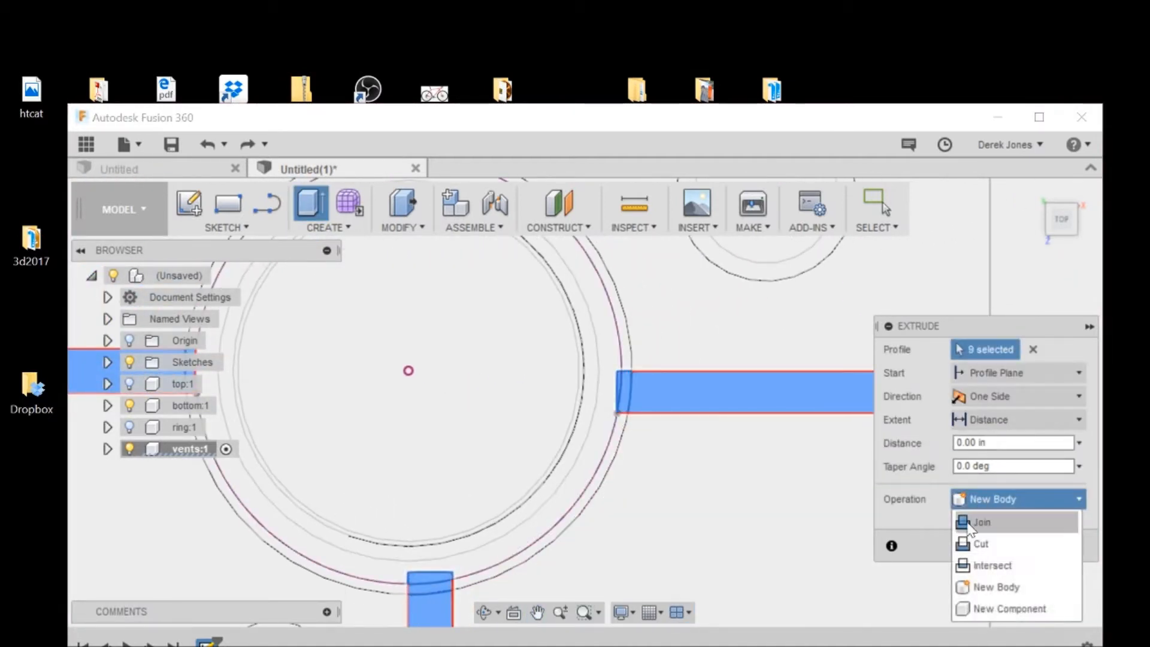
click(982, 541)
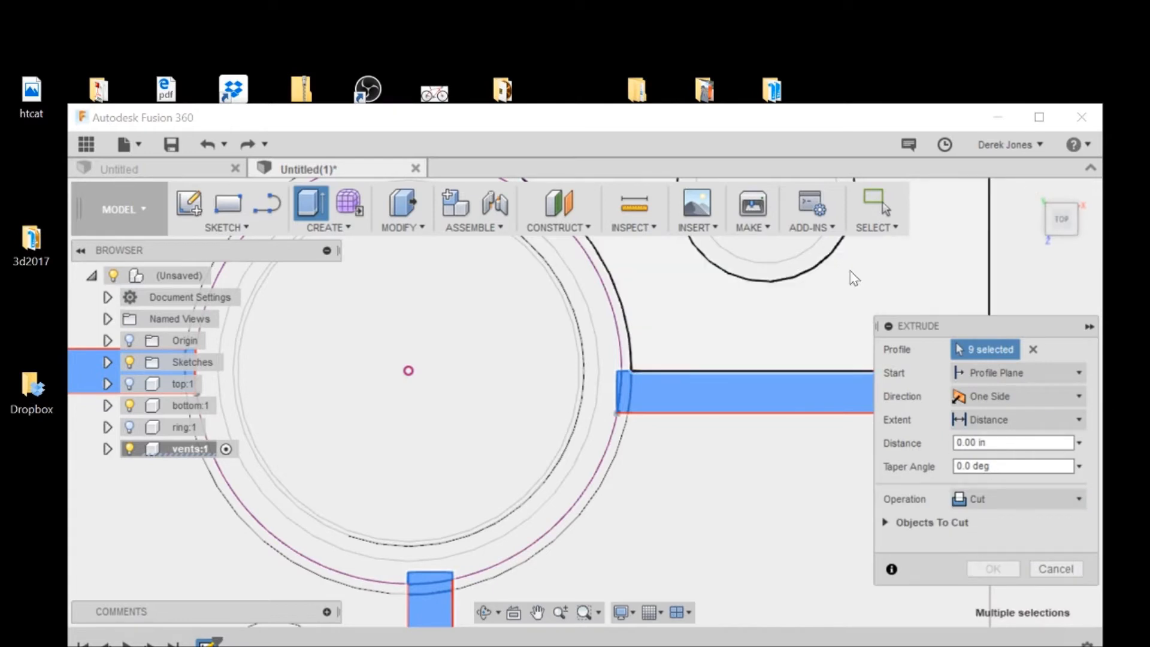
click(1055, 225)
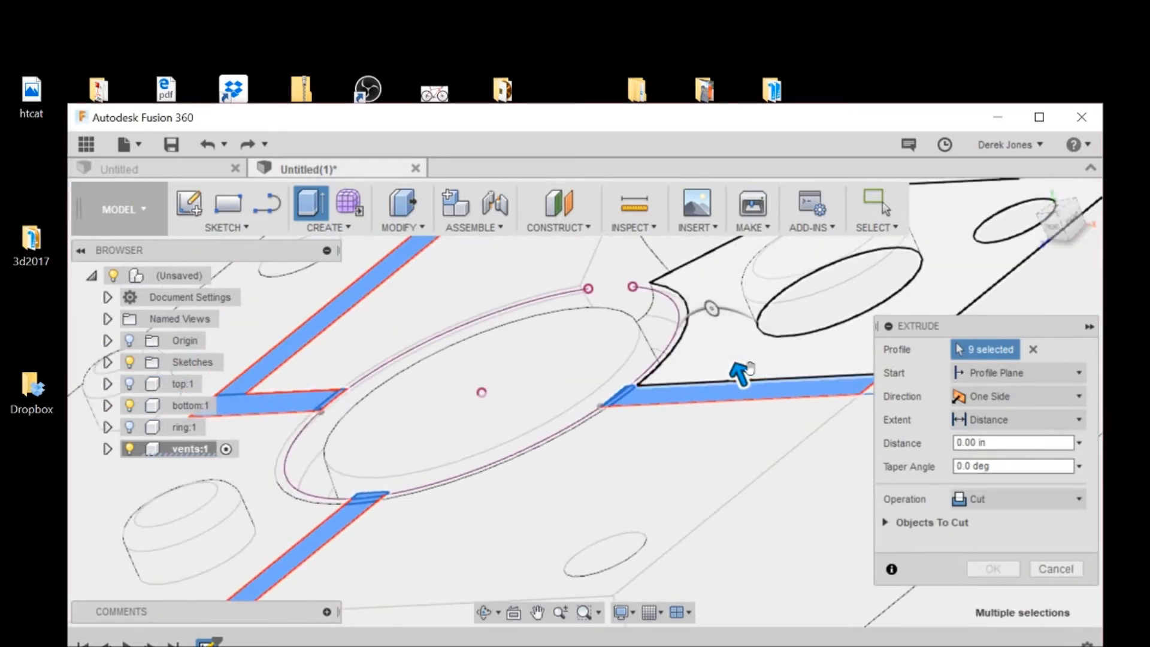
drag(759, 369, 760, 407)
middle_drag(760, 408, 636, 444)
drag(636, 445, 653, 479)
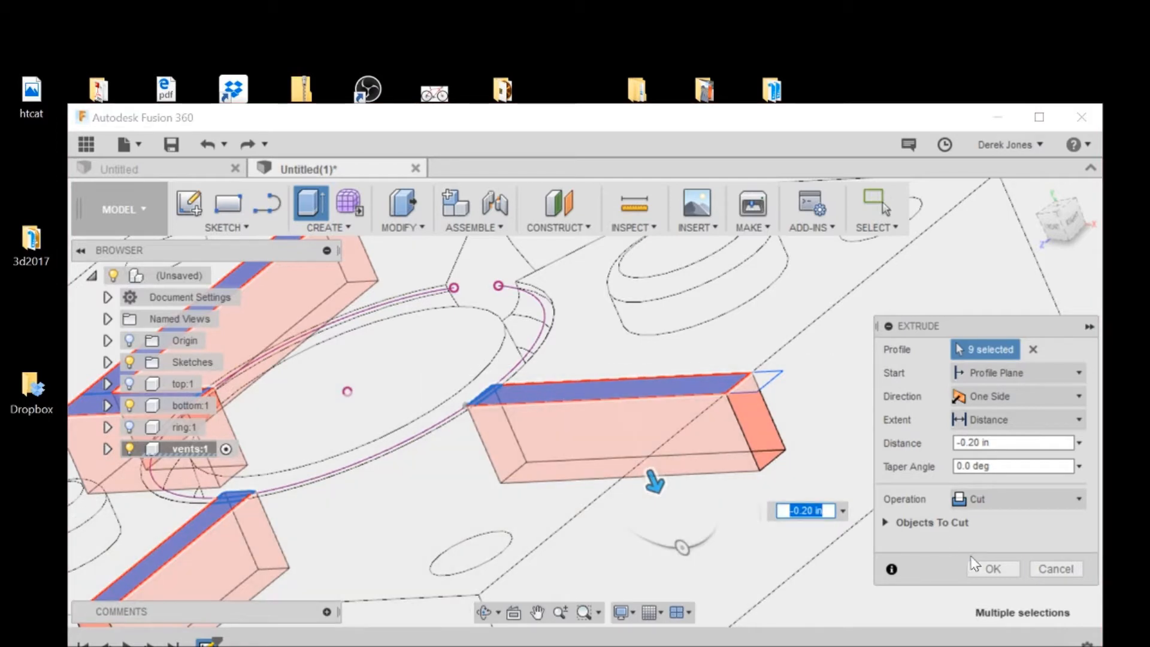
click(992, 568)
Step: Fillet the top edge of the round core inside the bottom mold half's ring cavity with a 0.02 in radius
scroll(683, 542, down, 5)
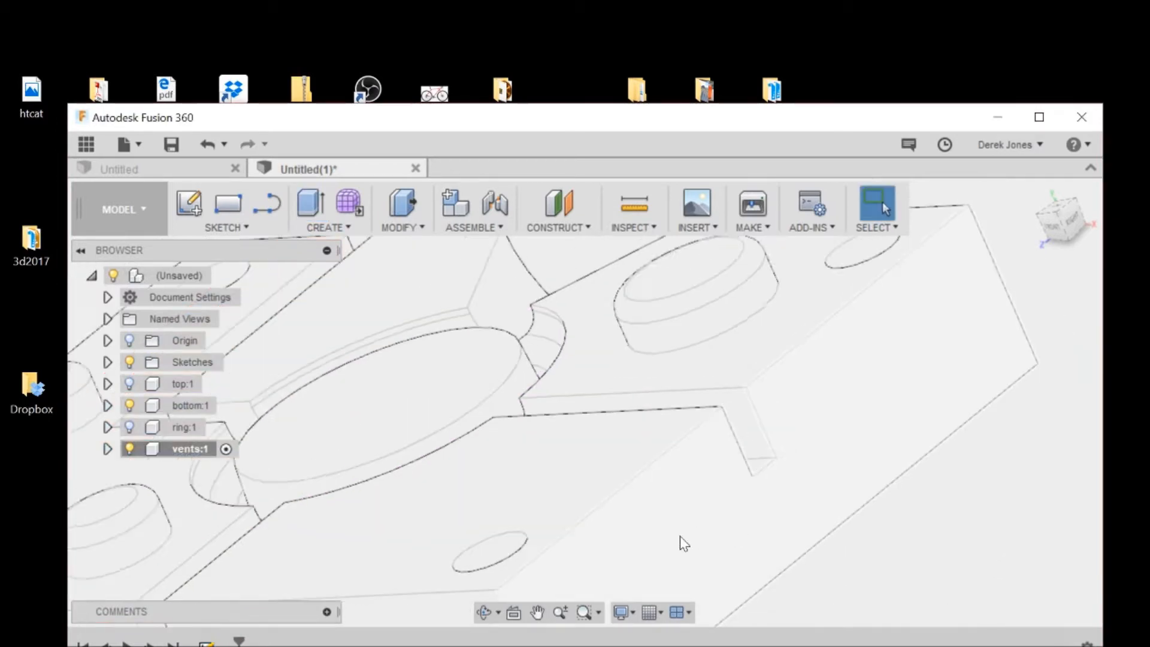
click(1055, 211)
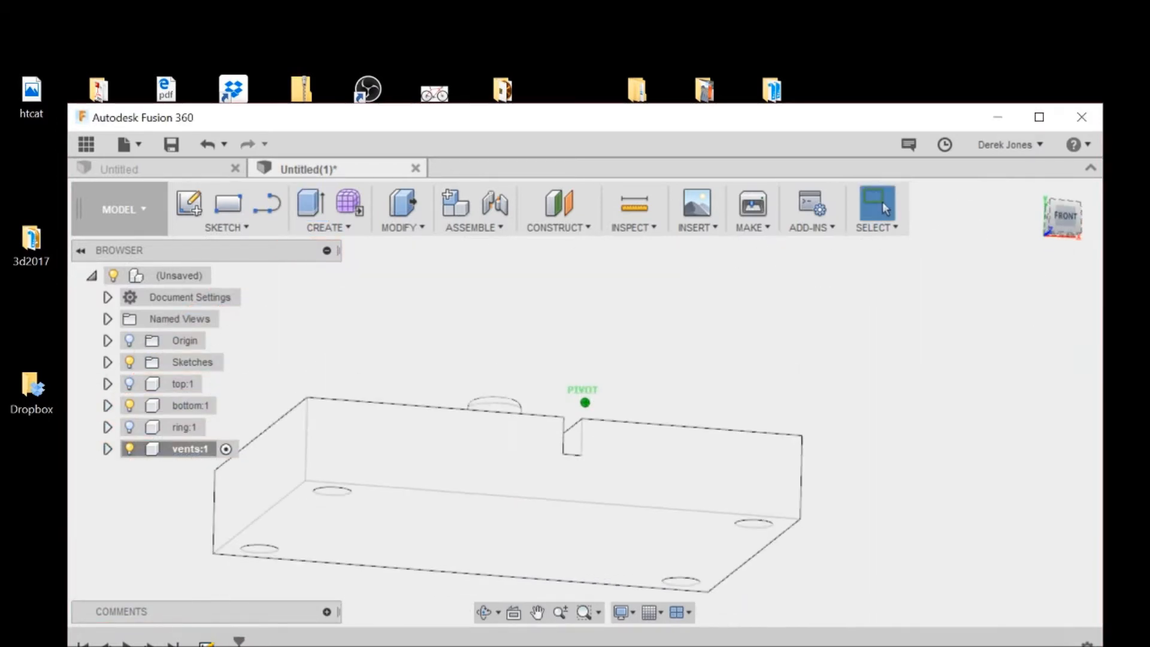
mouse_move(585, 403)
shift+middle_down()
mouse_move(563, 413)
mouse_move(558, 389)
mouse_move(599, 416)
shift+middle_up()
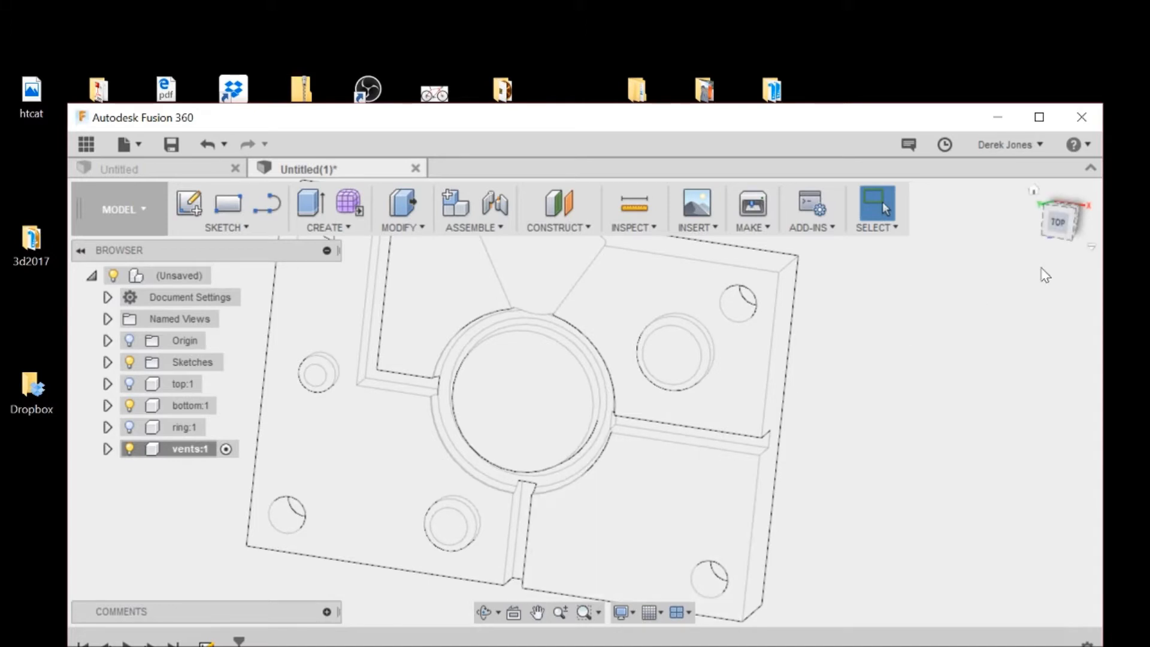
shift+middle_drag(586, 400, 593, 324)
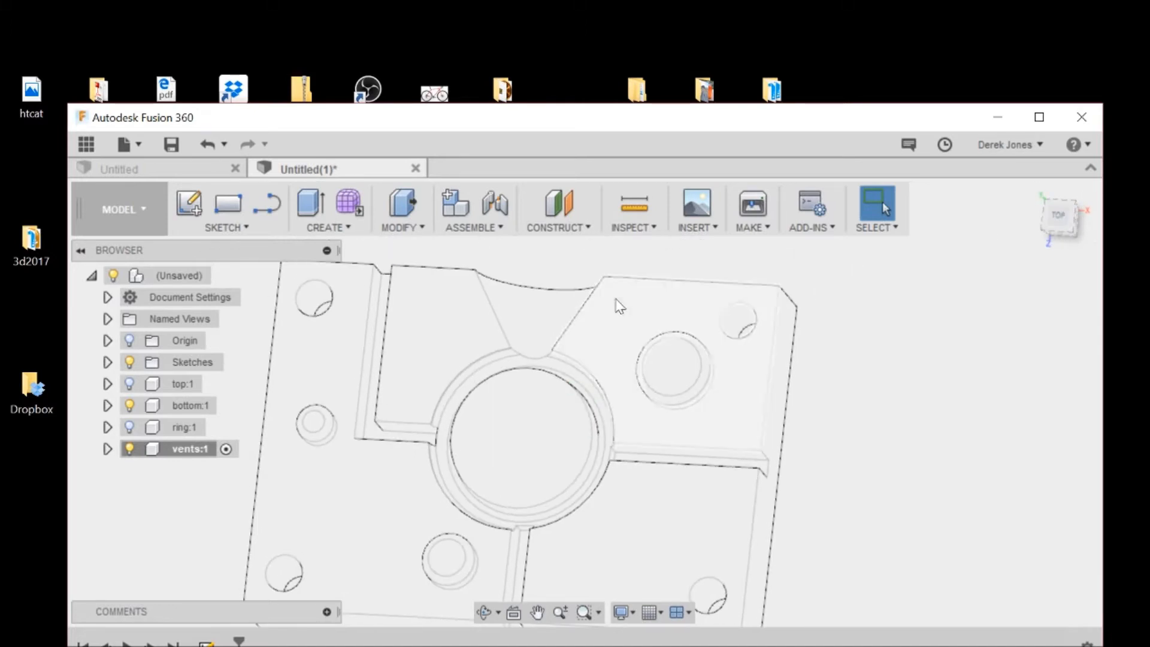
click(416, 231)
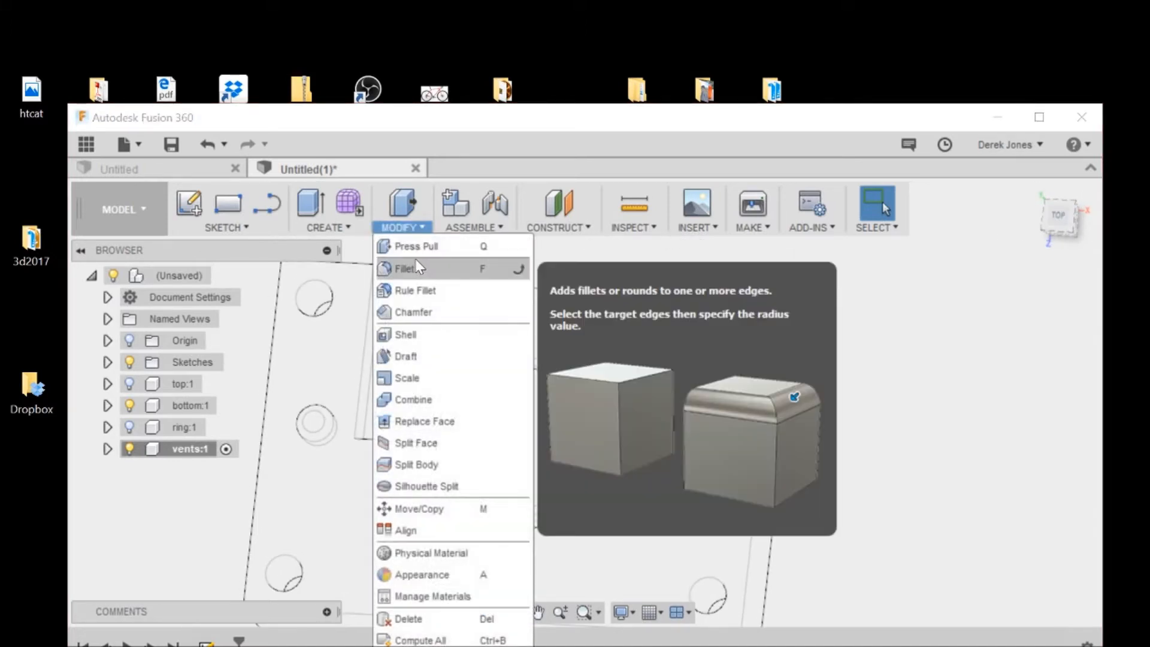
click(415, 264)
click(572, 487)
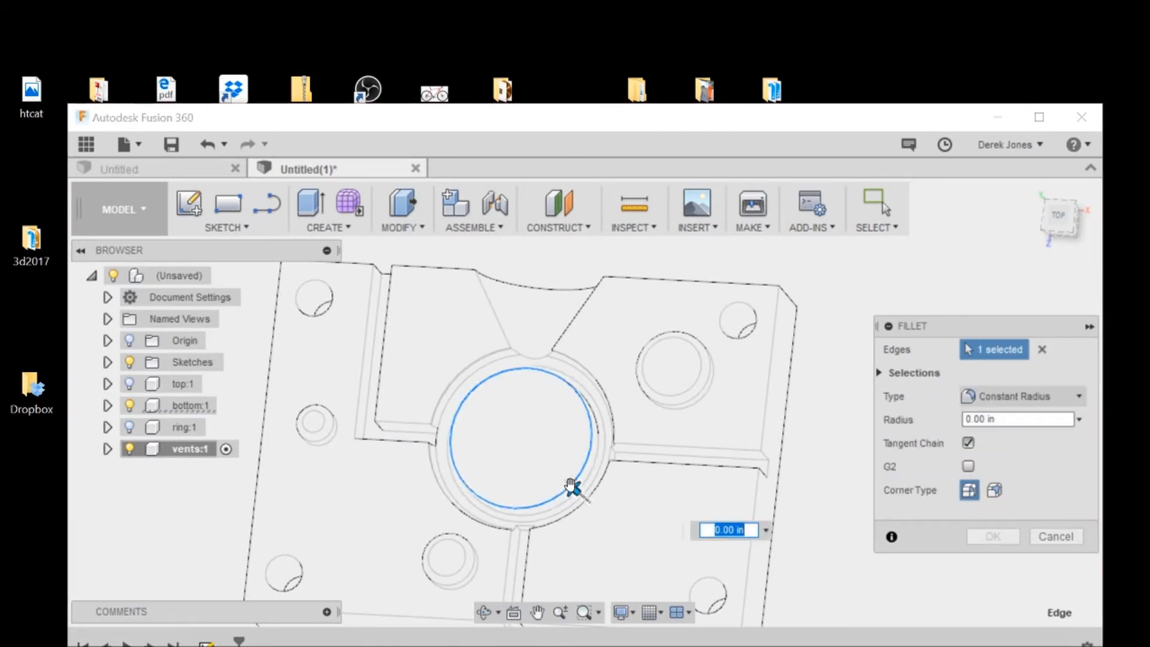
text(.02)
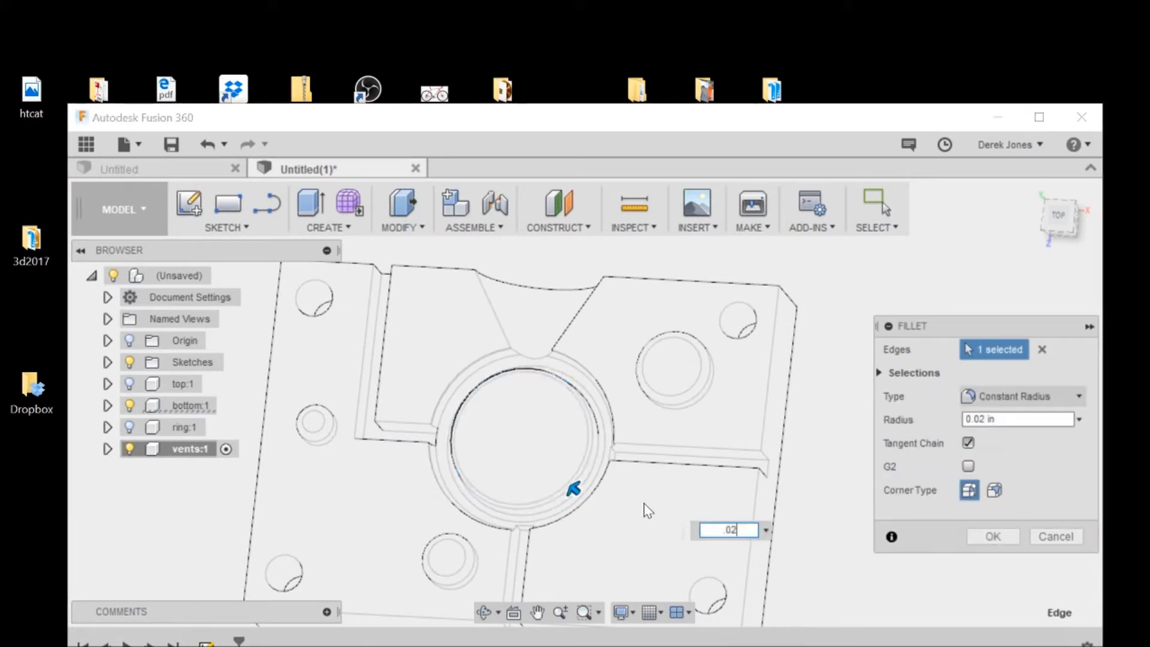
key(Return)
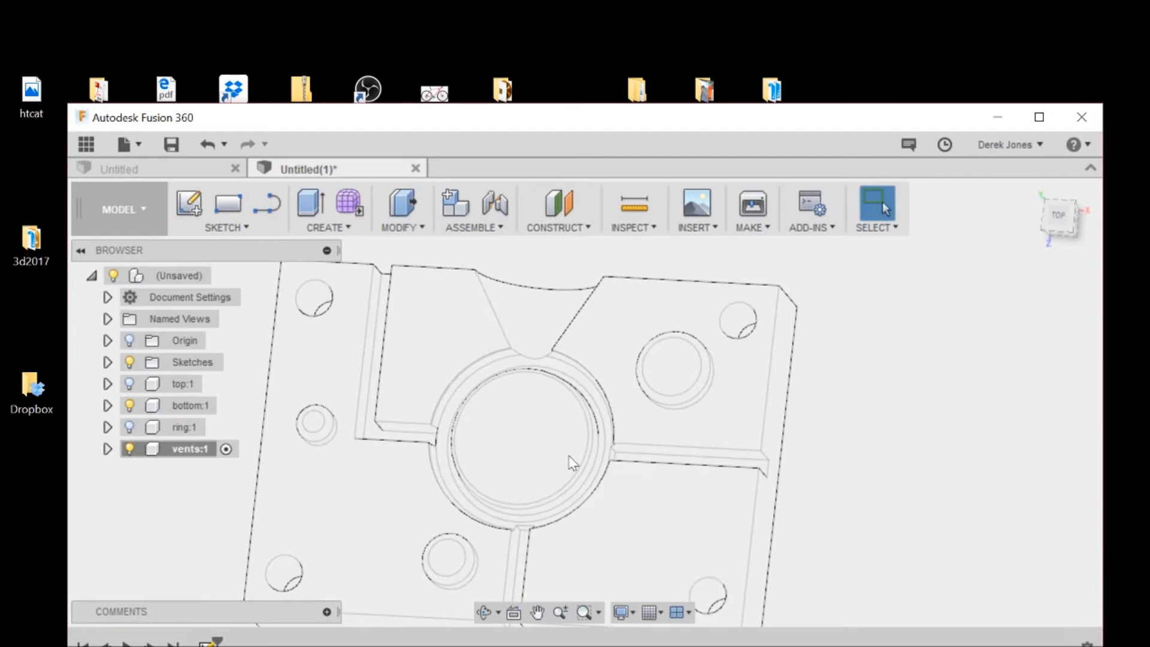
Step: Show the top mold half in place of the bottom half and fillet the rim of its round center core
click(129, 427)
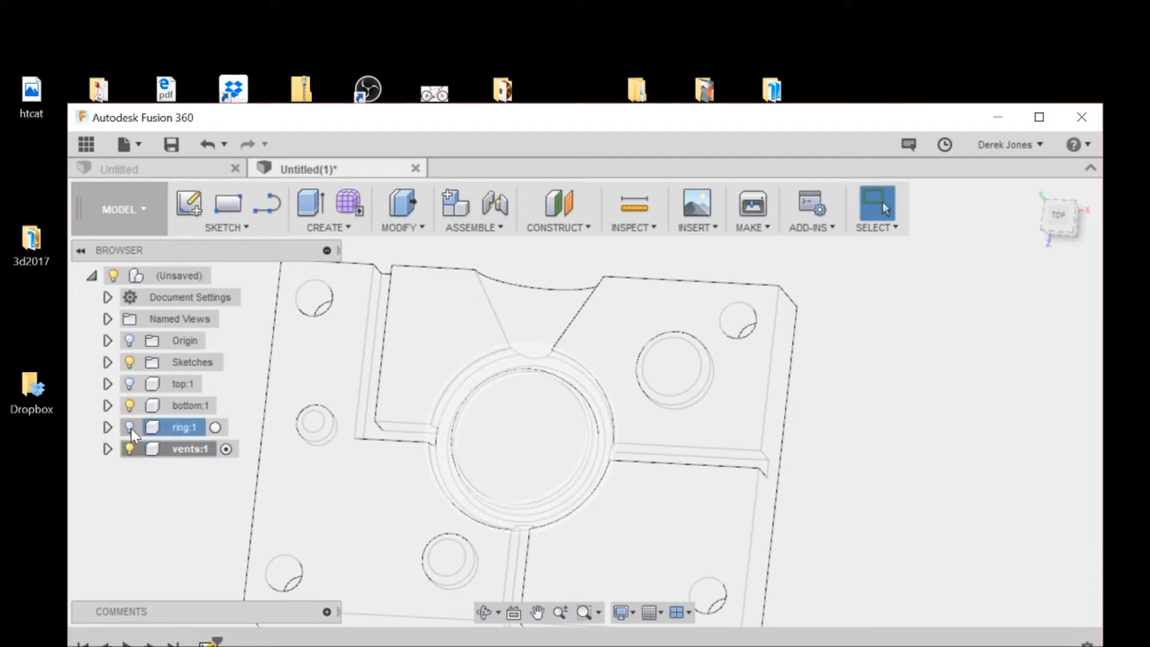
click(129, 406)
click(128, 384)
shift+middle_drag(980, 279, 719, 380)
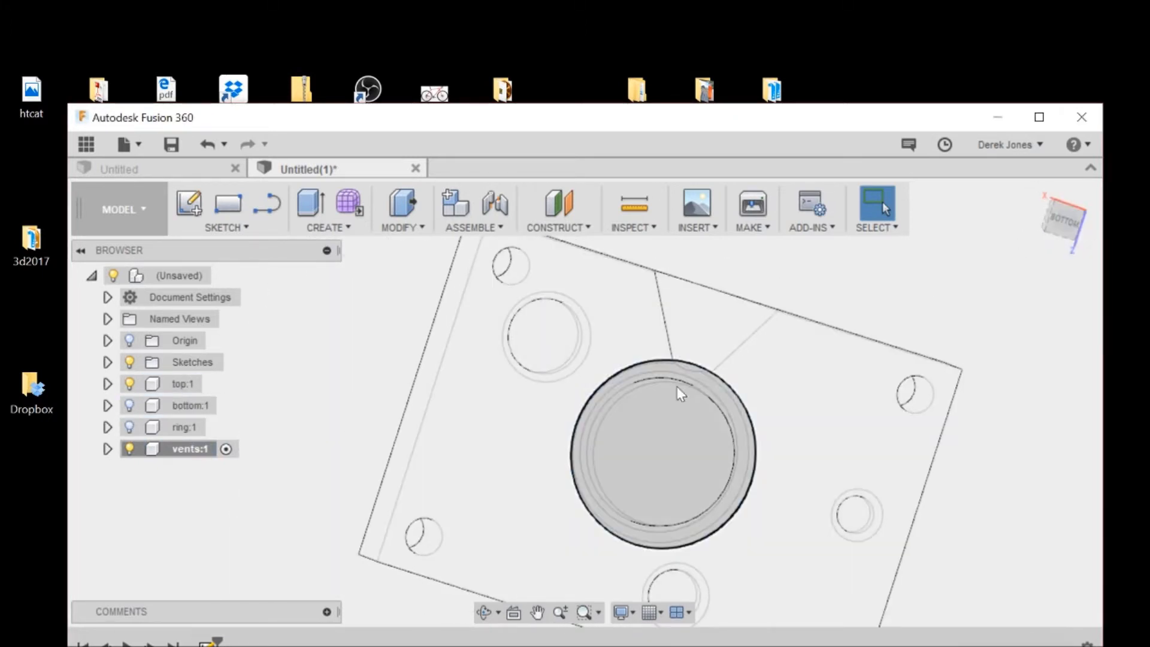
click(390, 231)
click(397, 271)
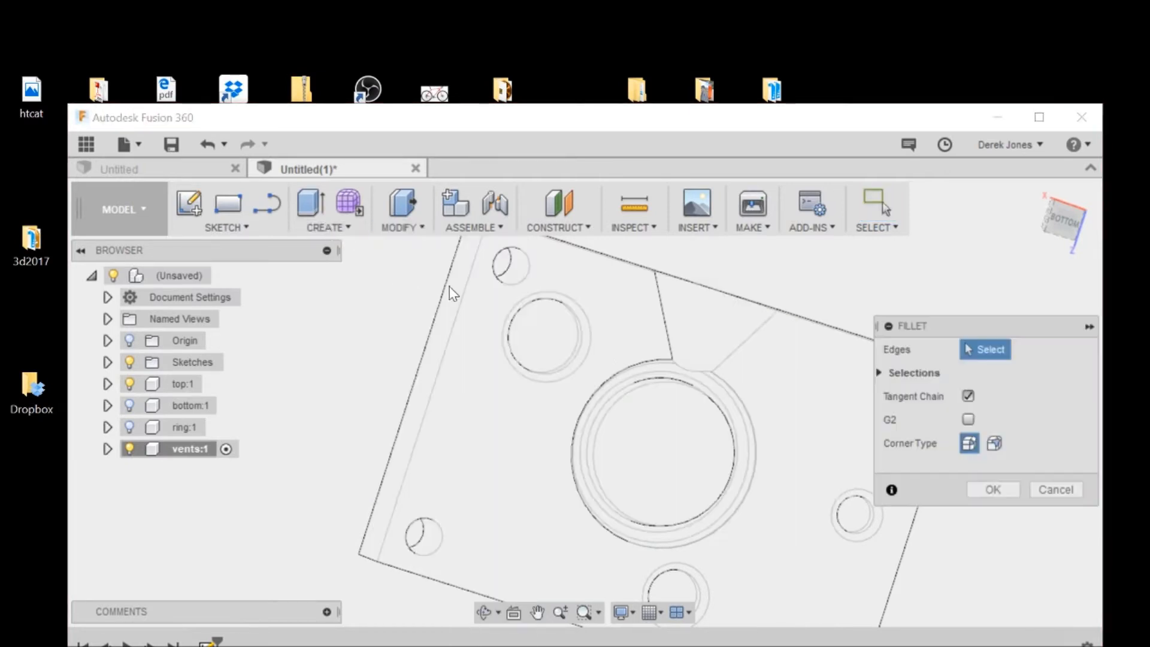
click(629, 397)
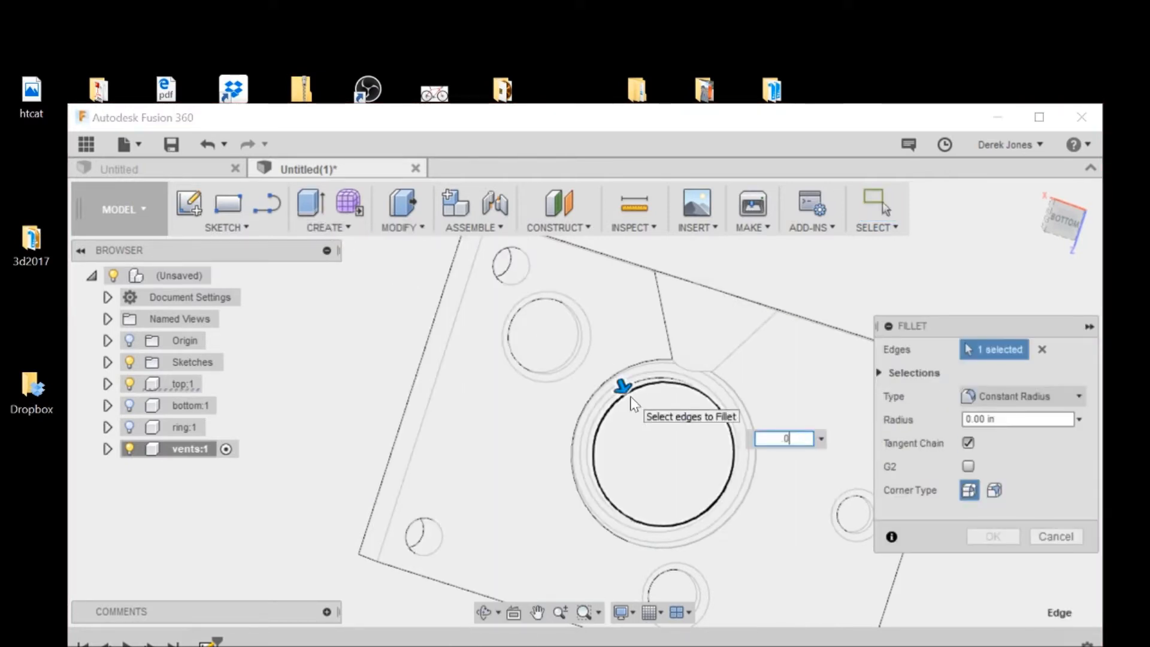
key(Return)
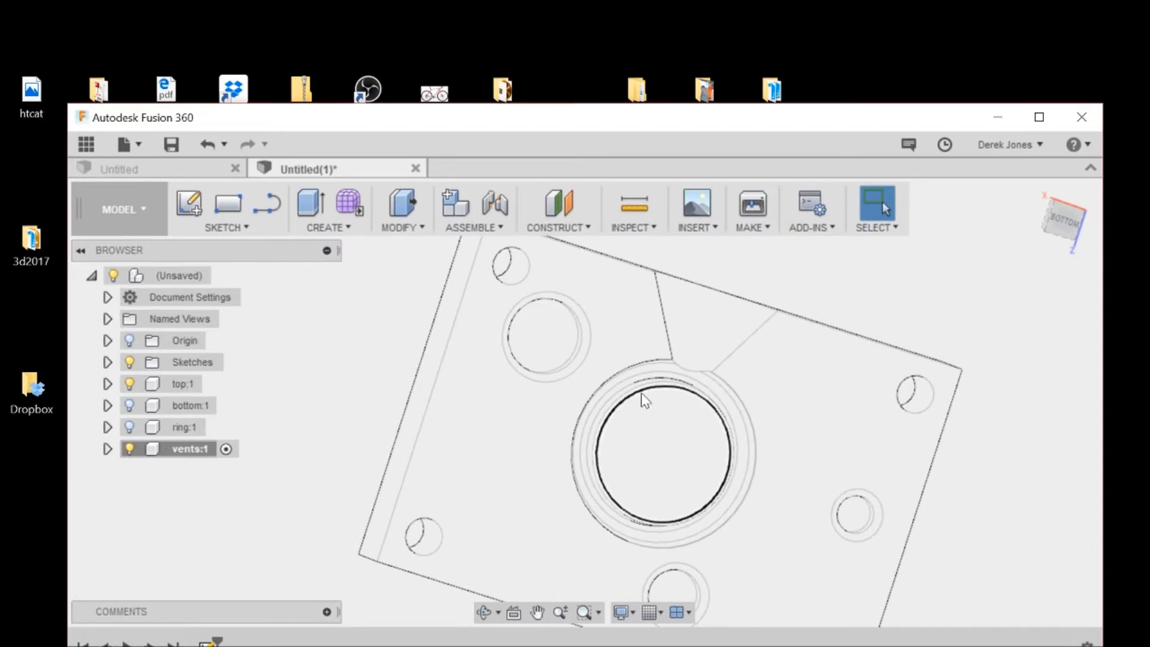
Step: Examine the edge in the top mold half where the pouring channel meets the ring cavity
scroll(722, 377, up, 2)
drag(1068, 224, 1069, 209)
scroll(707, 341, up, 5)
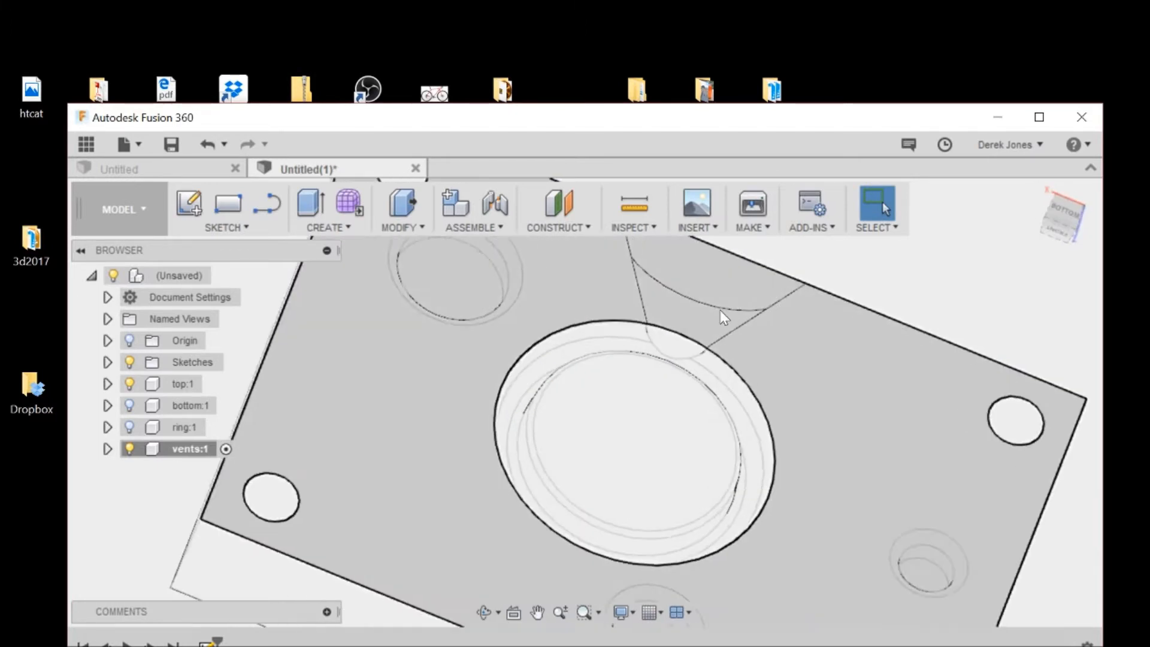
scroll(685, 365, up, 1)
click(129, 428)
click(129, 427)
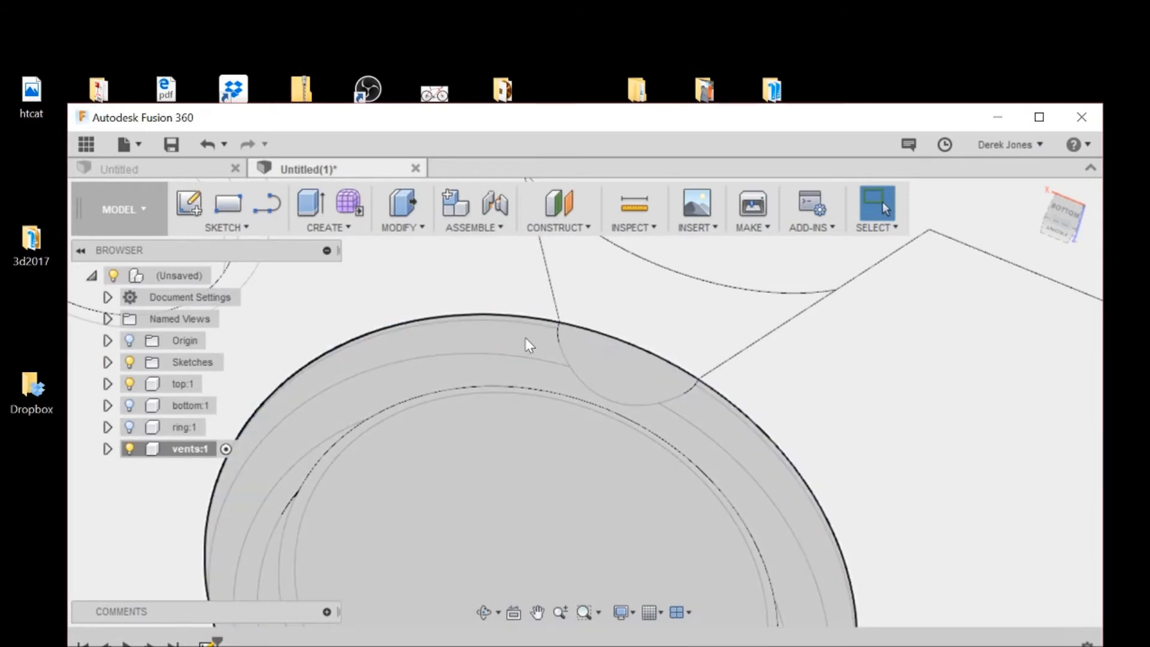
mouse_move(585, 398)
shift+middle_down()
mouse_move(604, 405)
mouse_move(574, 438)
mouse_move(597, 444)
shift+middle_up()
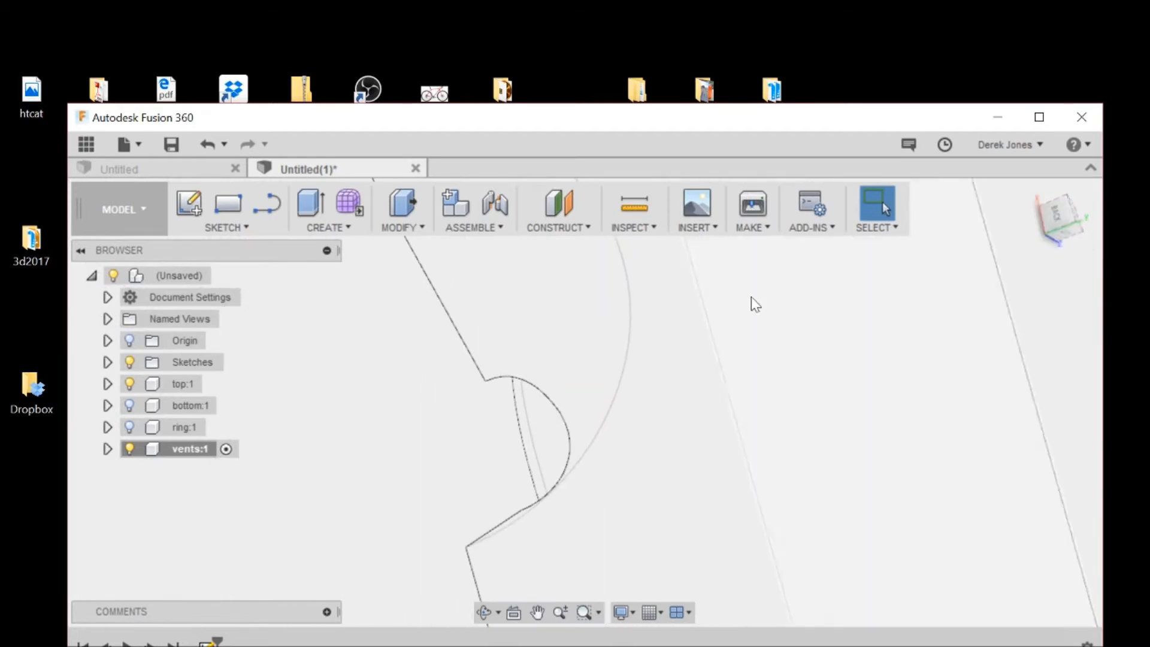
click(565, 421)
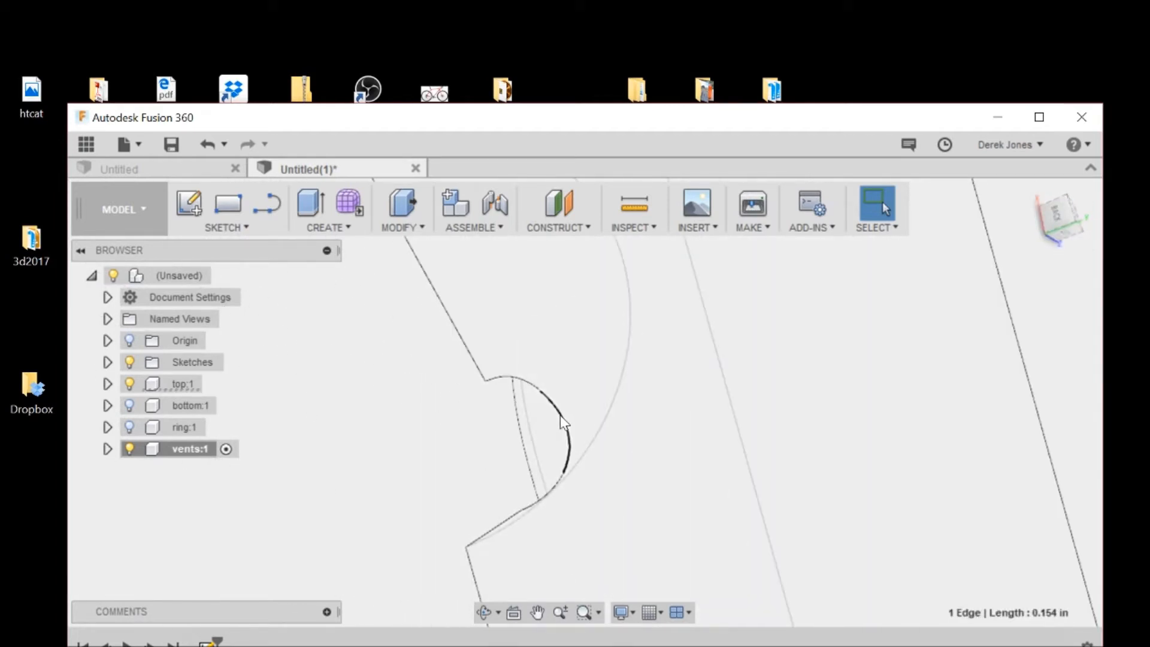
shift+middle_drag(727, 442, 745, 450)
drag(1048, 220, 1063, 228)
scroll(620, 504, down, 4)
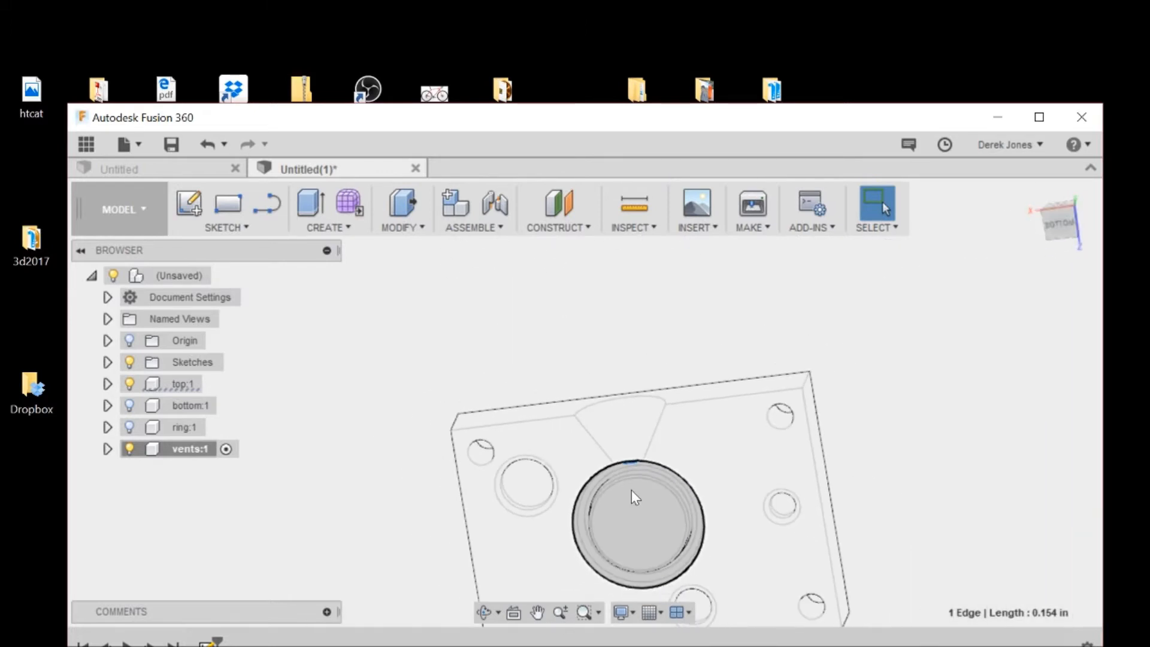
Step: Show the ring and bottom mold half together with the top half and view the assembly in the Render workspace
click(130, 427)
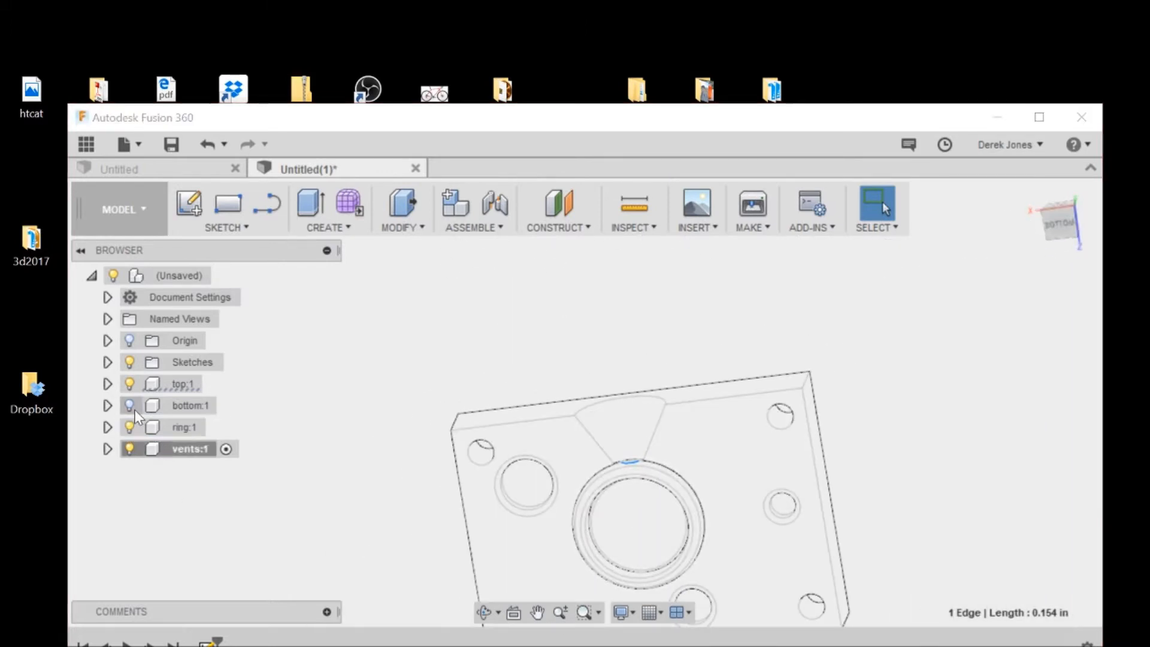
click(130, 407)
click(157, 223)
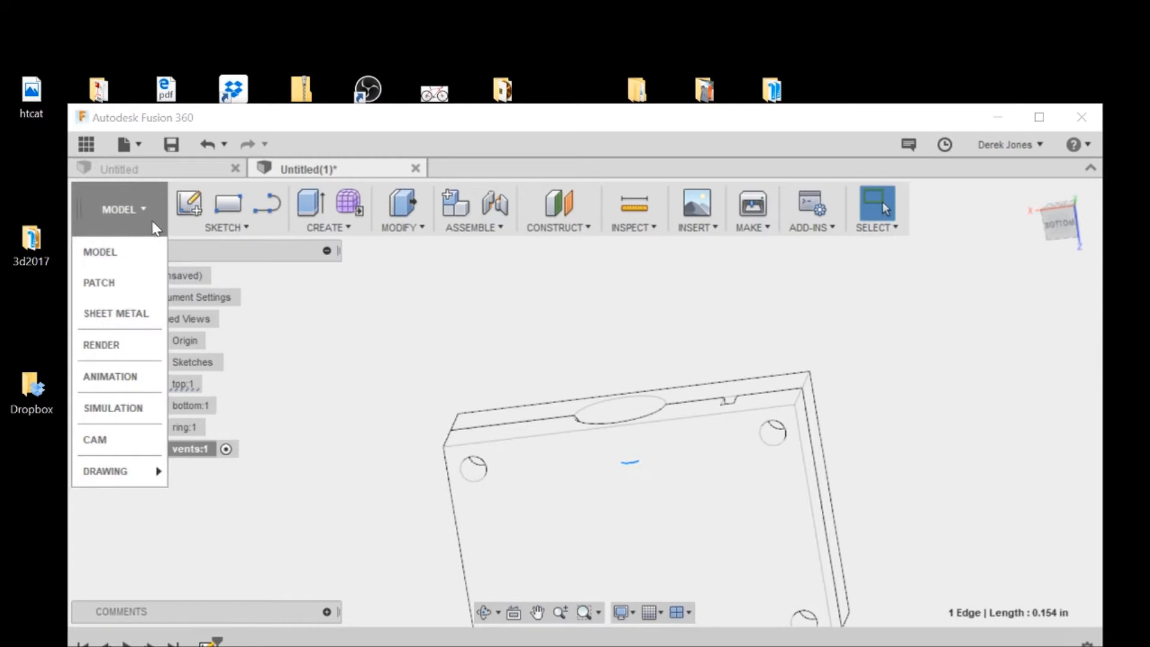
click(115, 354)
shift+middle_drag(623, 419, 606, 384)
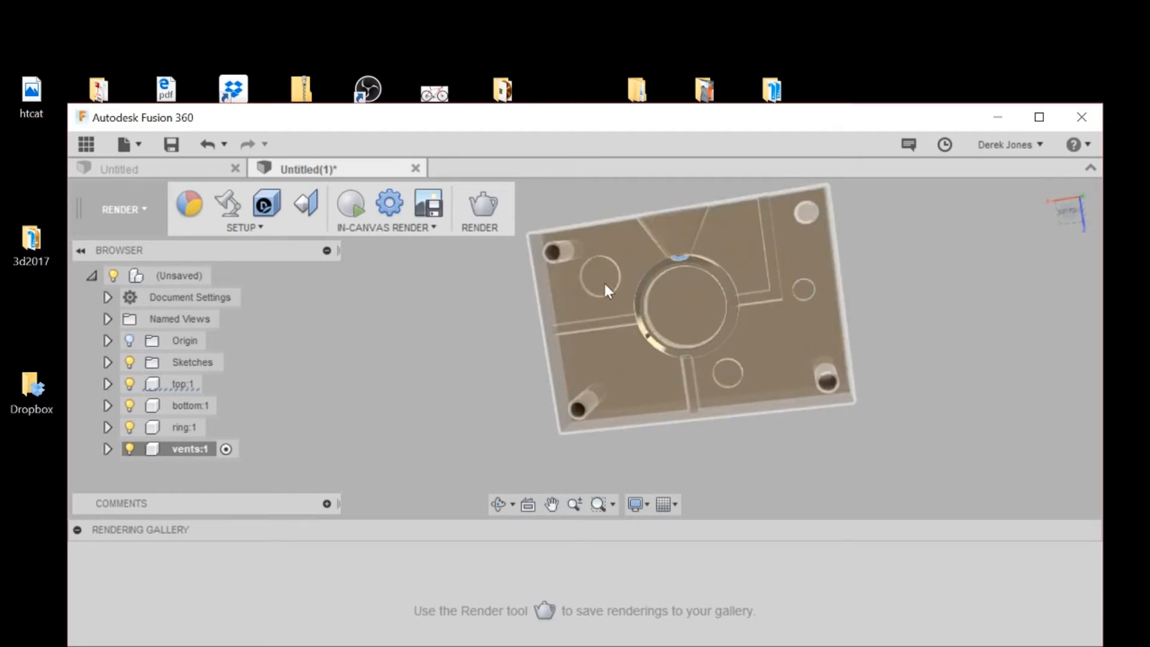
click(1071, 217)
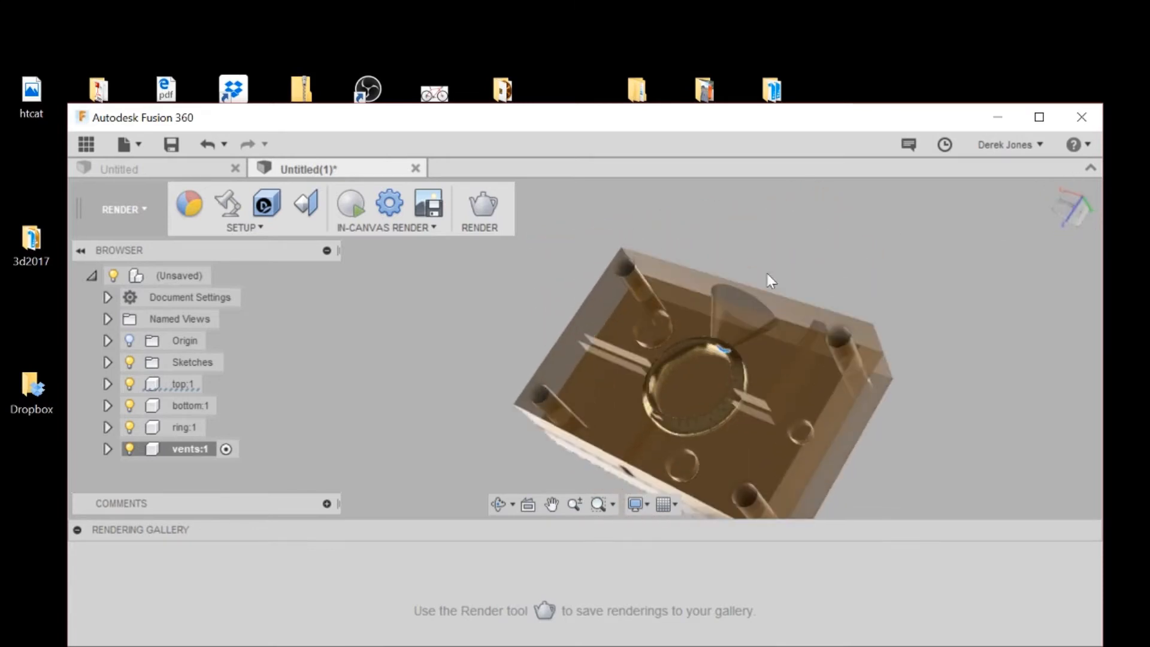
Step: Hide the ring and inspect the empty cavity, pouring channel and vents through the closed translucent mold from several sides
click(130, 427)
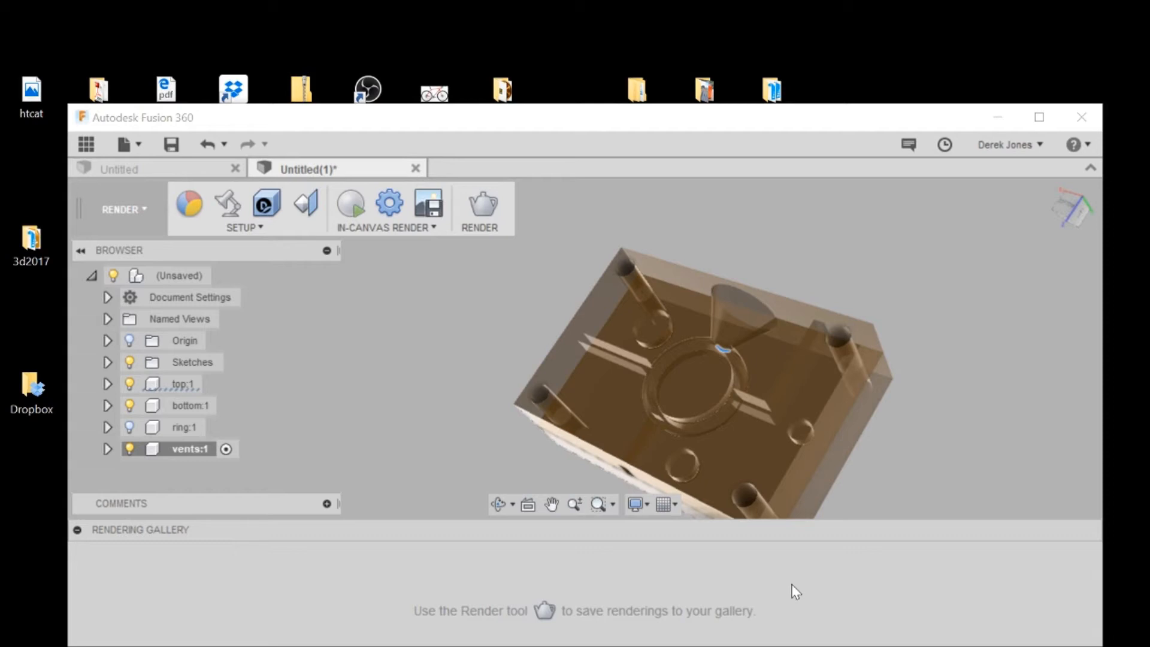
mouse_move(1079, 223)
mouse_down()
mouse_move(1034, 212)
mouse_move(1065, 214)
mouse_up()
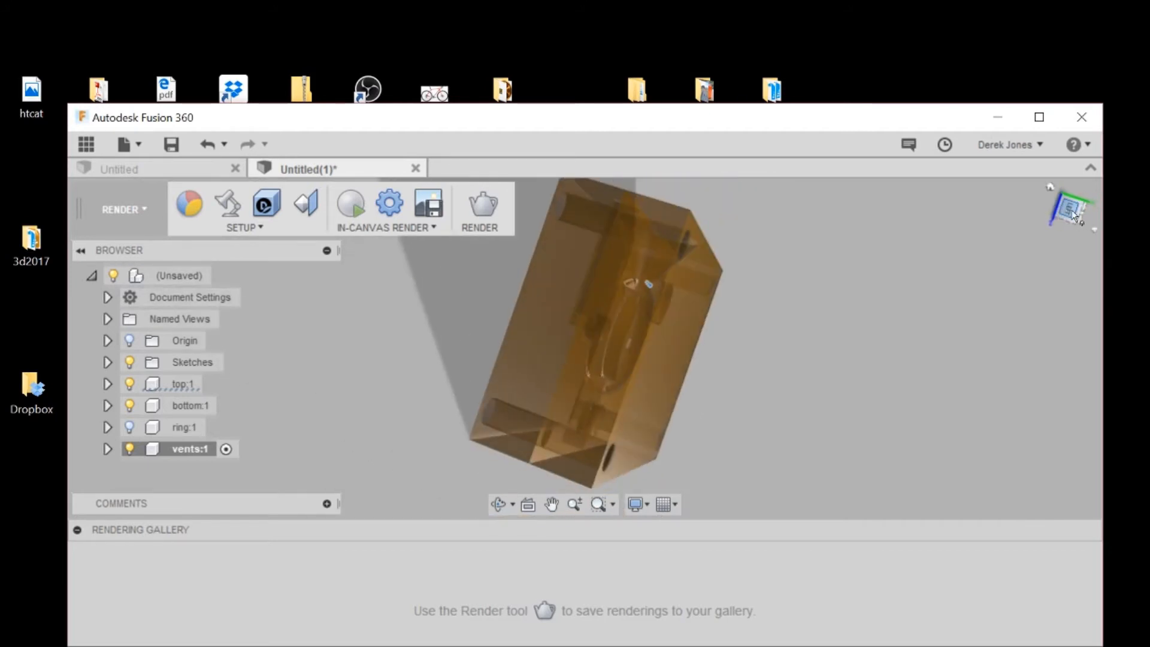
click(1077, 219)
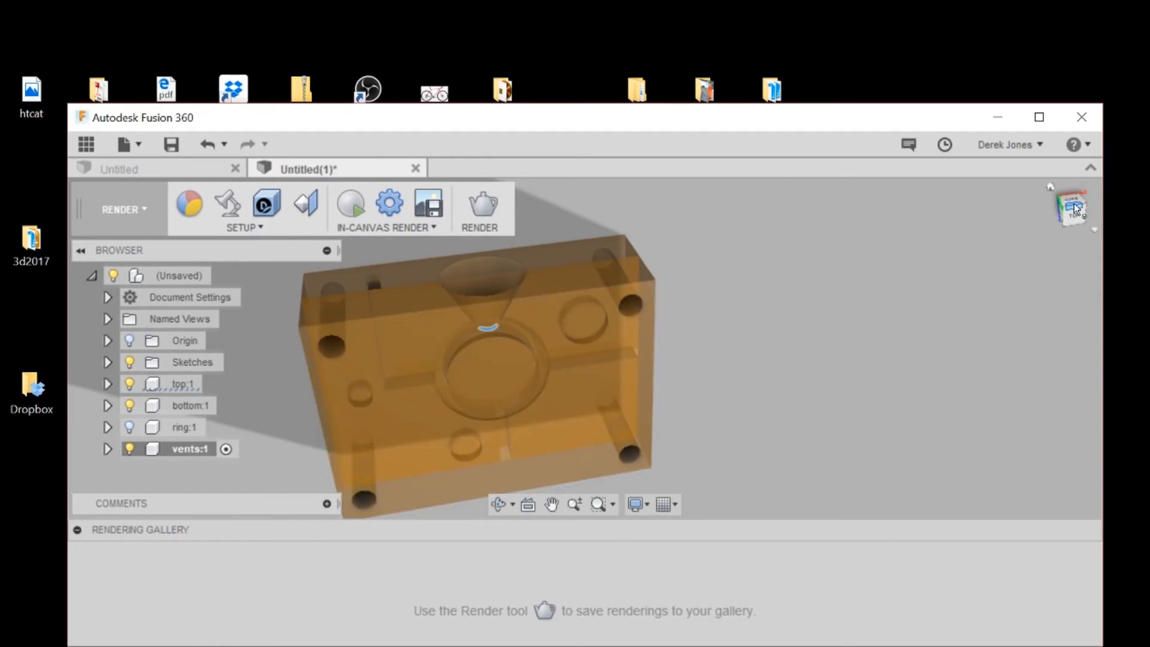
Step: Return to the Model workspace and save the whole design as ringmold in the master folder of the Jewlry project
click(146, 229)
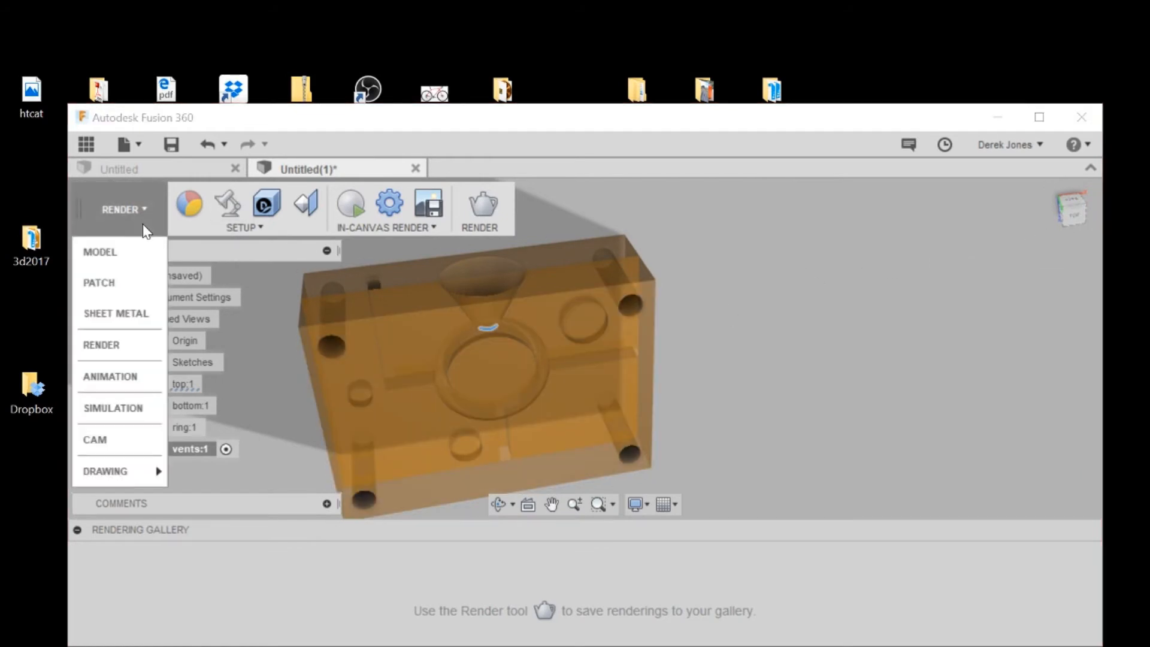
click(143, 249)
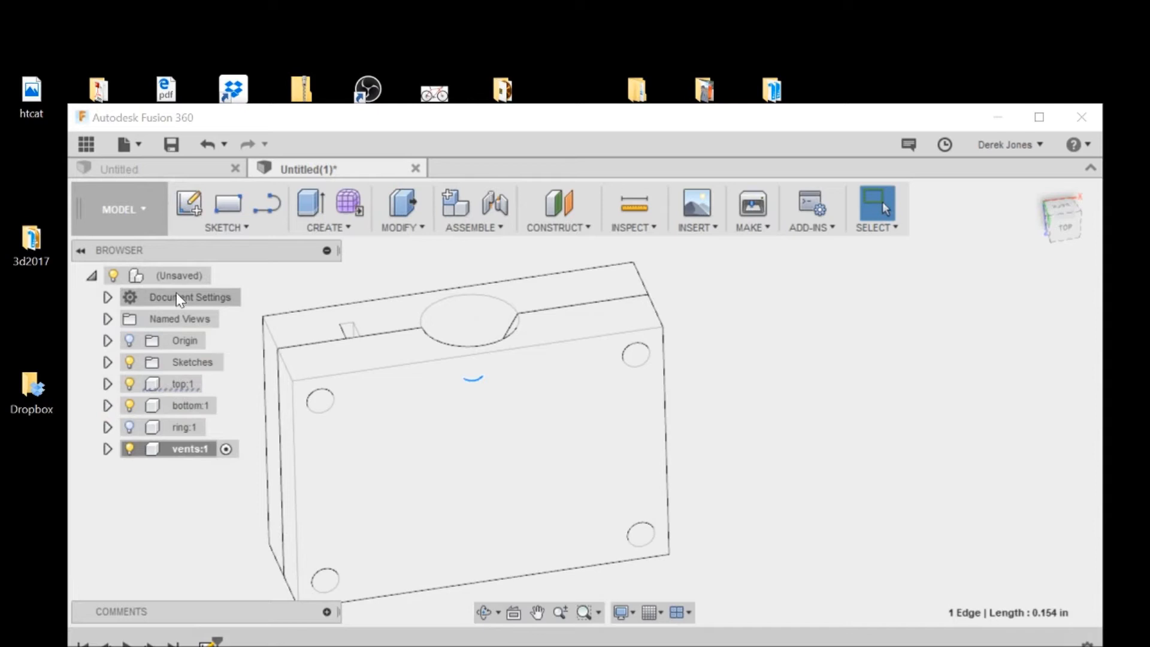
click(182, 278)
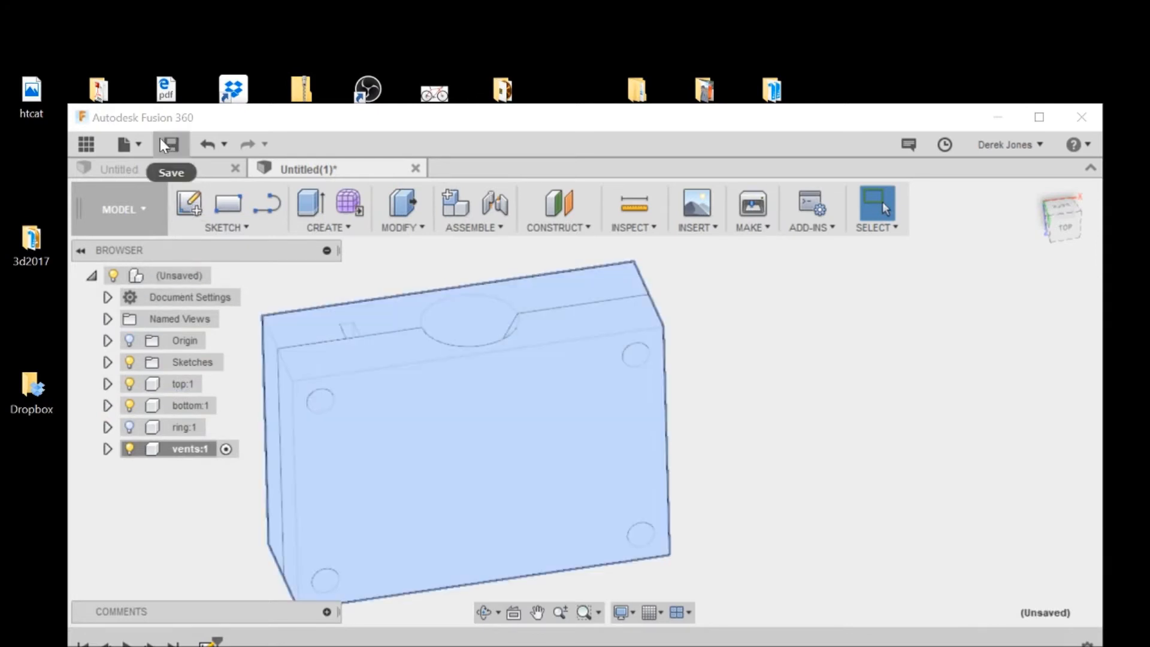
click(166, 144)
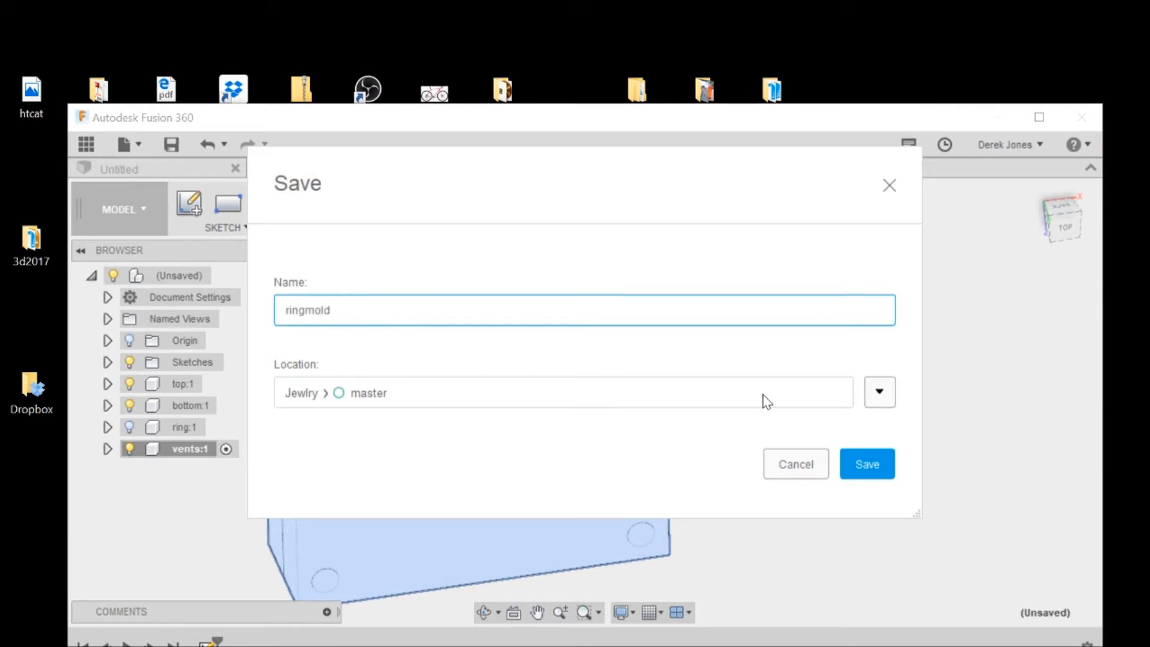
click(869, 464)
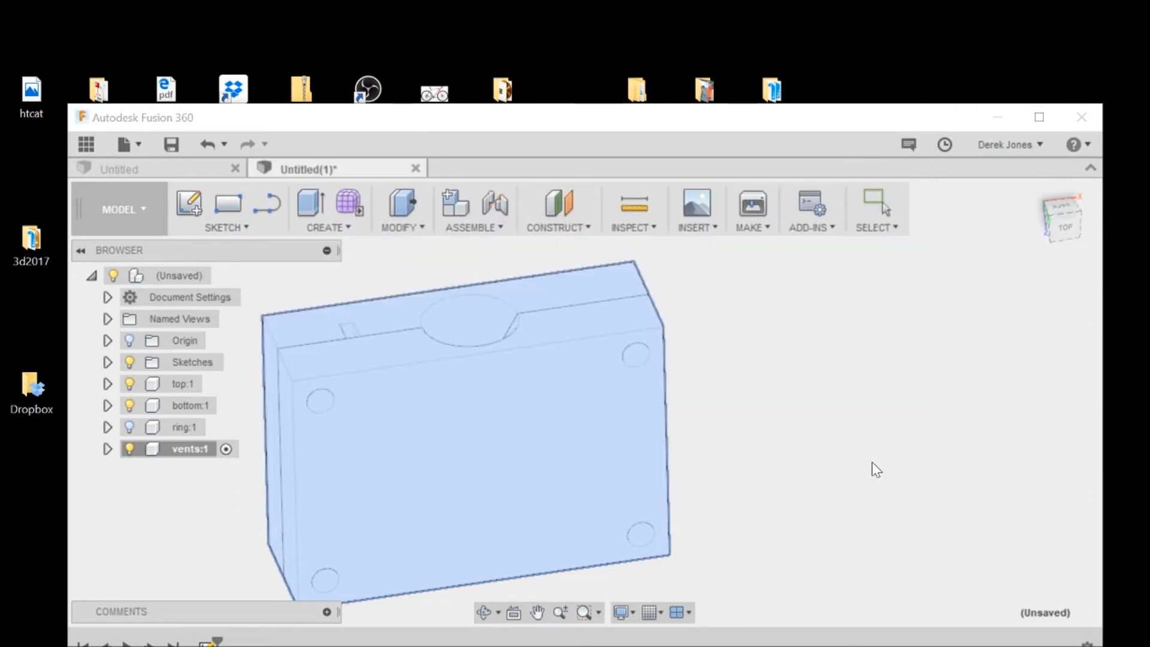
Step: Show the ring component and save the bottom mold half as a high-refinement binary STL named bottom in the kabobow folder, replacing the existing file
middle_drag(539, 470, 730, 459)
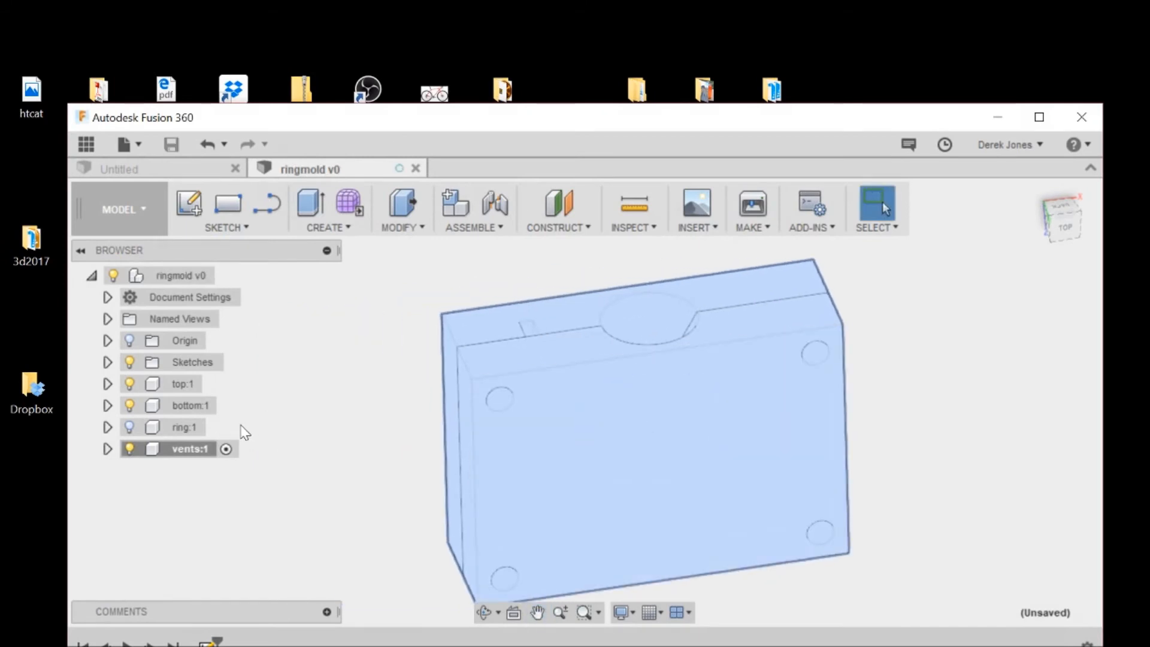
click(130, 427)
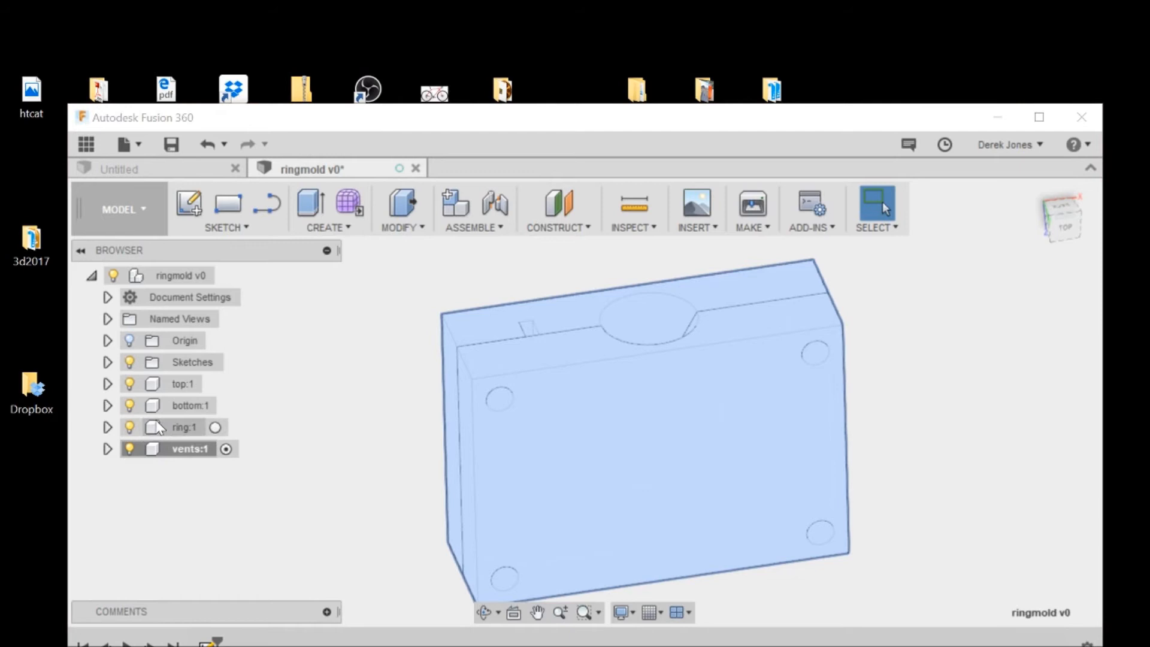
right_click(188, 404)
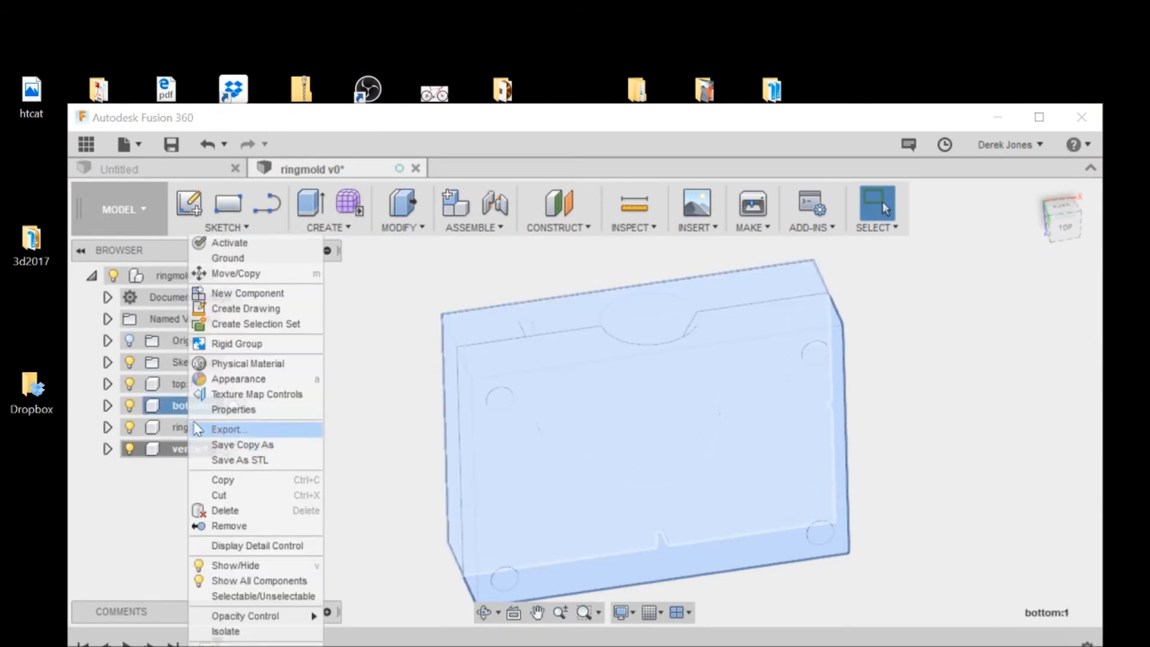
click(174, 407)
right_click(177, 408)
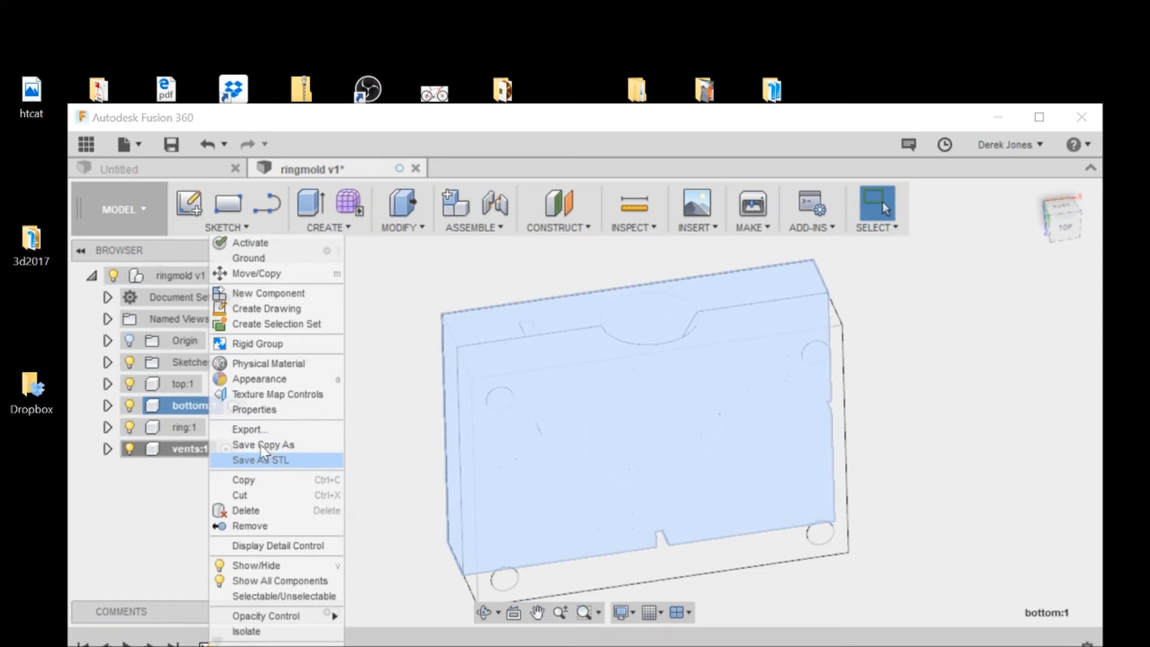
click(262, 458)
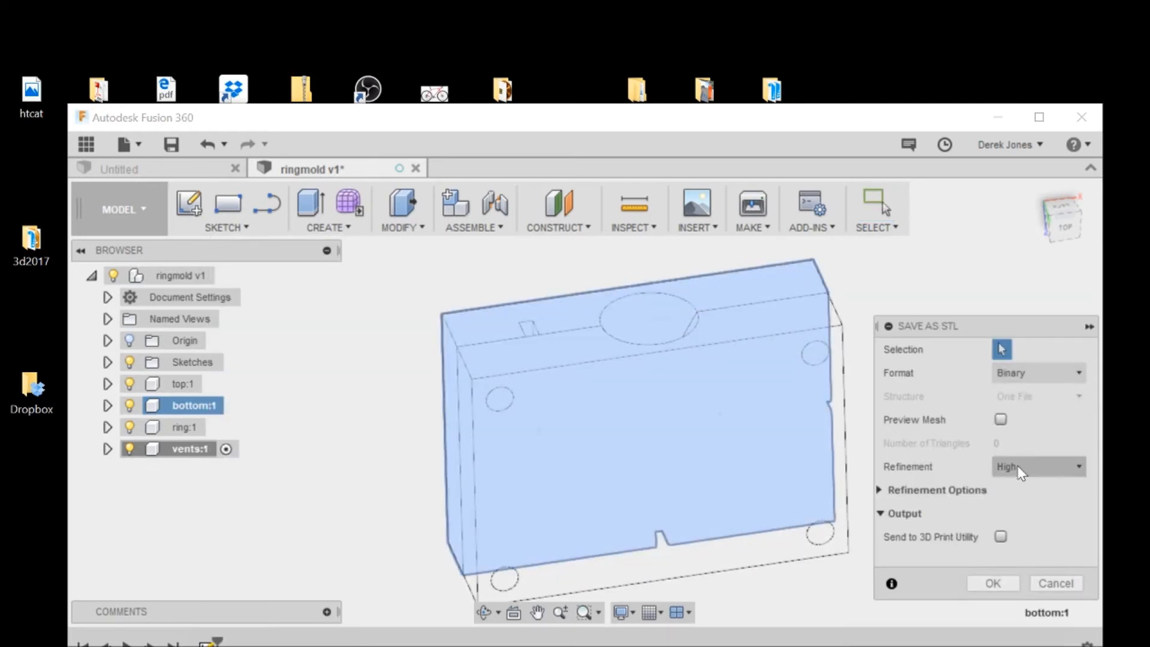
click(995, 584)
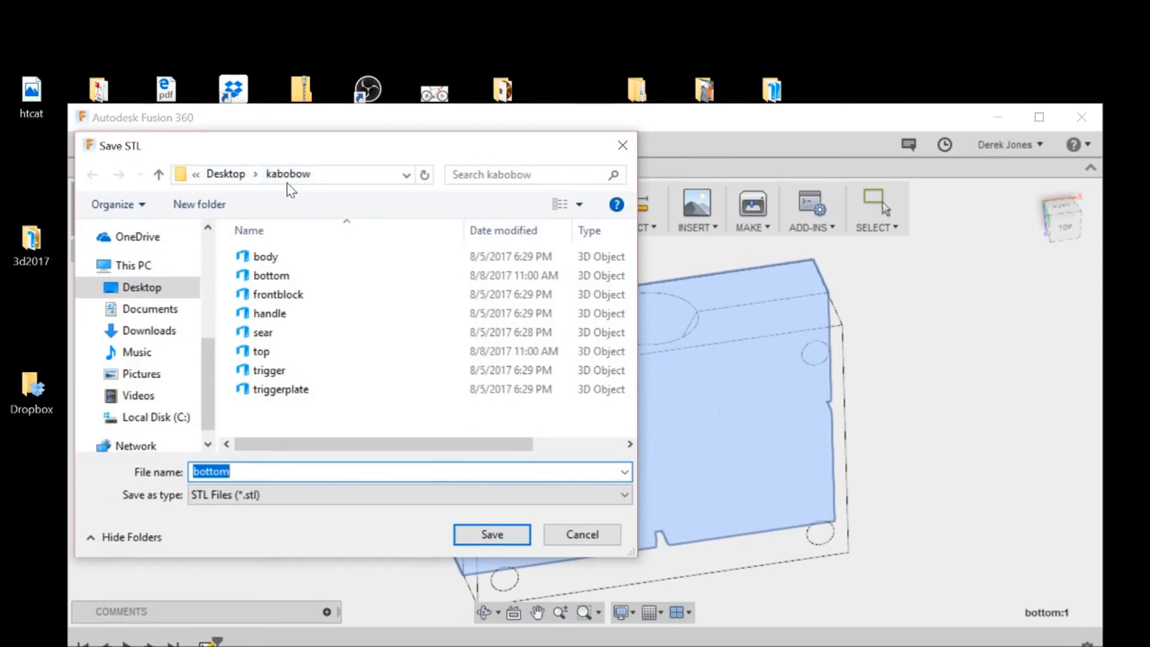
click(491, 533)
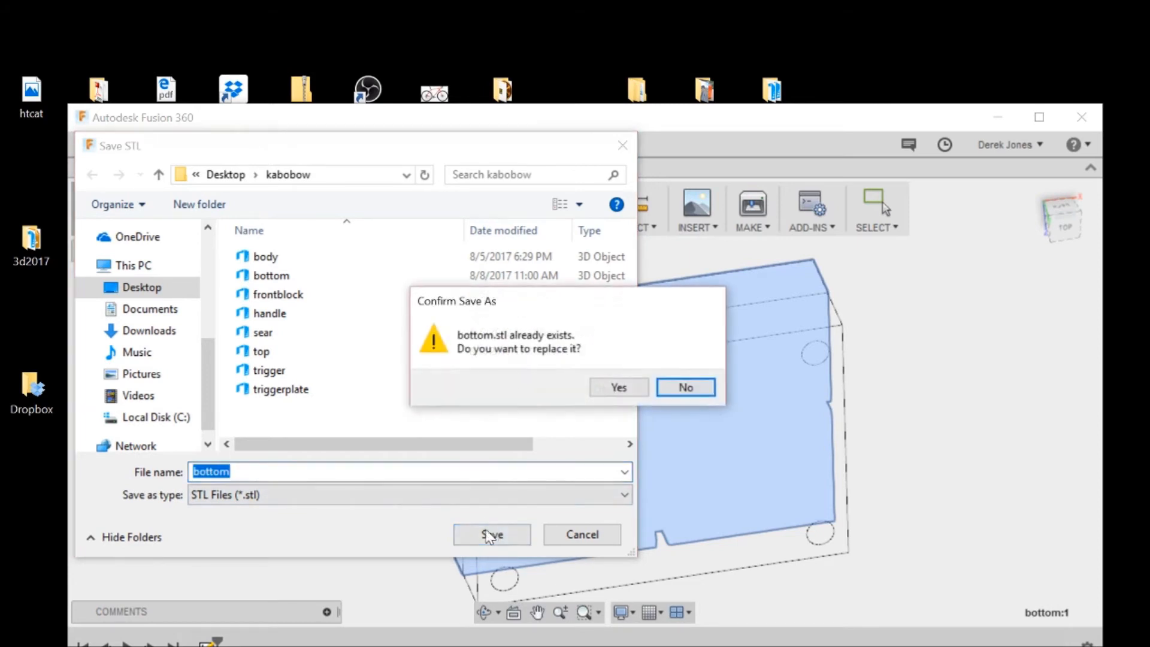
click(619, 388)
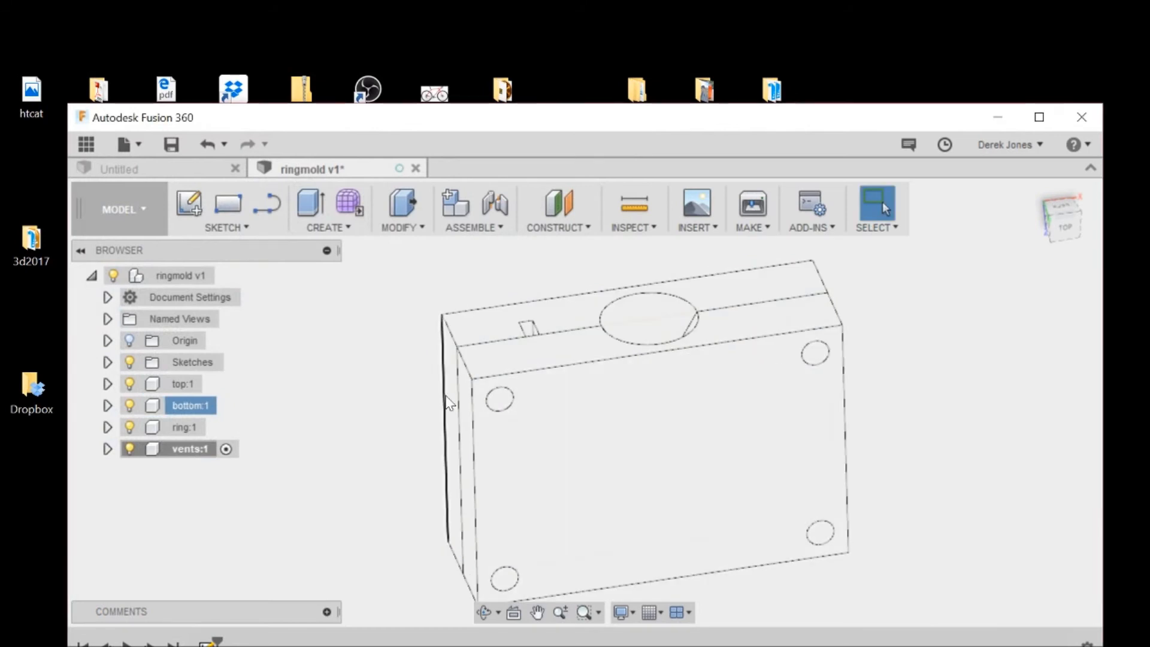
Step: Save the top mold half as a high-refinement binary STL named top in the kabobow folder, replacing the existing file
right_click(192, 381)
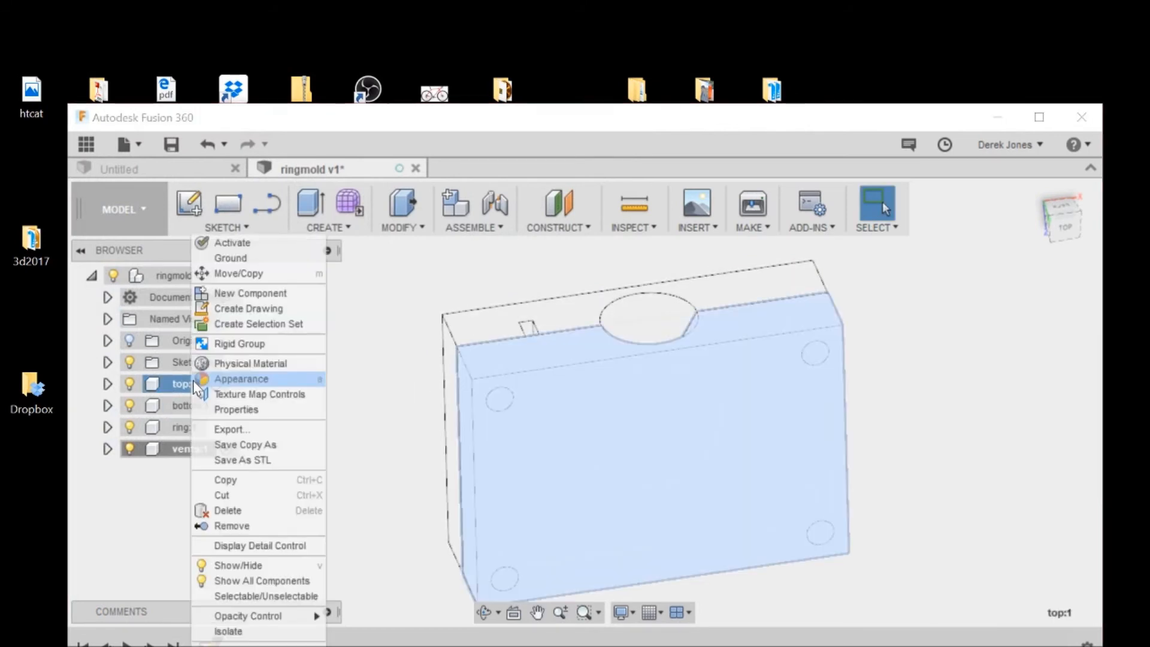
click(248, 459)
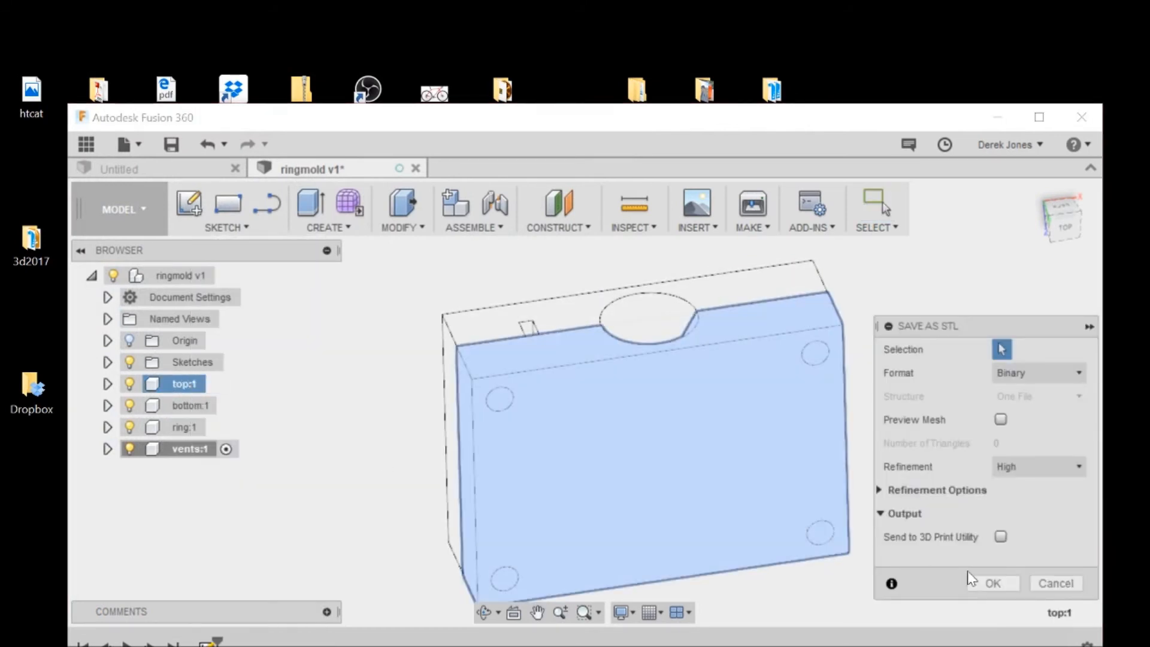
click(1007, 582)
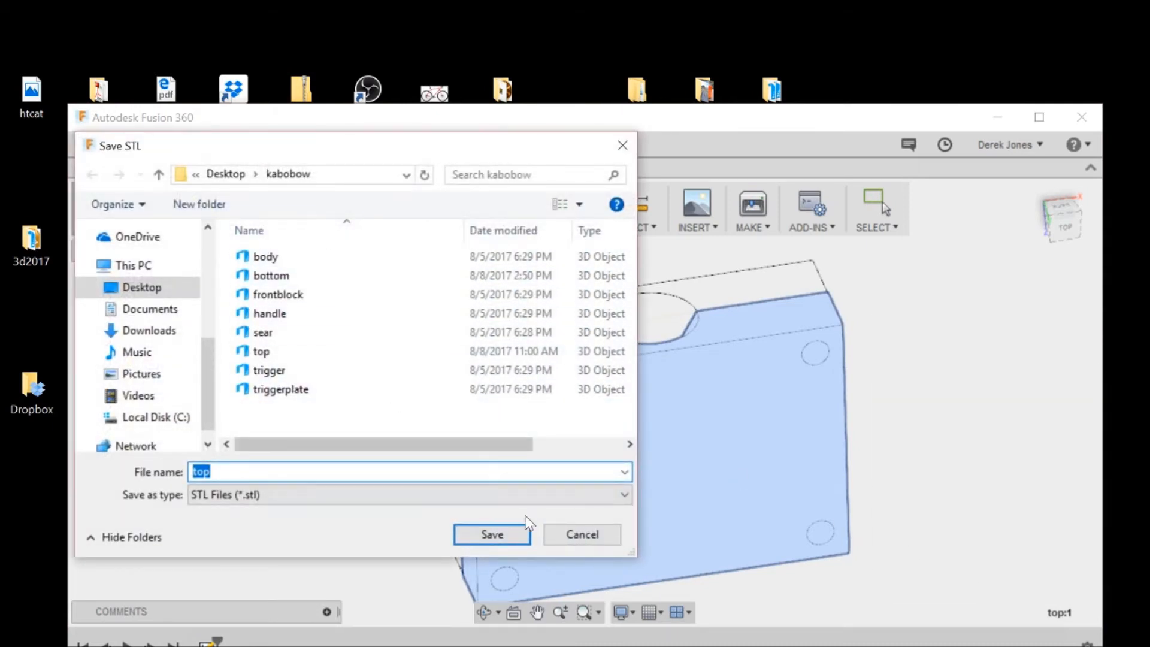
click(506, 541)
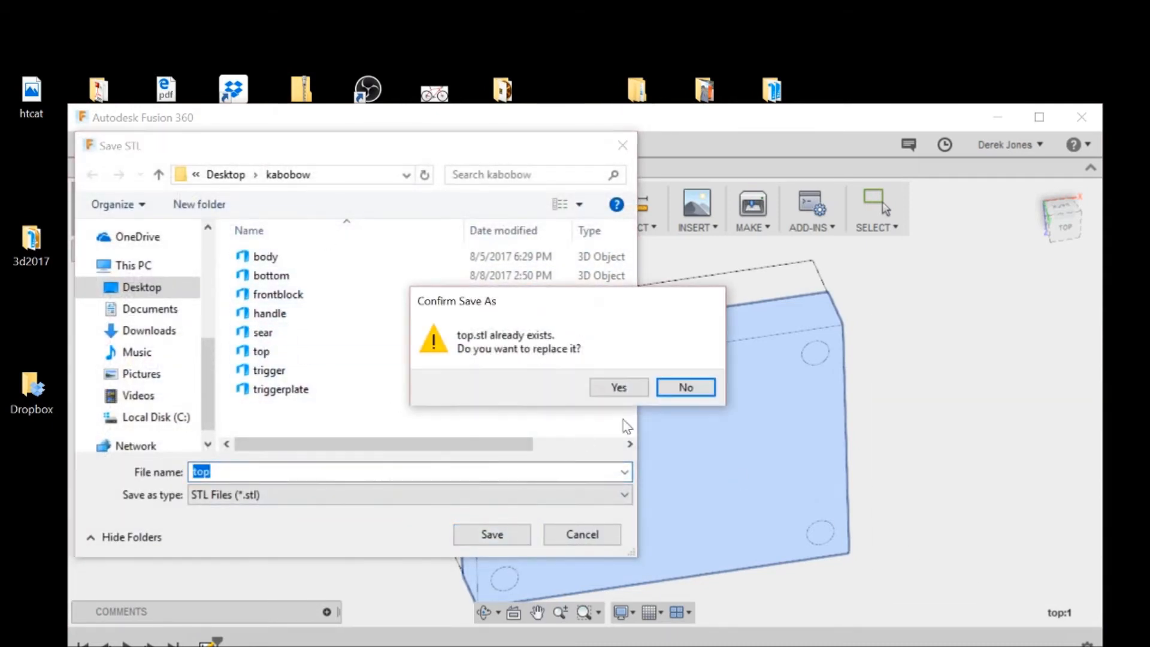
click(619, 386)
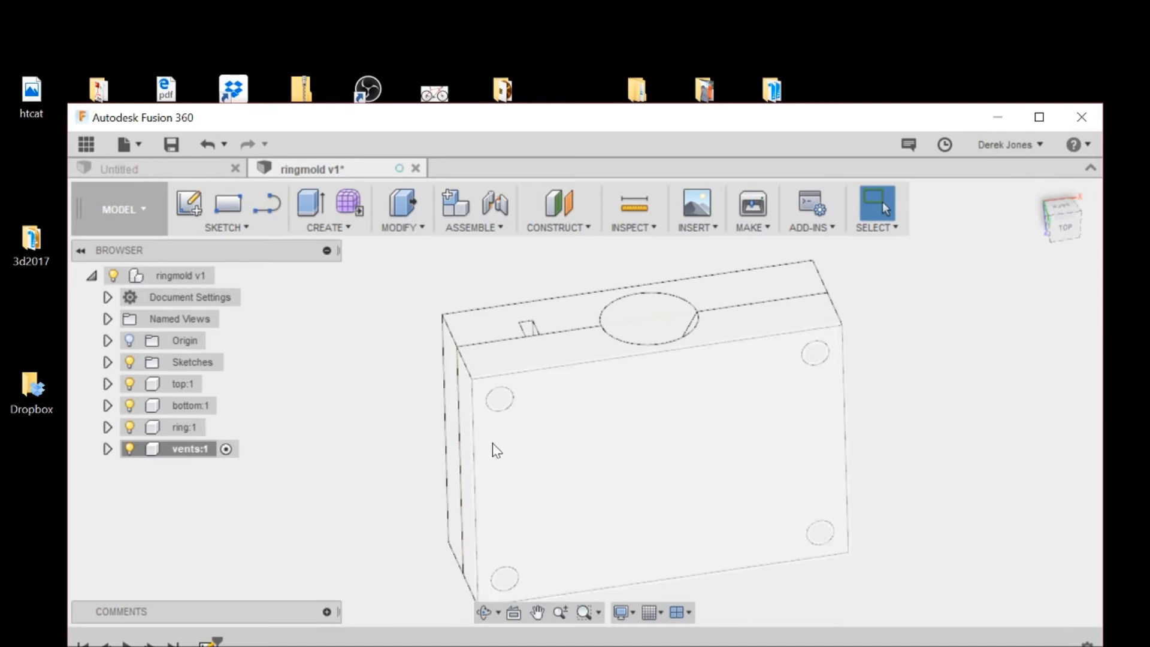
key(alt+Tab)
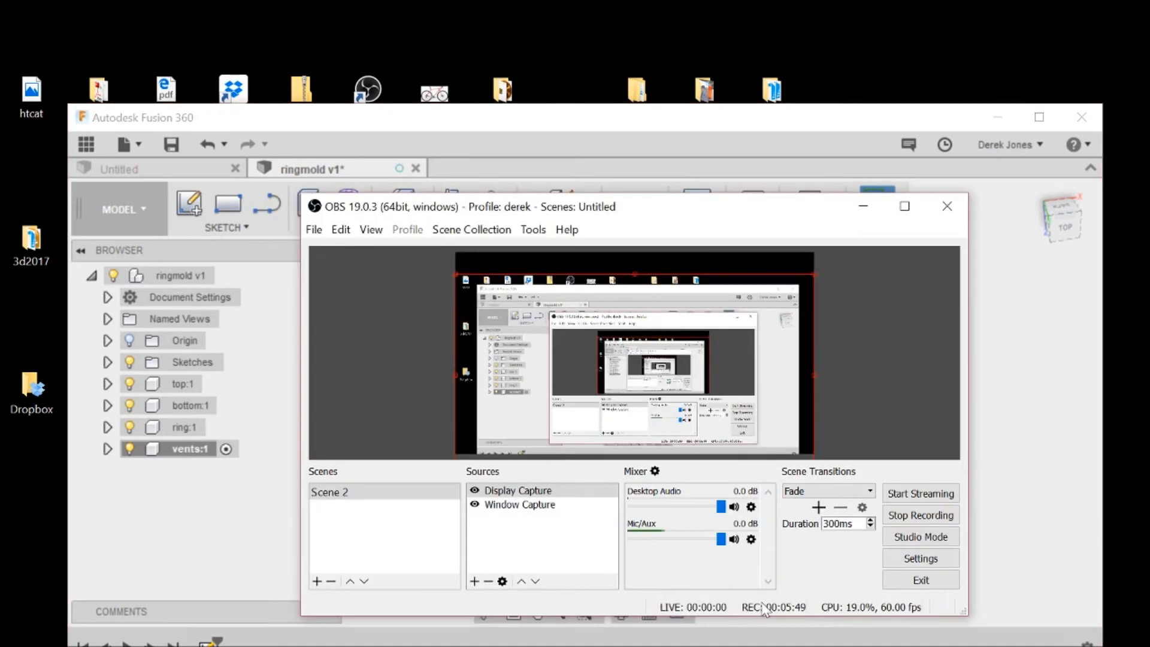